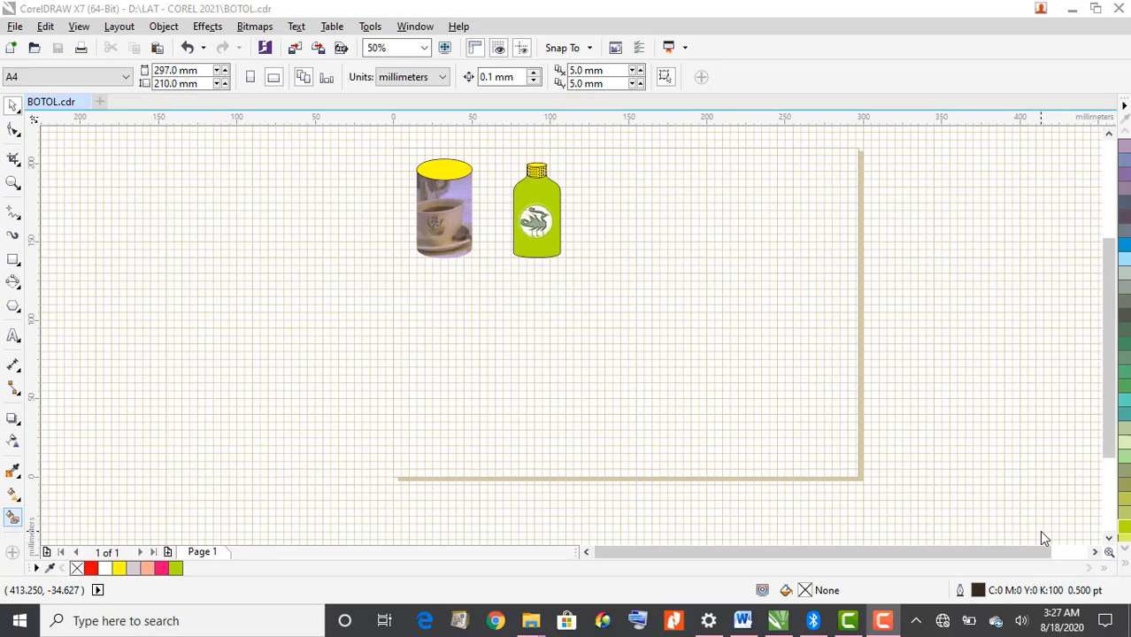
Review the graphic design competency table in Word and return to the CorelDRAW drawing
left_click(743, 622)
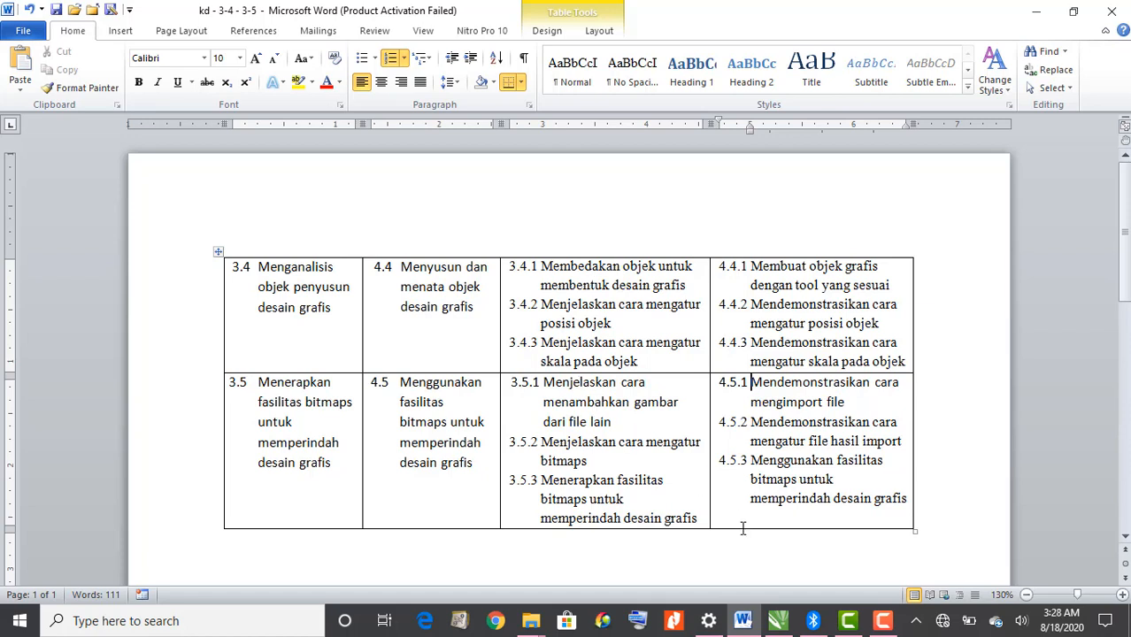
left_click(778, 621)
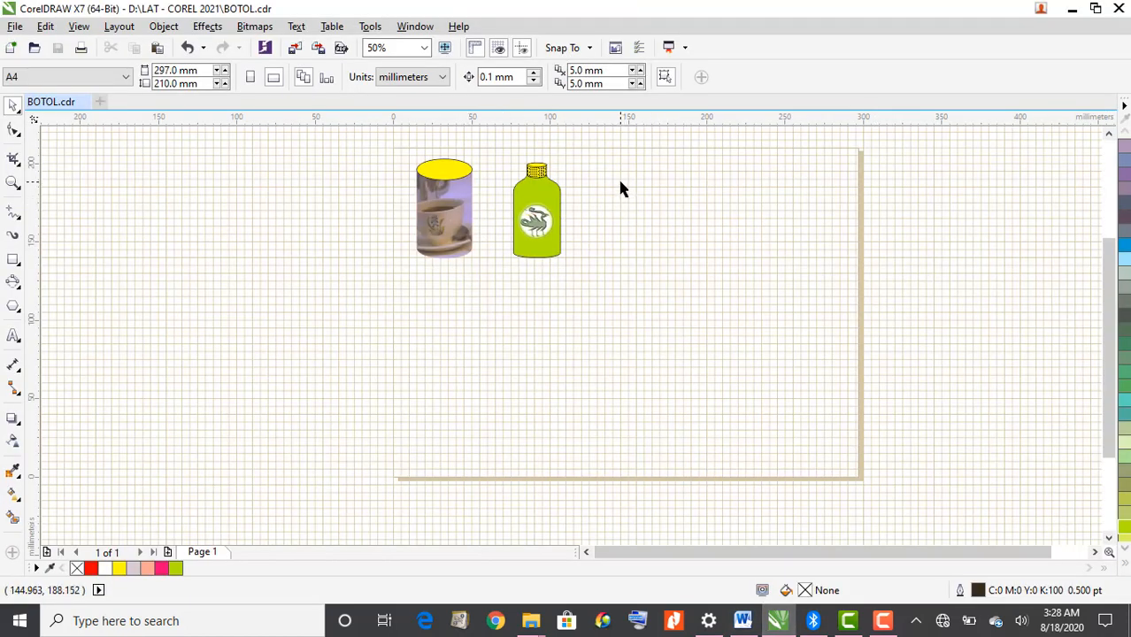
Draw an upright rectangle about 50 mm wide and 87 mm high beside the green bottle, with a Hairline outline
scroll(620, 189, "up", 2)
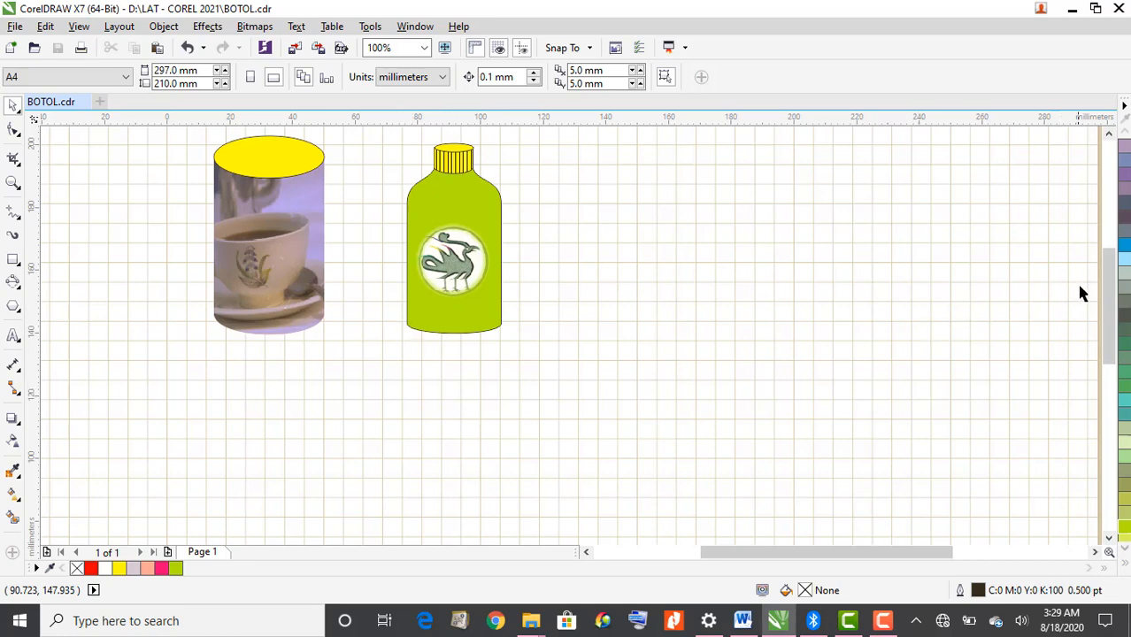
left_click_drag(1113, 318, 1112, 292)
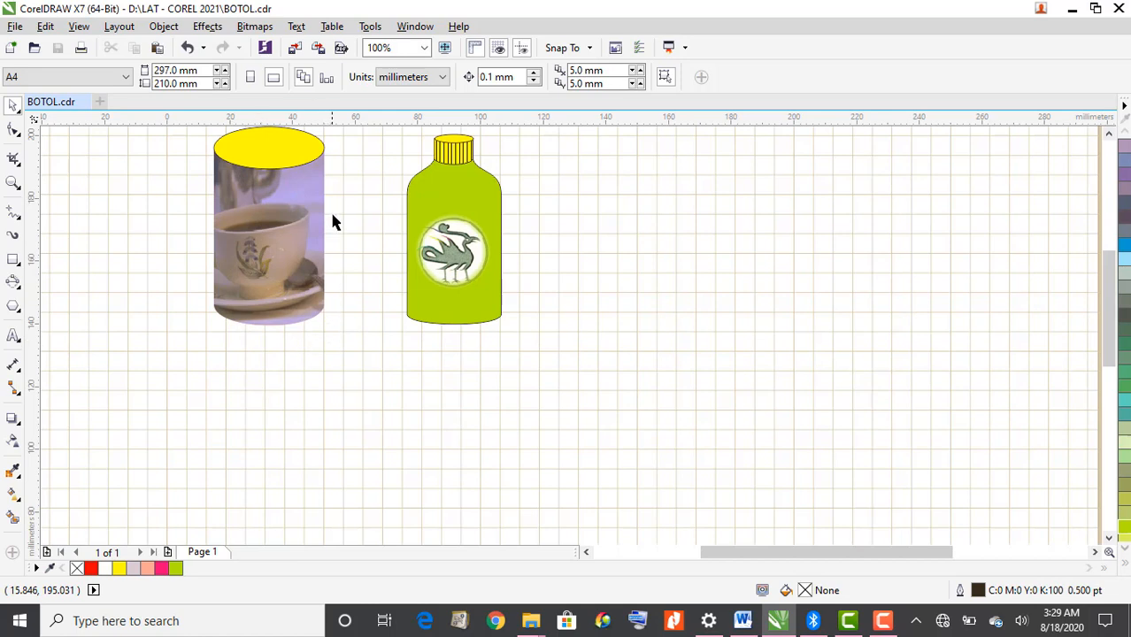
left_click(14, 262)
left_click(66, 257)
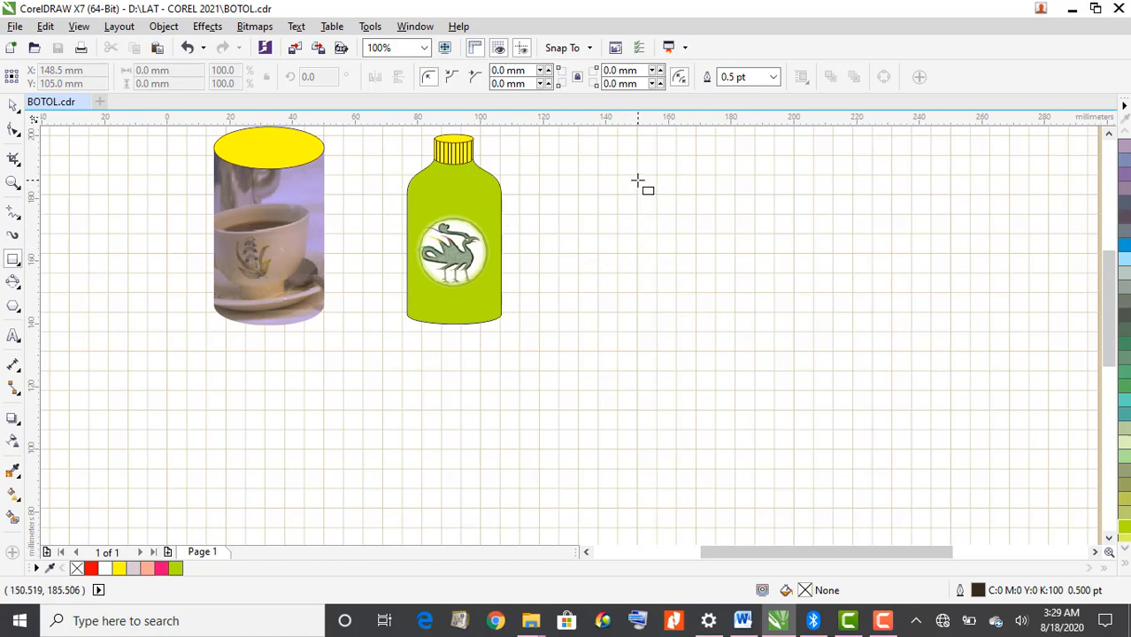
left_click_drag(637, 176, 795, 451)
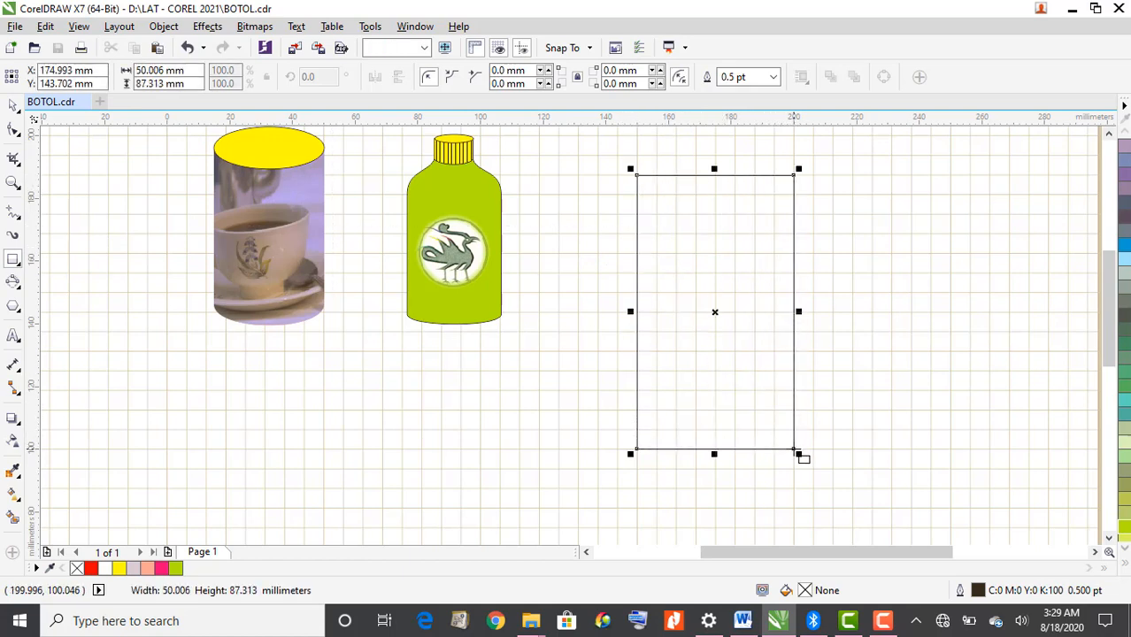
left_click(775, 77)
left_click(757, 104)
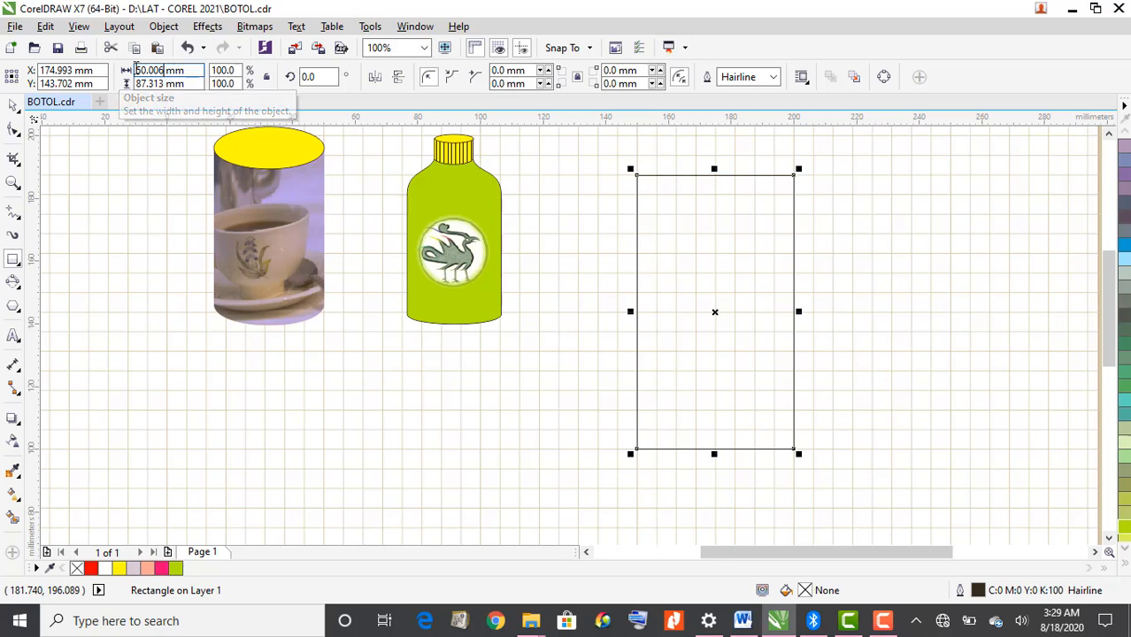
Set the rectangle's width to 50 mm and its height to 85 mm
left_click(168, 71)
type("5")
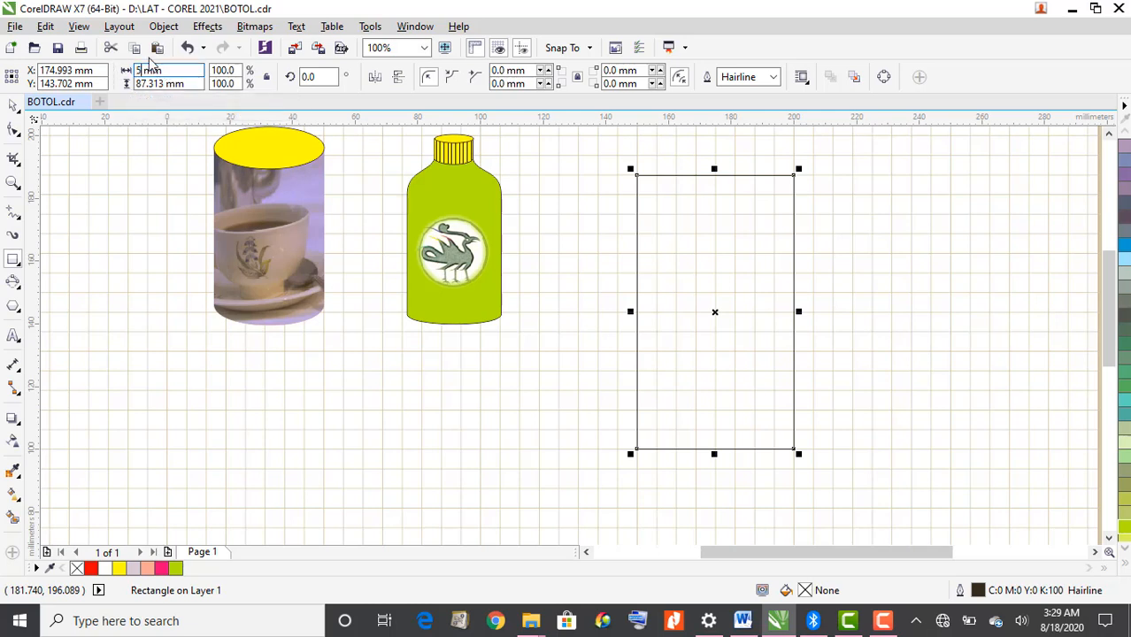
type("0")
key("Tab")
type("8")
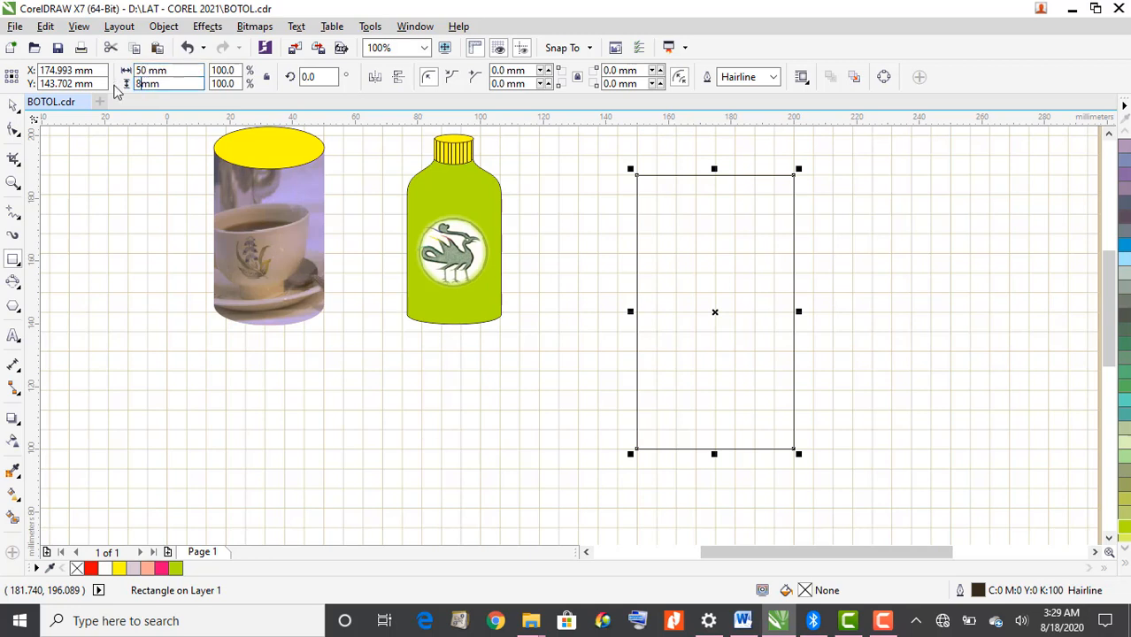
type("5")
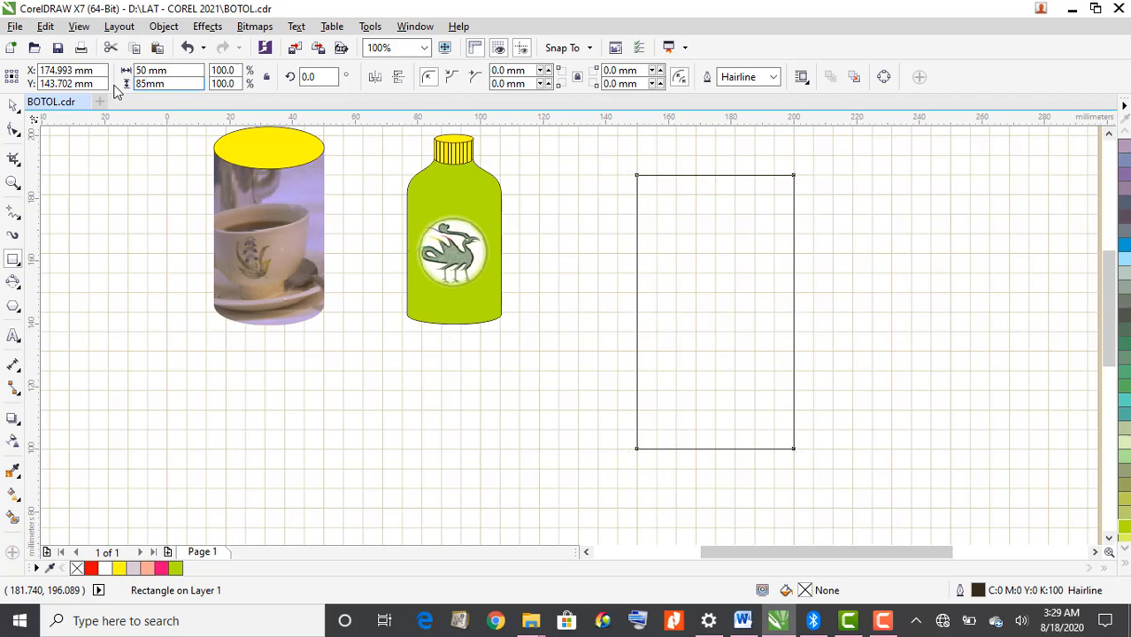
key("Return")
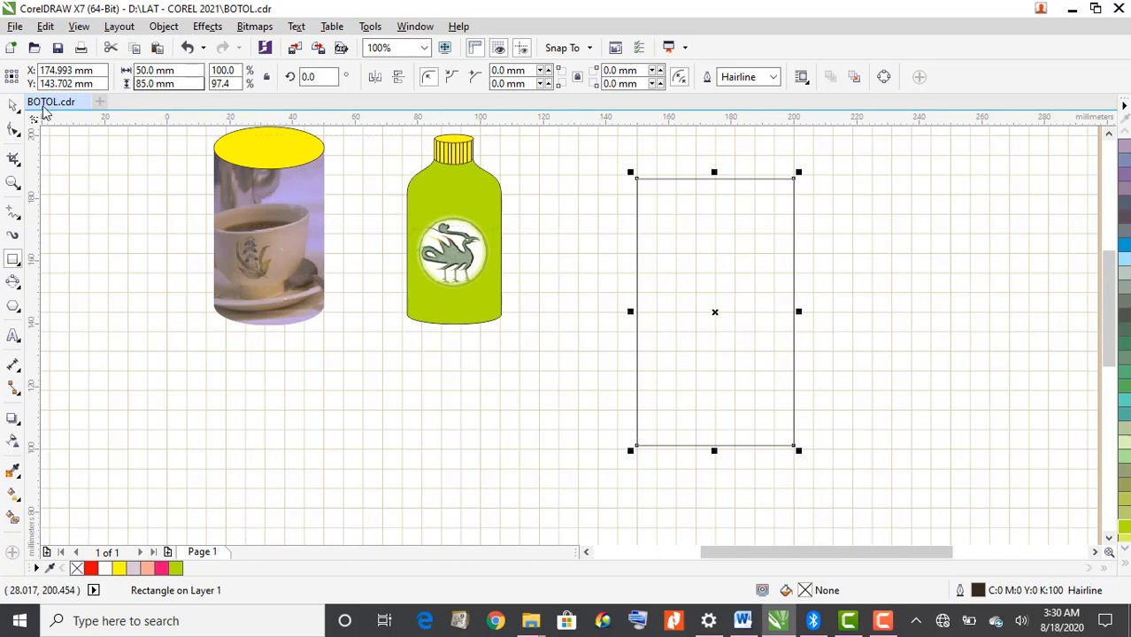
Convert the rectangle to curves
left_click(165, 27)
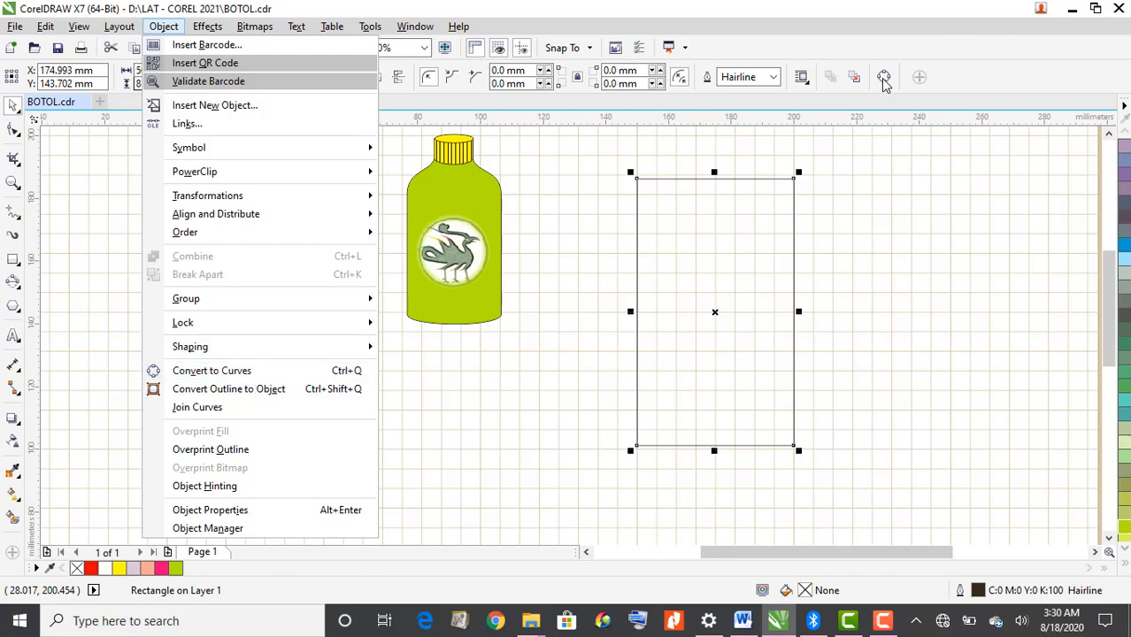
left_click(871, 19)
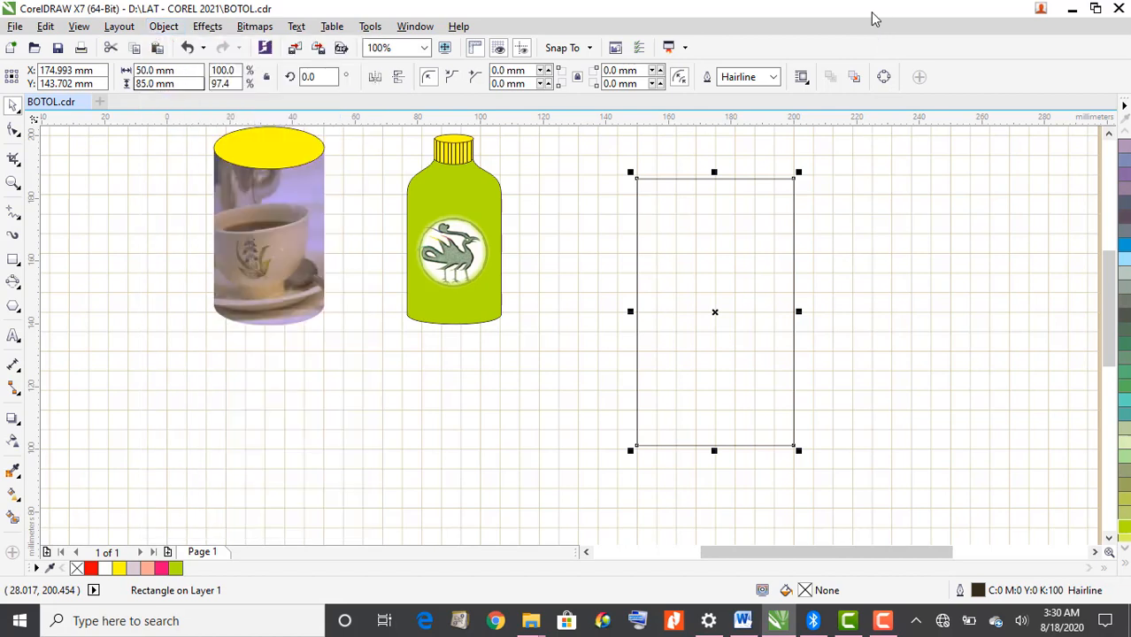
left_click(883, 78)
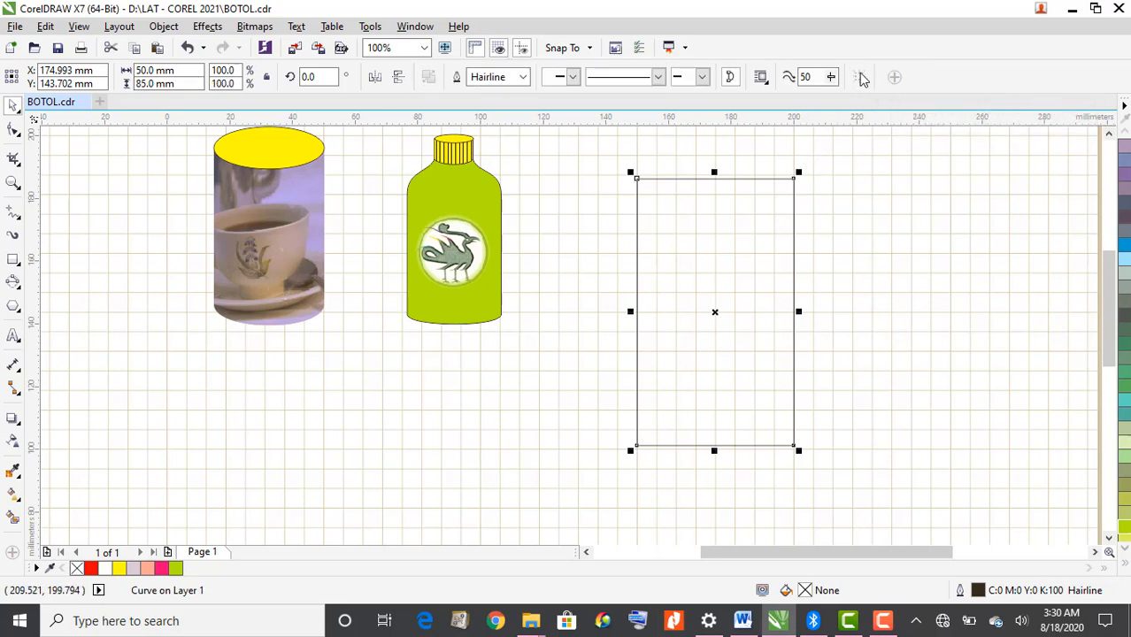
Convert the shape's bottom edge from a line to a curve and bow it downward by about 10 mm
left_click(13, 131)
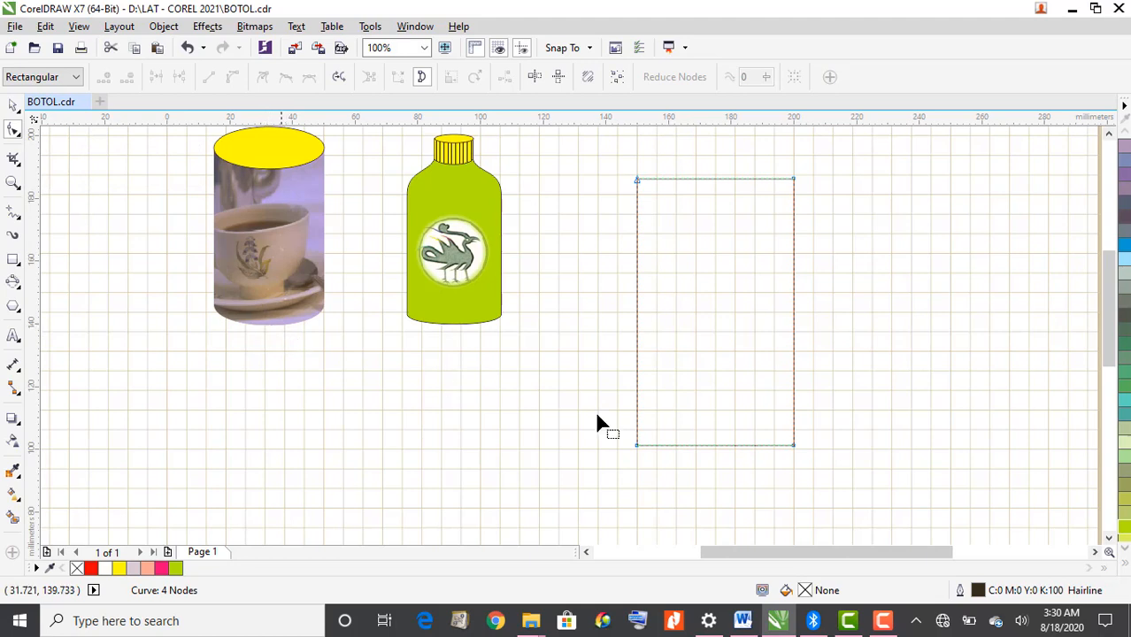
left_click(715, 445)
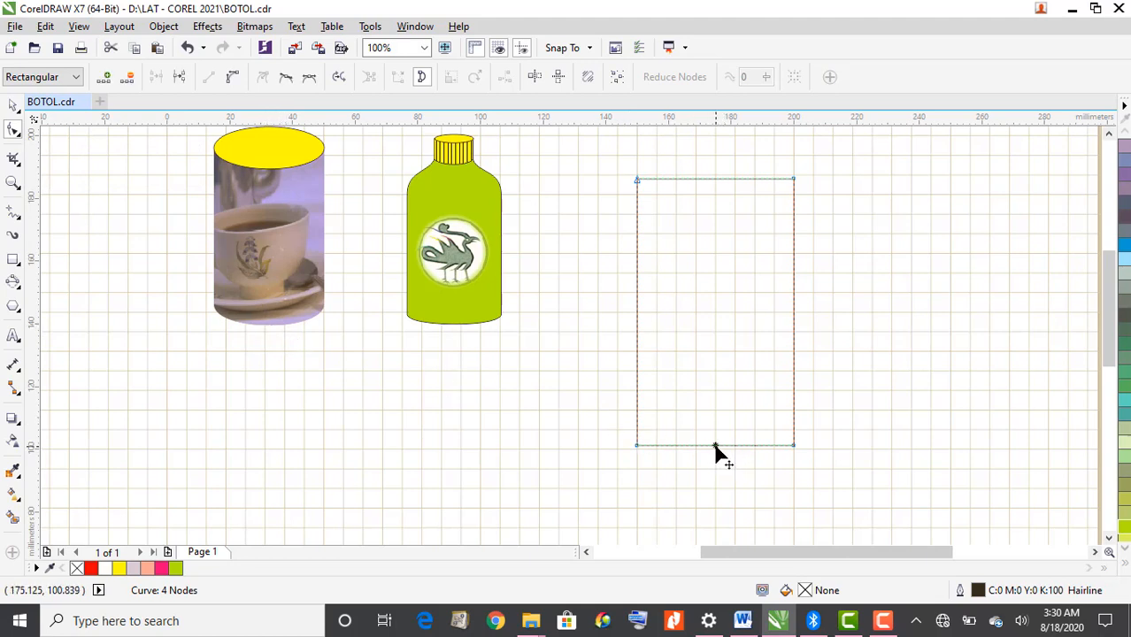
left_click(234, 80)
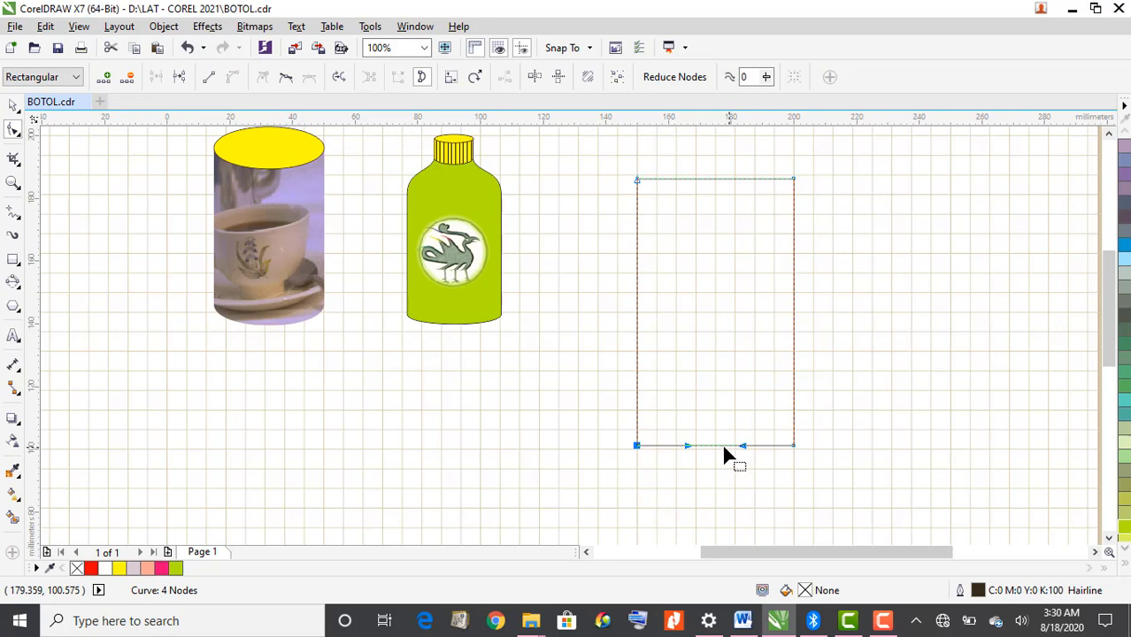
left_click_drag(714, 447, 715, 477)
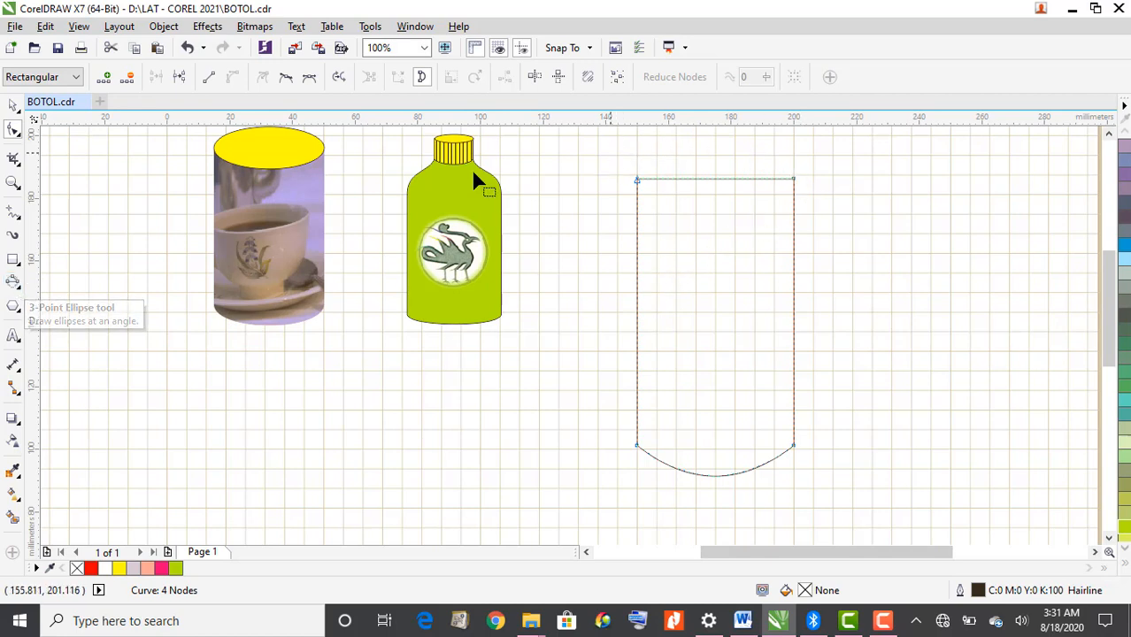
Draw a 3-Point Ellipse across the full top edge of the shape, about 50 mm wide and 22 mm high
left_click(15, 282)
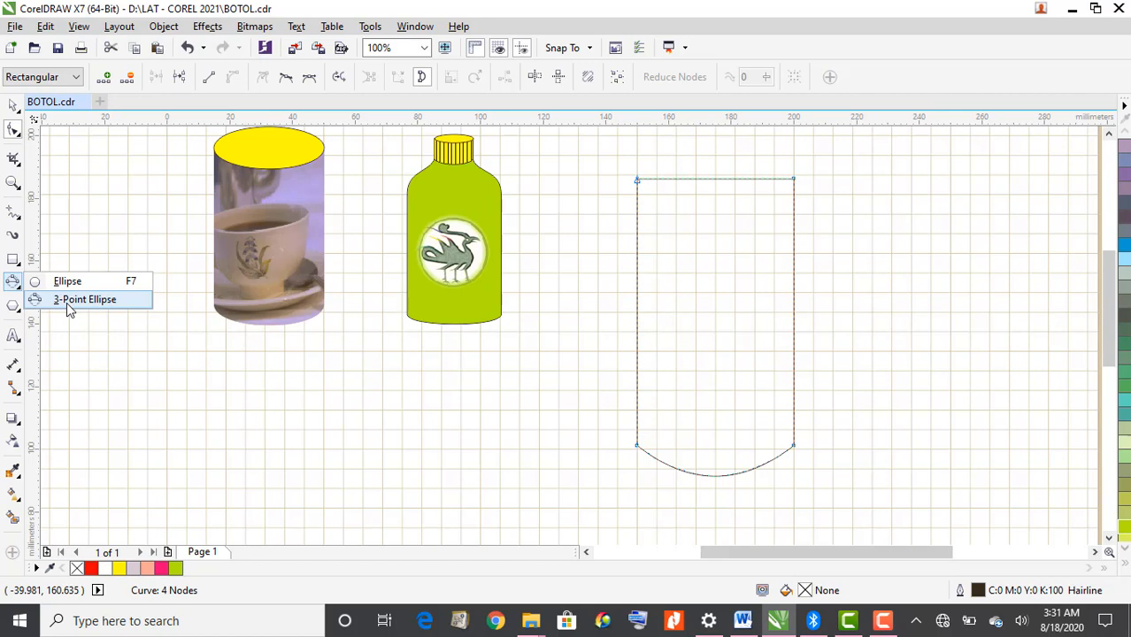
left_click(80, 300)
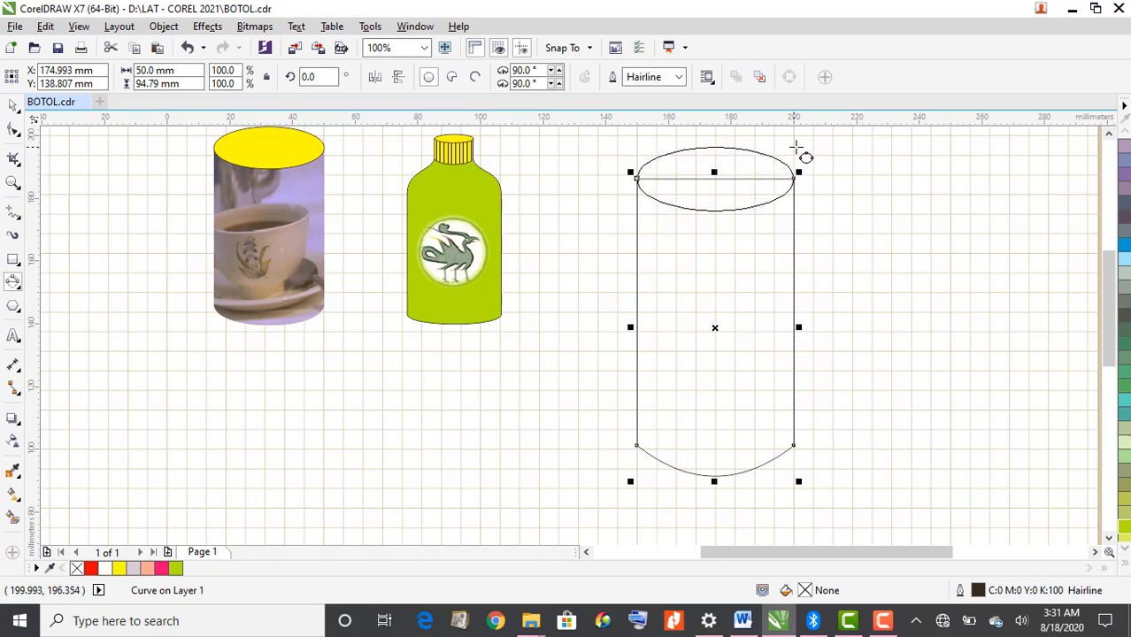
left_click(796, 145)
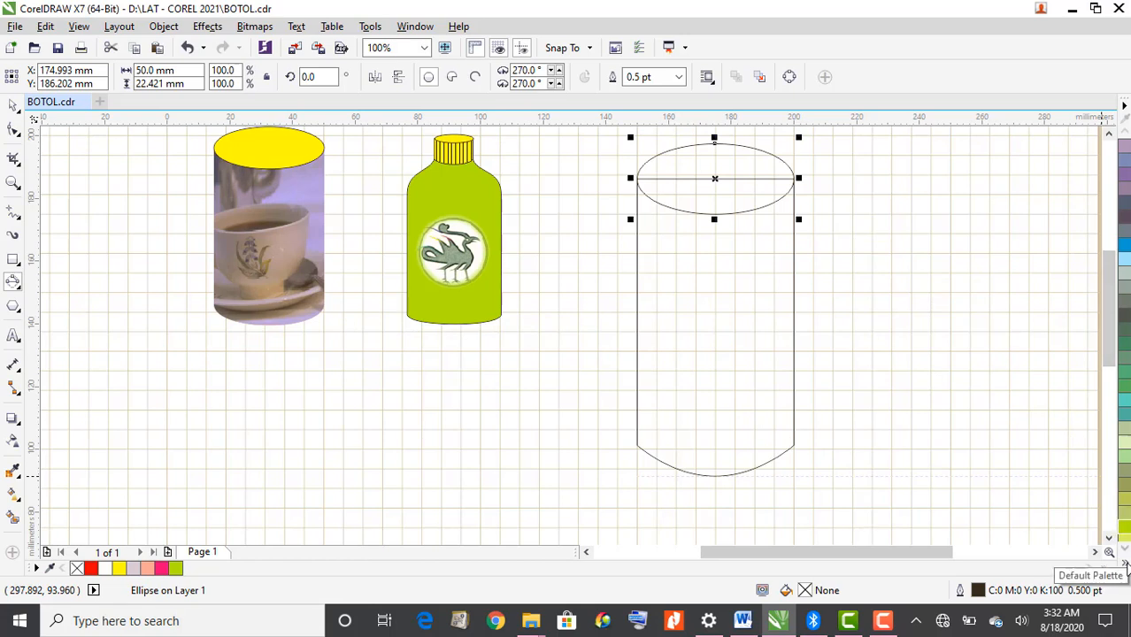
left_click(1123, 566)
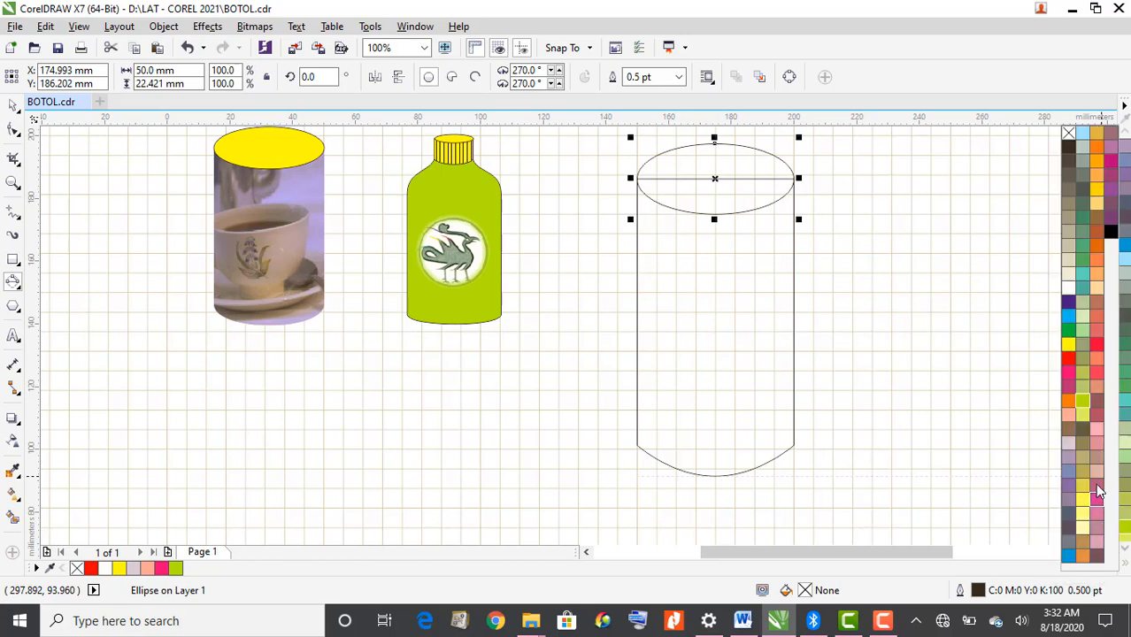
left_click(1097, 430)
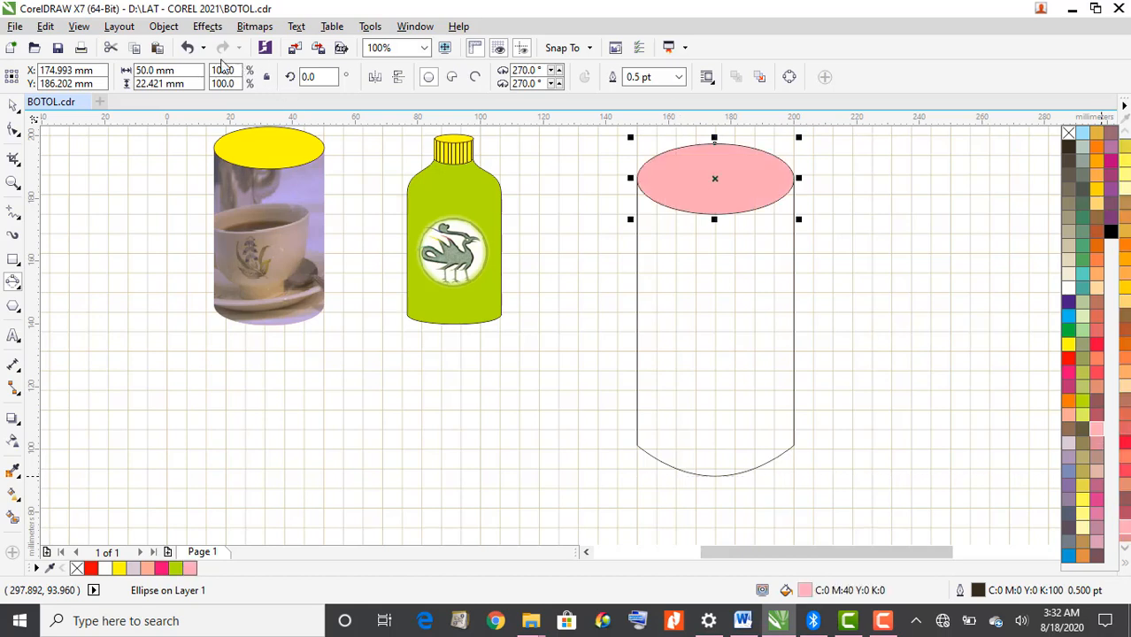
left_click(188, 48)
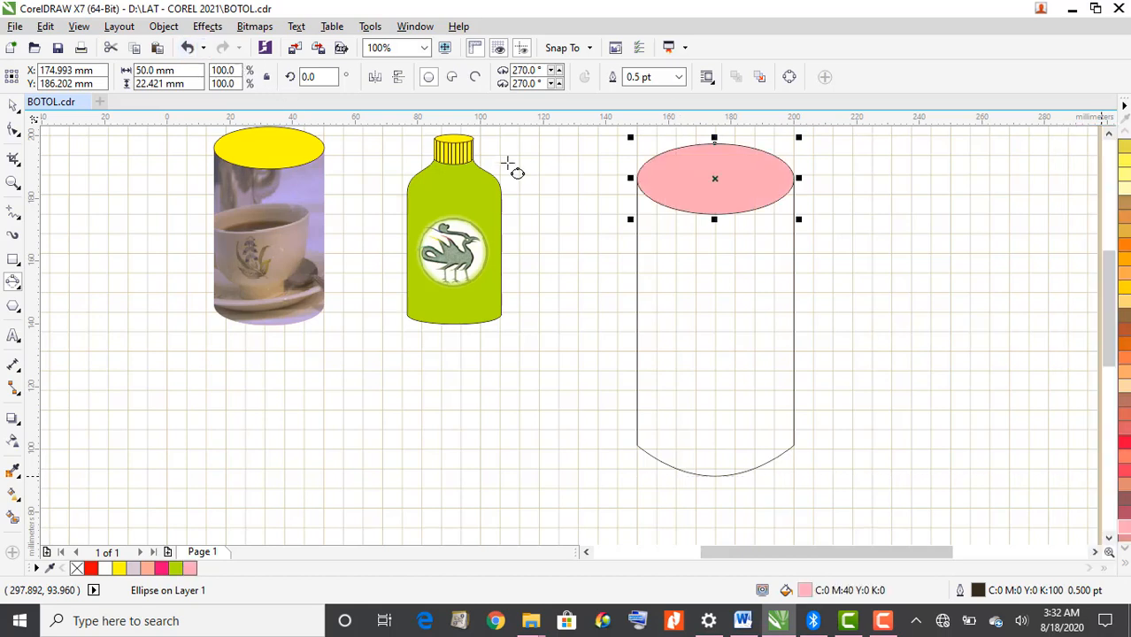
left_click(189, 48)
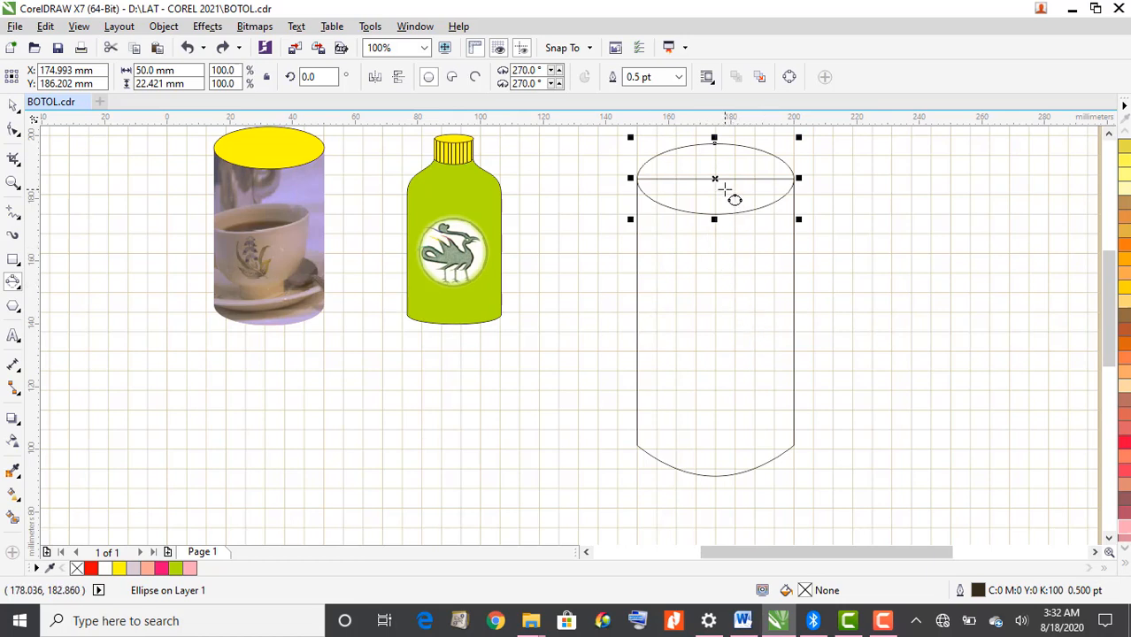
Fill the top ellipse with coral (C:0 M:60 Y:40 K:0) and place a duplicate of it over the body's curved bottom edge
left_click(1124, 459)
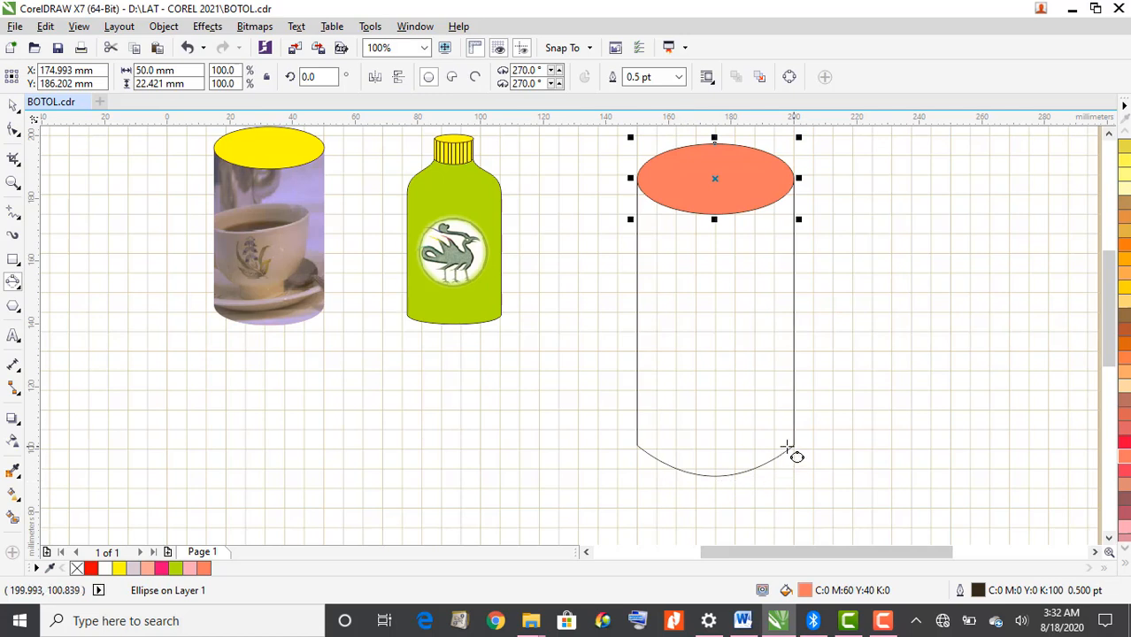
left_click(13, 106)
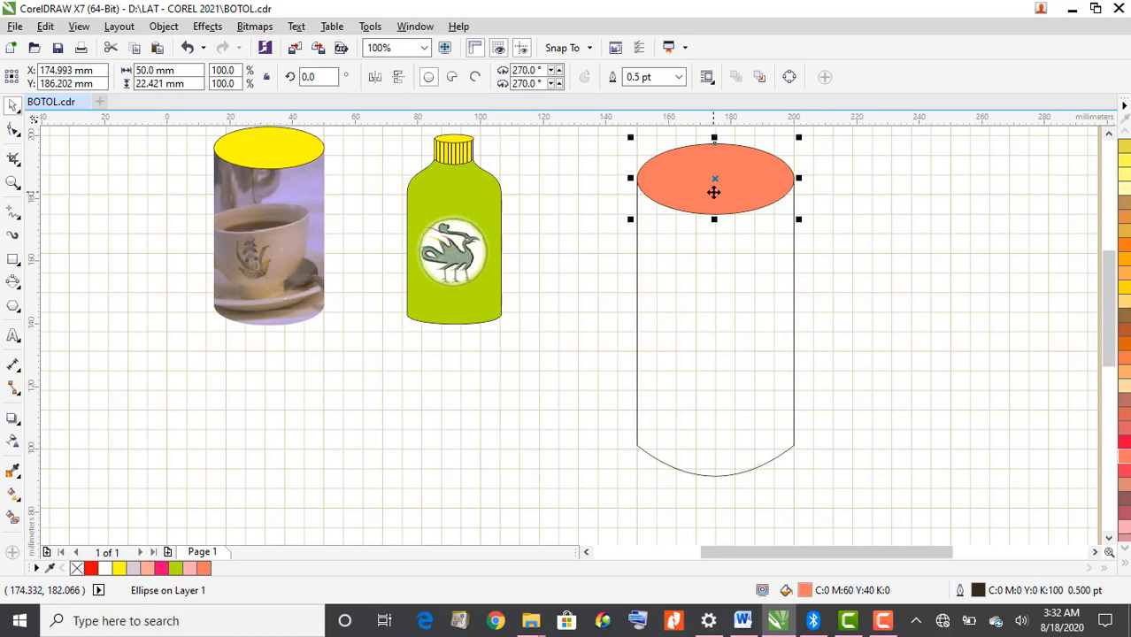
key("ctrl+d")
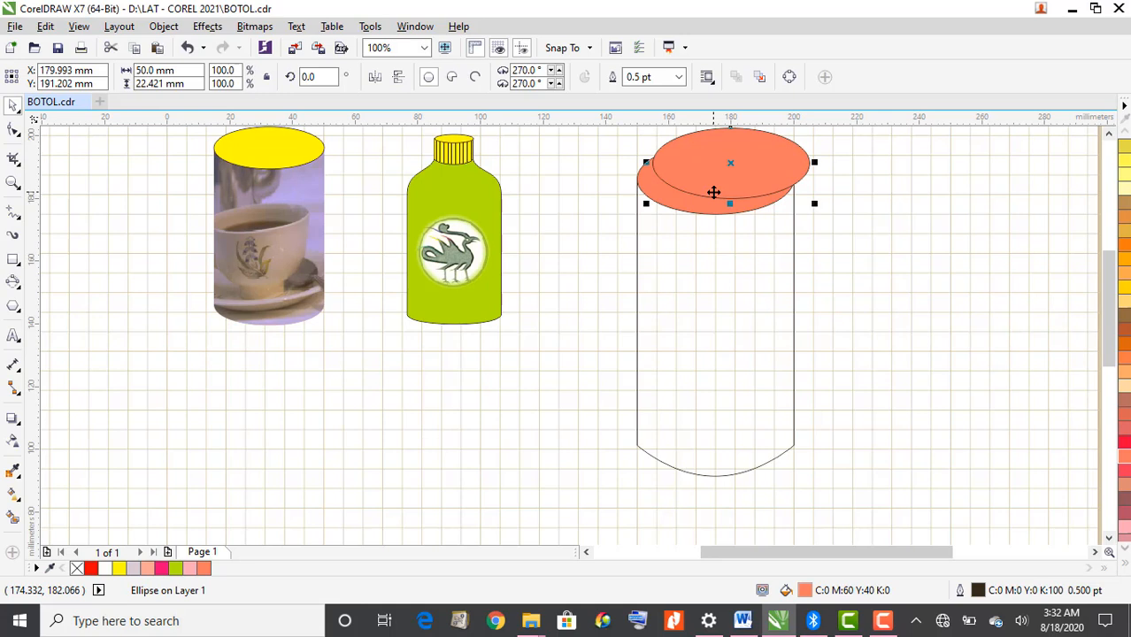
left_click(48, 26)
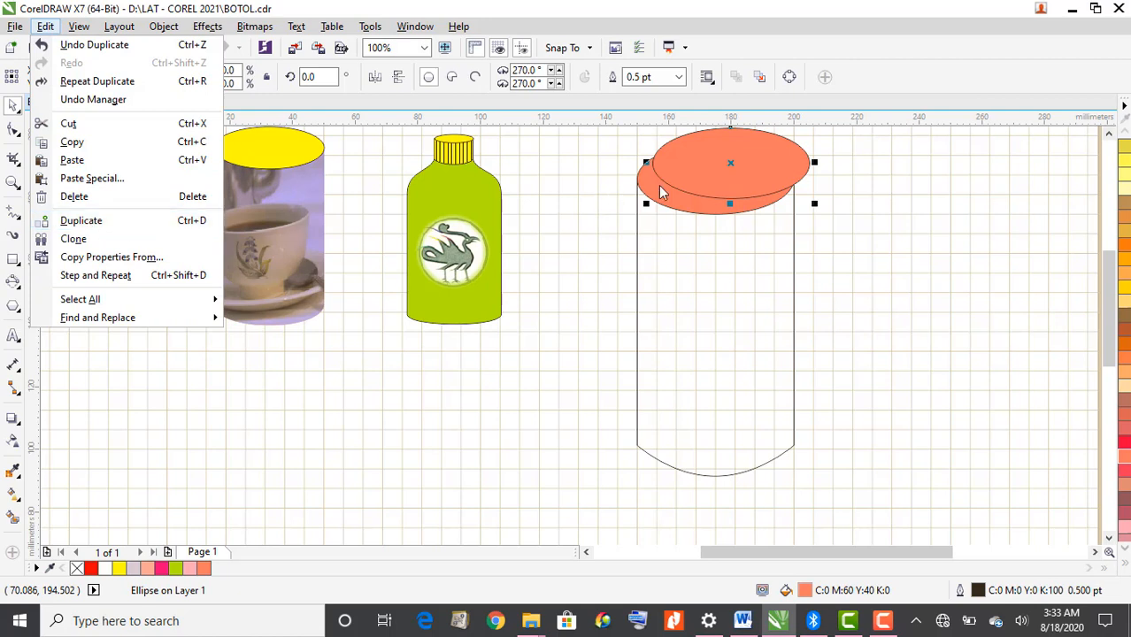
left_click(729, 163)
left_click_drag(729, 163, 712, 439)
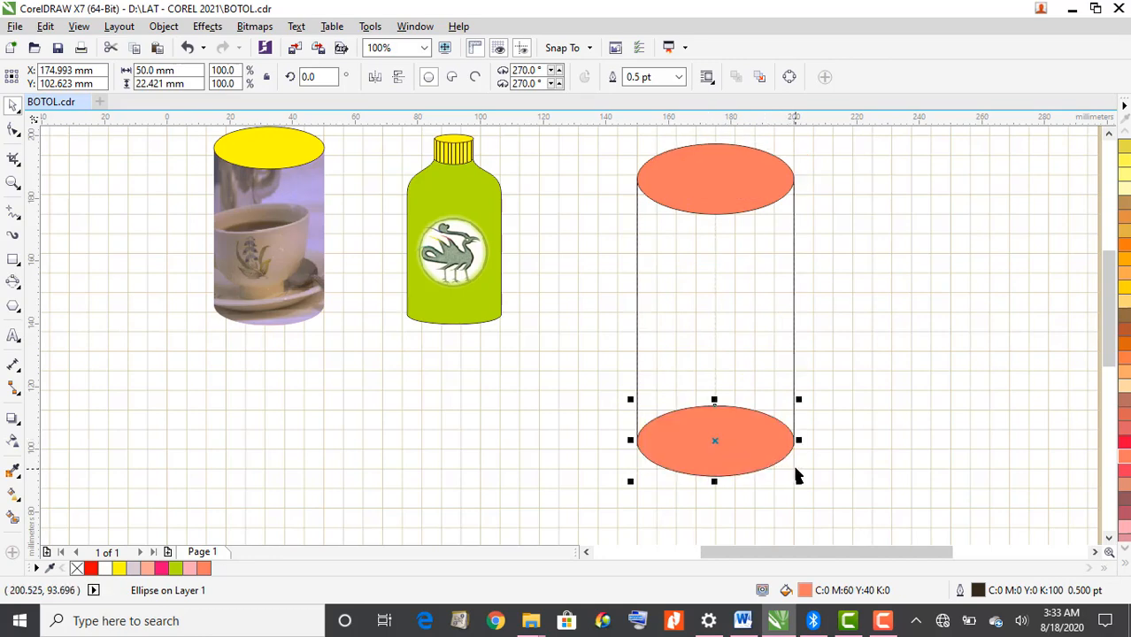
Spread both control handles of the body's bottom curve outward so the curve bulges toward the lower ellipse's outline
scroll(796, 470, "up", 1)
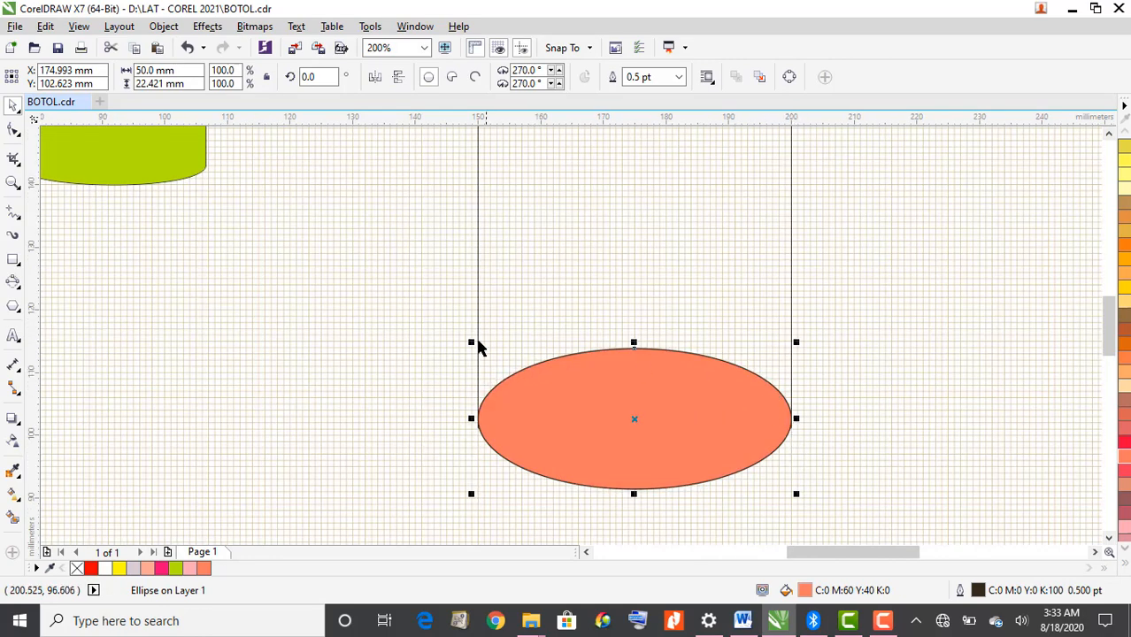
left_click(477, 295)
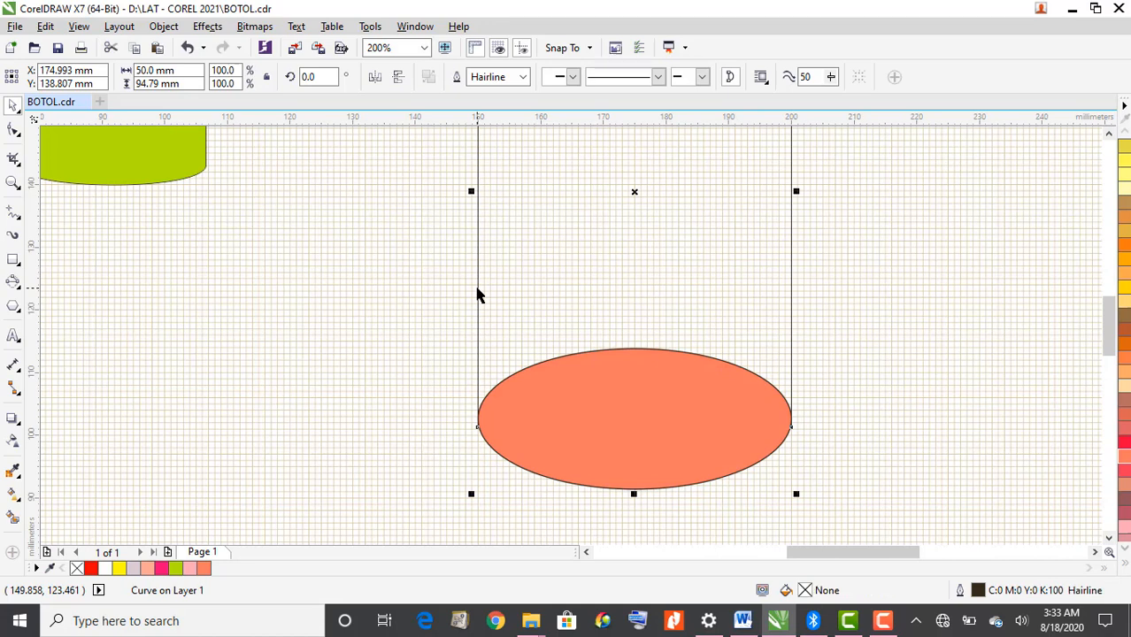
left_click(14, 130)
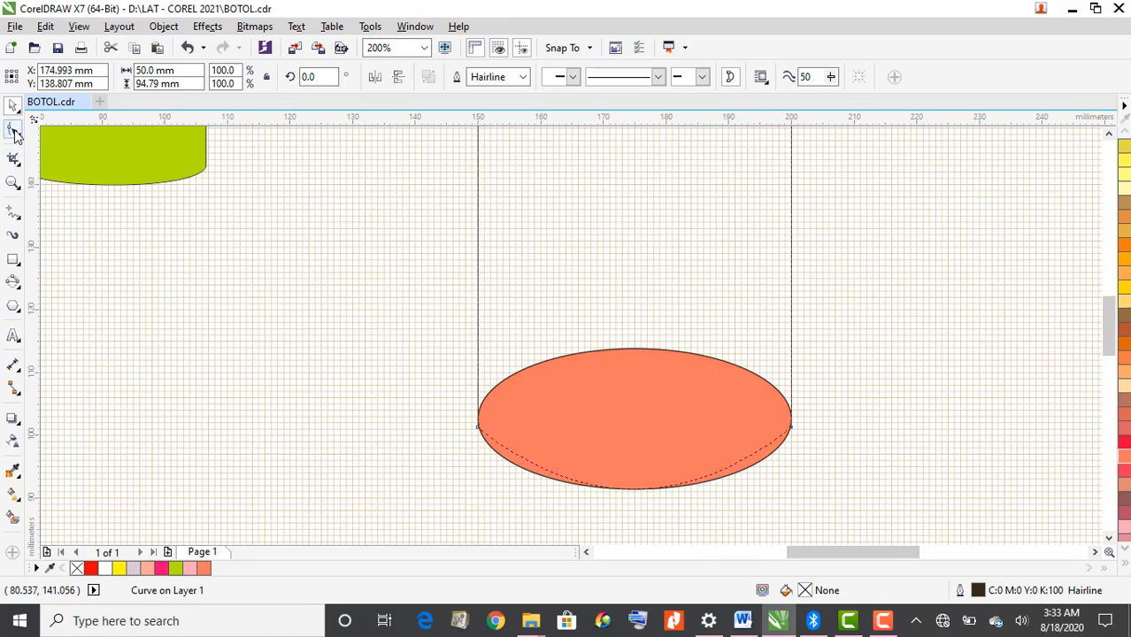
left_click(478, 430)
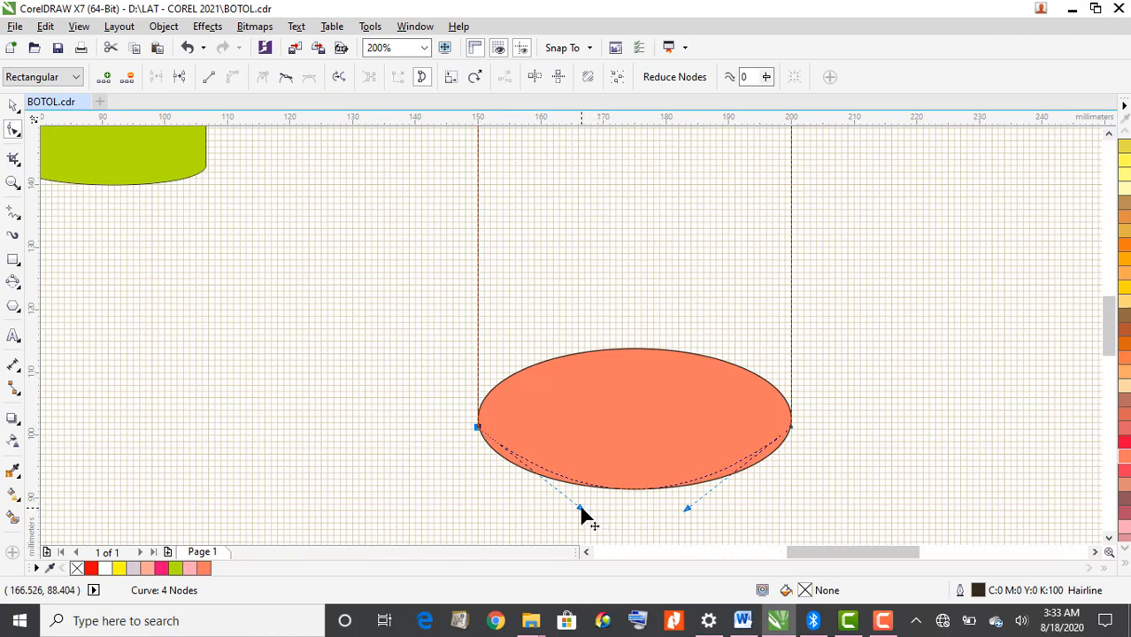
left_click_drag(578, 508, 522, 502)
left_click_drag(688, 510, 746, 507)
scroll(748, 512, "up", 2)
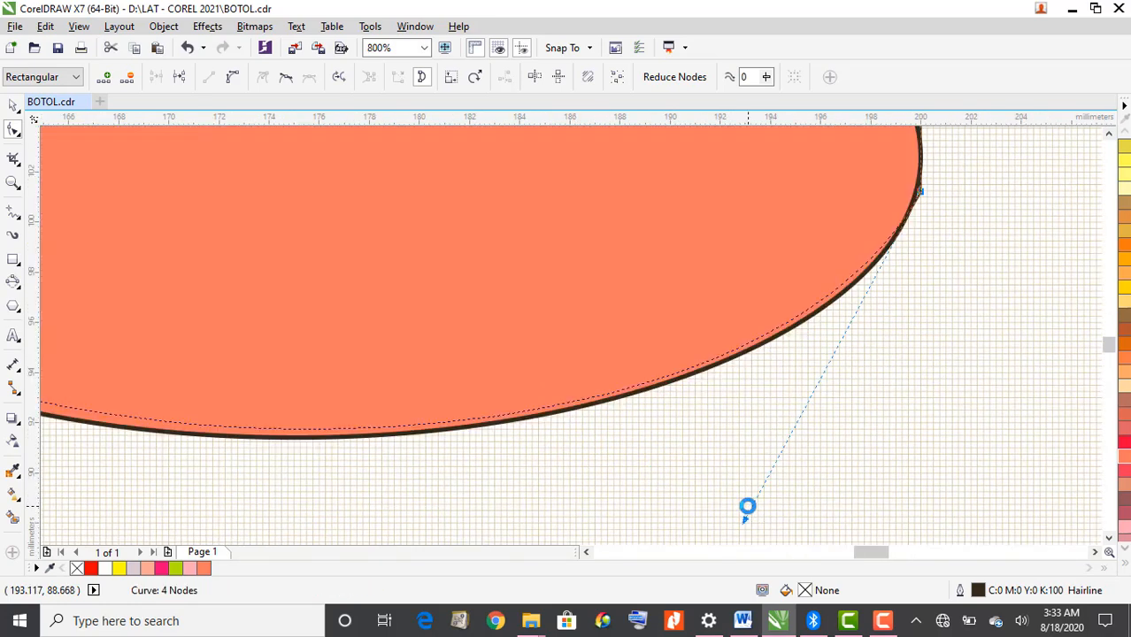
scroll(746, 509, "down", 1)
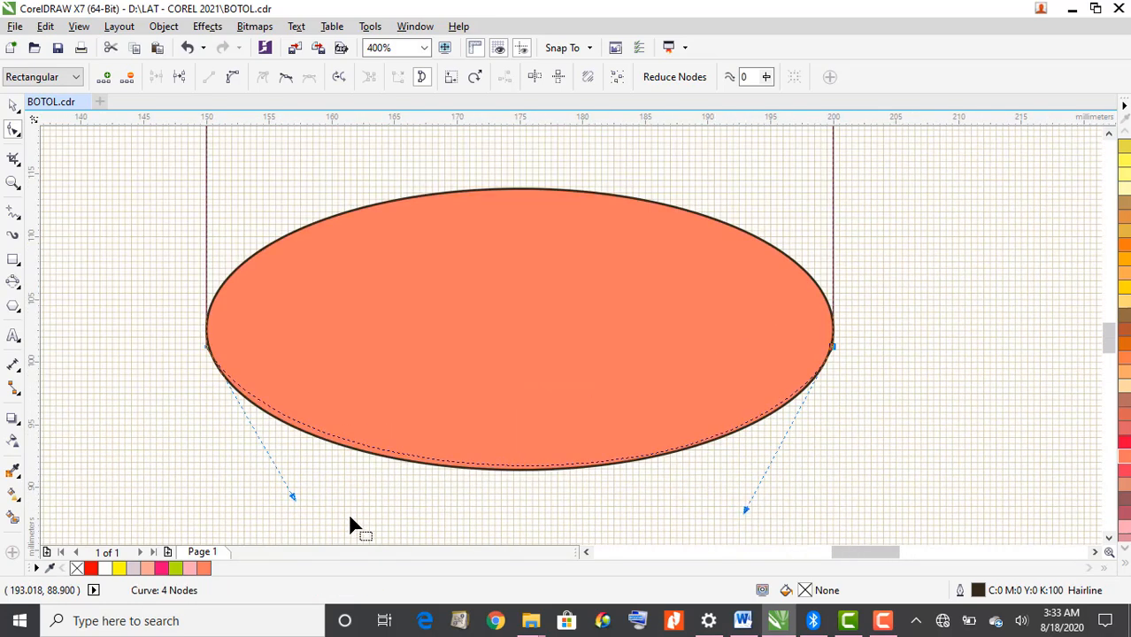
Fine-tune the handles at both ends of the bottom curve until it matches the lower half of the duplicate ellipse
left_click_drag(293, 498, 285, 506)
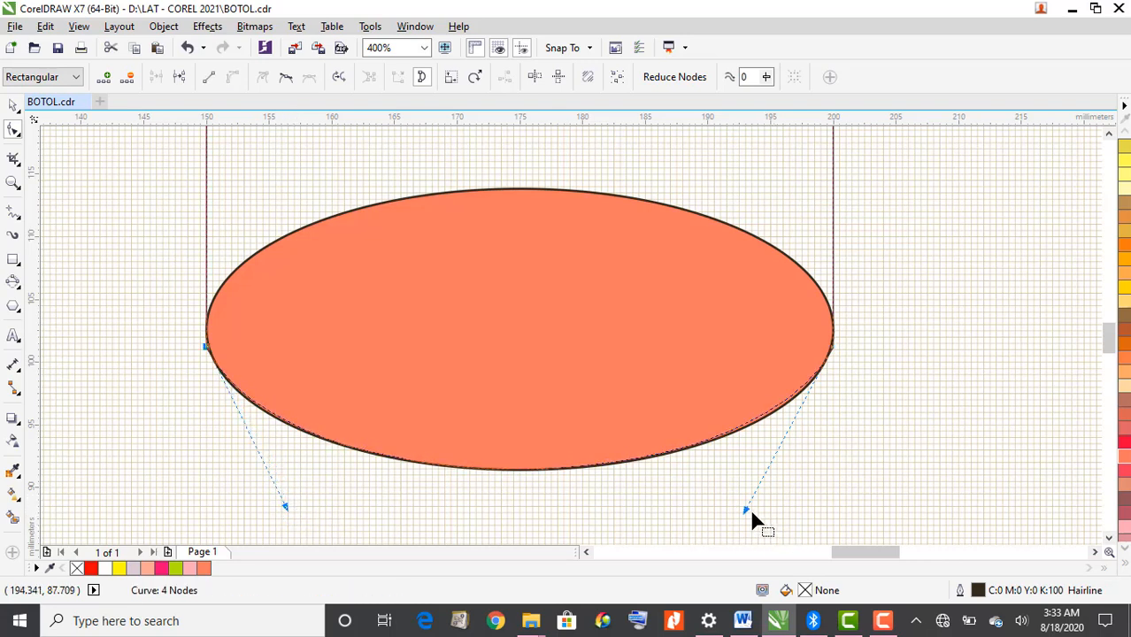
left_click_drag(745, 510, 763, 515)
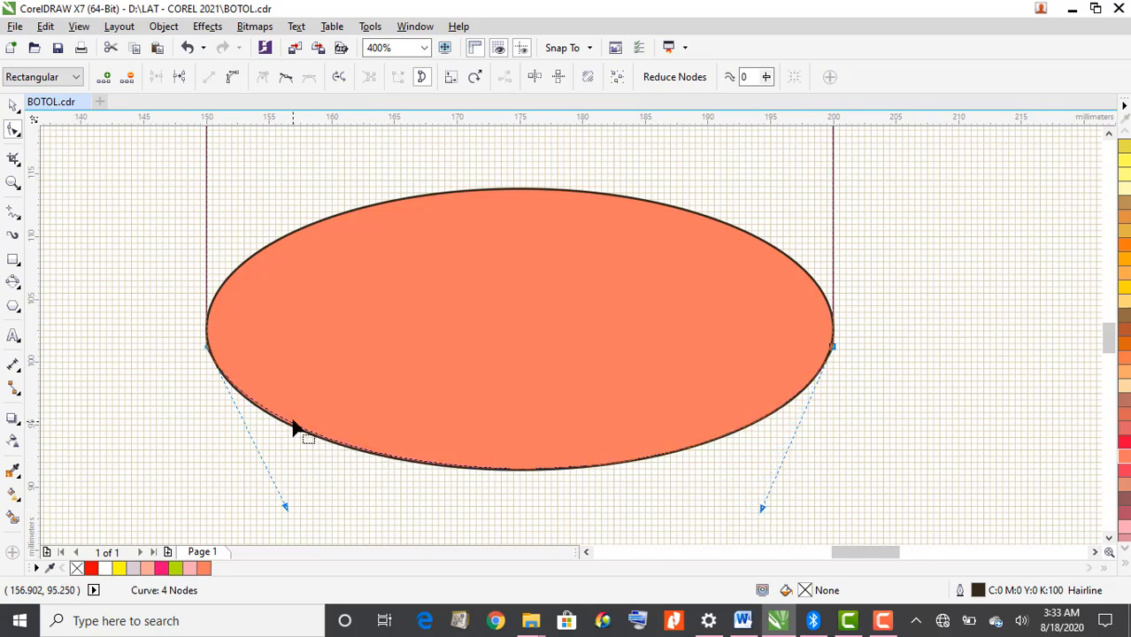
scroll(293, 411, "up", 1)
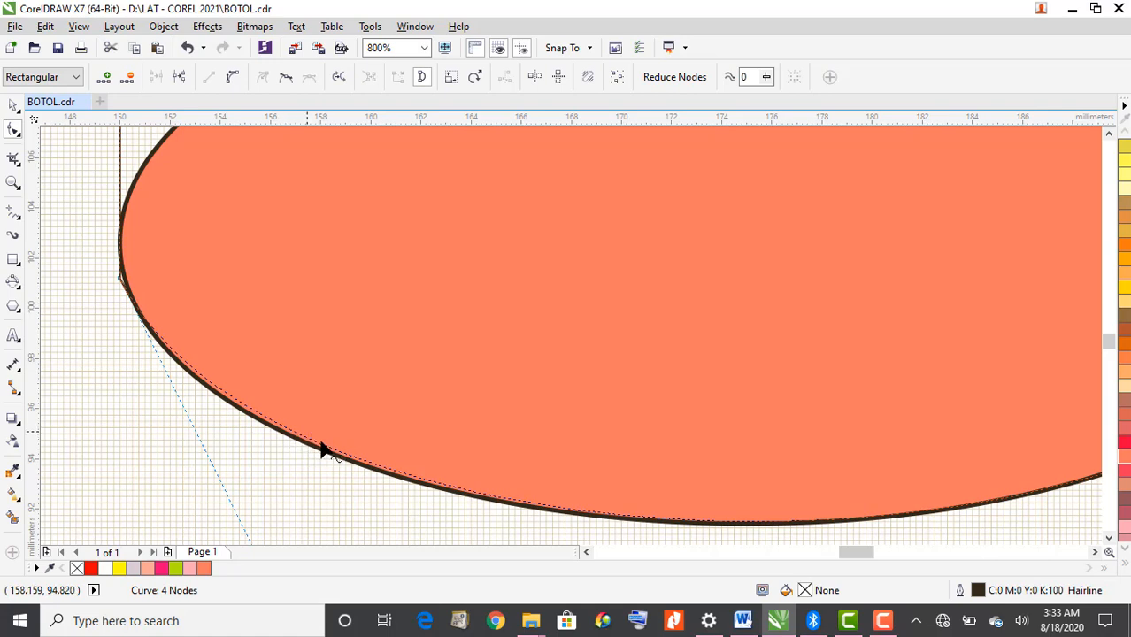
scroll(307, 439, "down", 1)
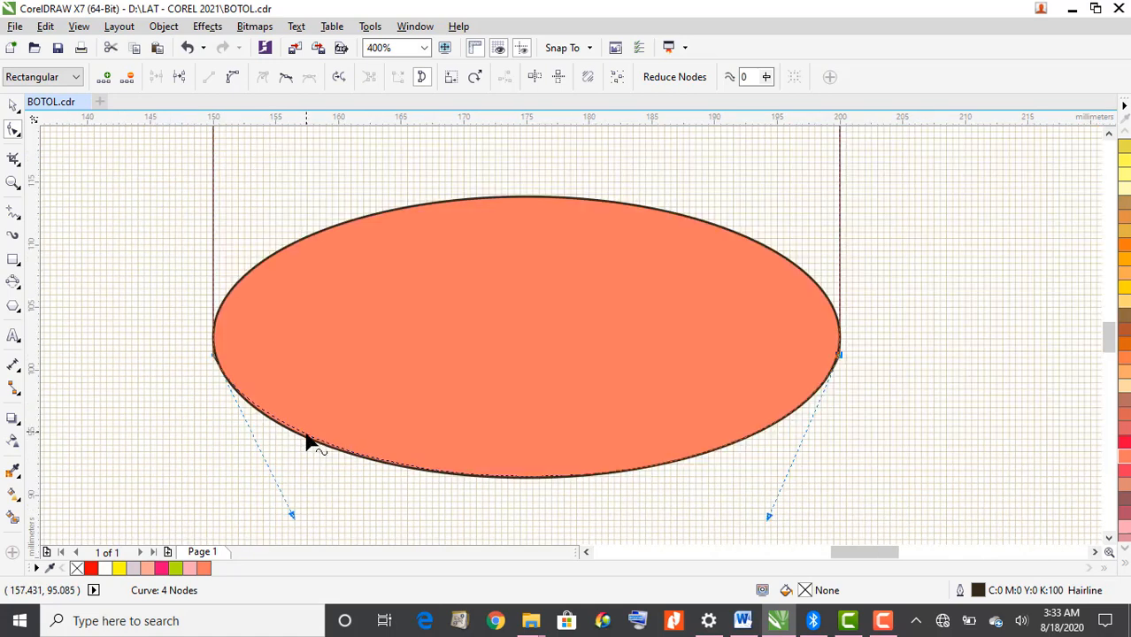
left_click(293, 516)
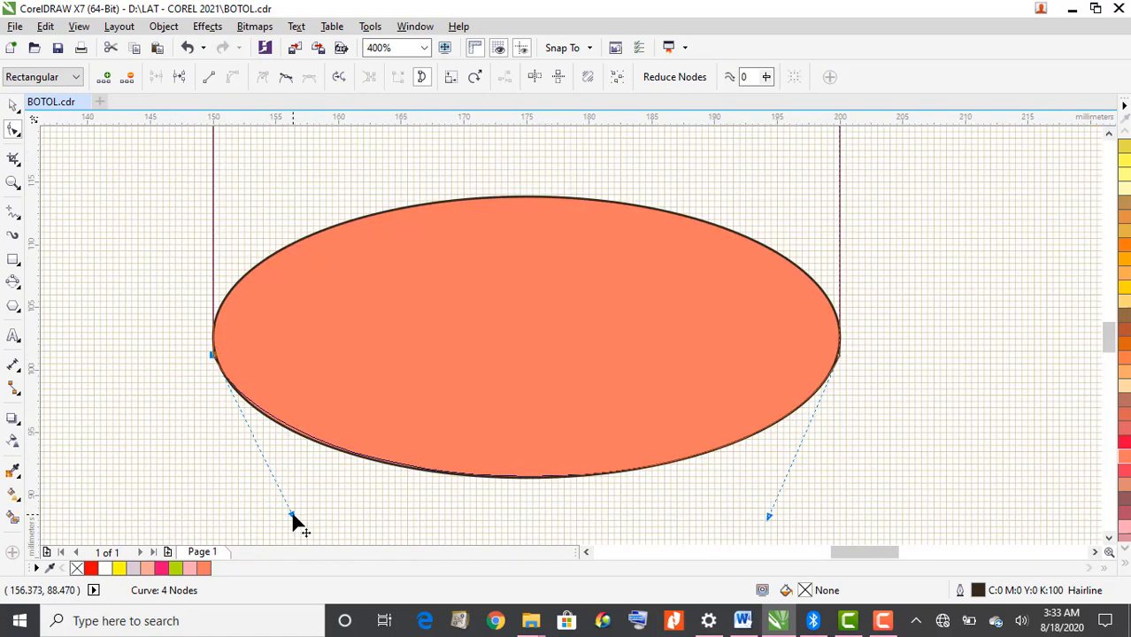
left_click_drag(292, 516, 285, 518)
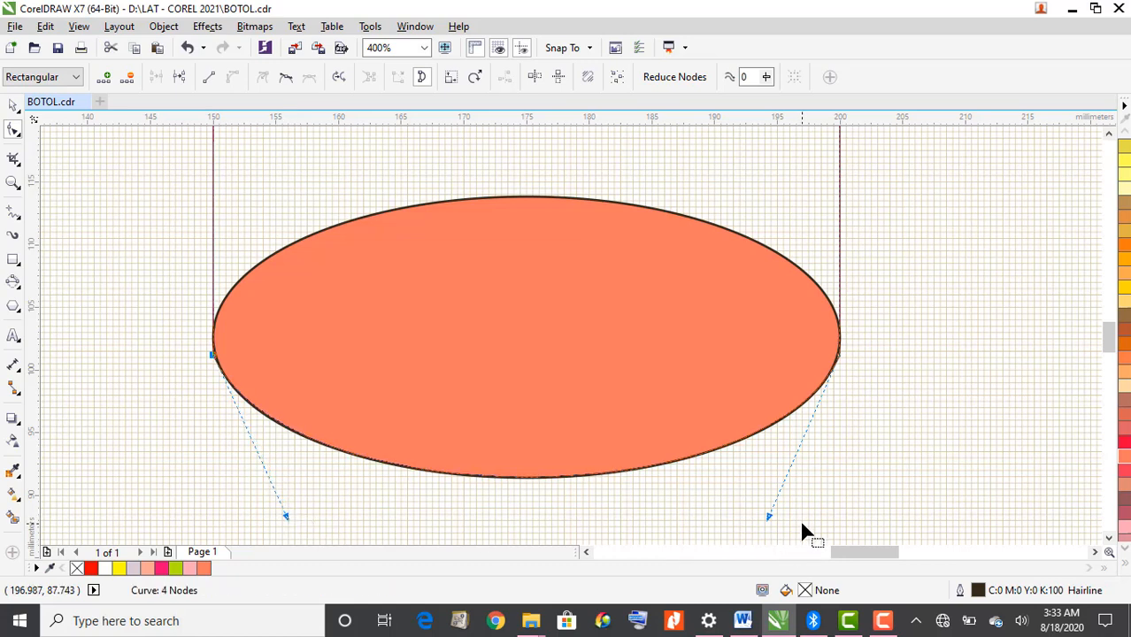
scroll(737, 445, "up", 1)
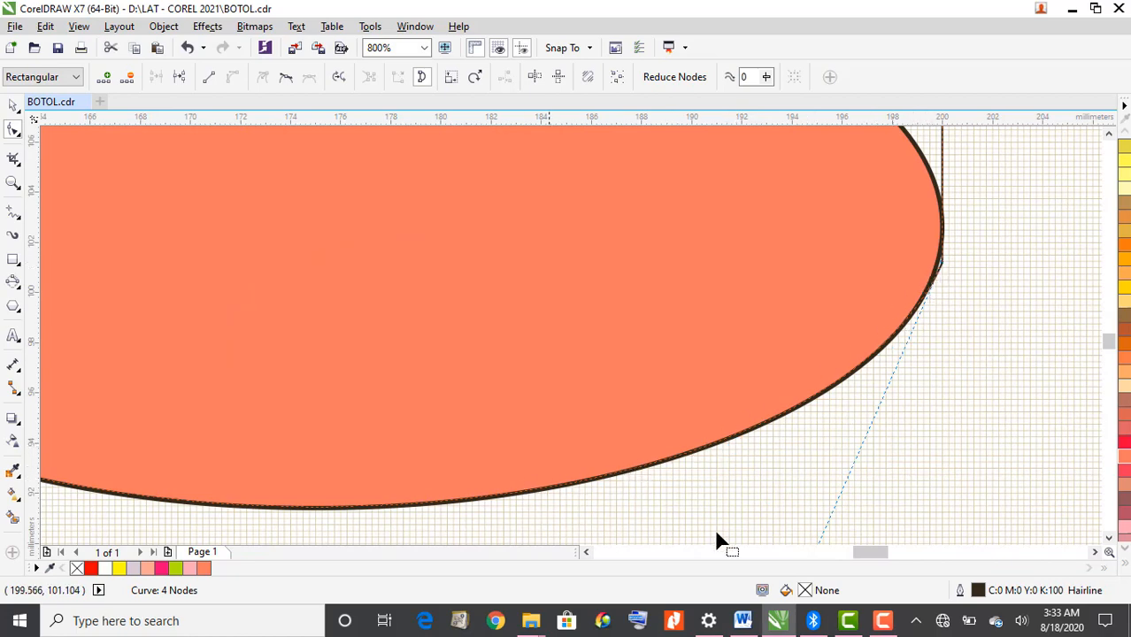
left_click_drag(867, 556, 850, 565)
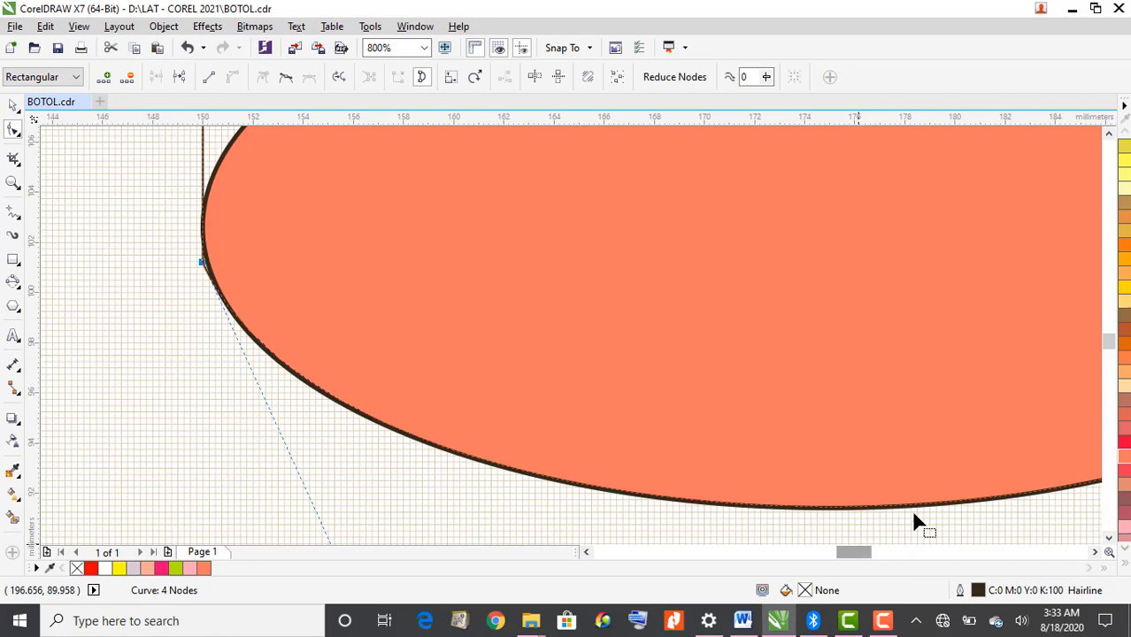
scroll(920, 513, "down", 1)
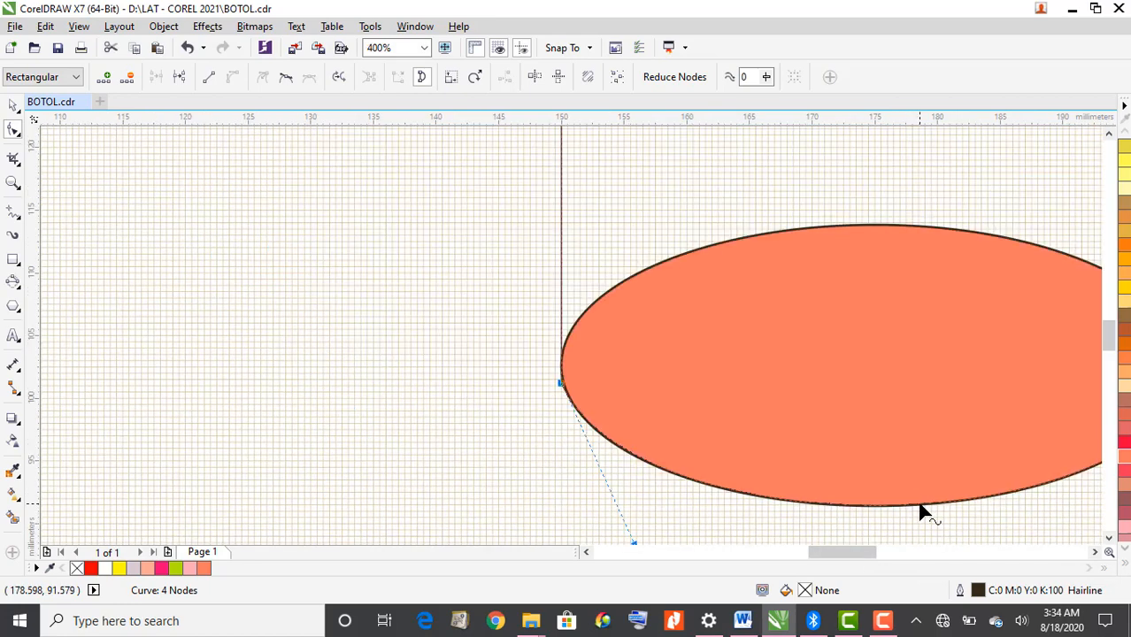
left_click(1097, 552)
left_click(1097, 552)
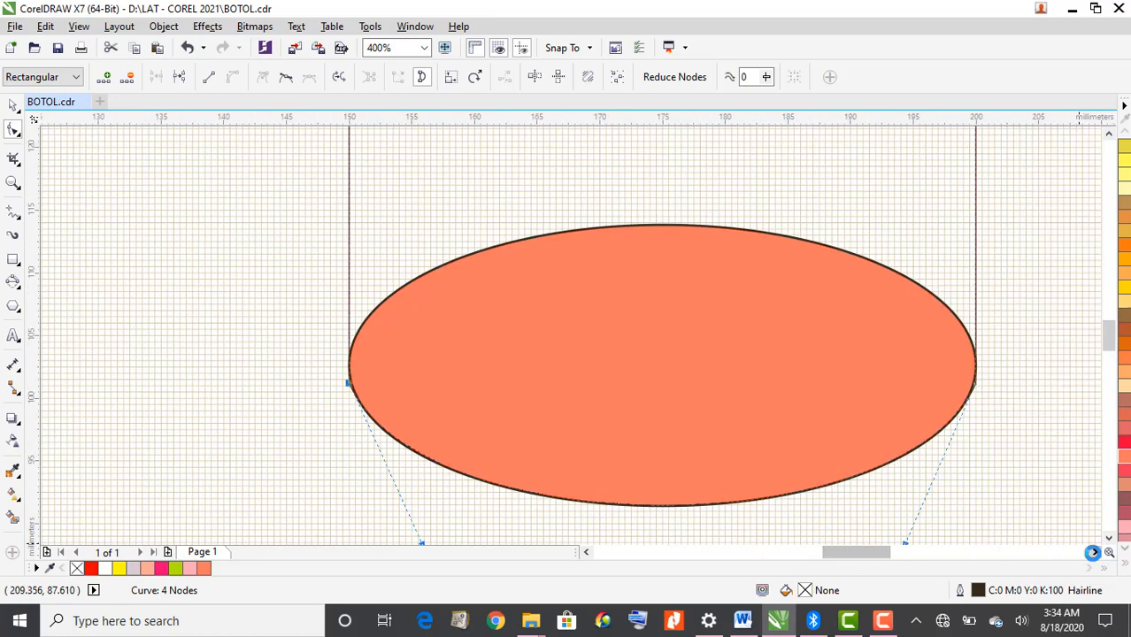
Delete the duplicate coral ellipse at the bottom of the can body
left_click(13, 105)
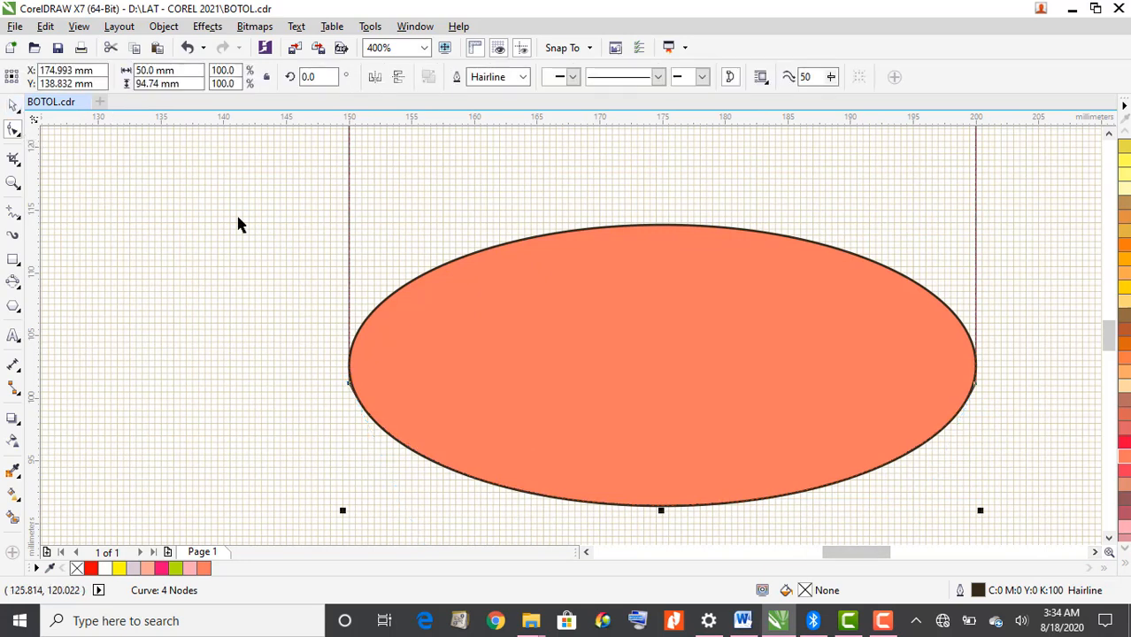
key("space")
left_click(648, 294)
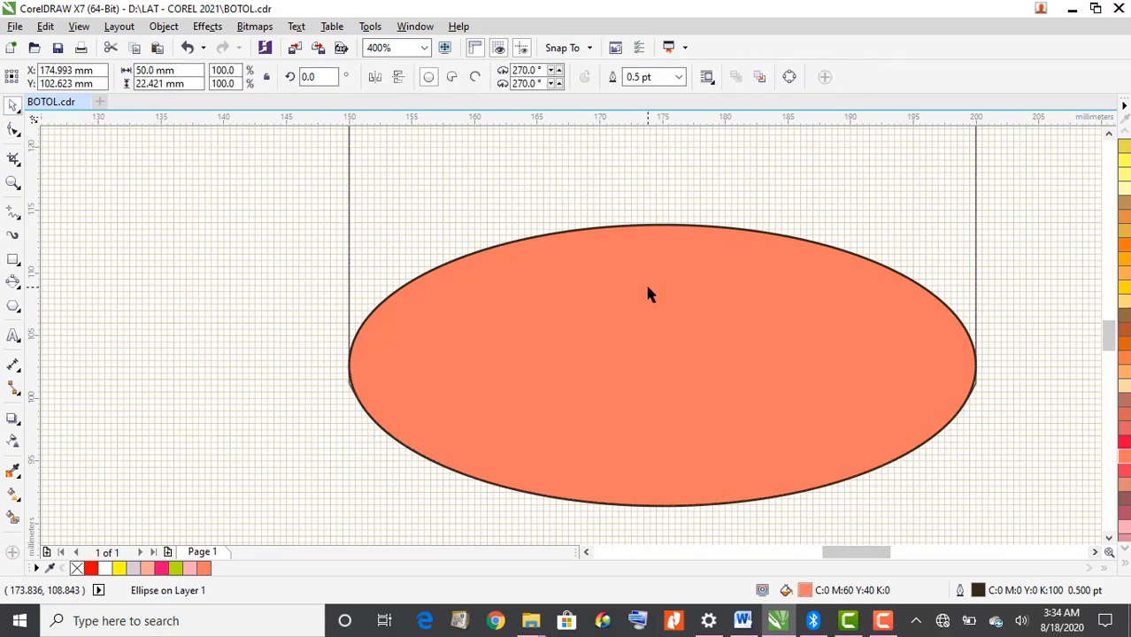
key("Delete")
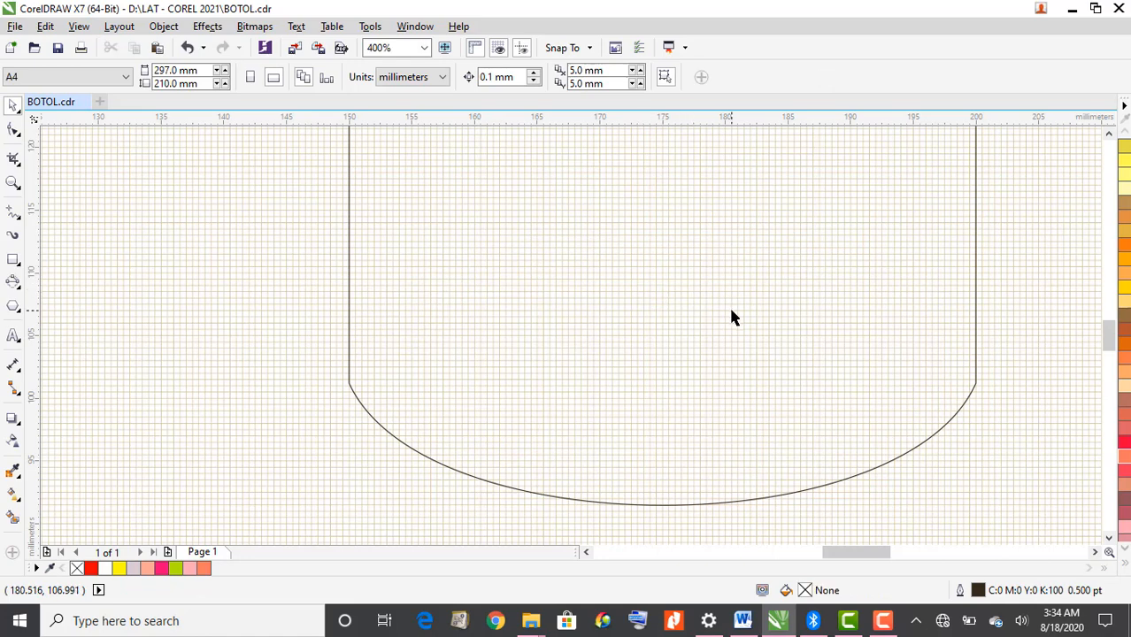
Fill the can body with C:0 M:0 Y:0 K:40 and deselect it
scroll(730, 310, "down", 1)
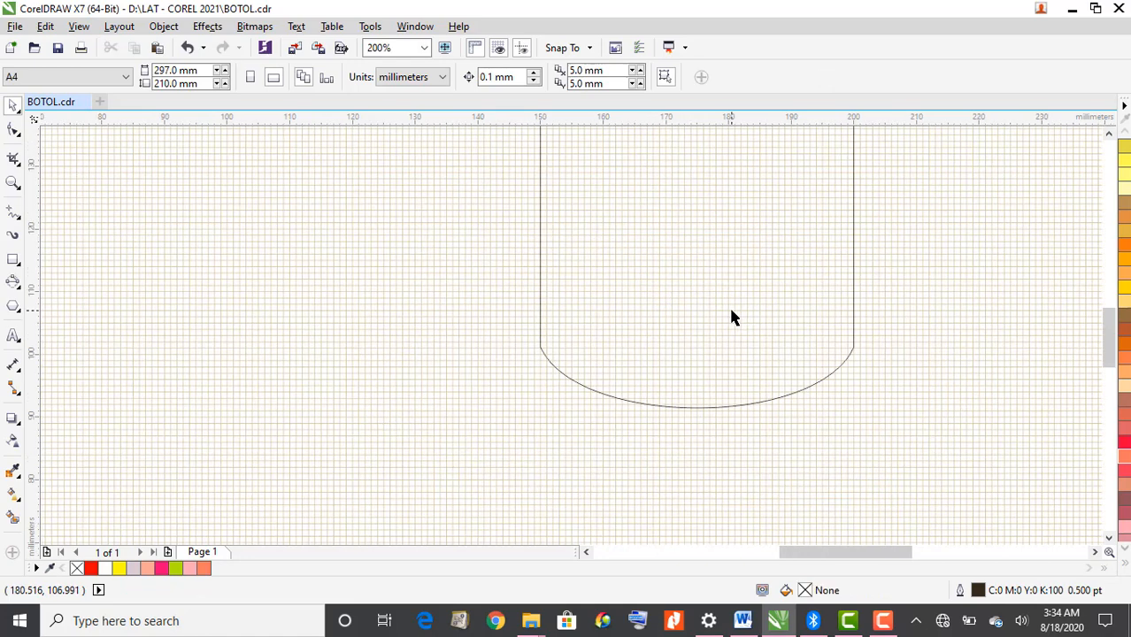
left_click(1108, 132)
left_click(1107, 132)
left_click(1108, 133)
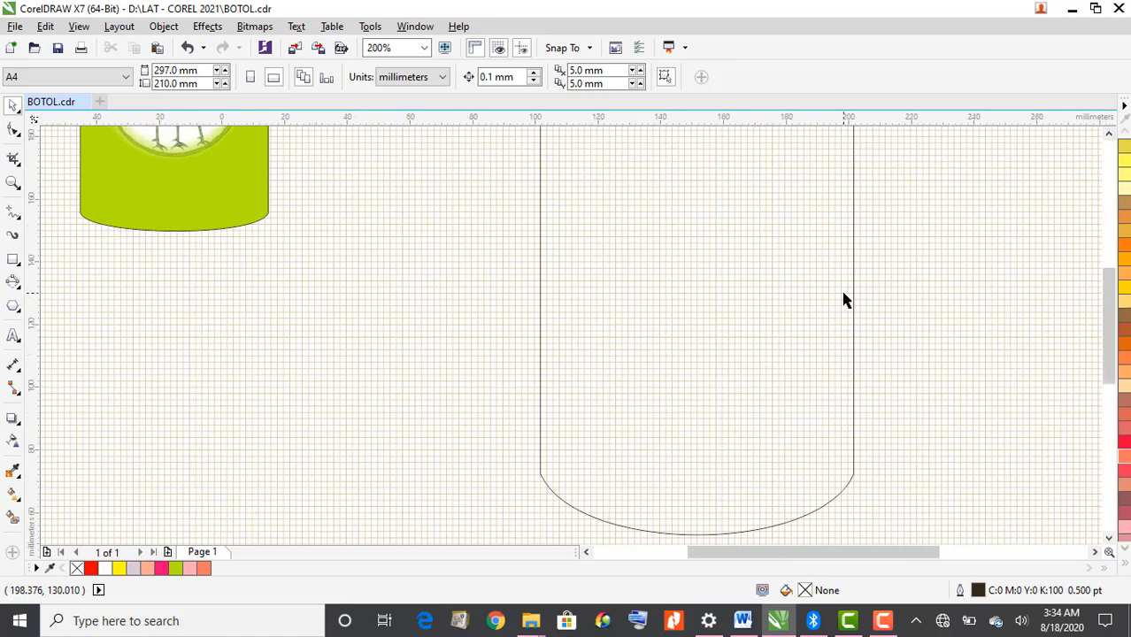
scroll(843, 299, "down", 1)
scroll(1114, 149, "up", 3)
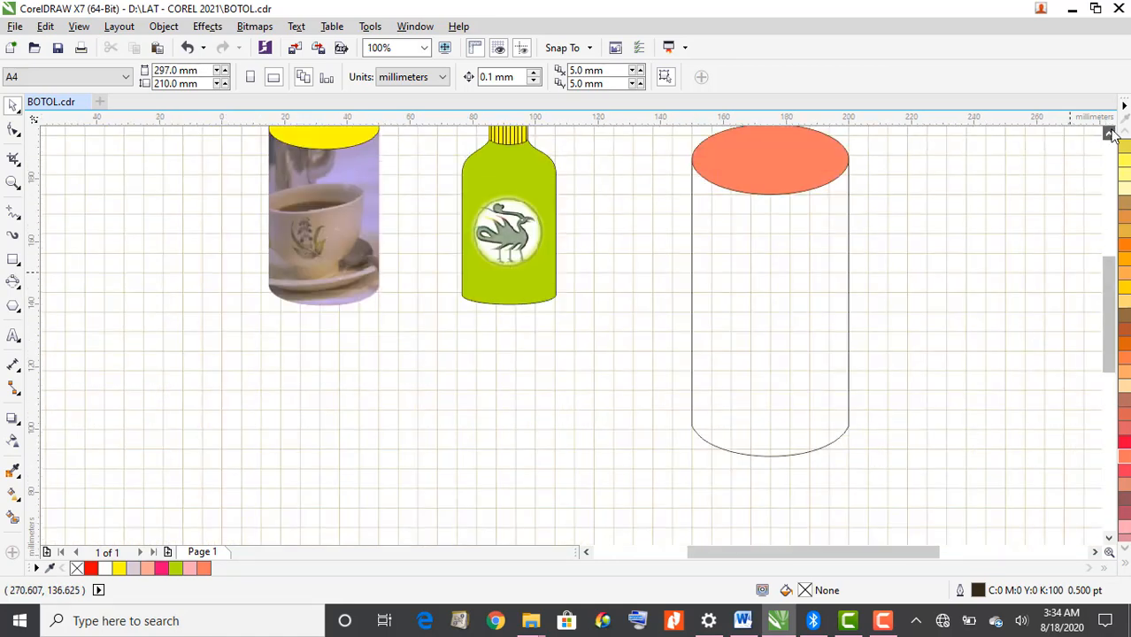
left_click(778, 398)
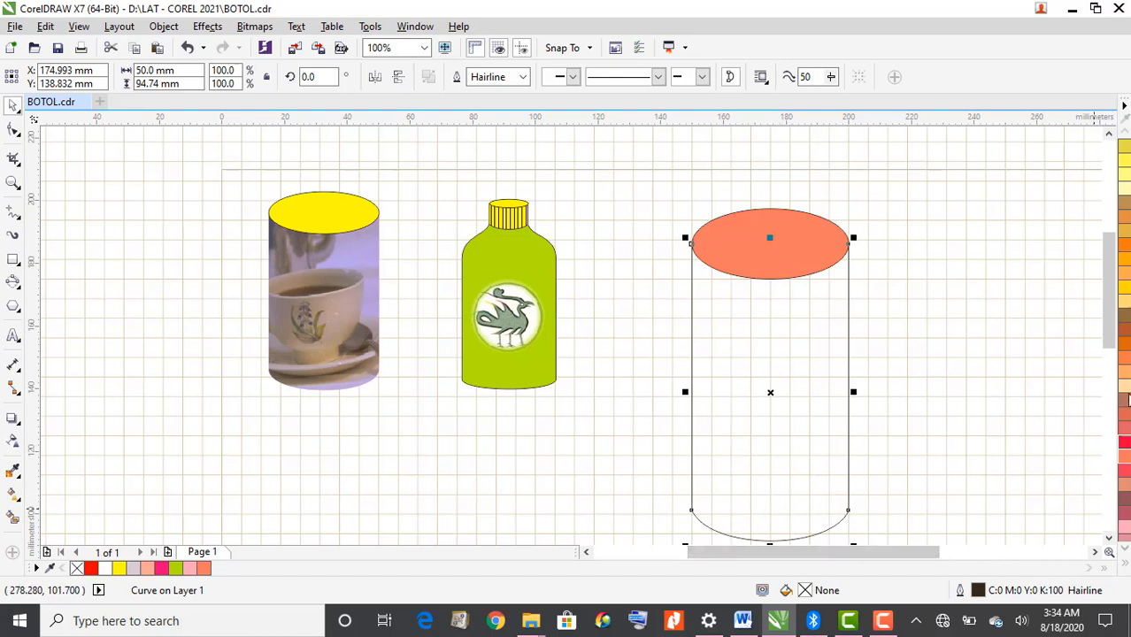
left_click(1126, 568)
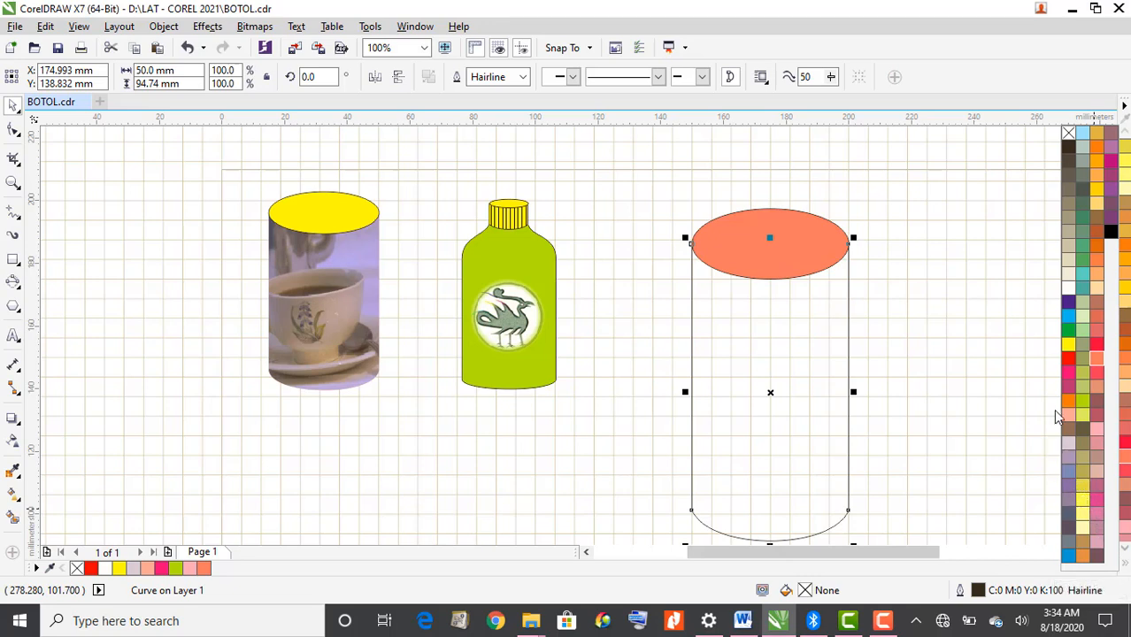
left_click(1066, 233)
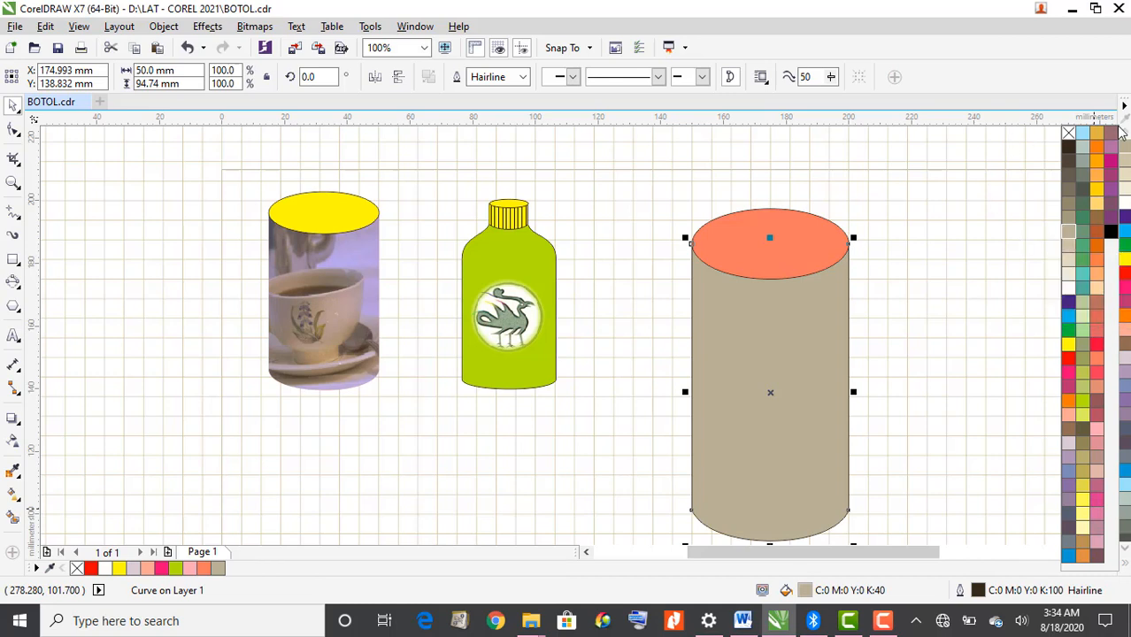
left_click(1125, 567)
left_click(1050, 478)
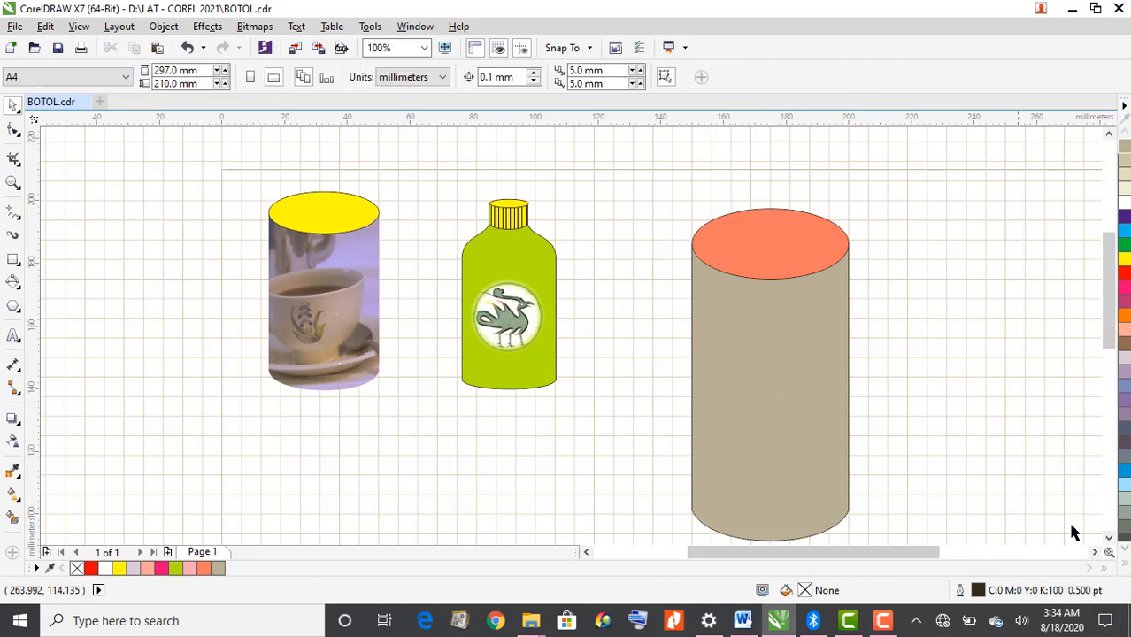
Draw a rectangle about 56 mm wide and 80 mm high in the empty space to the right of the finished can
left_click(1096, 553)
left_click(1095, 552)
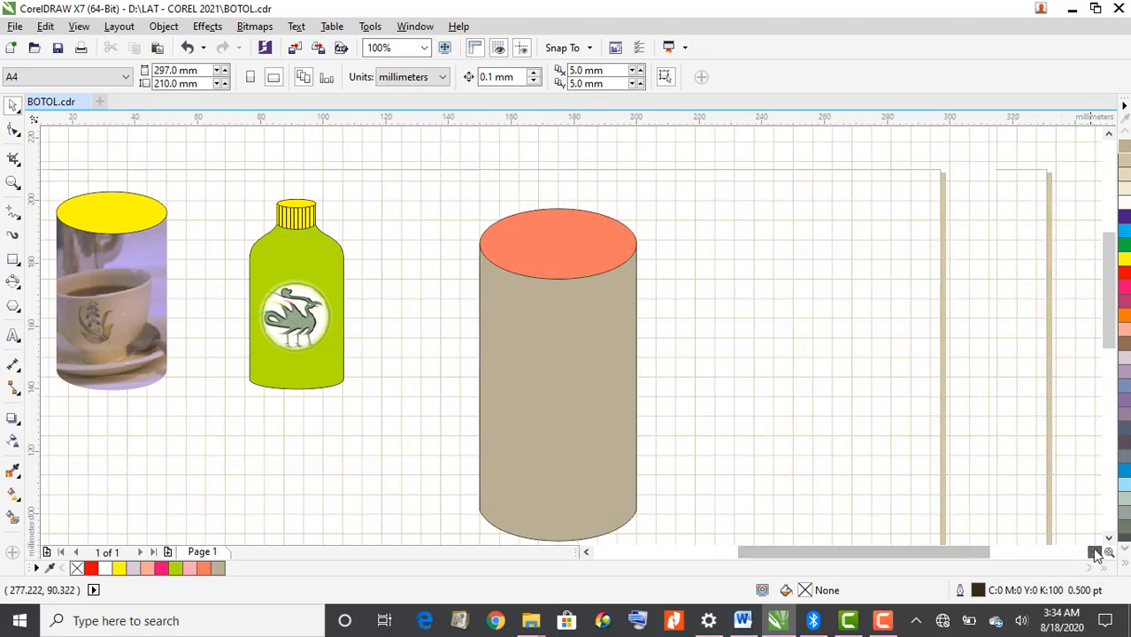
left_click(1108, 539)
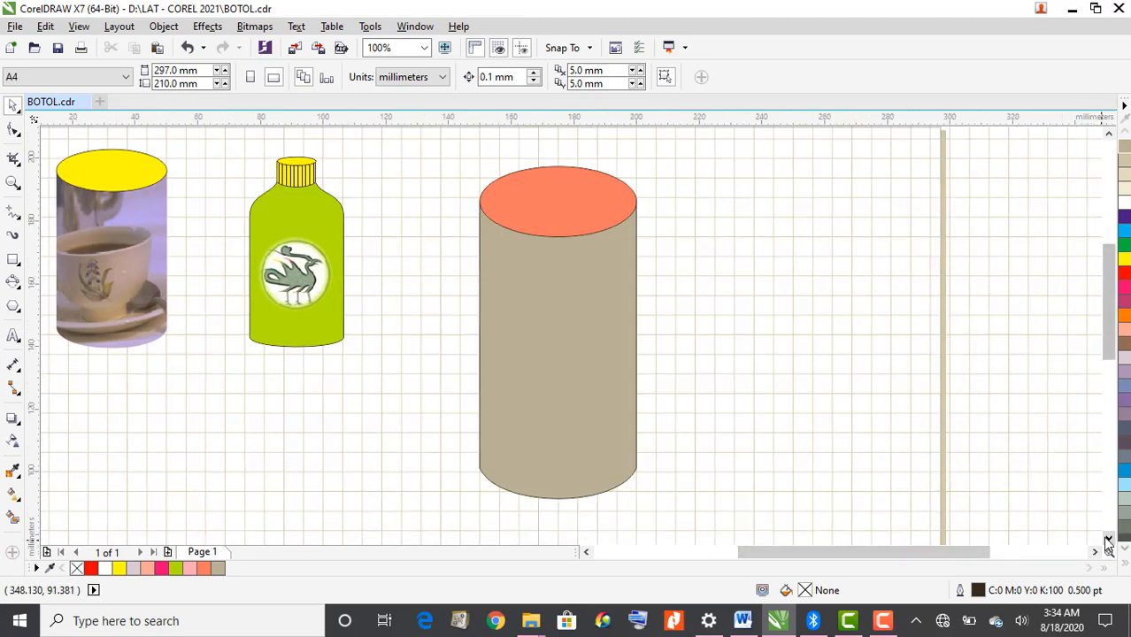
left_click(1107, 539)
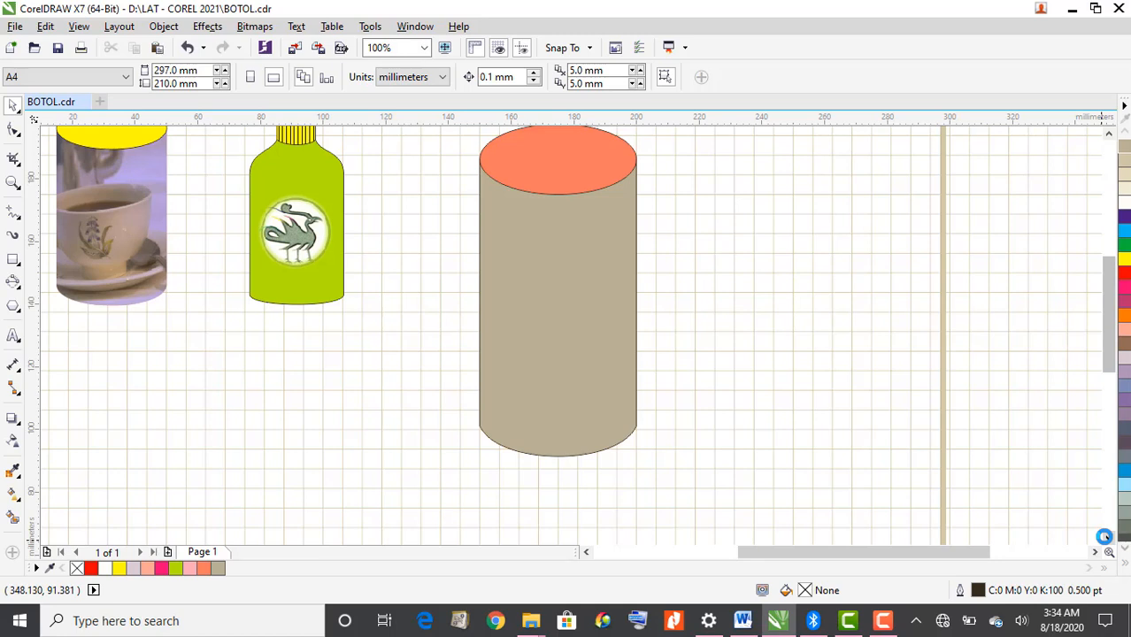
left_click(1108, 136)
left_click(1109, 135)
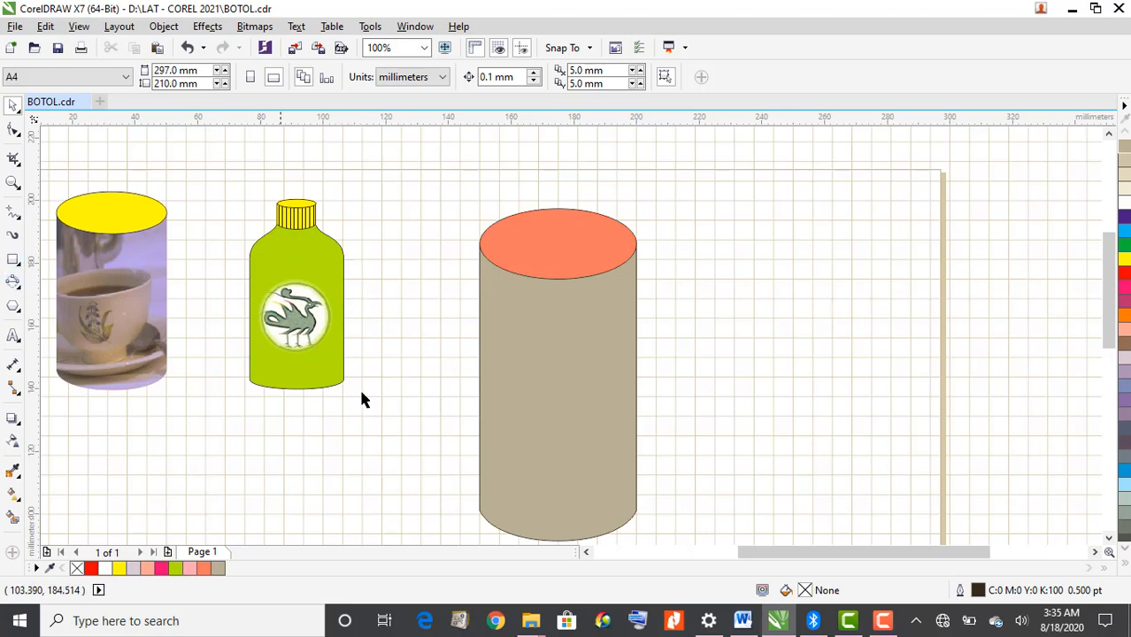
left_click(13, 259)
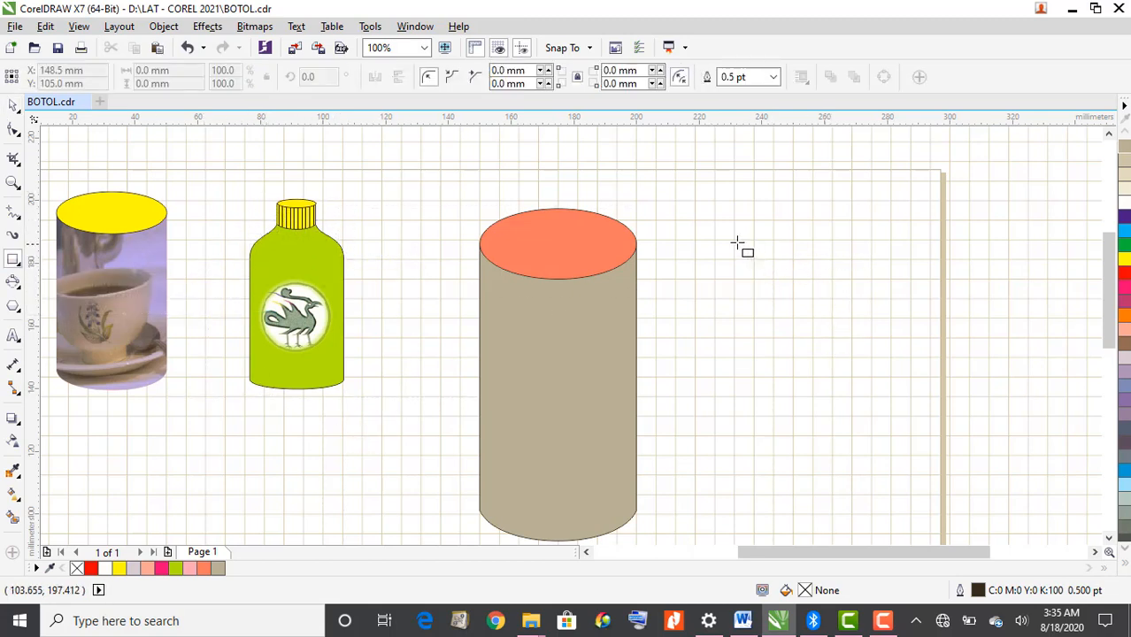
left_click_drag(715, 245, 891, 497)
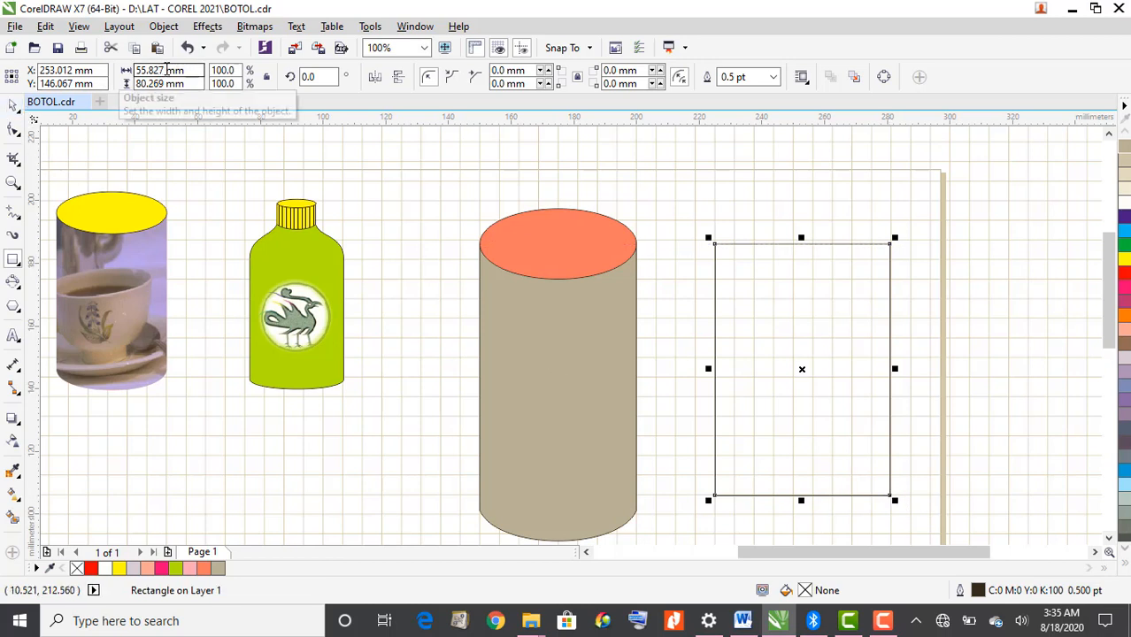
Set the new rectangle's size to 55 mm wide and 80 mm high
left_click_drag(166, 69, 159, 69)
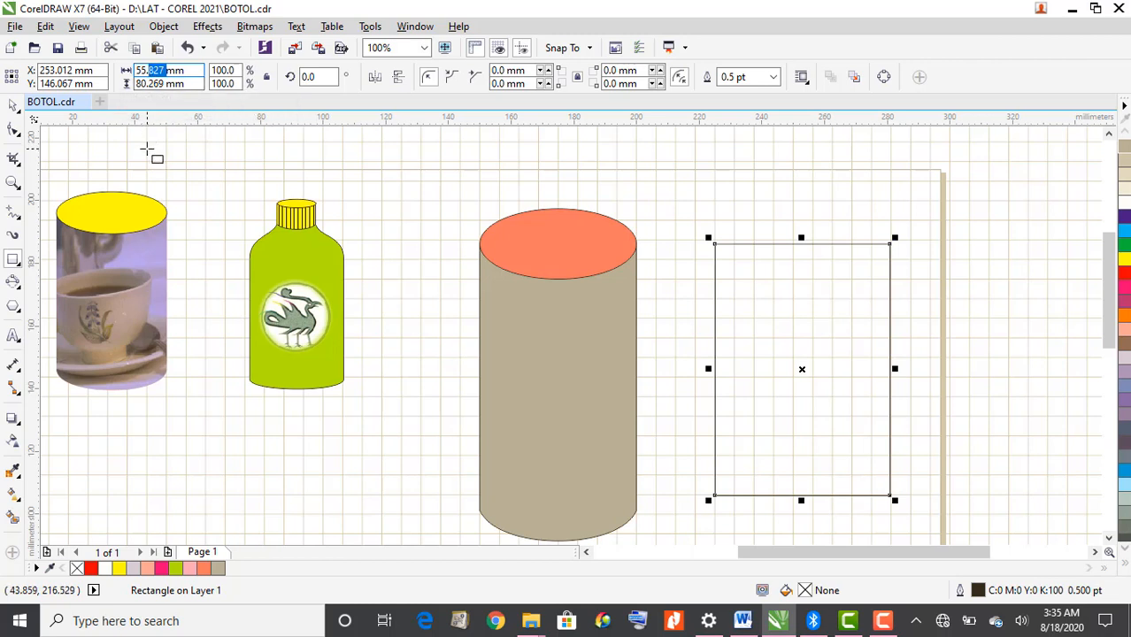
key("BackSpace")
left_click_drag(163, 85, 153, 85)
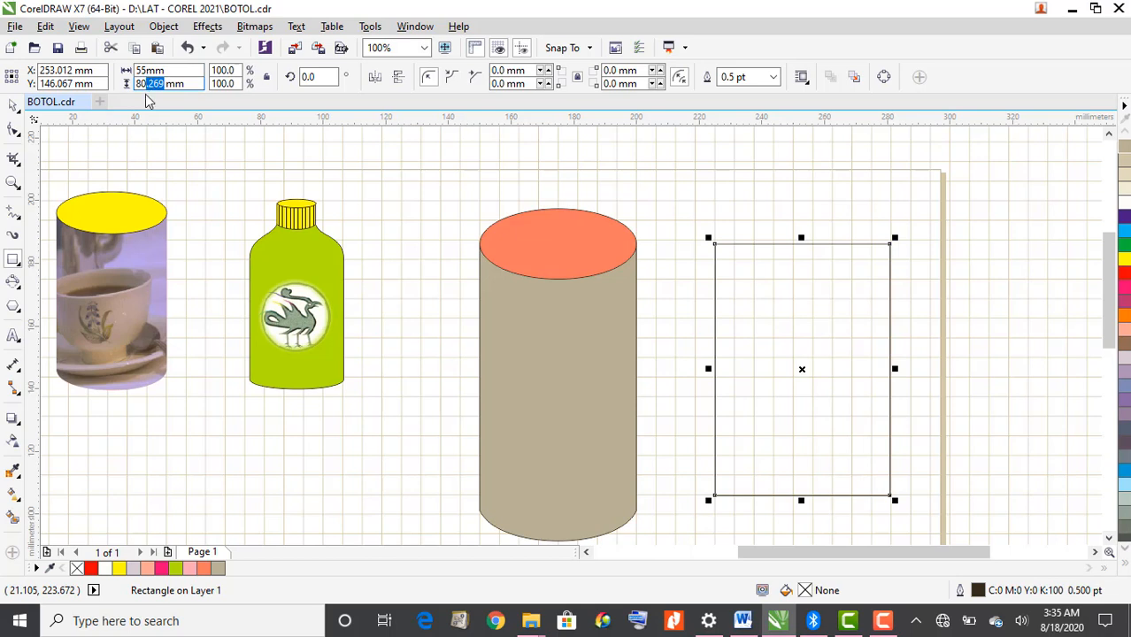
key("BackSpace")
key("Return")
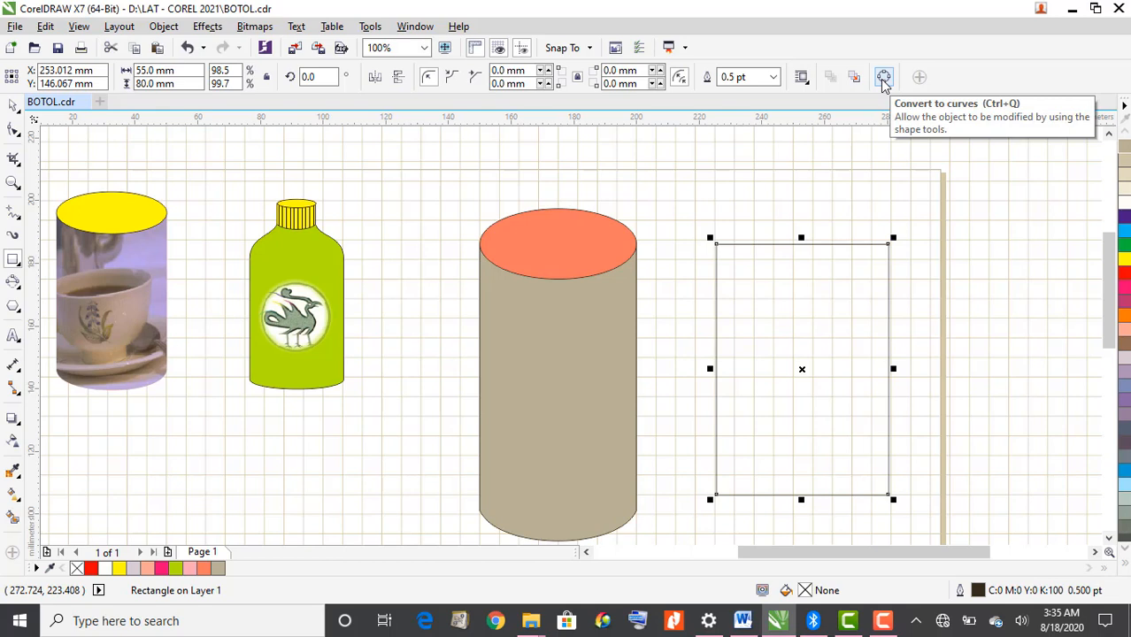
Convert the 55 by 80 mm rectangle to curves and change its bottom edge from a line to a curve segment
left_click(161, 27)
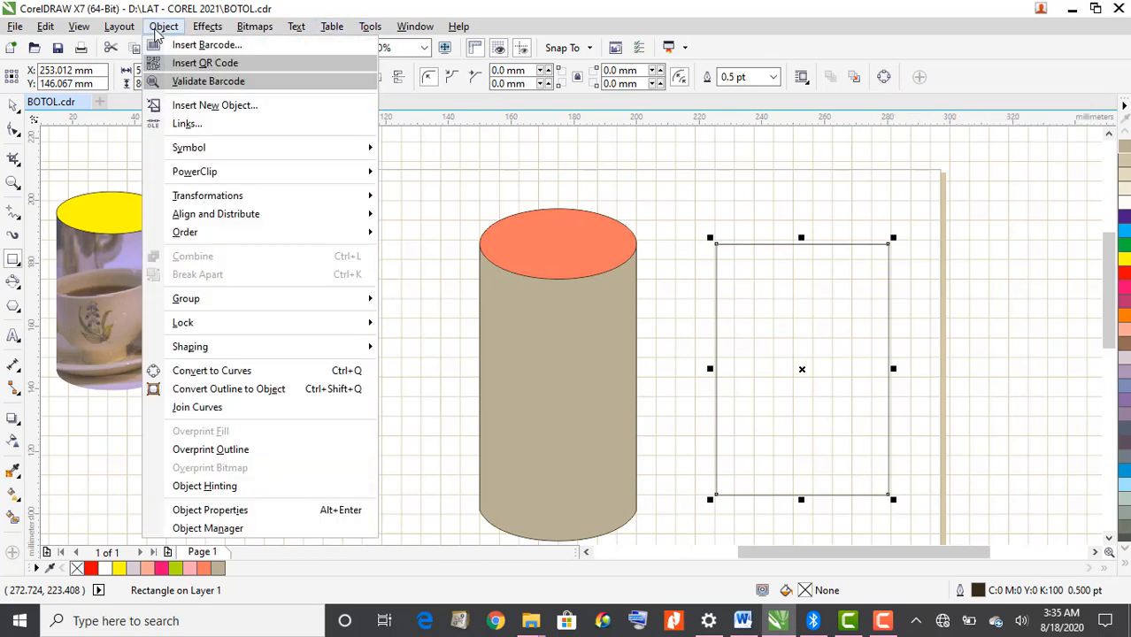
left_click(204, 372)
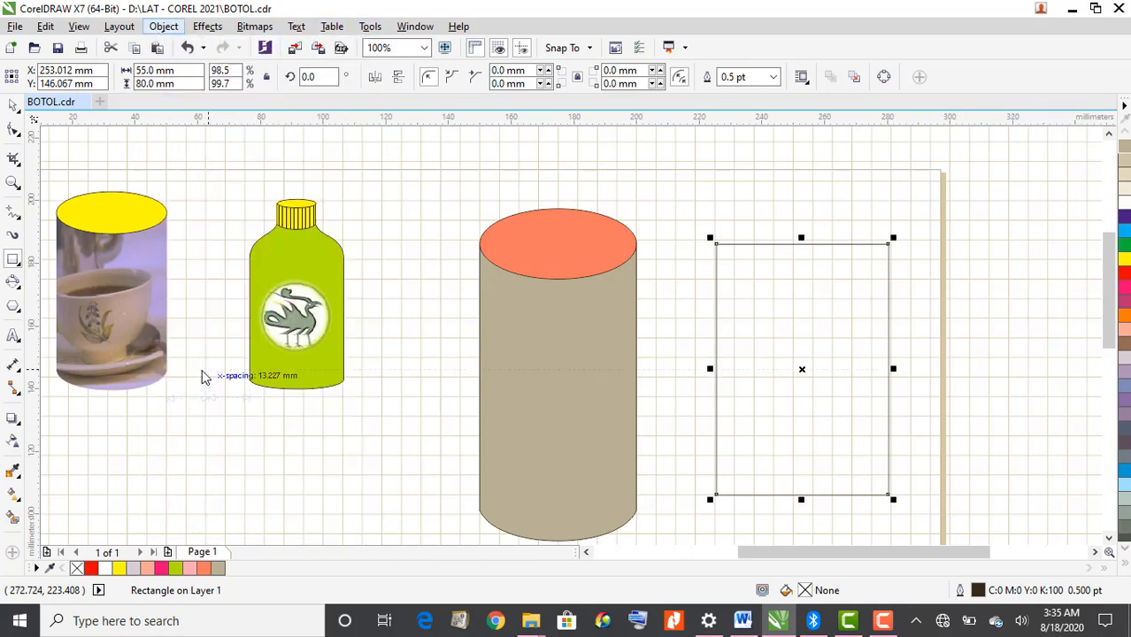
left_click(15, 129)
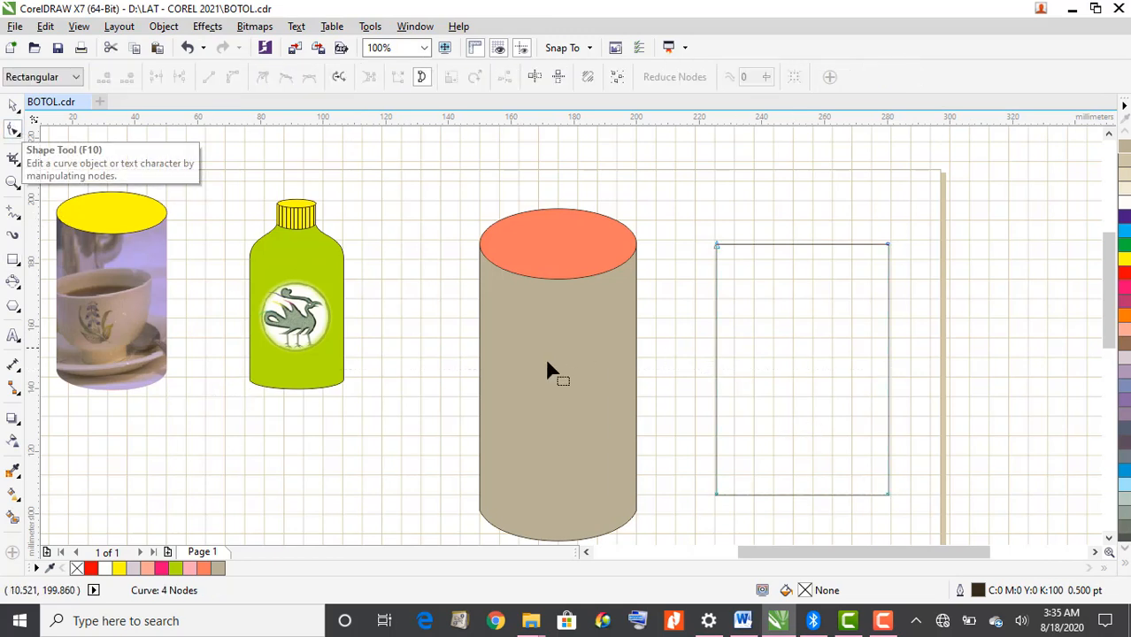
left_click(800, 494)
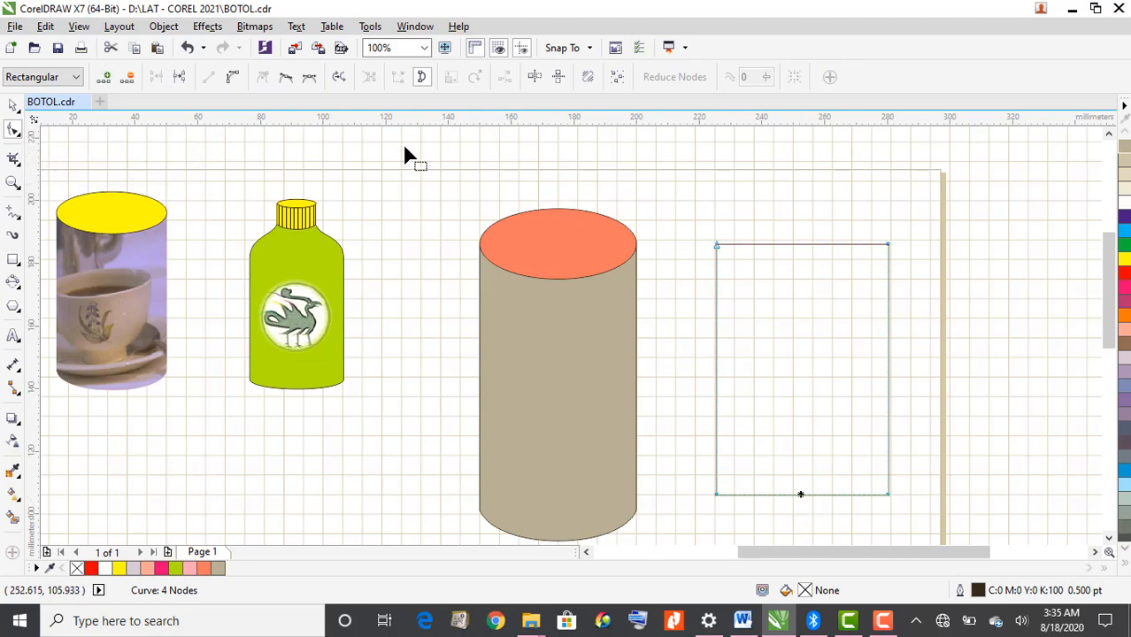
left_click(234, 79)
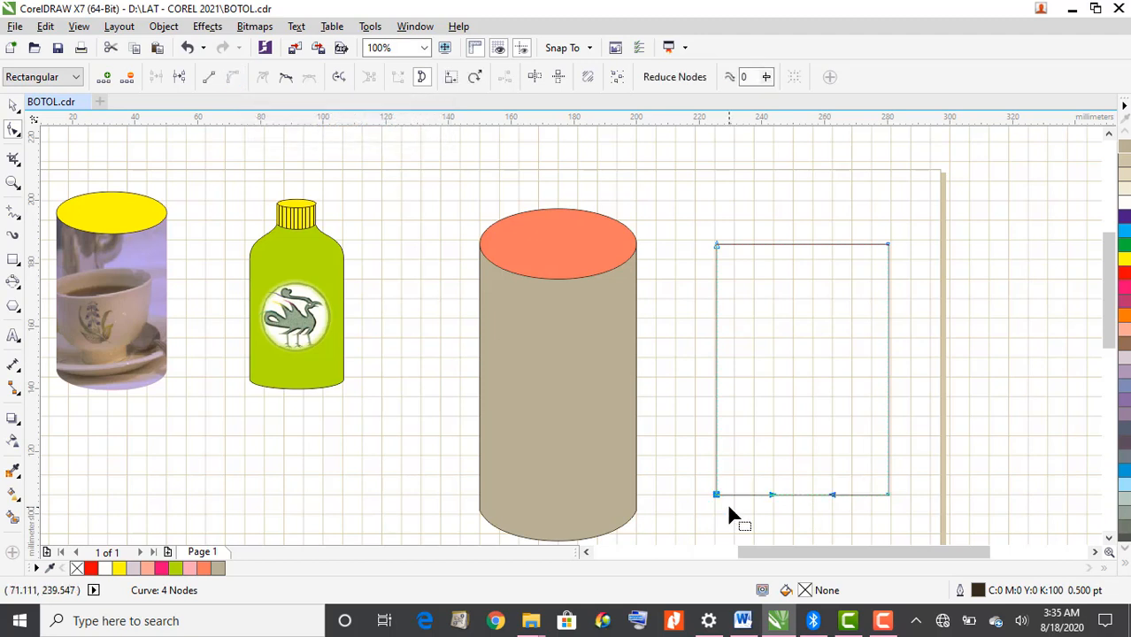
Bend the outline's bottom edge downward into a shallow arc about 7 mm deep
left_click_drag(799, 496, 801, 531)
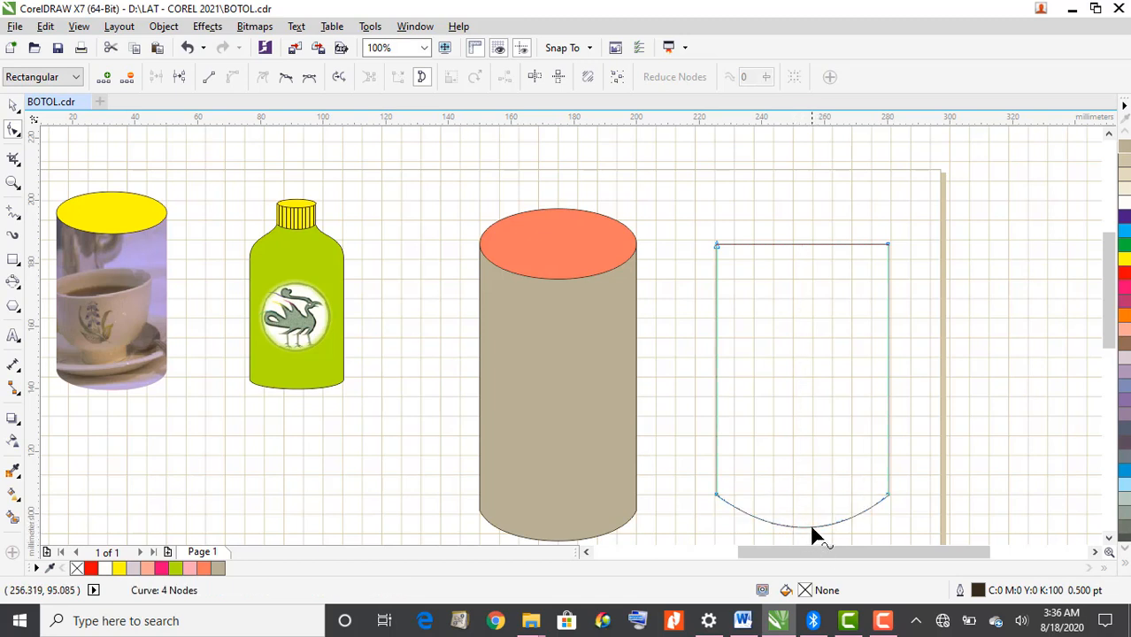
left_click_drag(810, 523, 815, 523)
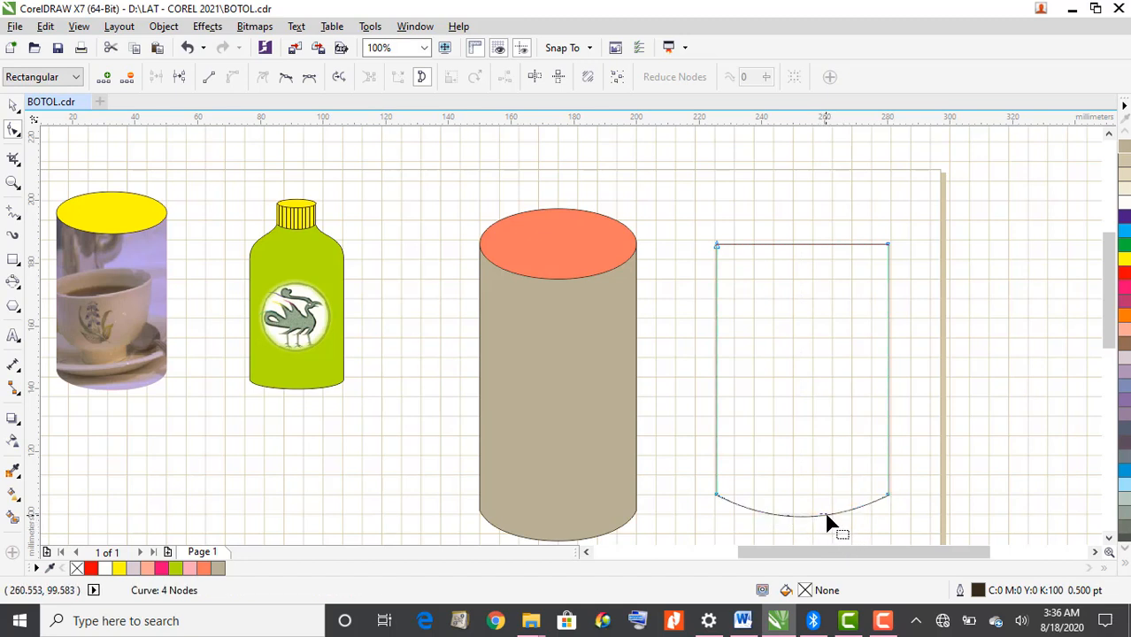
left_click(826, 518)
left_click_drag(807, 517, 793, 518)
Adjust the control handles at both ends of the bottom arc to make it rounder and more even
left_click(717, 496)
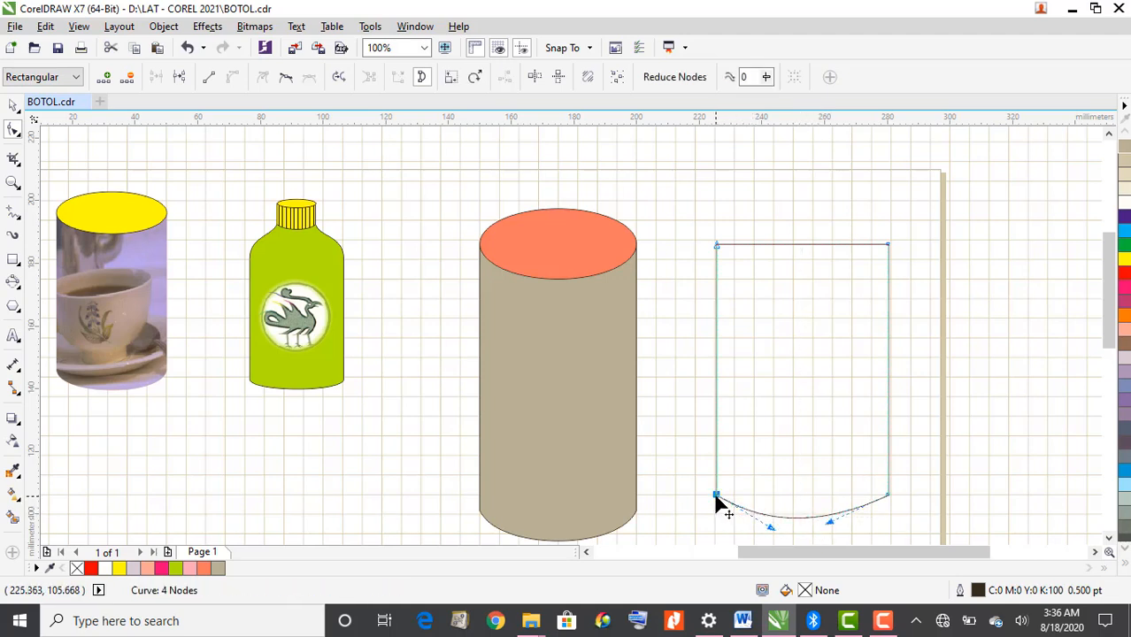
left_click_drag(775, 531, 758, 529)
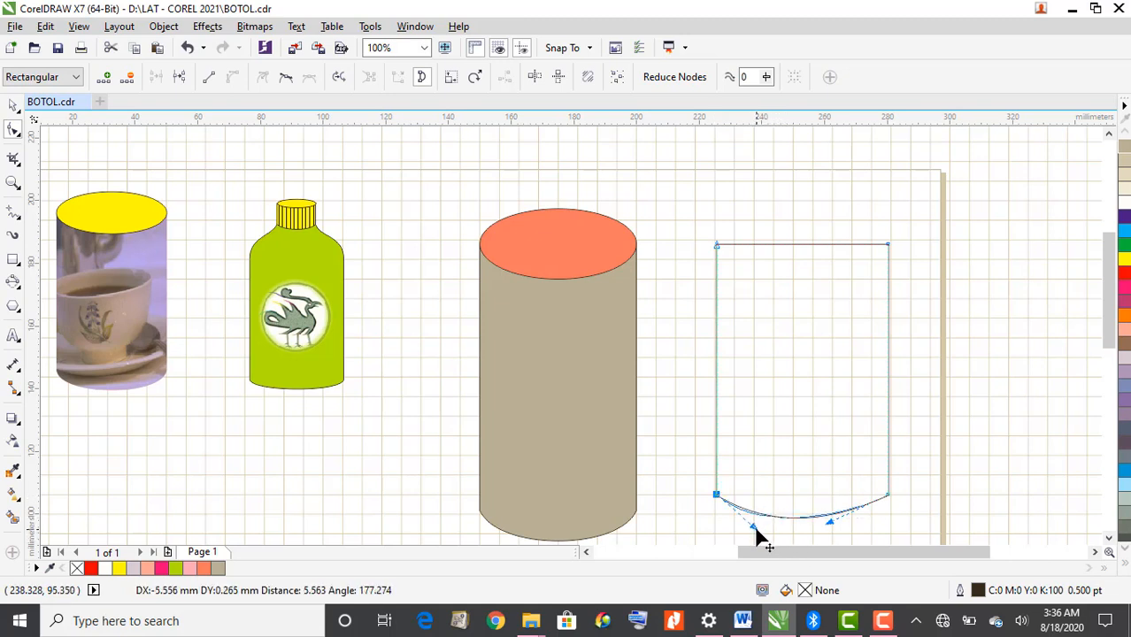
left_click(831, 522)
left_click_drag(832, 524, 866, 531)
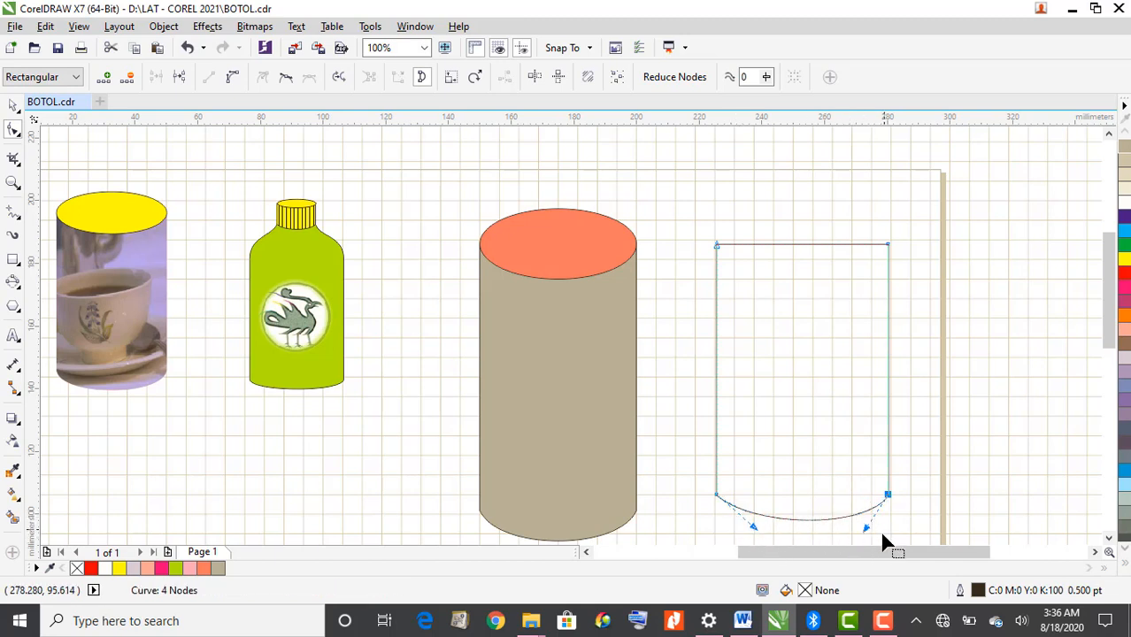
left_click_drag(859, 531, 856, 532)
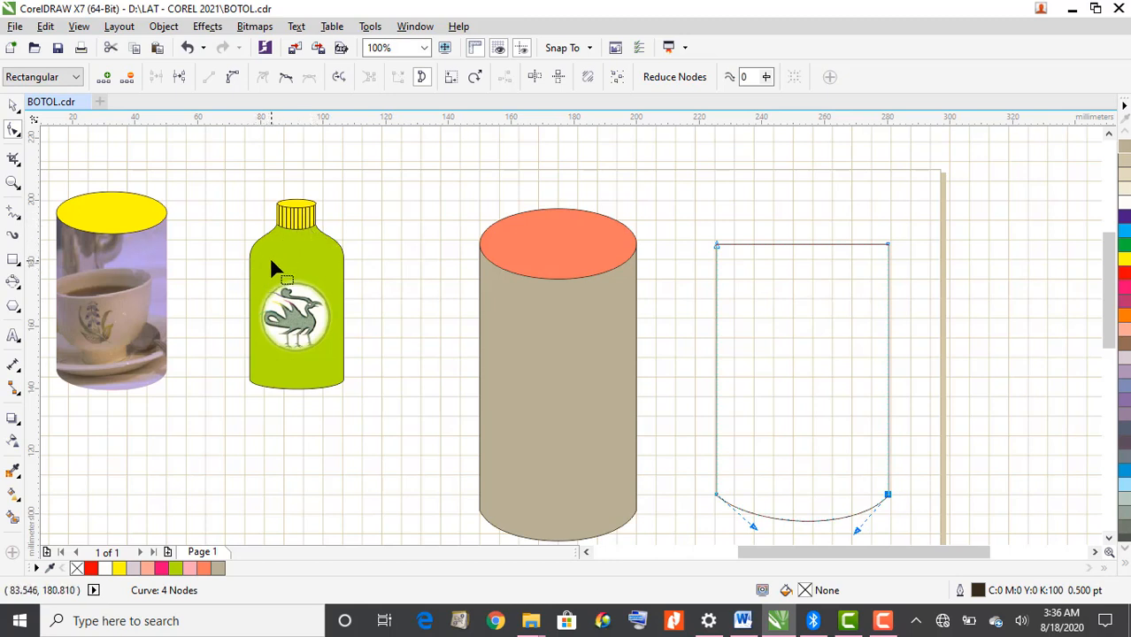
Add a node on each vertical side of the outline, about 23 mm below the top edge
left_click(716, 321)
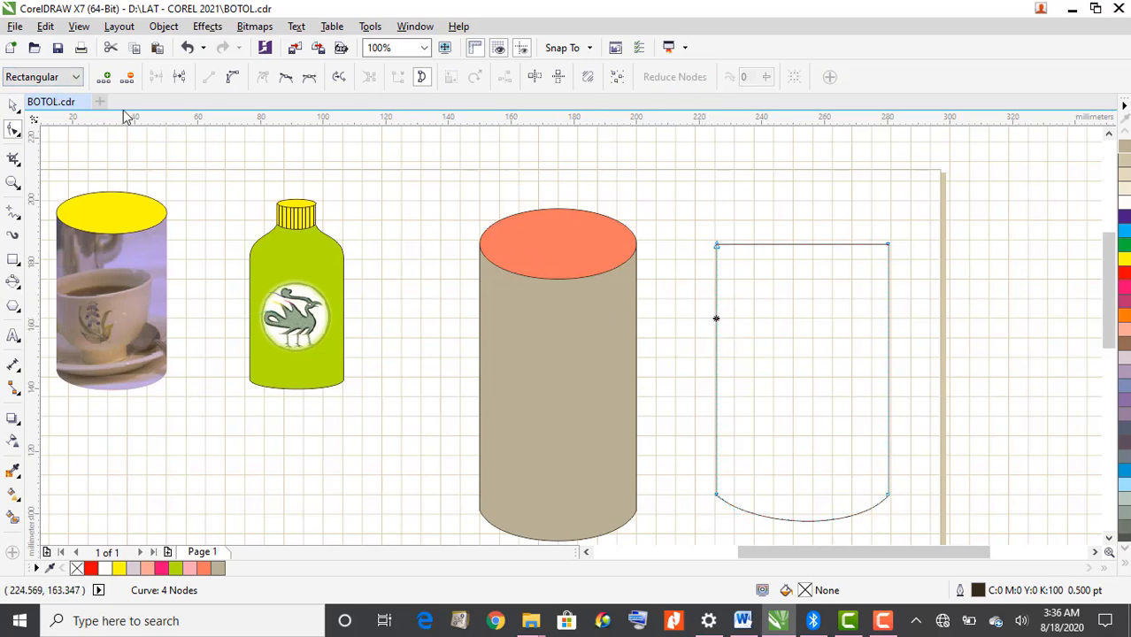
left_click(106, 78)
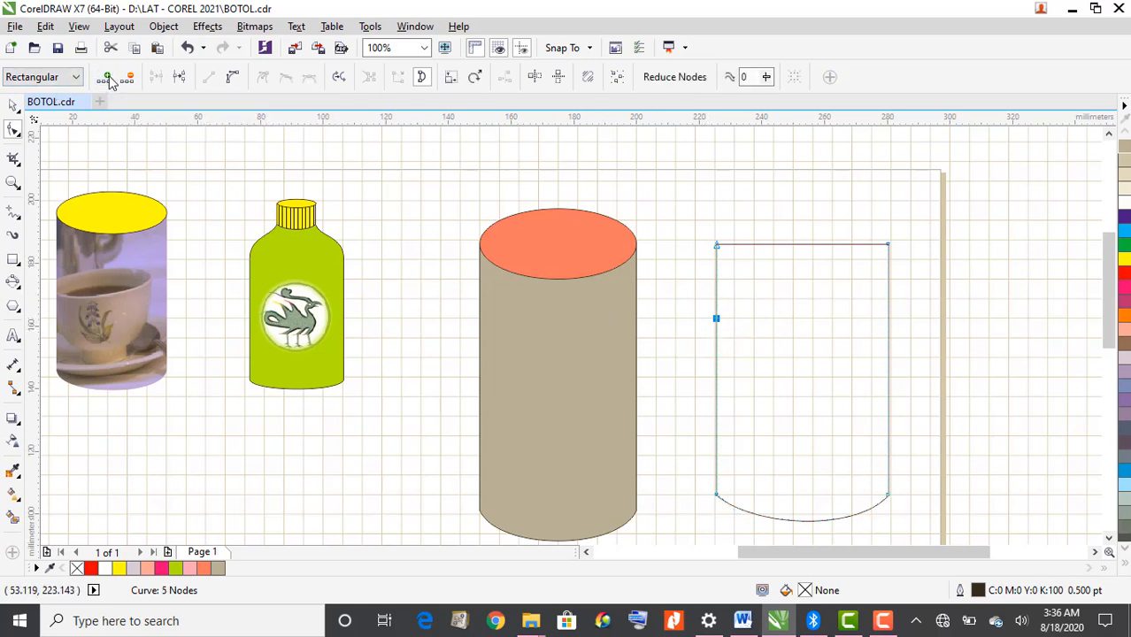
left_click(887, 317)
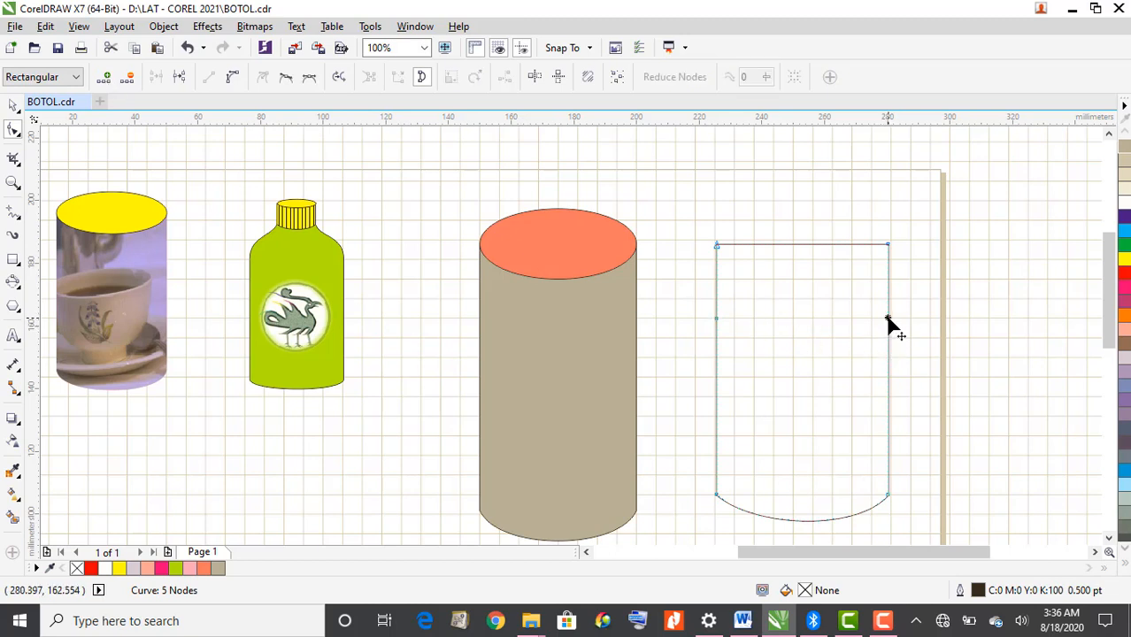
left_click(107, 77)
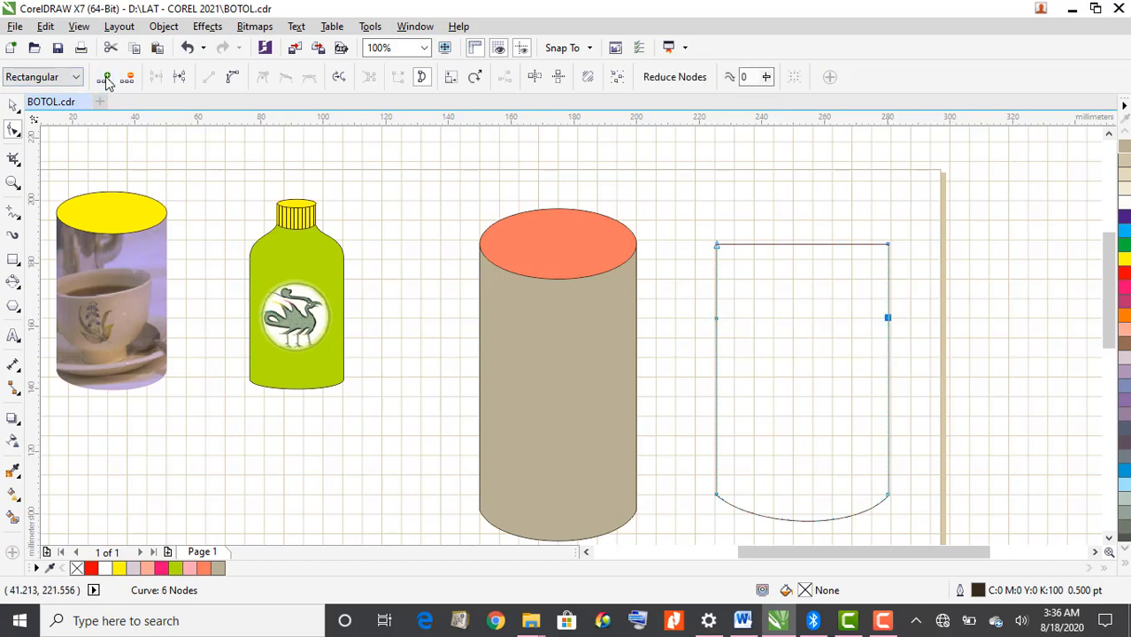
Add two nodes on the outline's top edge, each about 18 mm in from its nearest corner
left_click(772, 245)
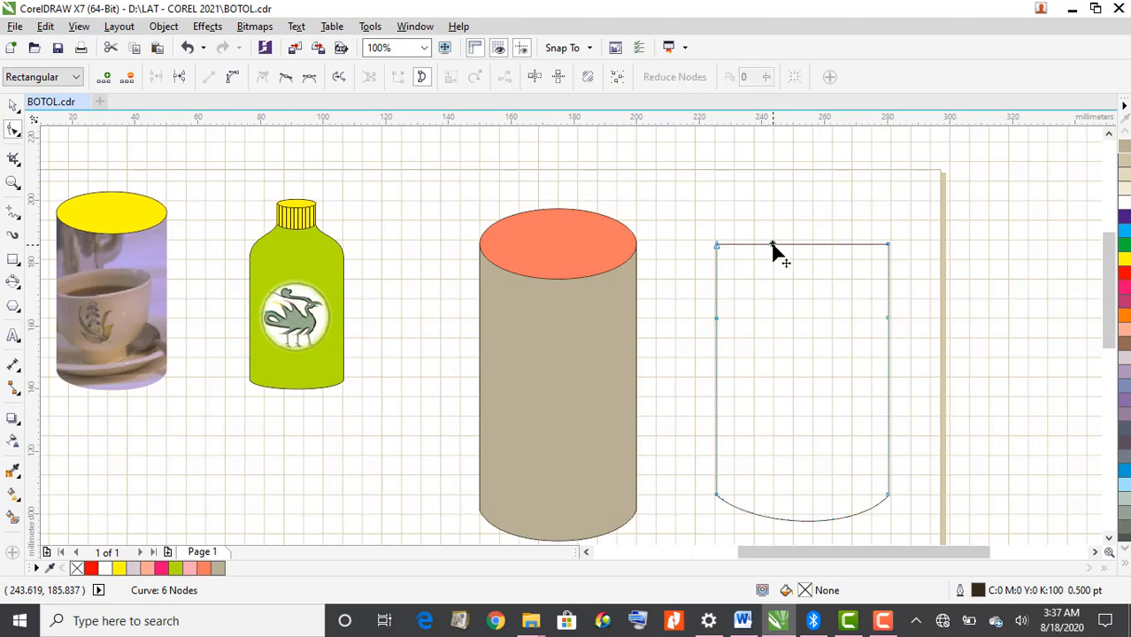
left_click(103, 77)
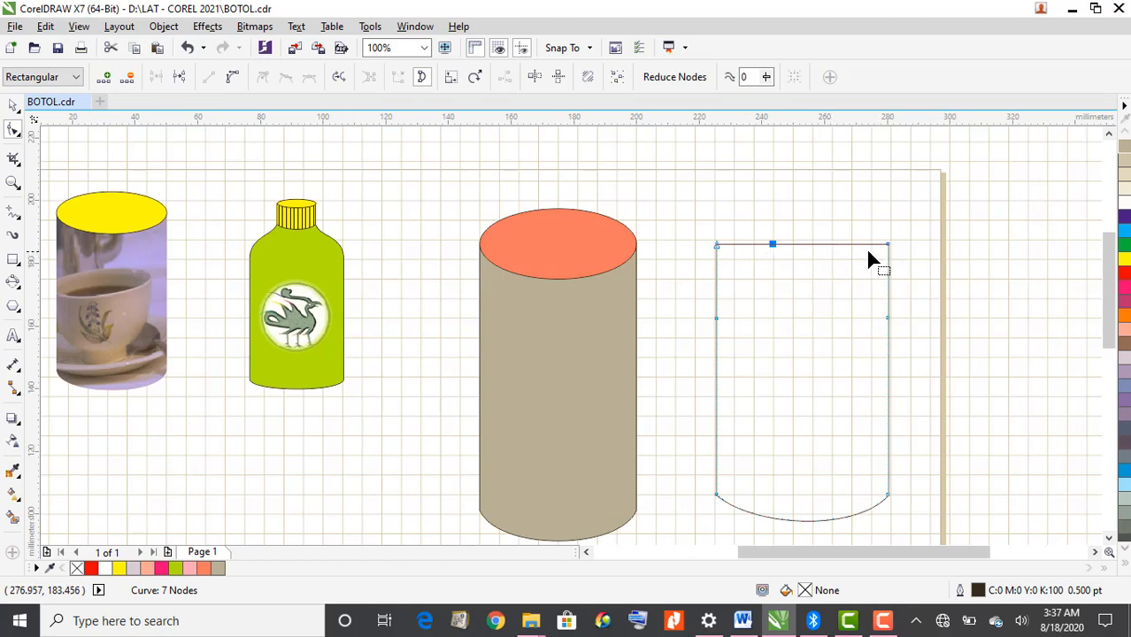
left_click(830, 243)
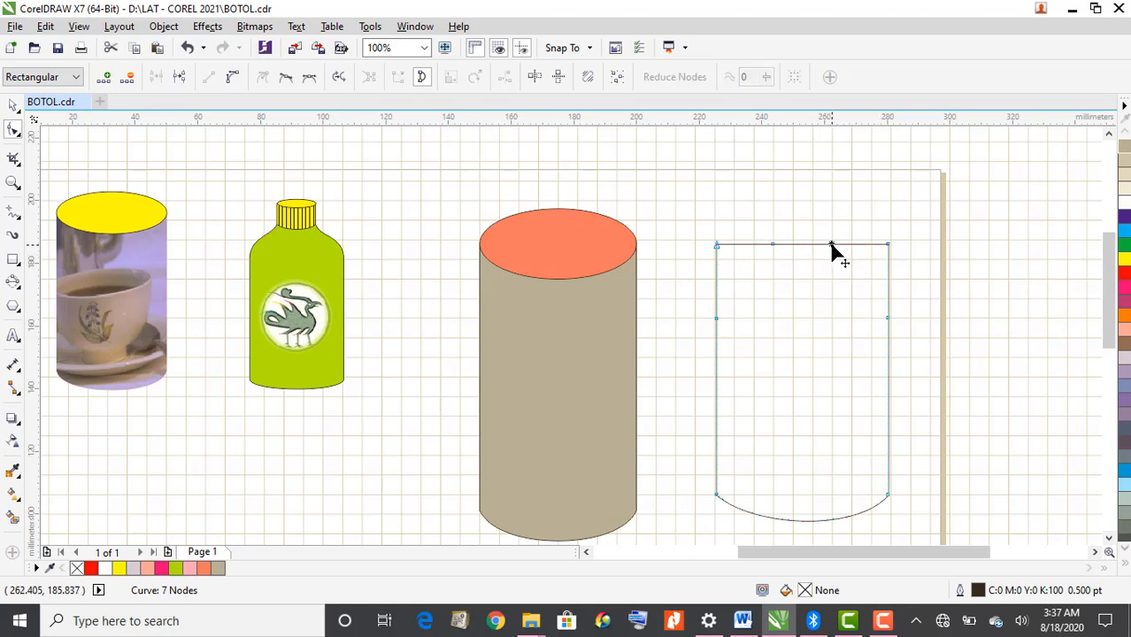
key("KP_Add")
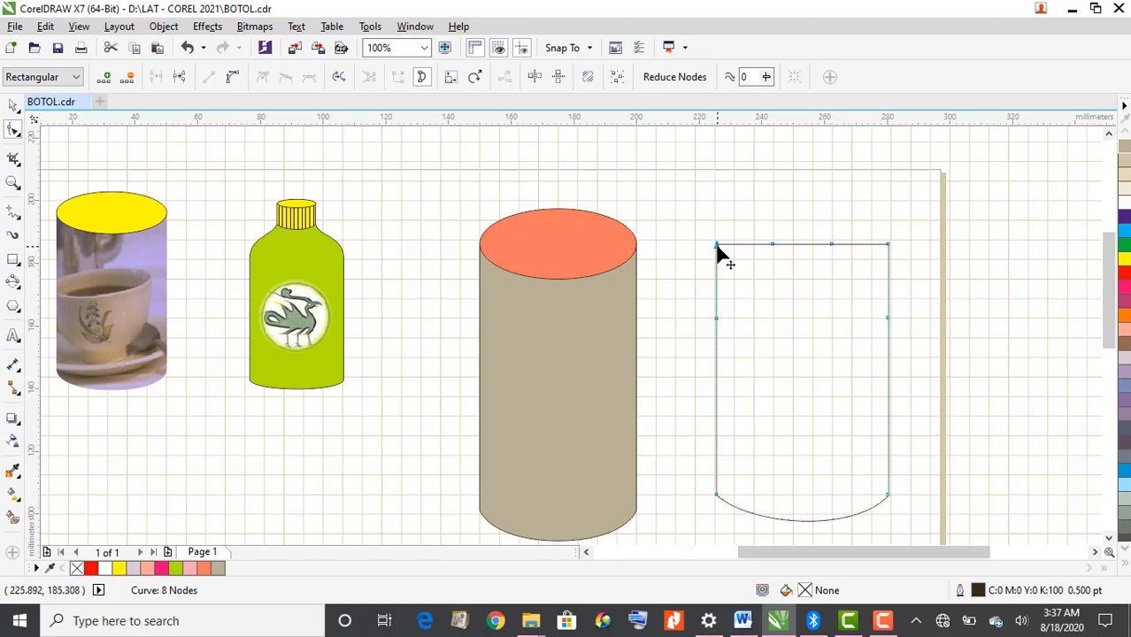
Move both upper corner nodes inward to about 11 mm below the top nodes, forming a bottle neck with sloping shoulders
left_click_drag(717, 248, 769, 282)
scroll(776, 281, "up", 2)
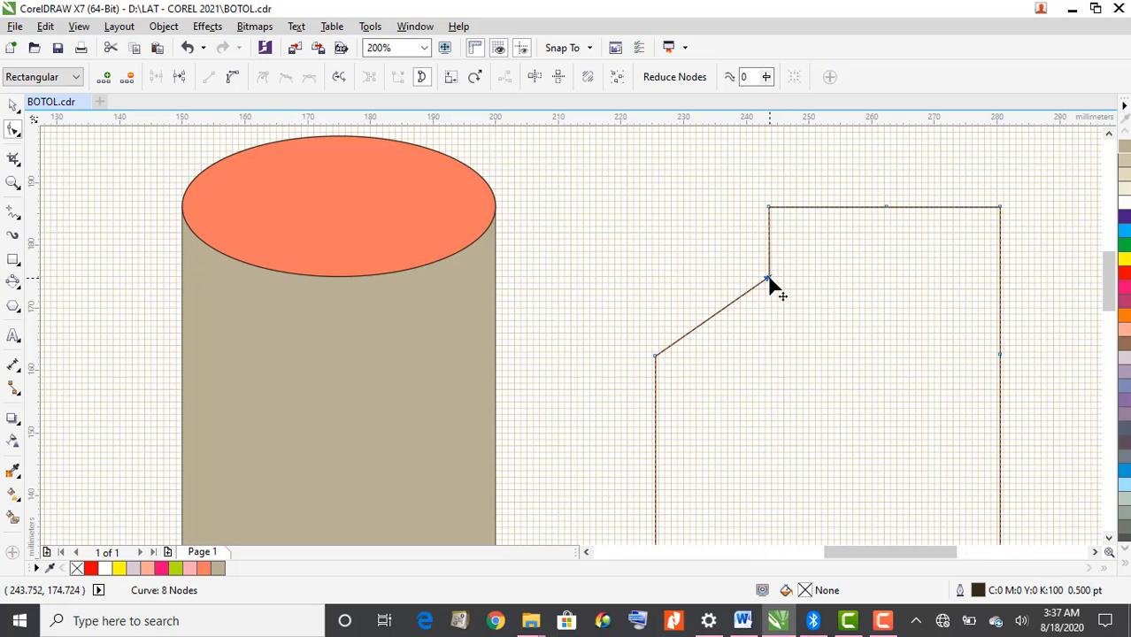
left_click(998, 209)
left_click_drag(990, 215, 884, 278)
scroll(905, 323, "down", 1)
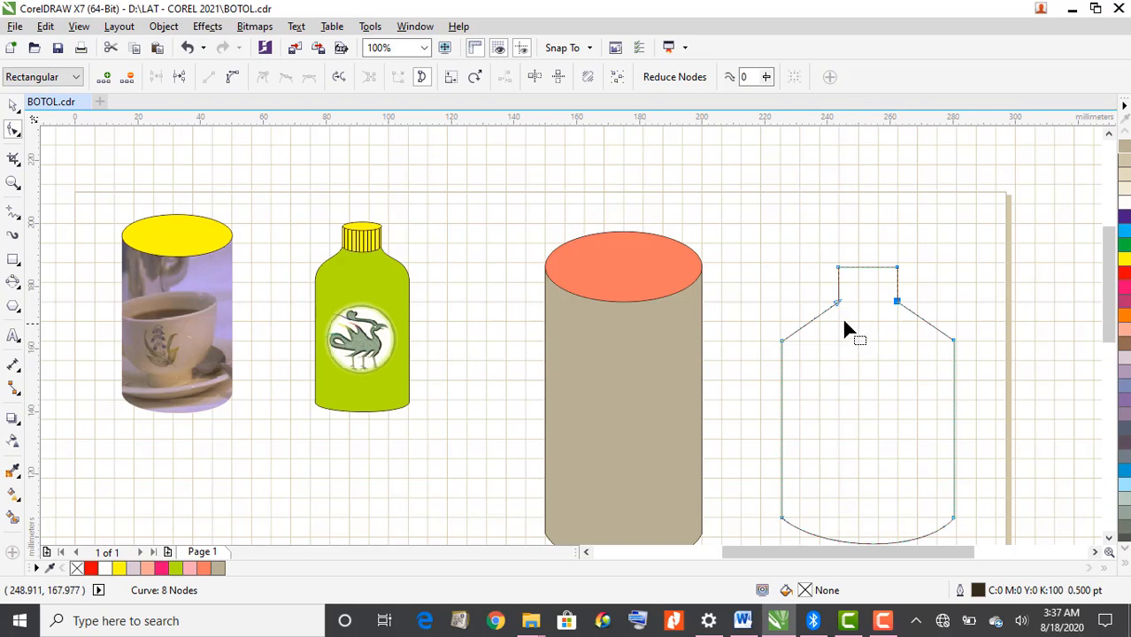
Convert both sloping shoulder lines to curves and bend them outward into matching rounded shoulders
left_click(808, 324)
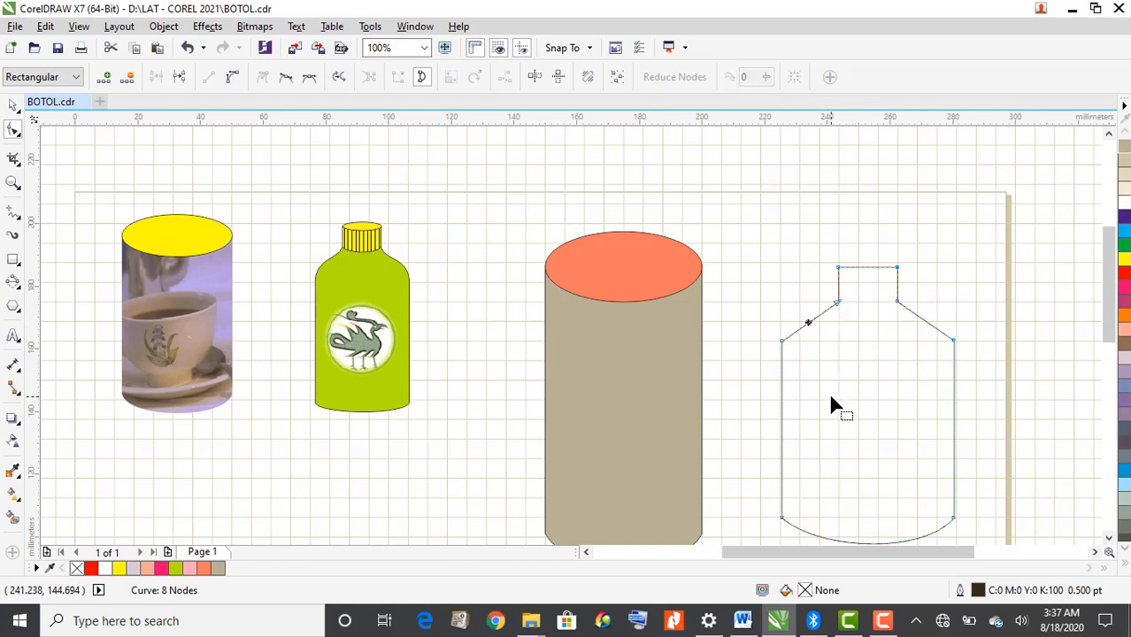
left_click(233, 78)
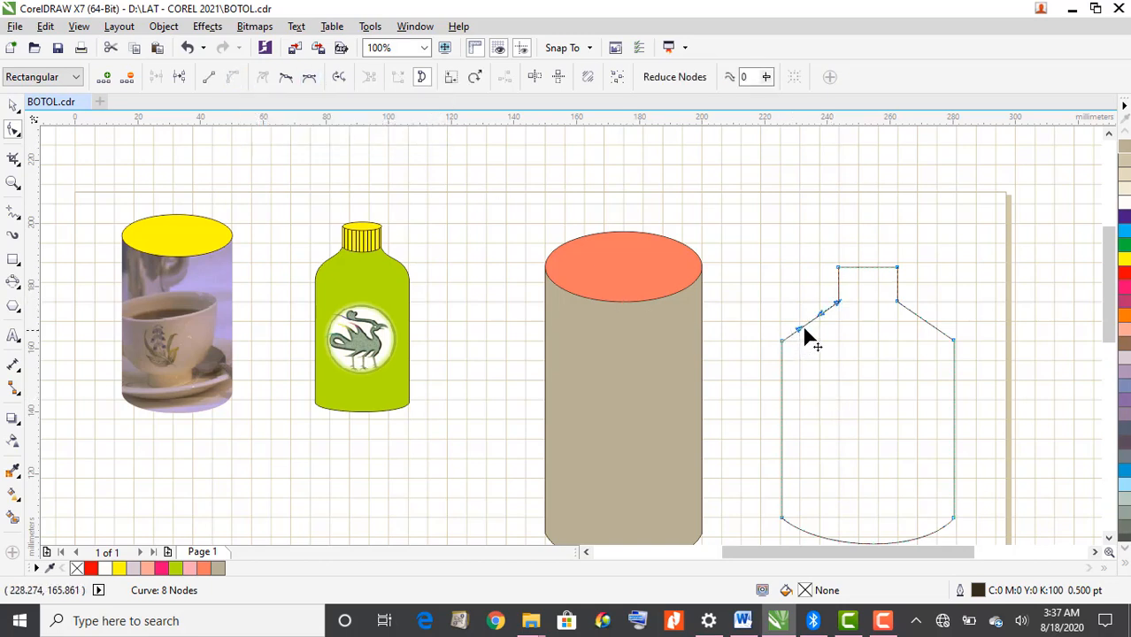
left_click_drag(808, 318, 801, 321)
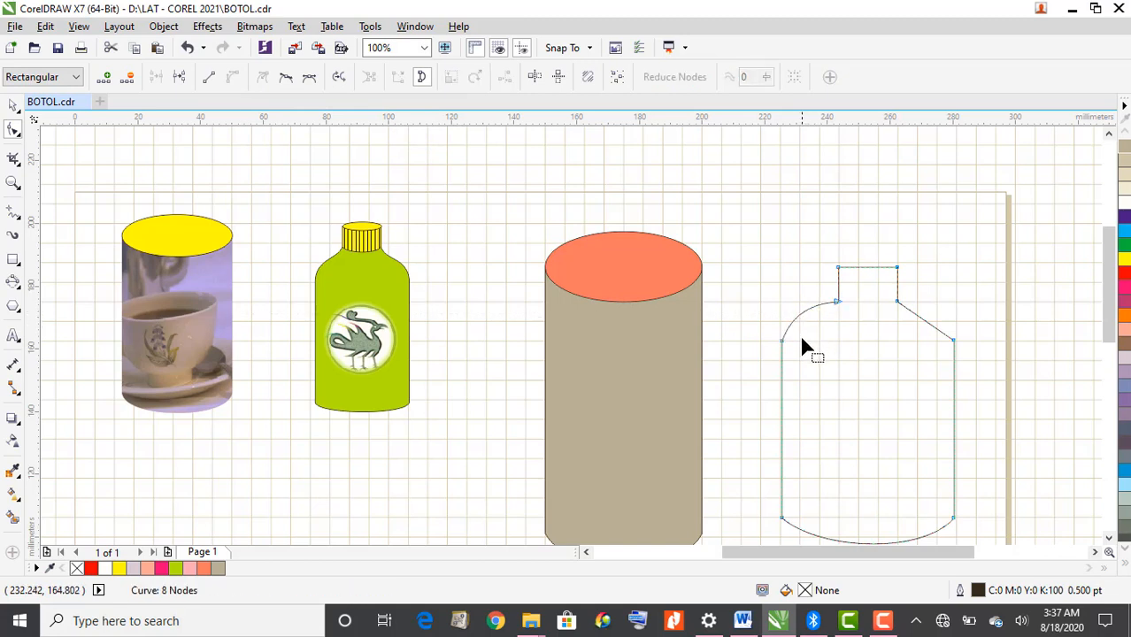
left_click(925, 321)
left_click(233, 77)
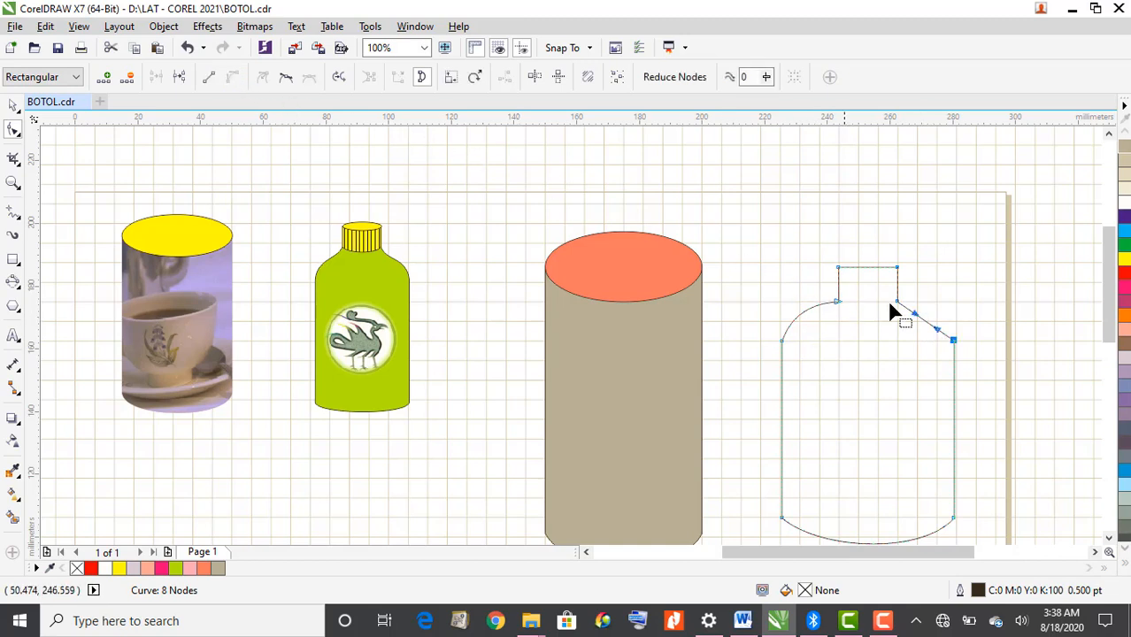
left_click_drag(924, 324, 937, 319)
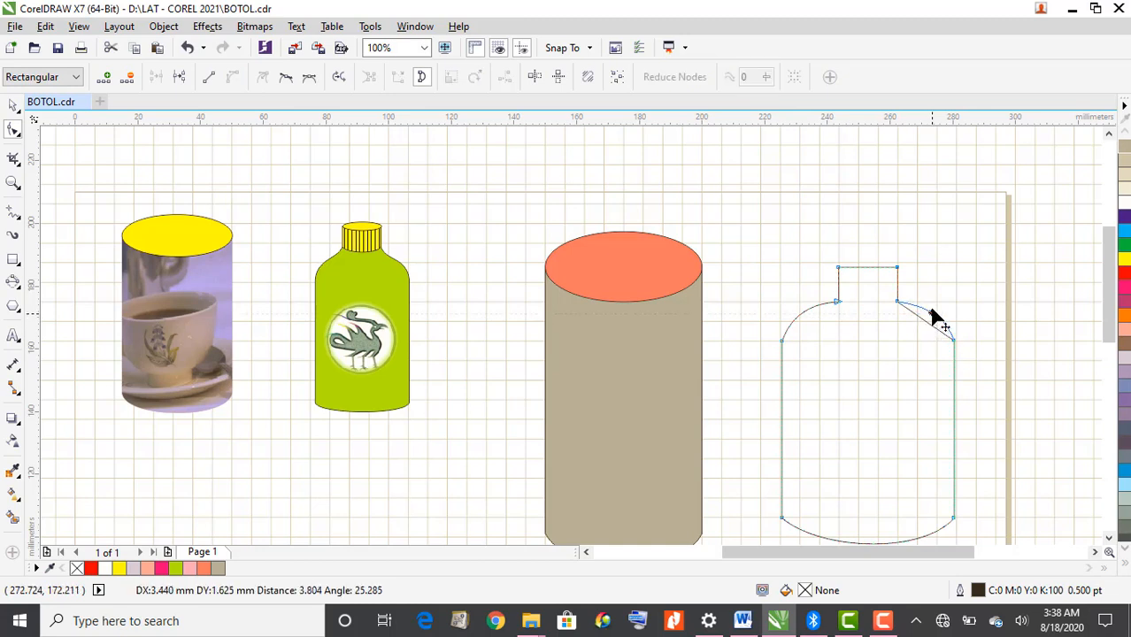
left_click_drag(930, 329, 930, 331)
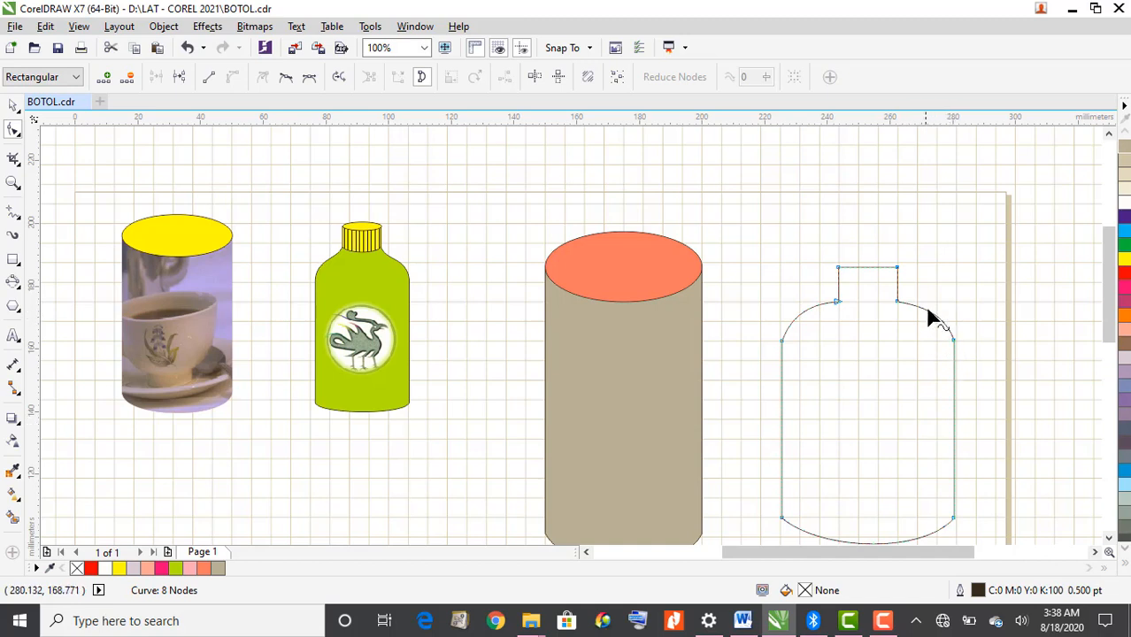
Delete the corner node at the base of the neck on both sides so the neck flows into the shoulders
left_click(839, 303)
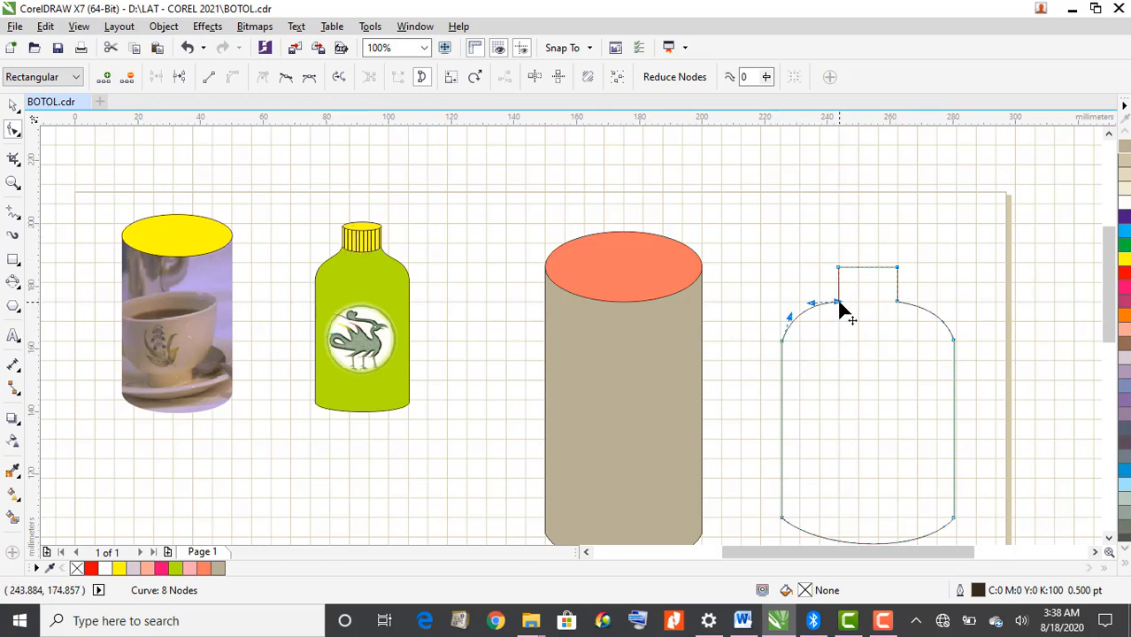
left_click(128, 79)
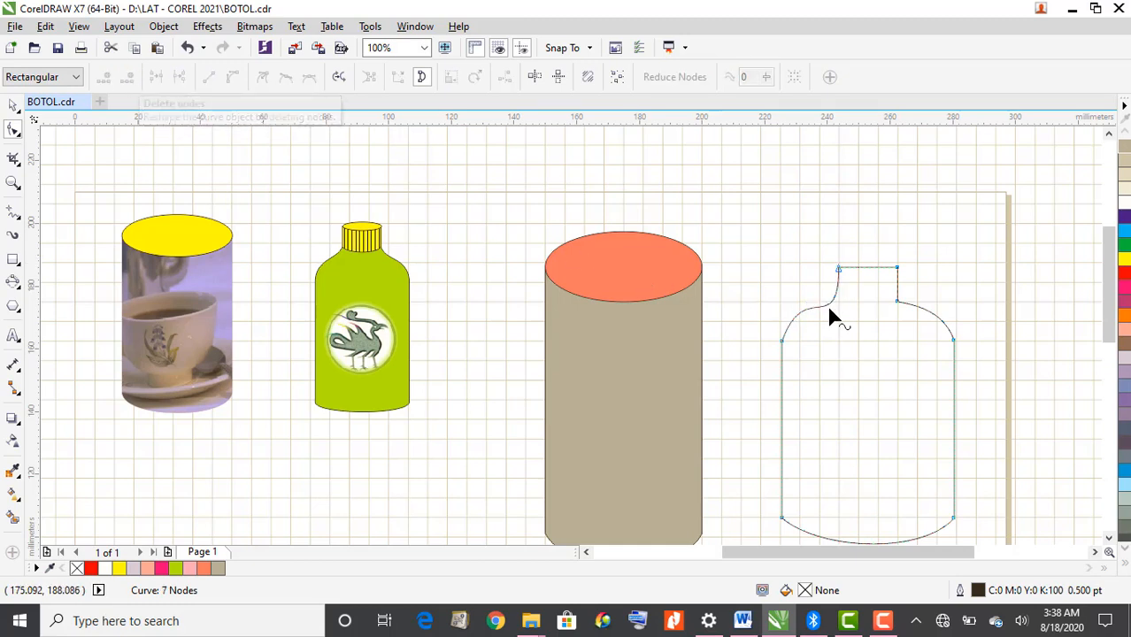
left_click(897, 305)
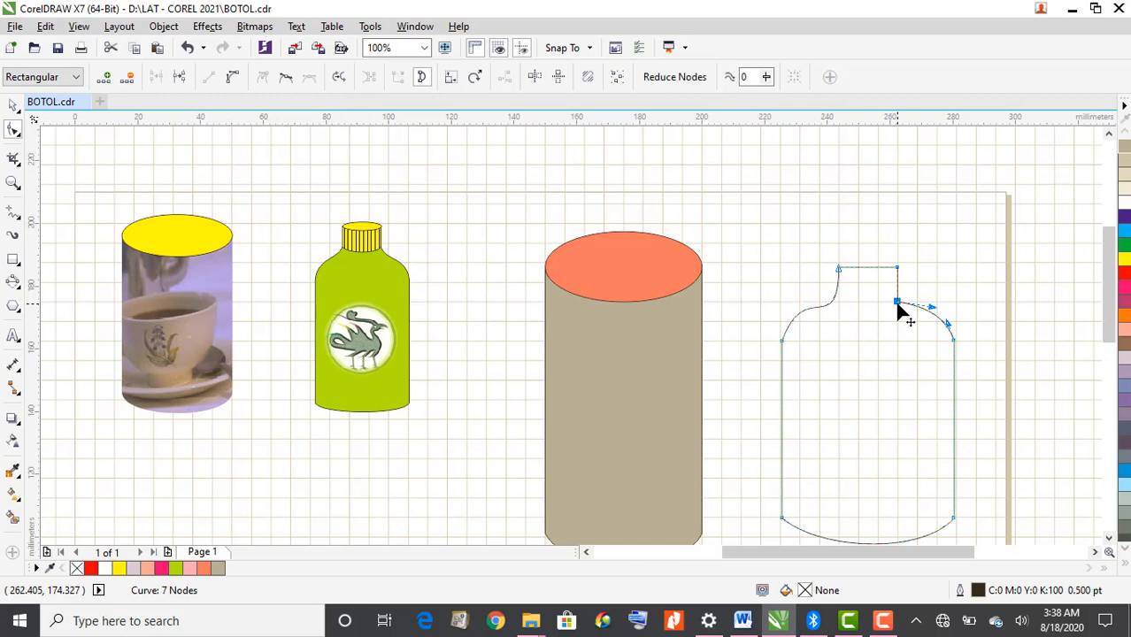
left_click(129, 79)
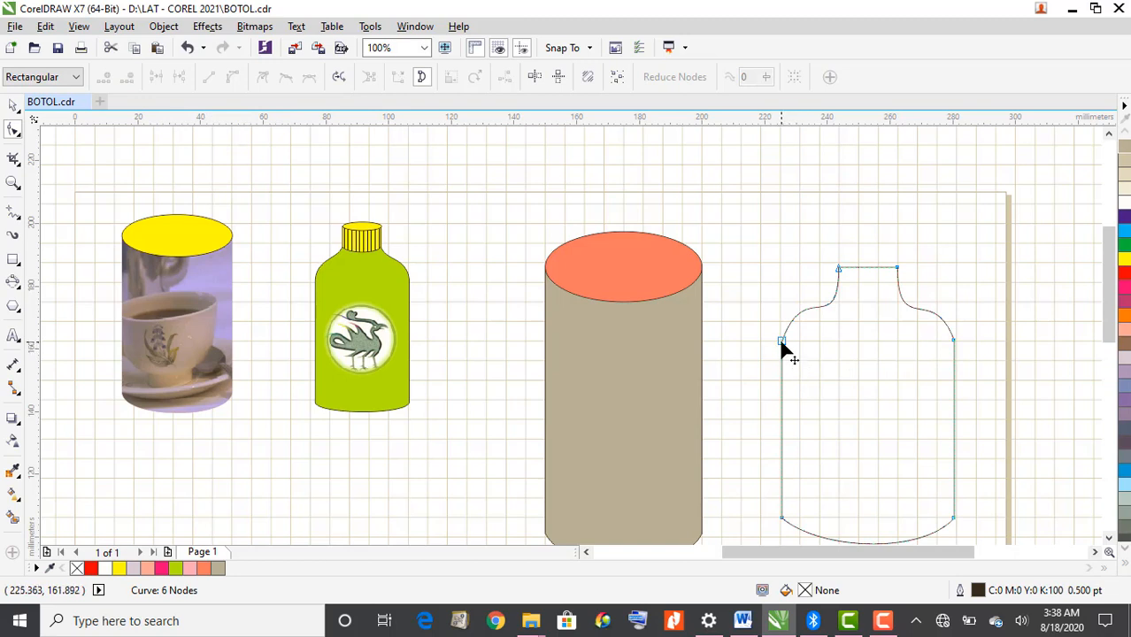
Lower the shoulder nodes on both sides of the bottle by about 12 mm to lengthen the shoulder curves
left_click_drag(783, 341, 777, 377)
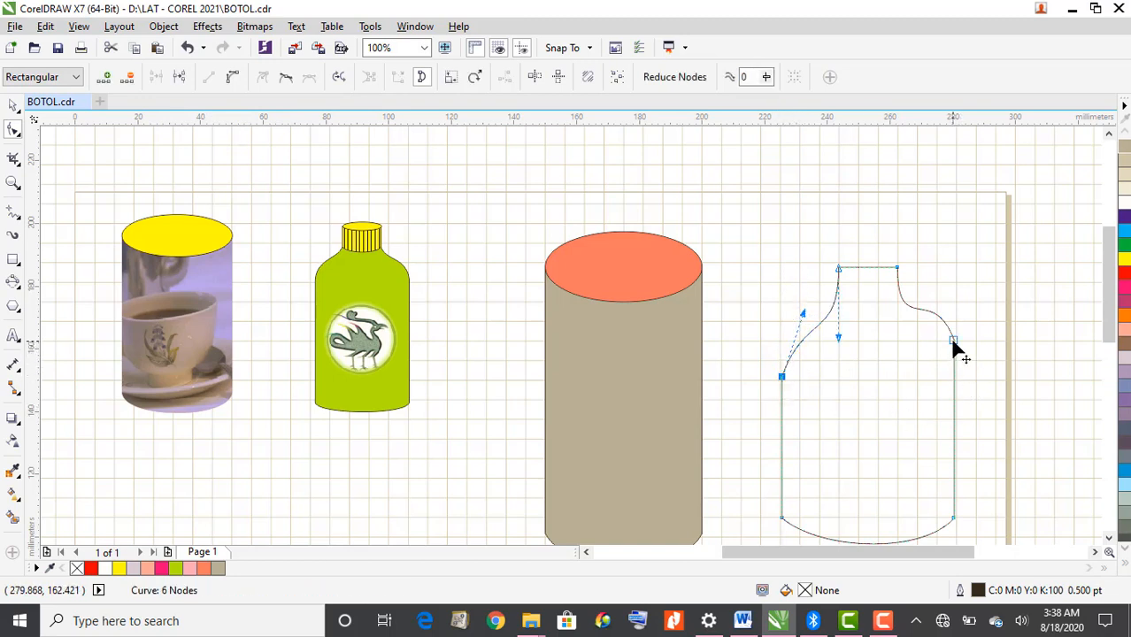
left_click_drag(953, 341, 954, 379)
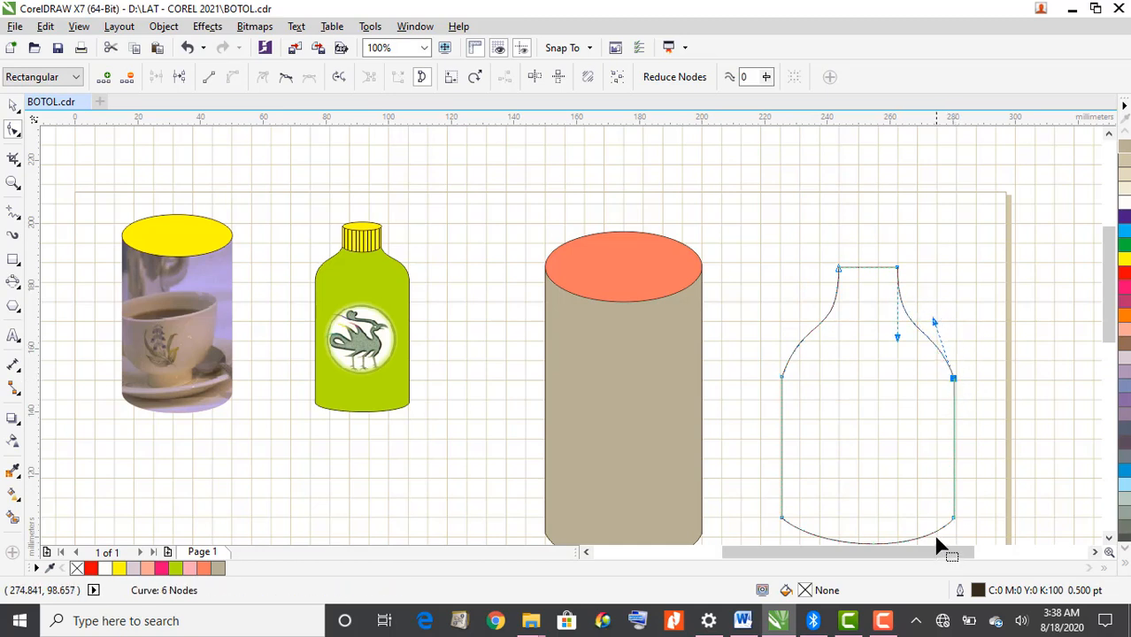
left_click(781, 378)
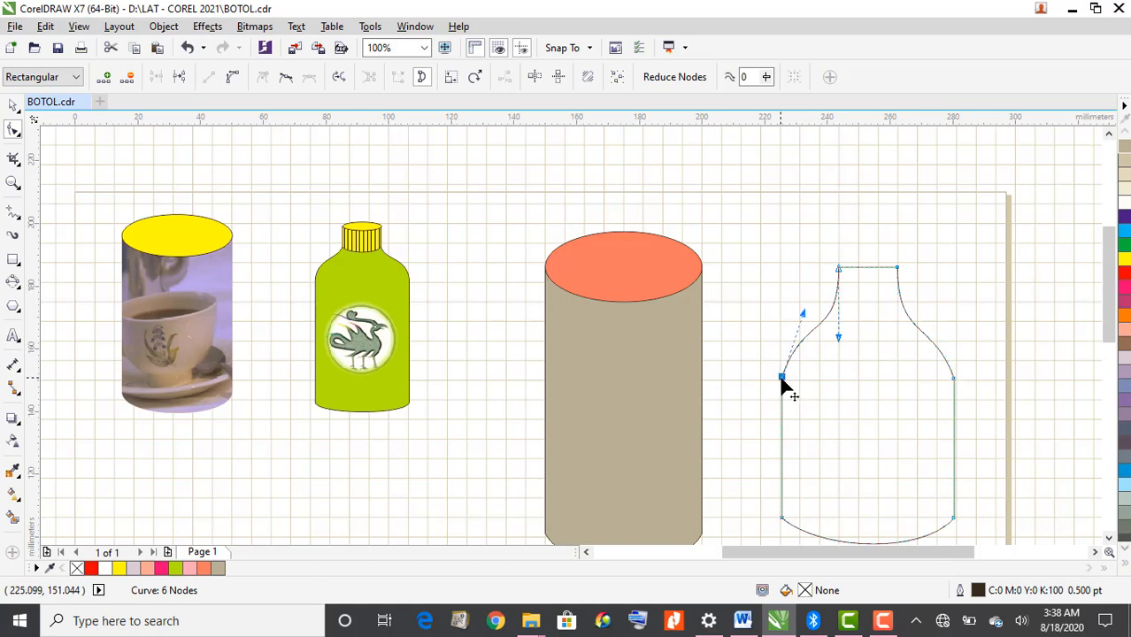
left_click(953, 378)
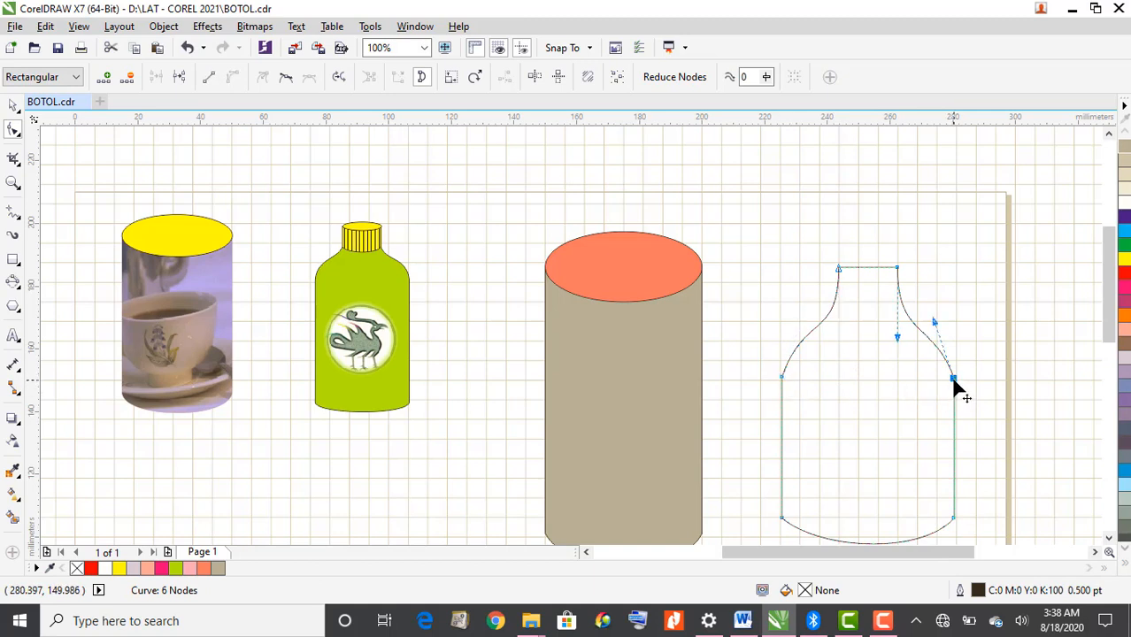
Move the right shoulder node's curve handle slightly up and outward so the right shoulder matches the left one
left_click(781, 378)
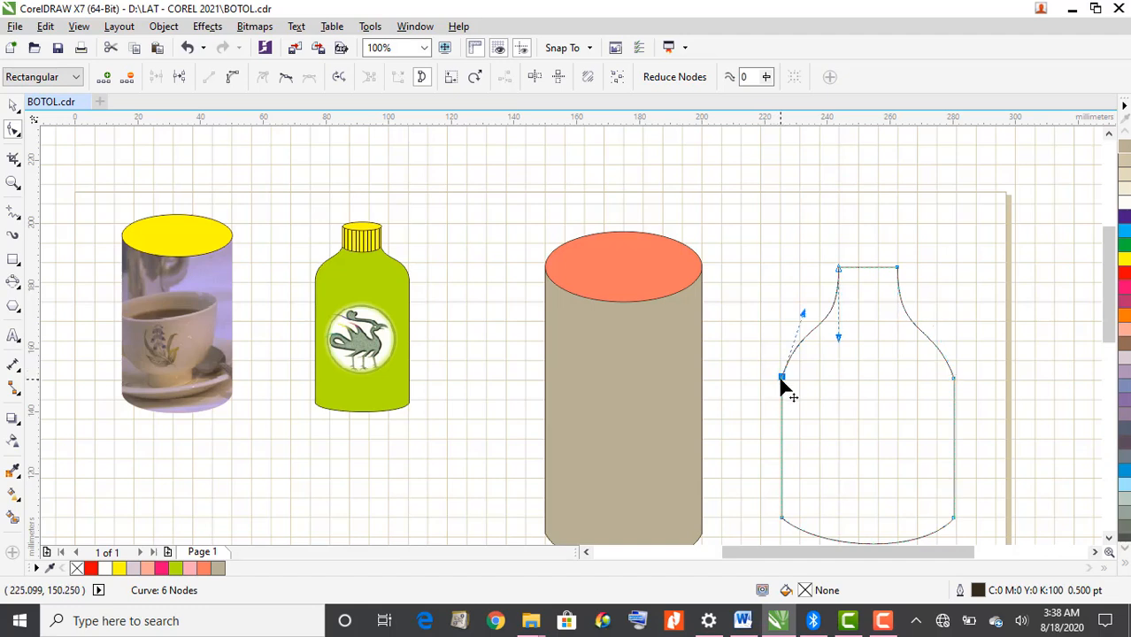
left_click(953, 380)
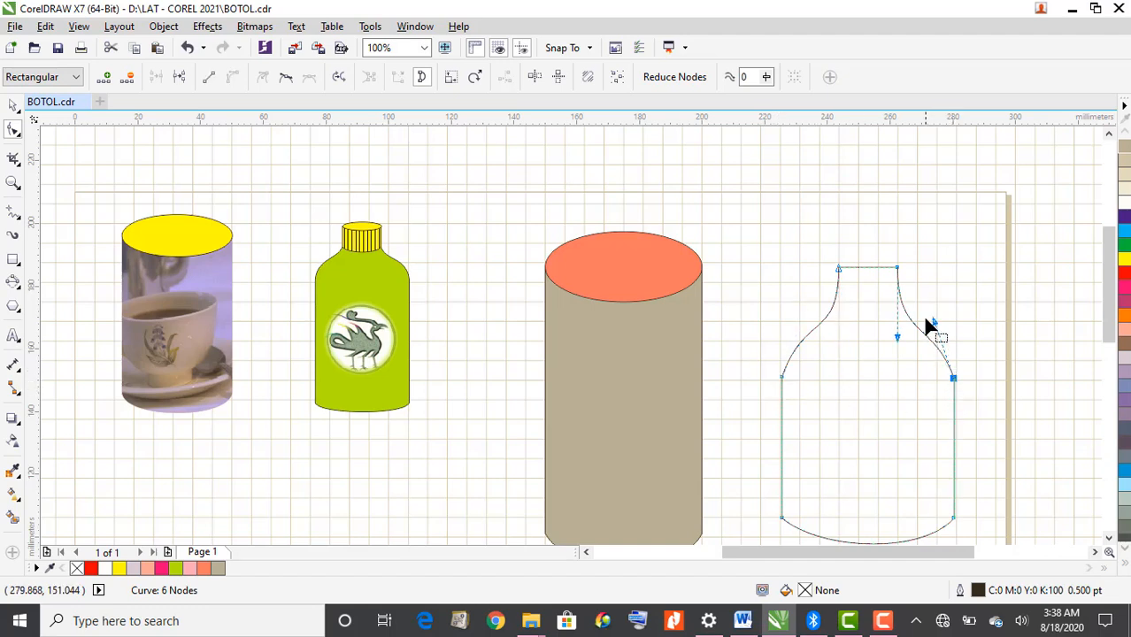
left_click_drag(933, 322, 936, 319)
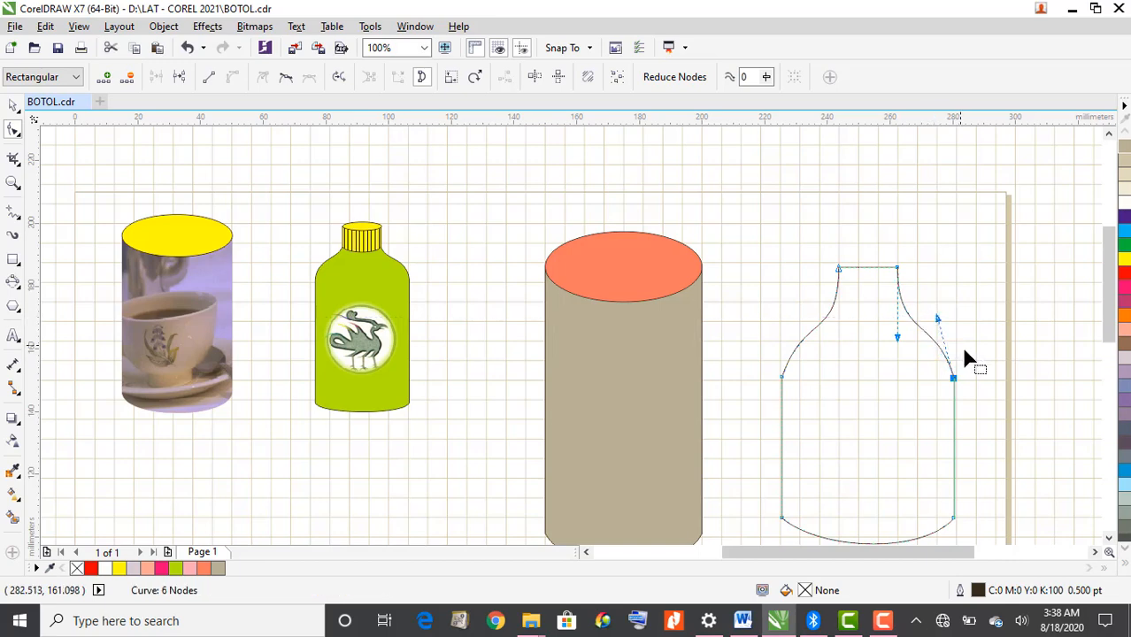
left_click(975, 371)
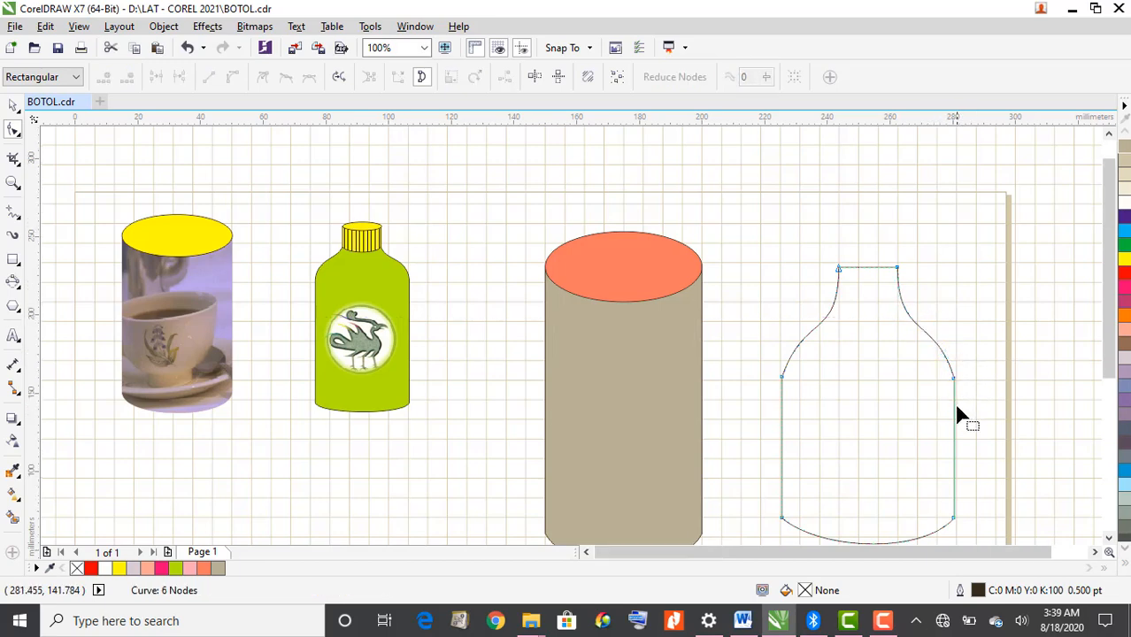
Draw a rectangle about 21.6 by 14.4 mm over the bottle neck as the cap, extending slightly above the neck
scroll(955, 408, "down", 1)
scroll(947, 440, "up", 2)
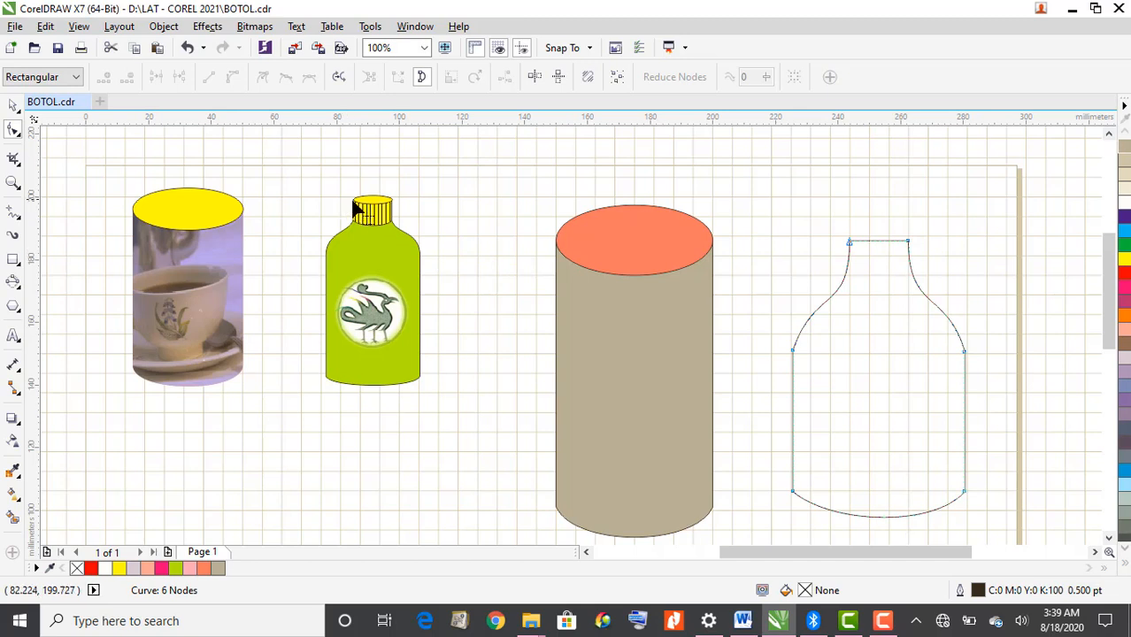
left_click(13, 258)
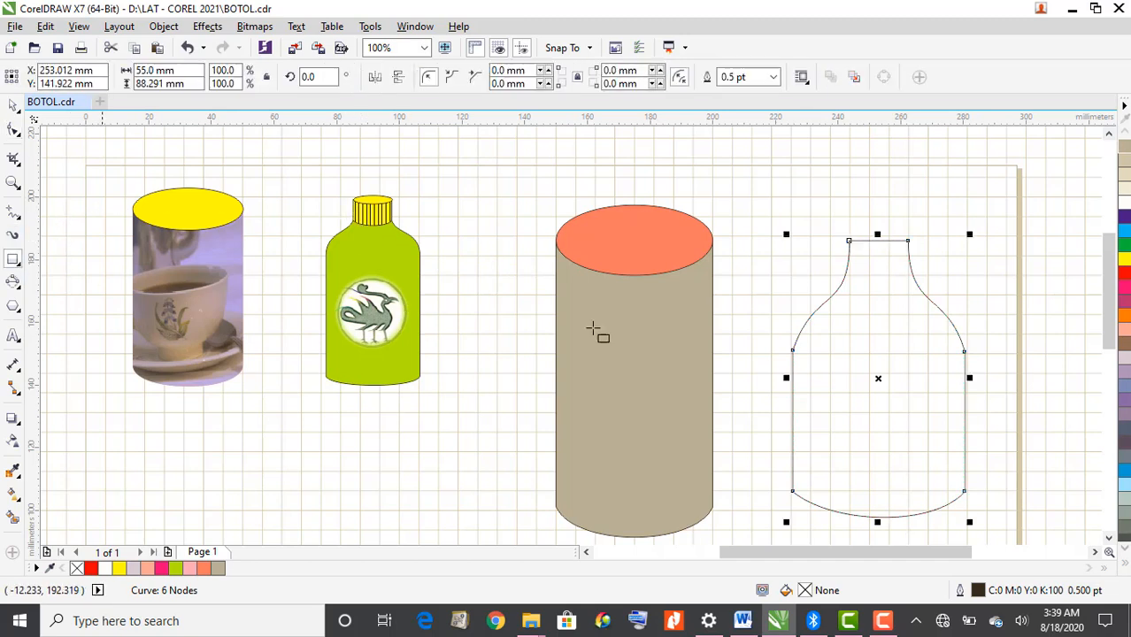
left_click_drag(848, 231, 916, 274)
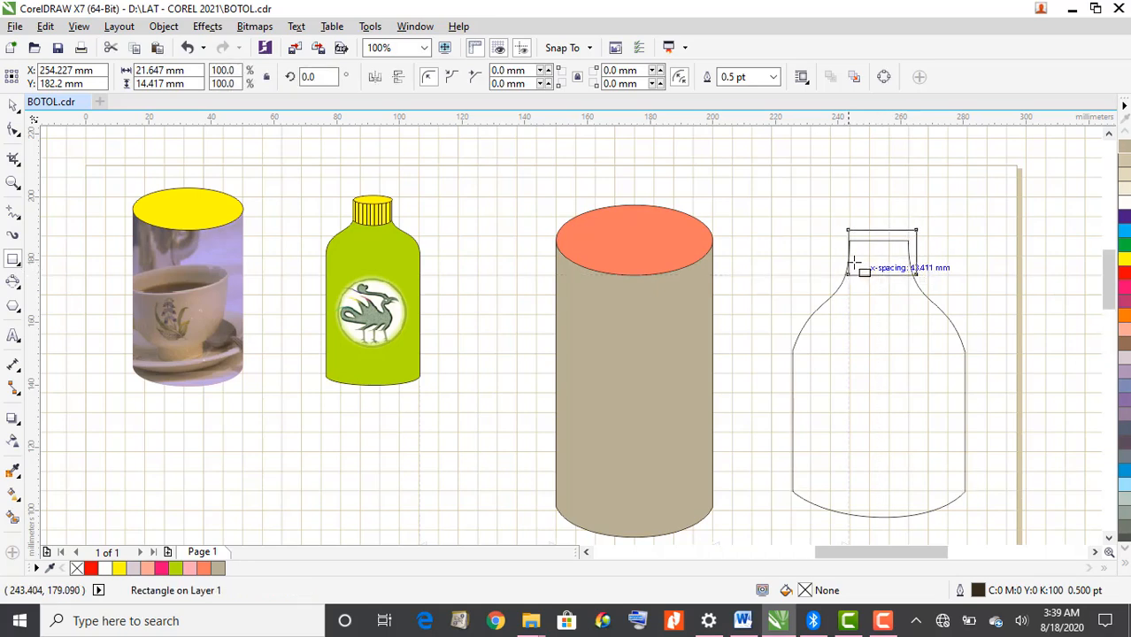
scroll(860, 261, "up", 2)
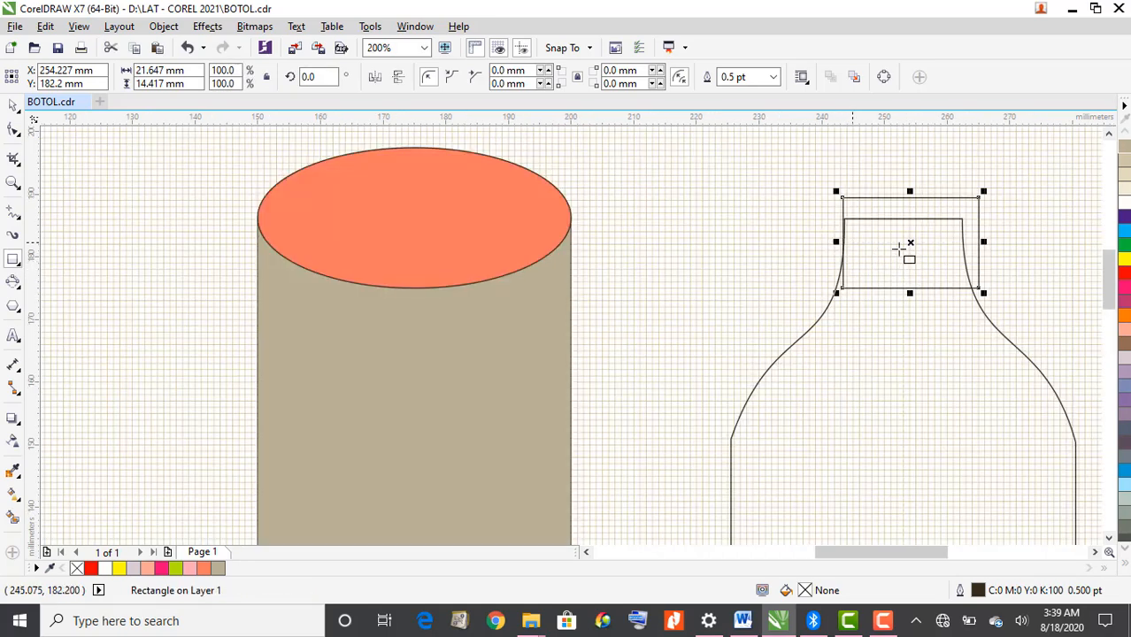
left_click_drag(910, 241, 905, 241)
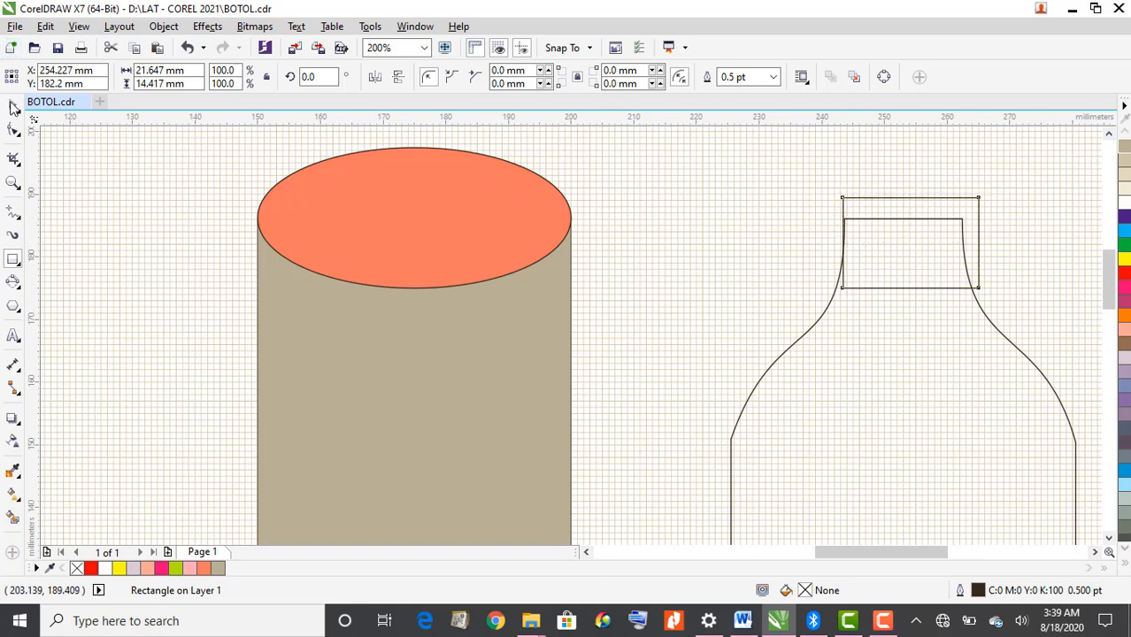
Centre the cap rectangle over the neck and adjust its left edge so the lower-left corner meets the neck curve
left_click(13, 106)
left_click_drag(842, 242, 833, 243)
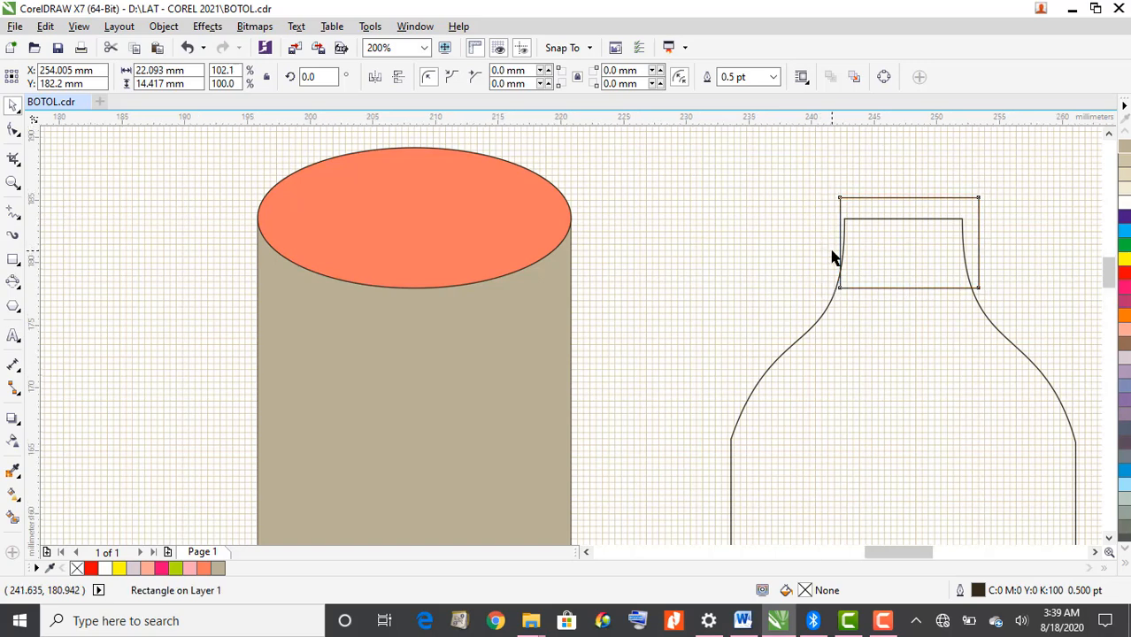
scroll(833, 253, "up", 2)
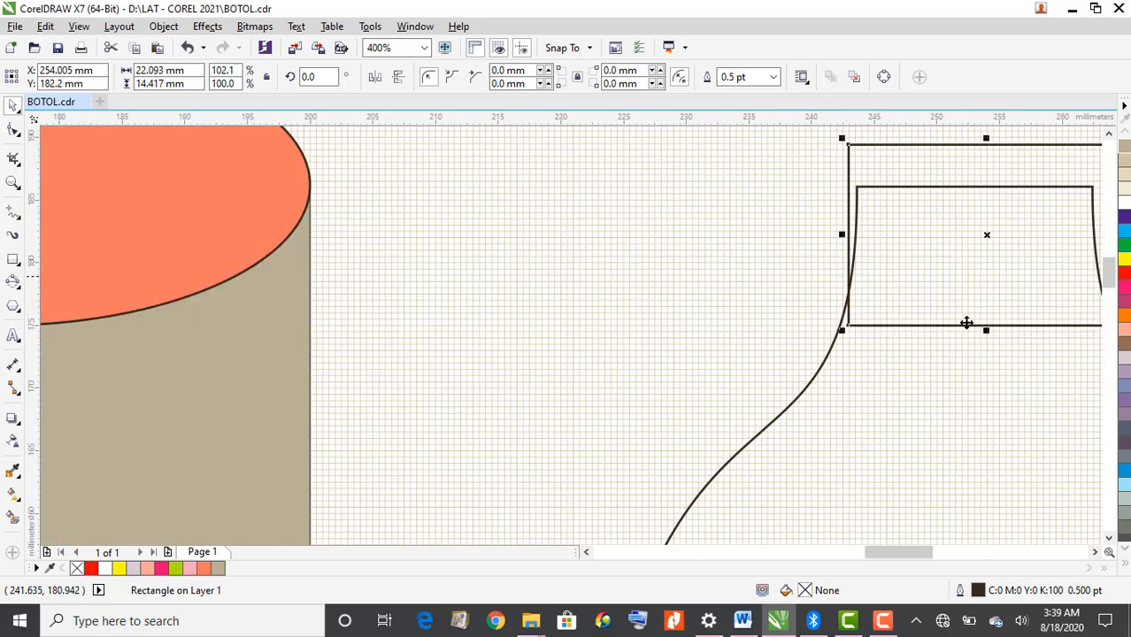
left_click(1095, 552)
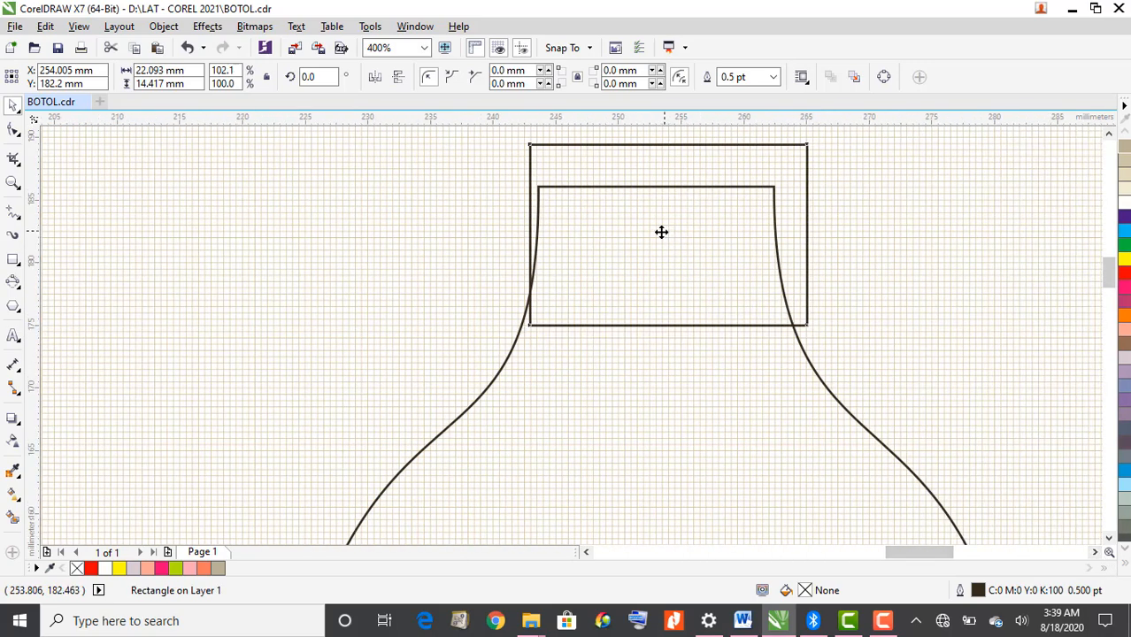
left_click_drag(661, 231, 657, 236)
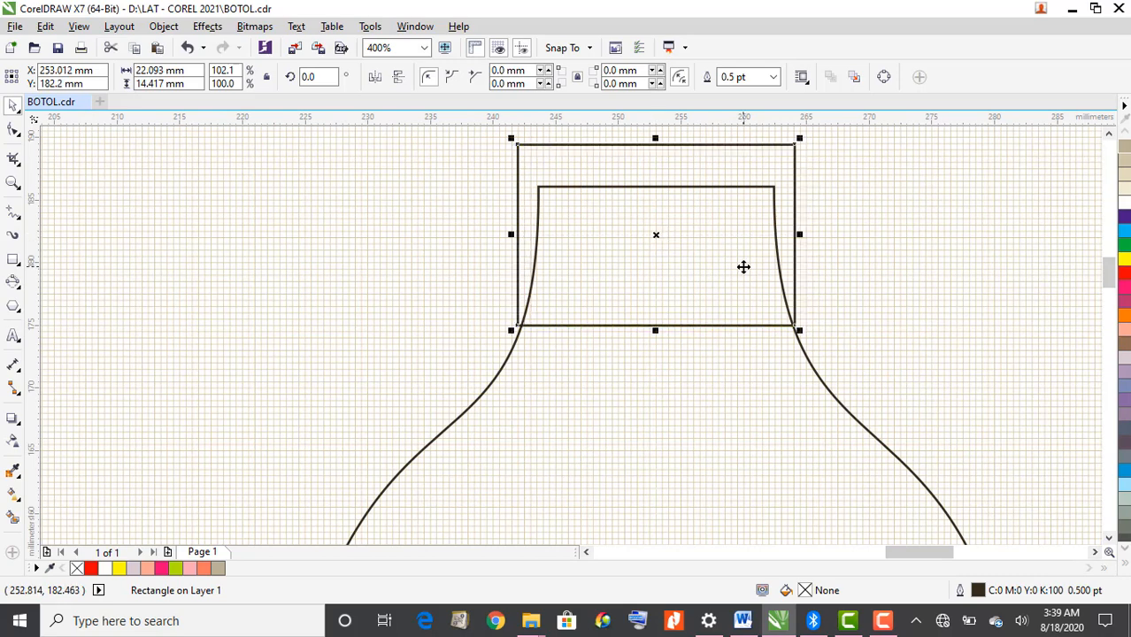
scroll(636, 242, "up", 1)
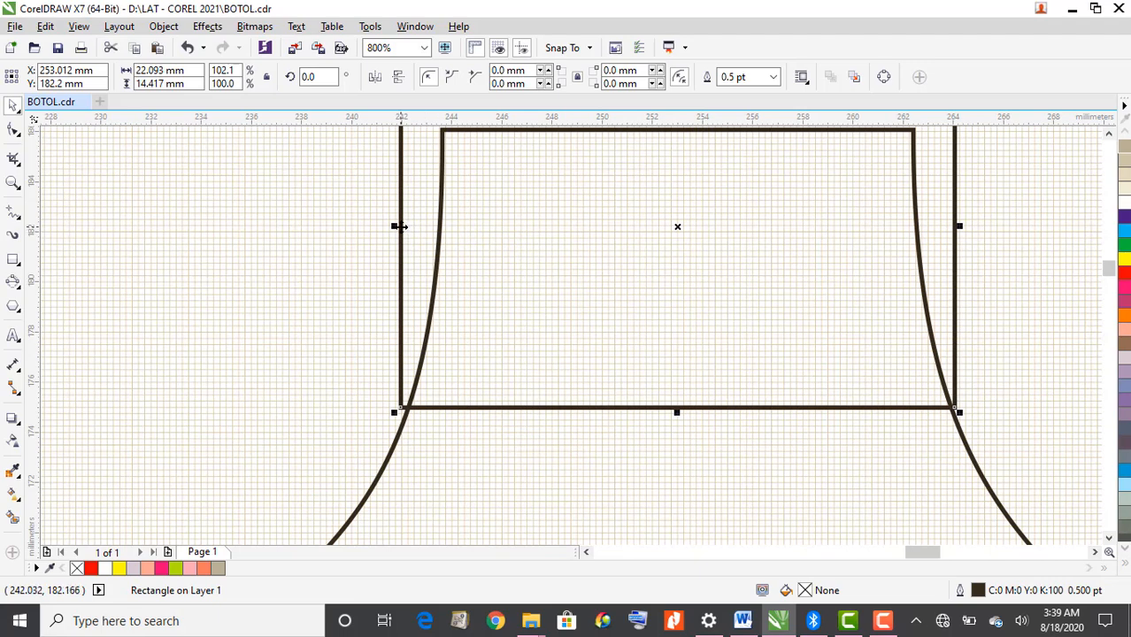
left_click_drag(392, 227, 408, 237)
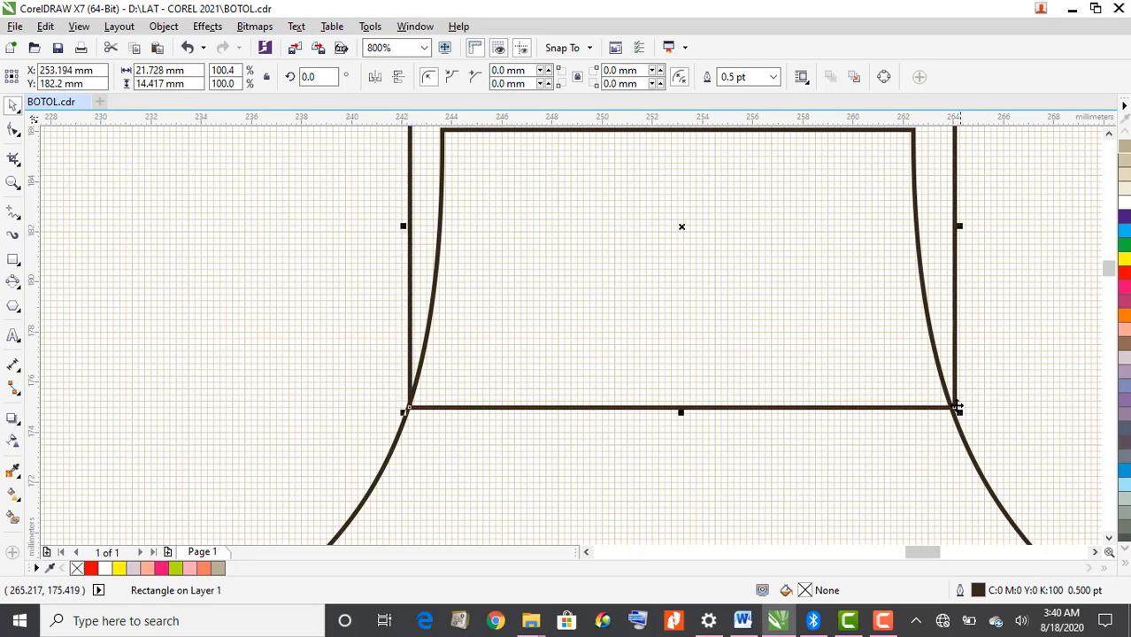
Adjust the cap rectangle's right edge to a width of about 21.6 mm so its lower-right corner meets the neck curve
scroll(954, 250, "up", 1)
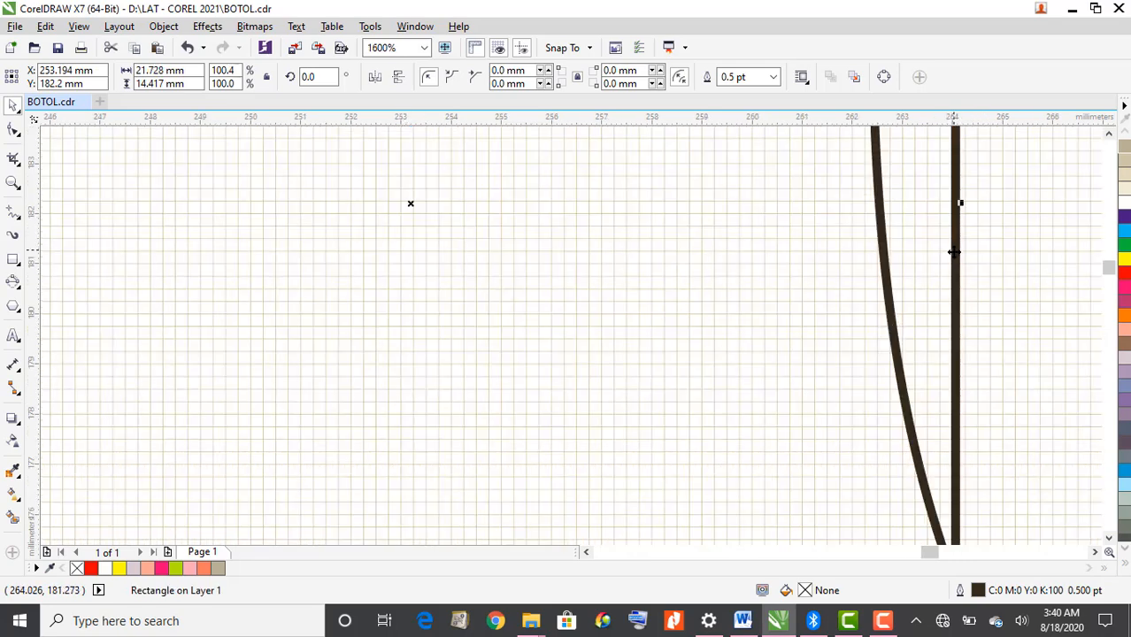
left_click(1108, 537)
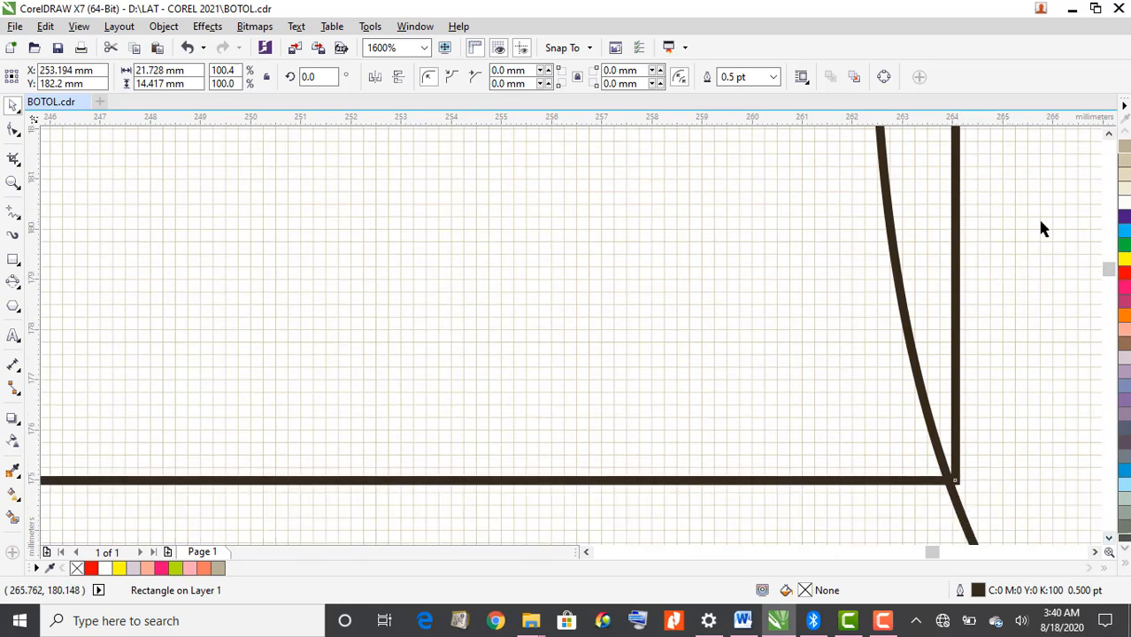
scroll(1040, 227, "up", 1)
scroll(1040, 229, "down", 1)
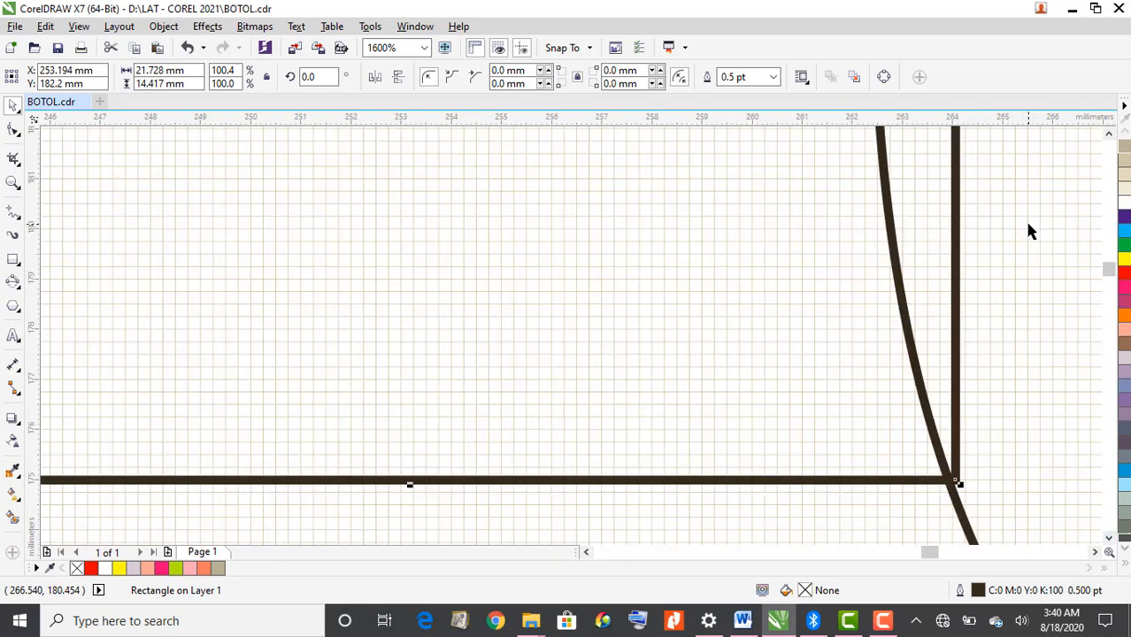
scroll(1024, 221, "down", 1)
left_click_drag(997, 170, 989, 176)
scroll(1003, 192, "up", 1)
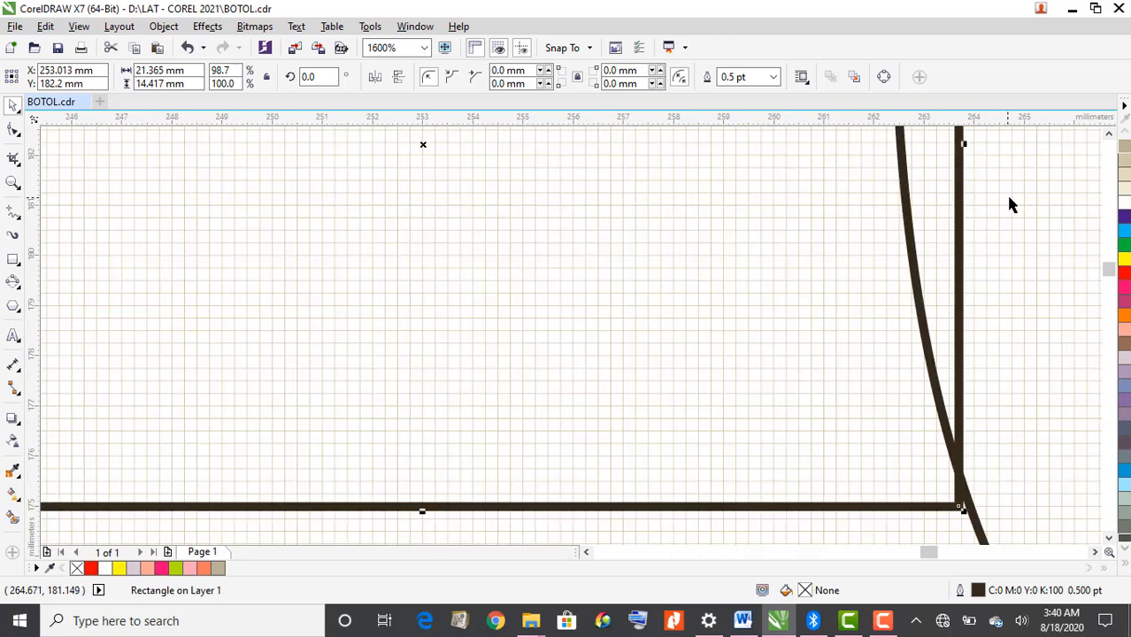
left_click(960, 144)
left_click(1010, 167)
left_click(960, 145)
left_click_drag(967, 147, 973, 149)
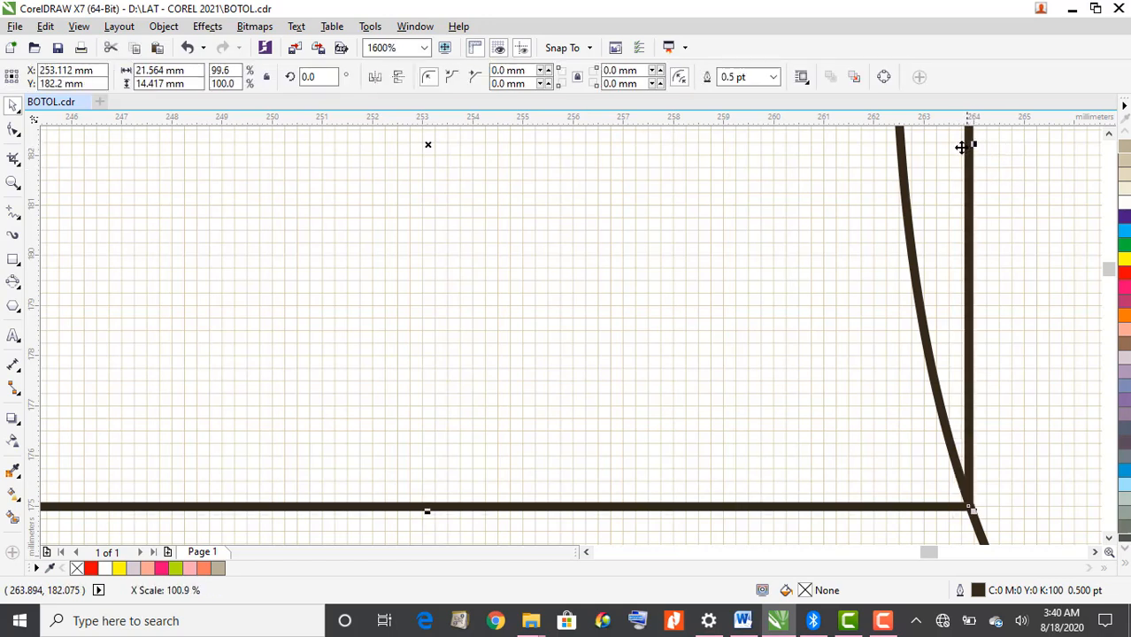
Set the outline width of both the cap rectangle and the bottle curve to Hairline
left_click(772, 77)
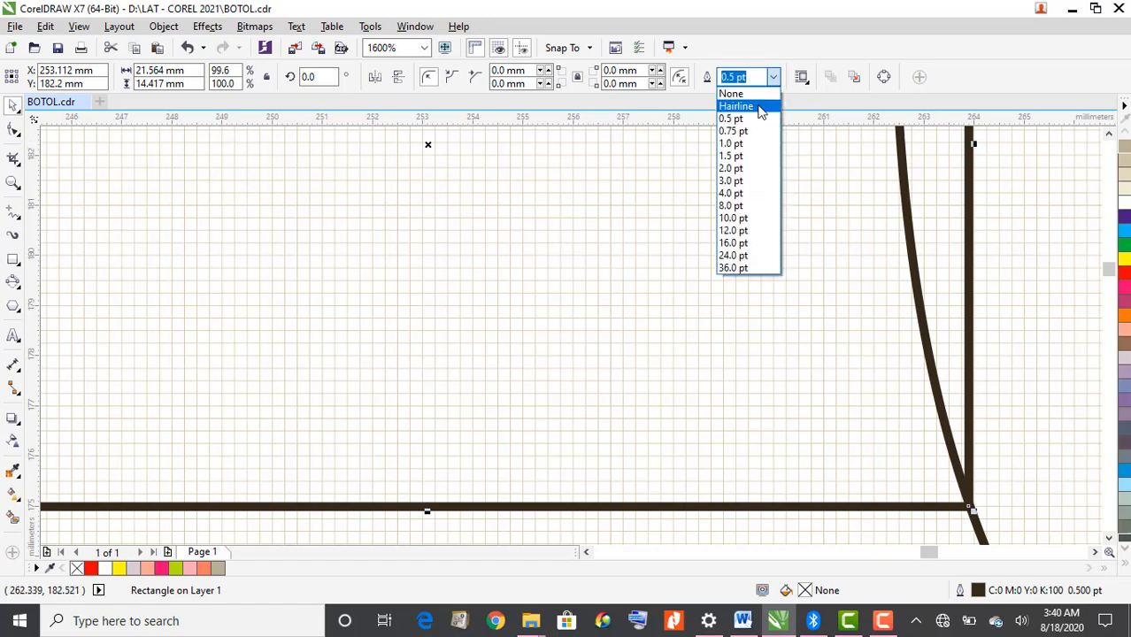
left_click(741, 106)
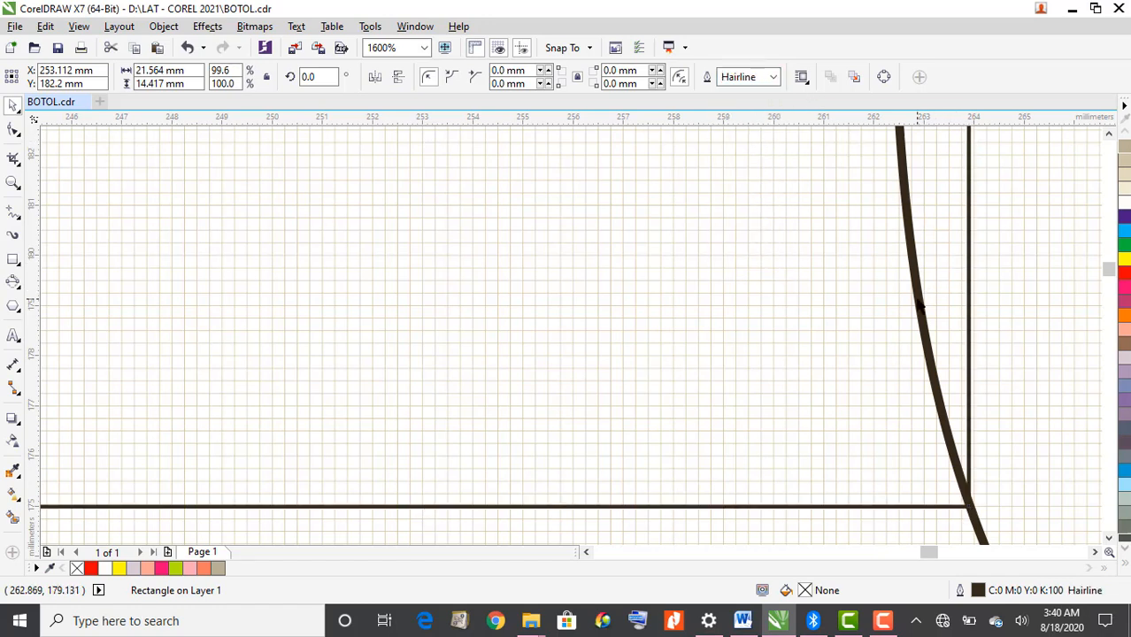
left_click(911, 275)
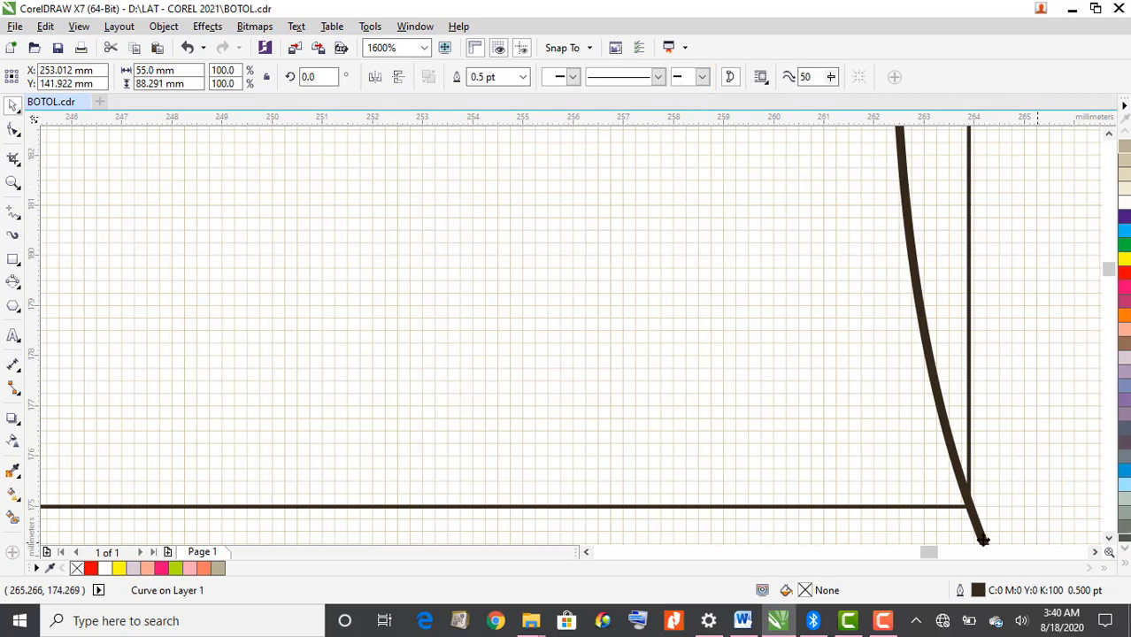
scroll(961, 486, "down", 1)
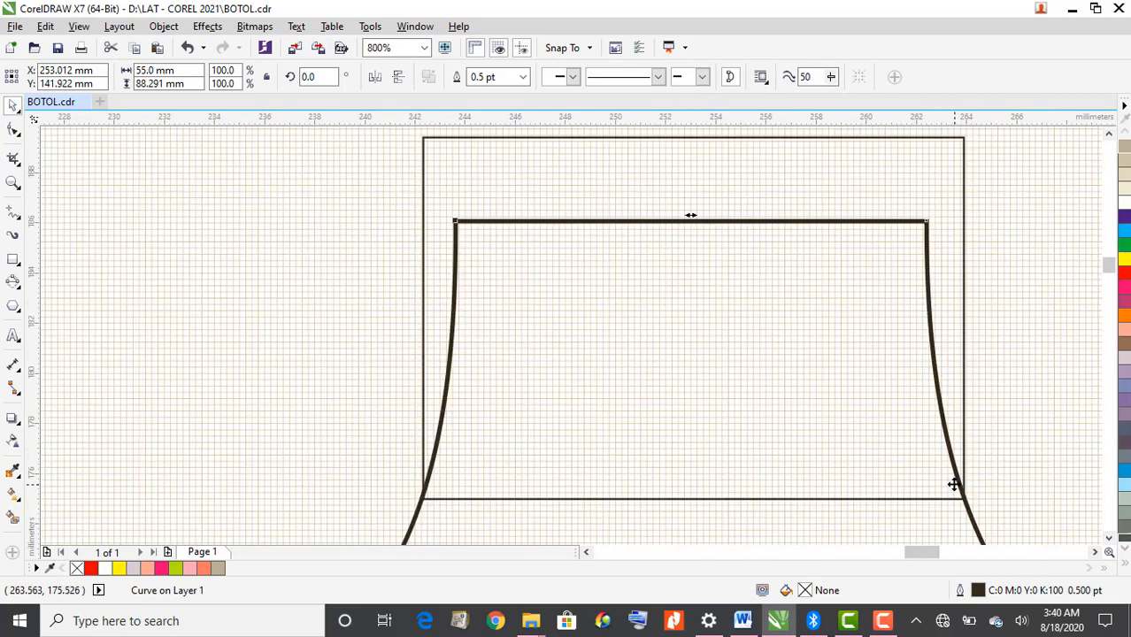
left_click(1065, 424)
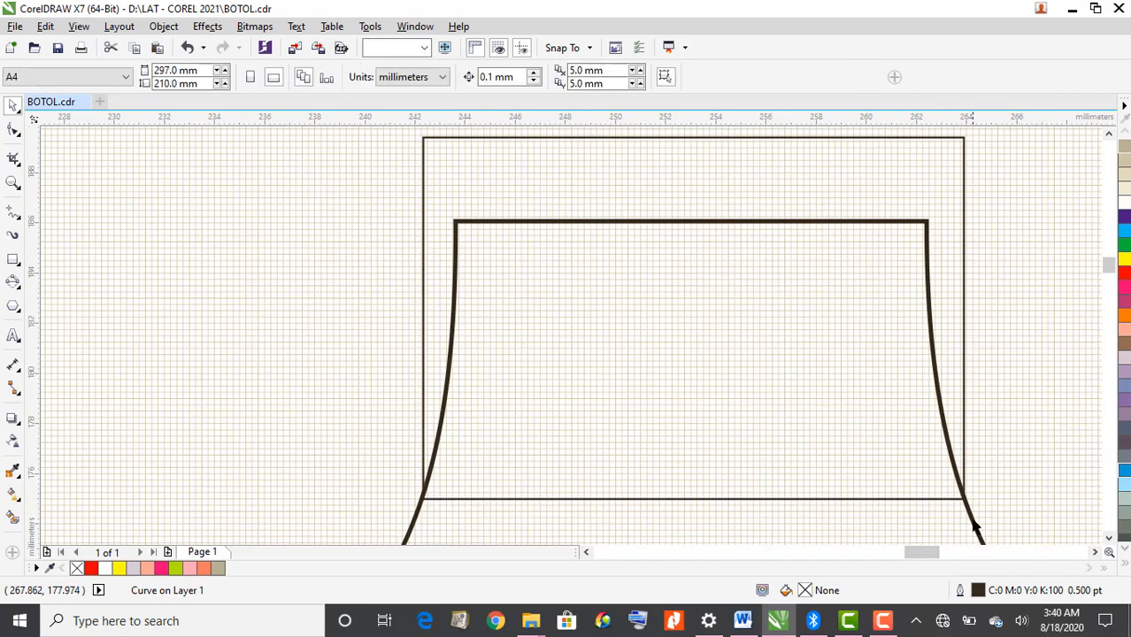
left_click(974, 519)
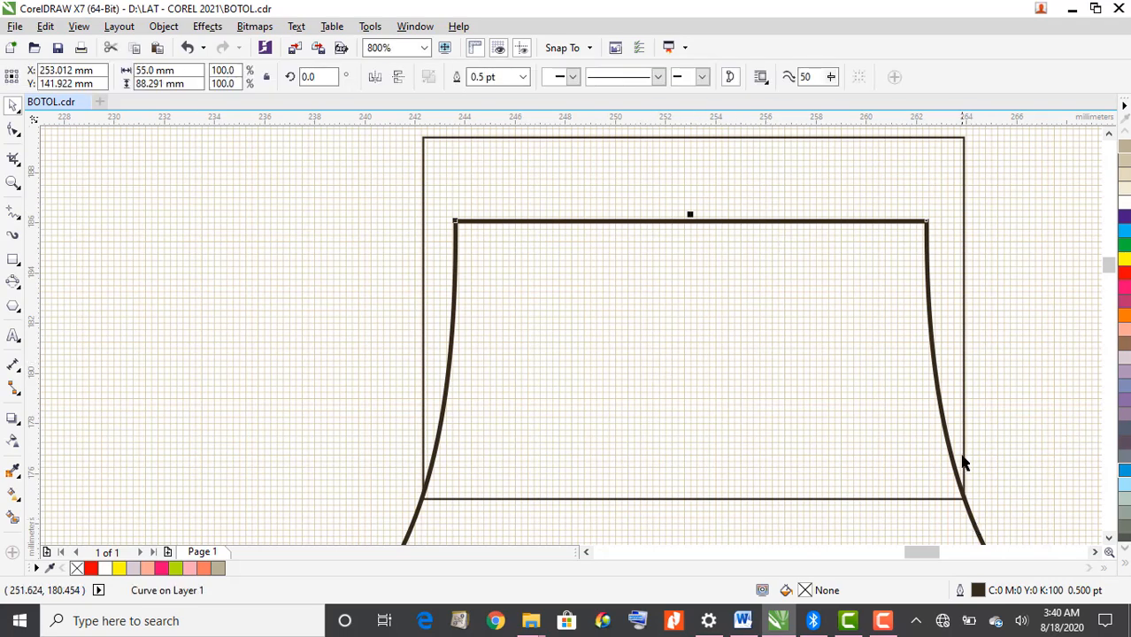
scroll(962, 462, "down", 1)
scroll(1005, 494, "down", 4)
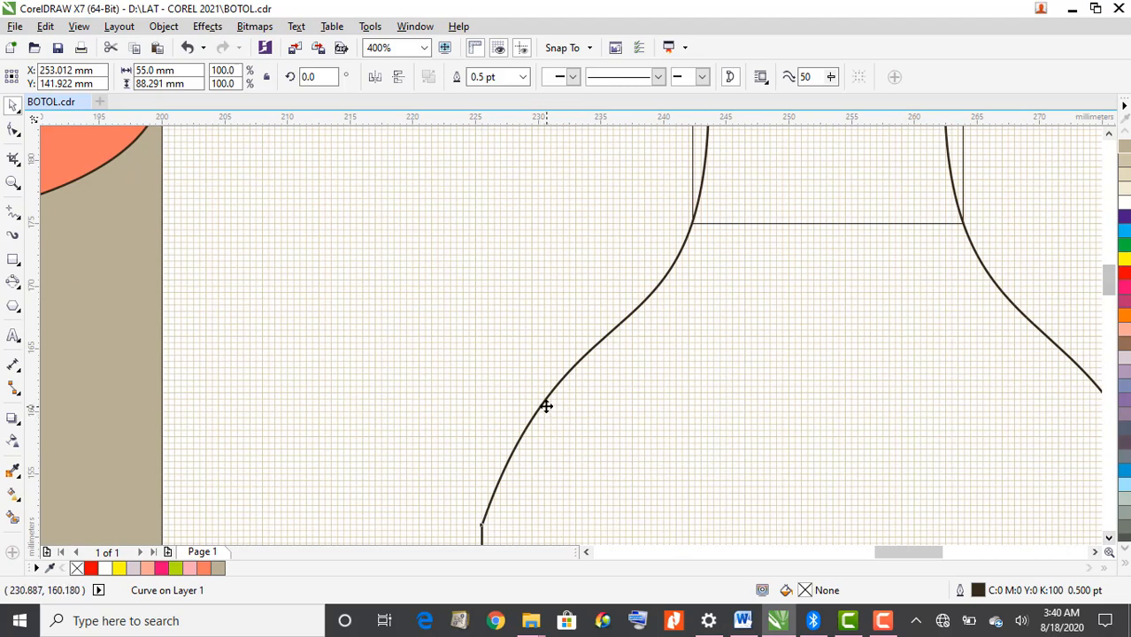
scroll(565, 395, "down", 2)
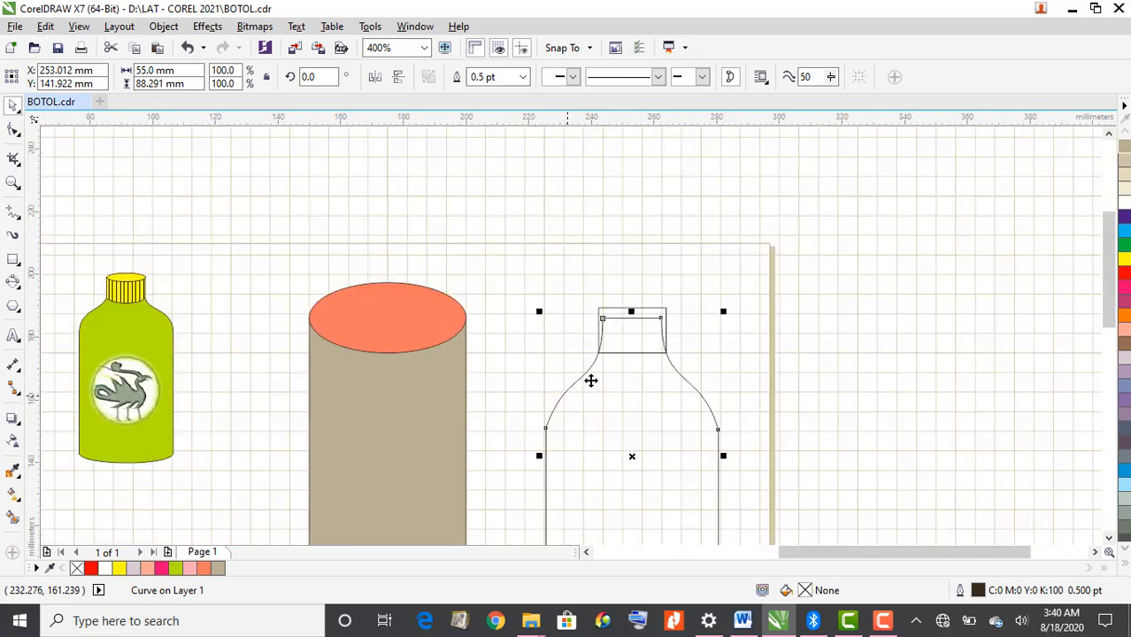
left_click(768, 448)
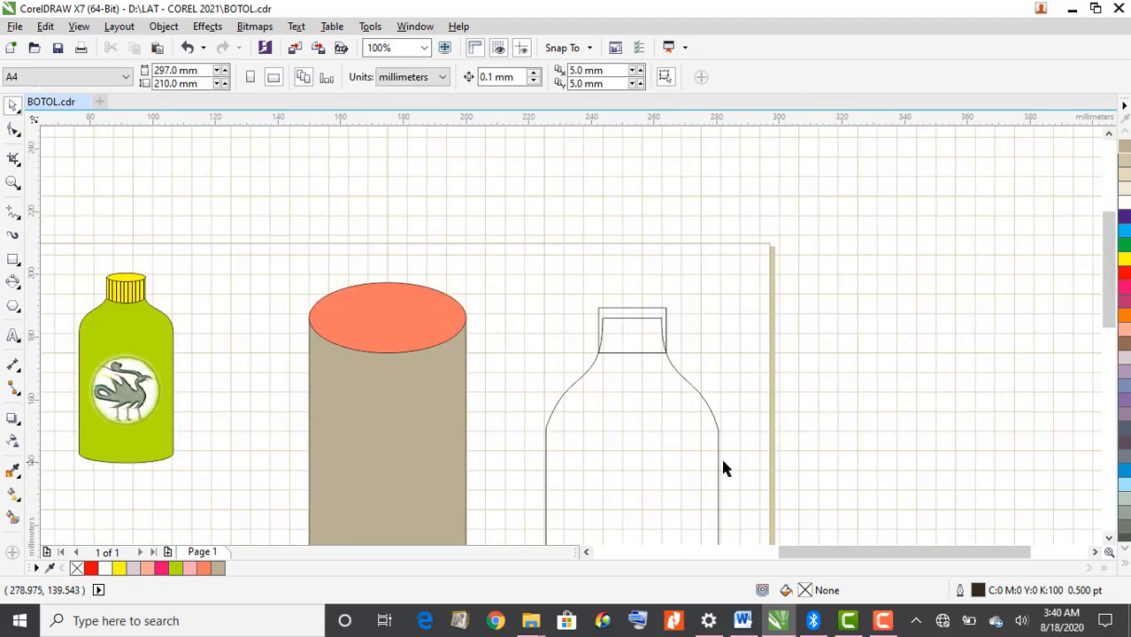
left_click(717, 464)
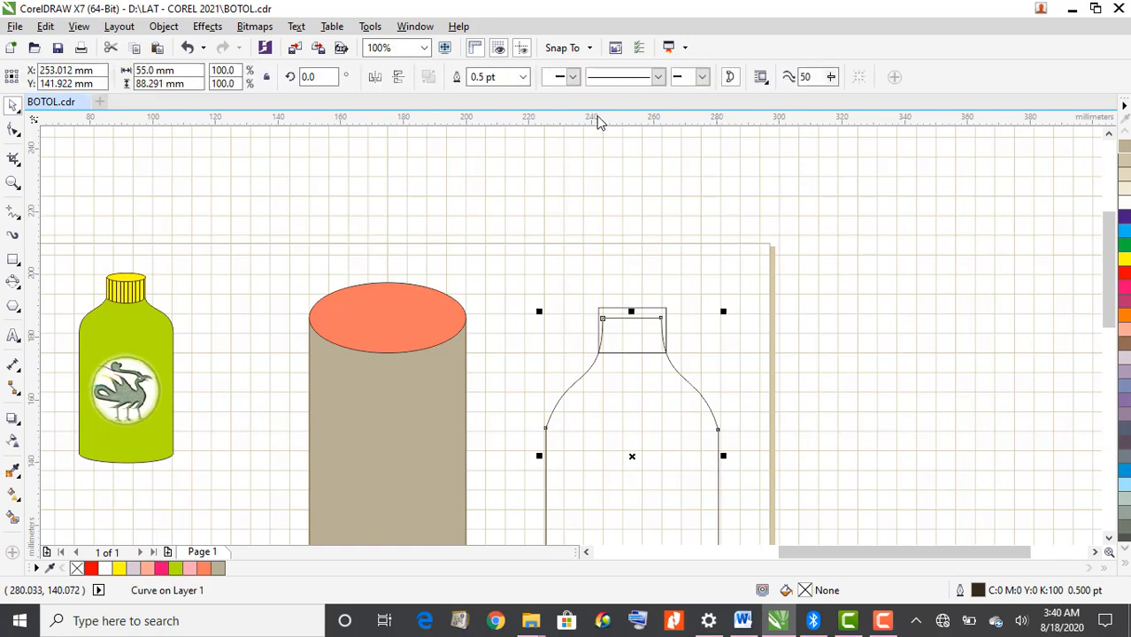
left_click(520, 78)
left_click(522, 77)
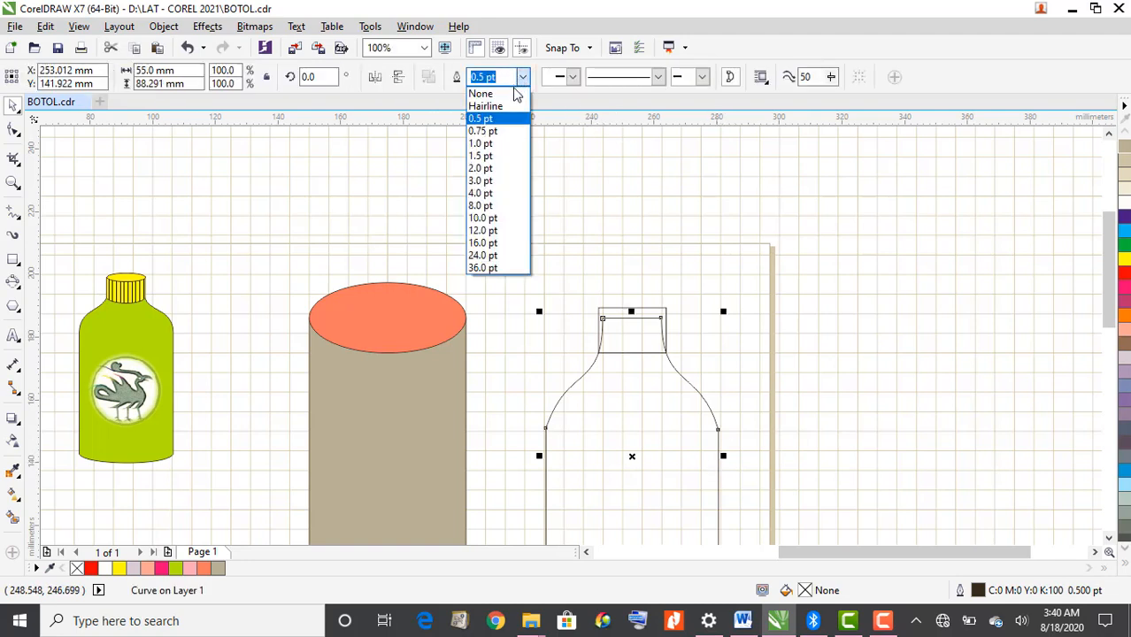
left_click(519, 115)
left_click(801, 349)
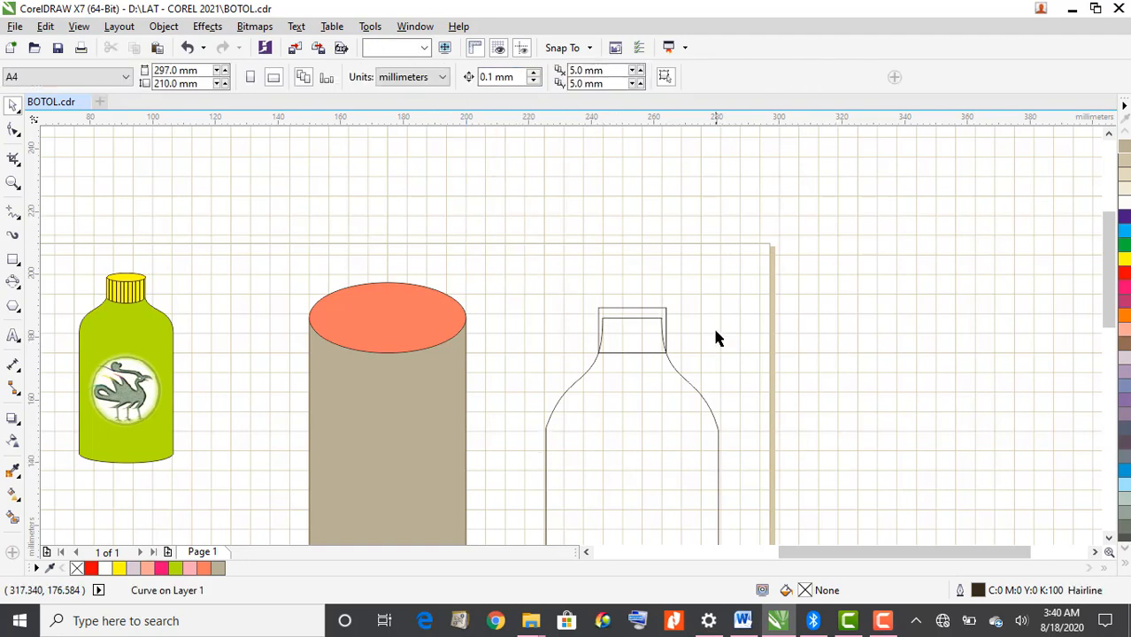
Stretch the cap rectangle's top edge upward by about 2 mm to make the cap taller
scroll(713, 328, "up", 1)
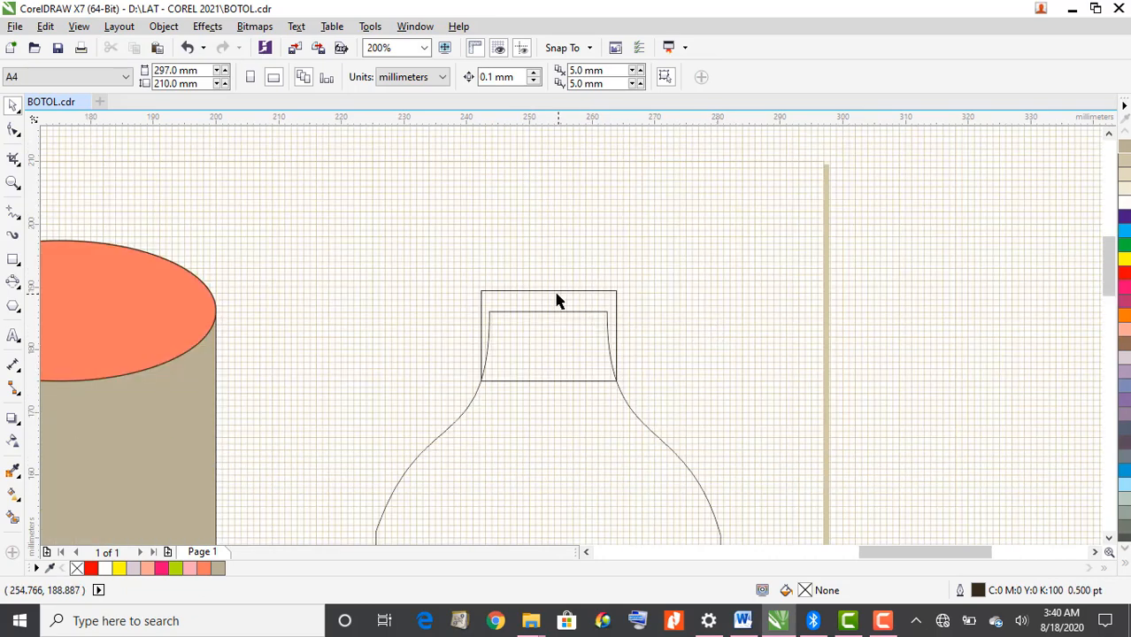
left_click(557, 290)
left_click_drag(548, 284, 546, 277)
left_click(709, 281)
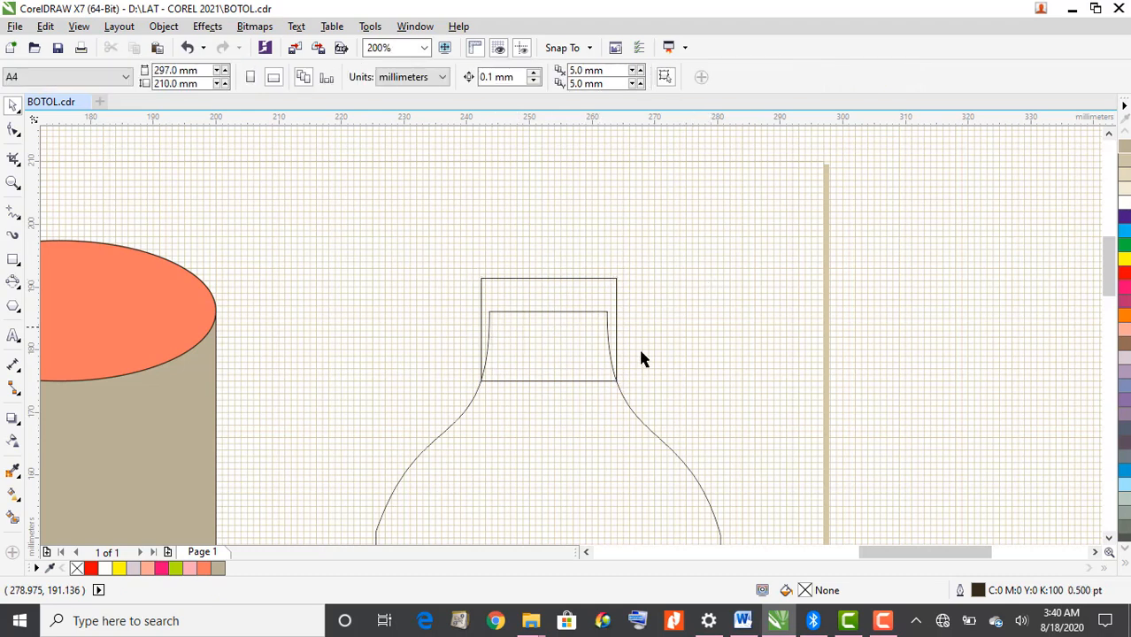
Draw a 3-point ellipse across the cap rectangle's top edge, about 21.6 mm wide and 8.5 mm high
left_click(13, 281)
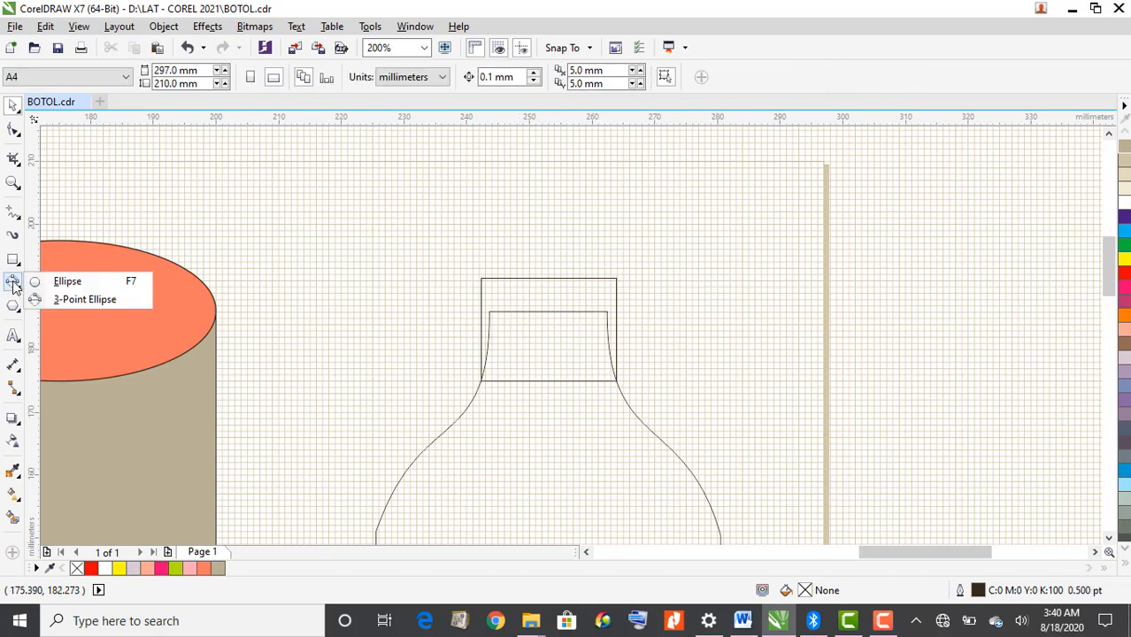
left_click(78, 300)
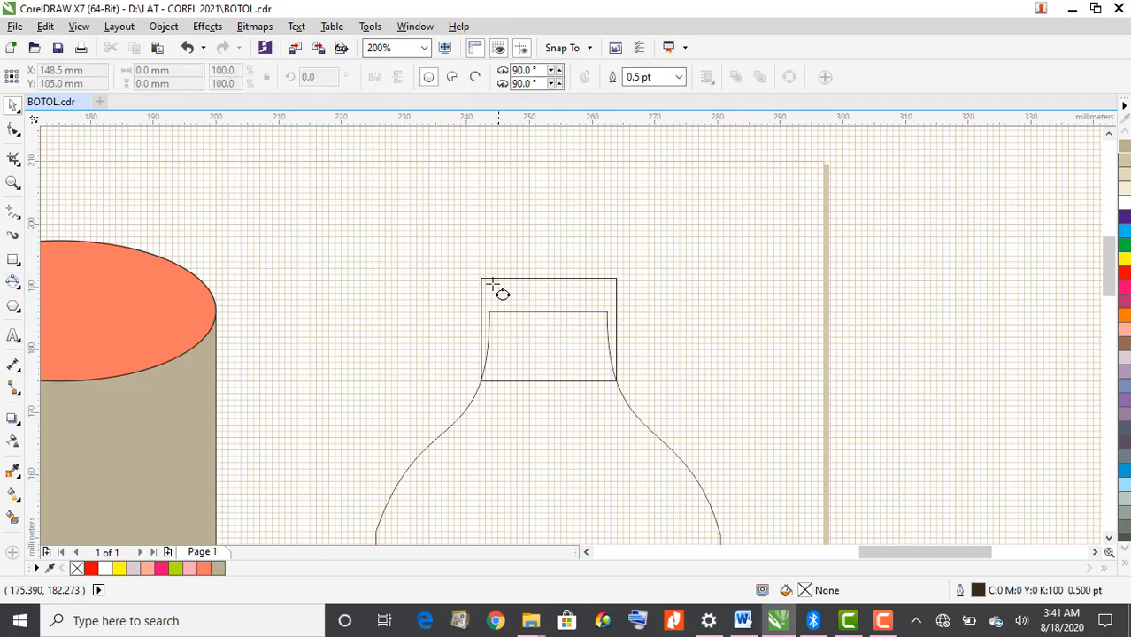
left_click_drag(479, 280, 619, 275)
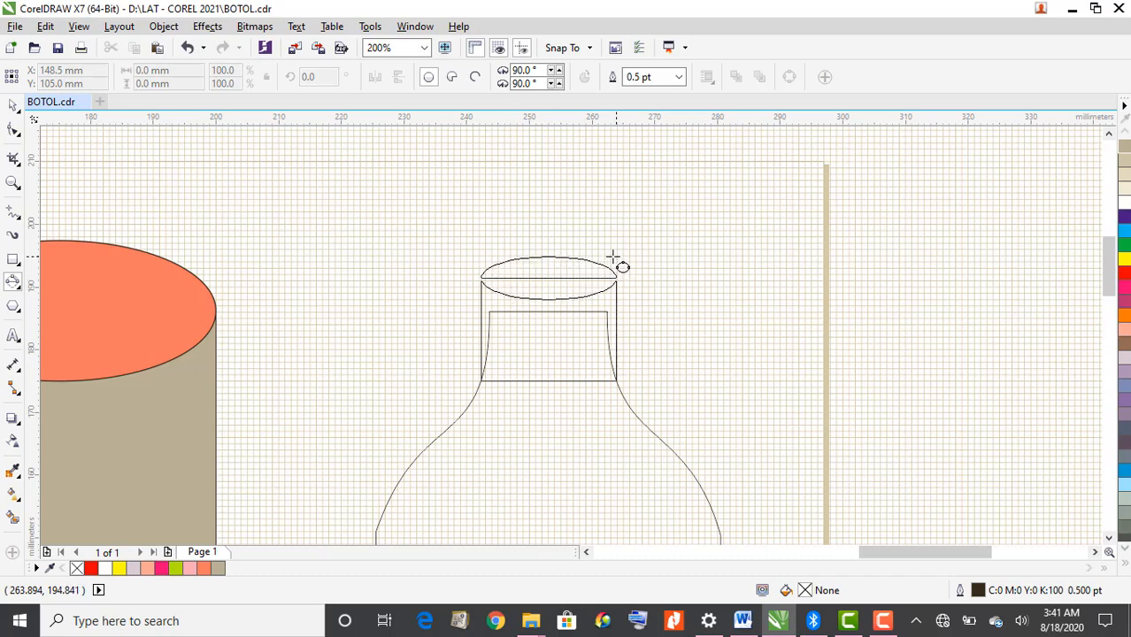
left_click(619, 258)
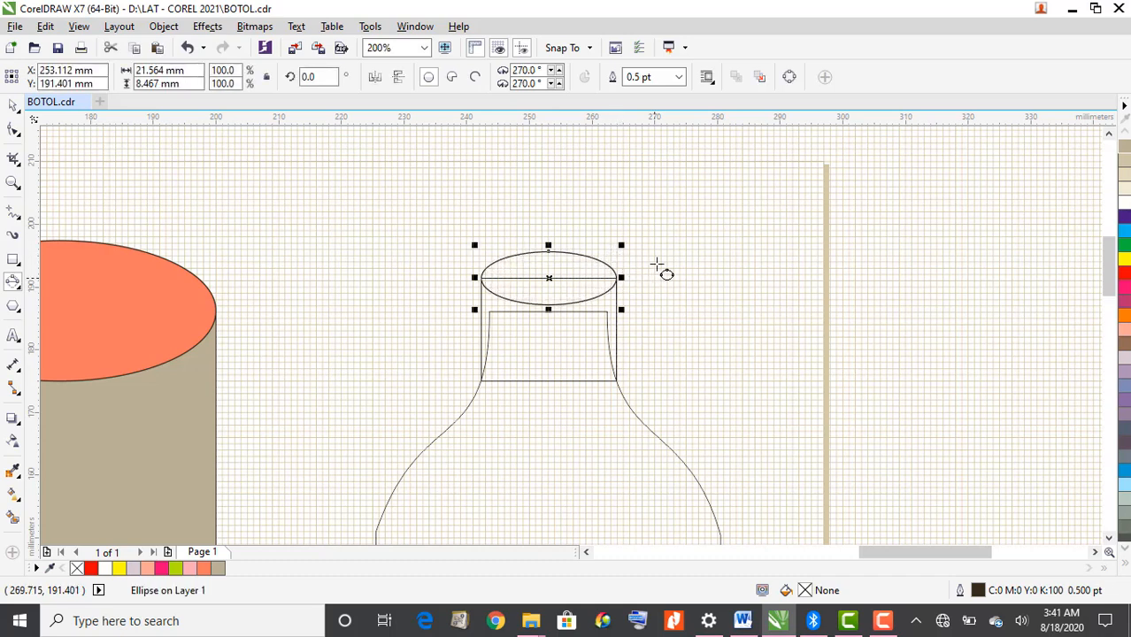
Set the cap's top ellipse to a Hairline outline and fill it with light blue (C40 M0 Y0 K0)
left_click(679, 77)
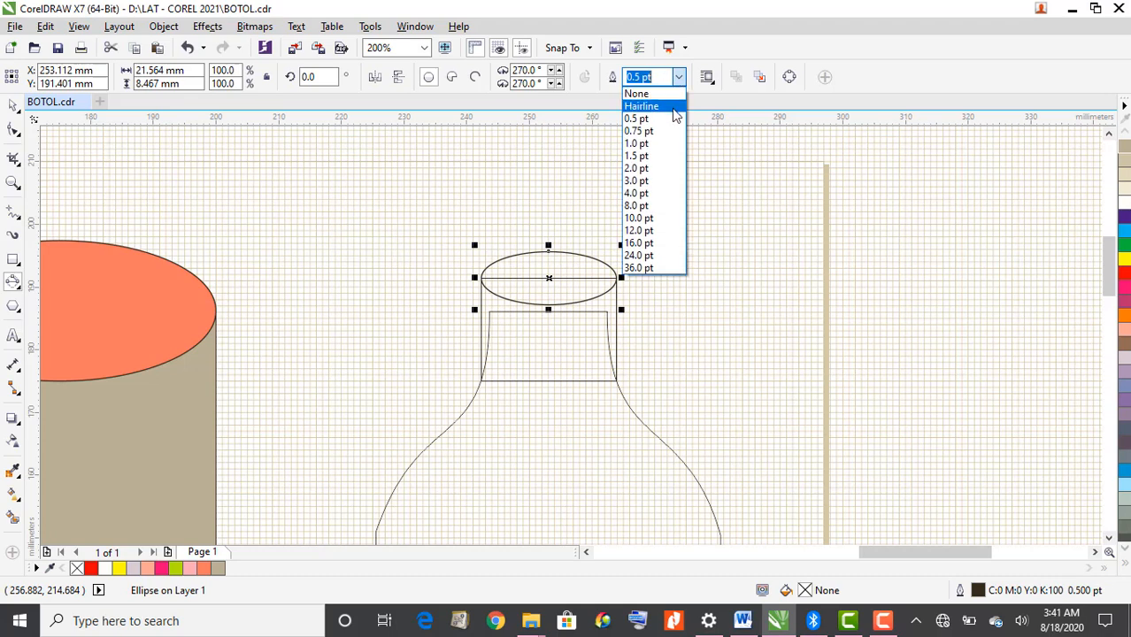
left_click(644, 106)
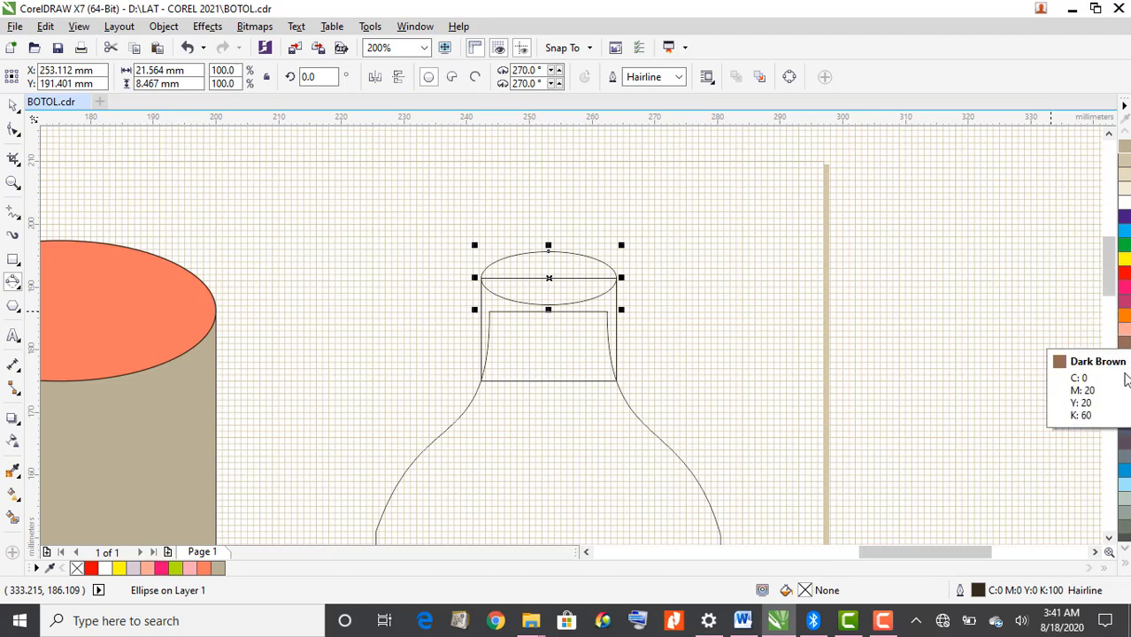
left_click(1125, 485)
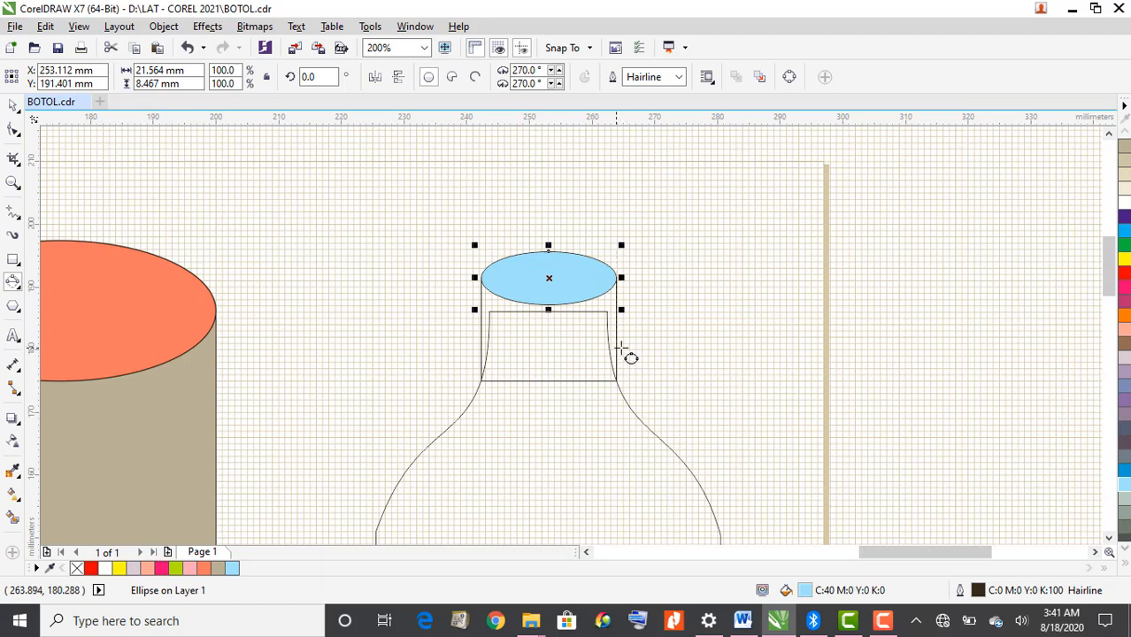
Convert the cap rectangle to curves and bow its bottom edge downward by about 2.9 mm
left_click(13, 131)
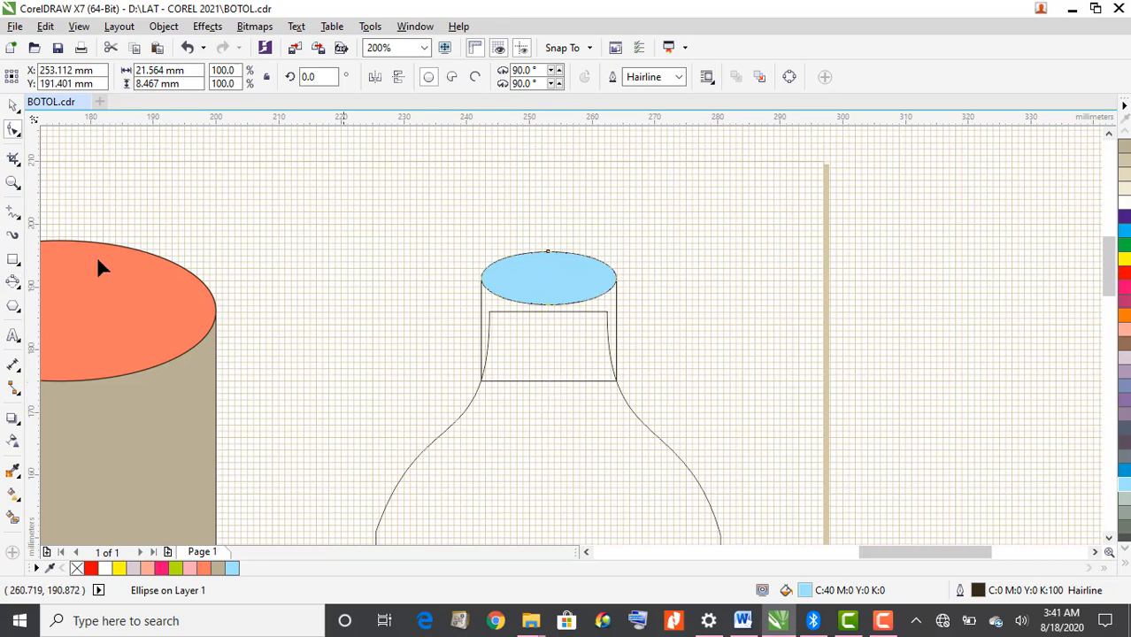
left_click(13, 106)
left_click(480, 345)
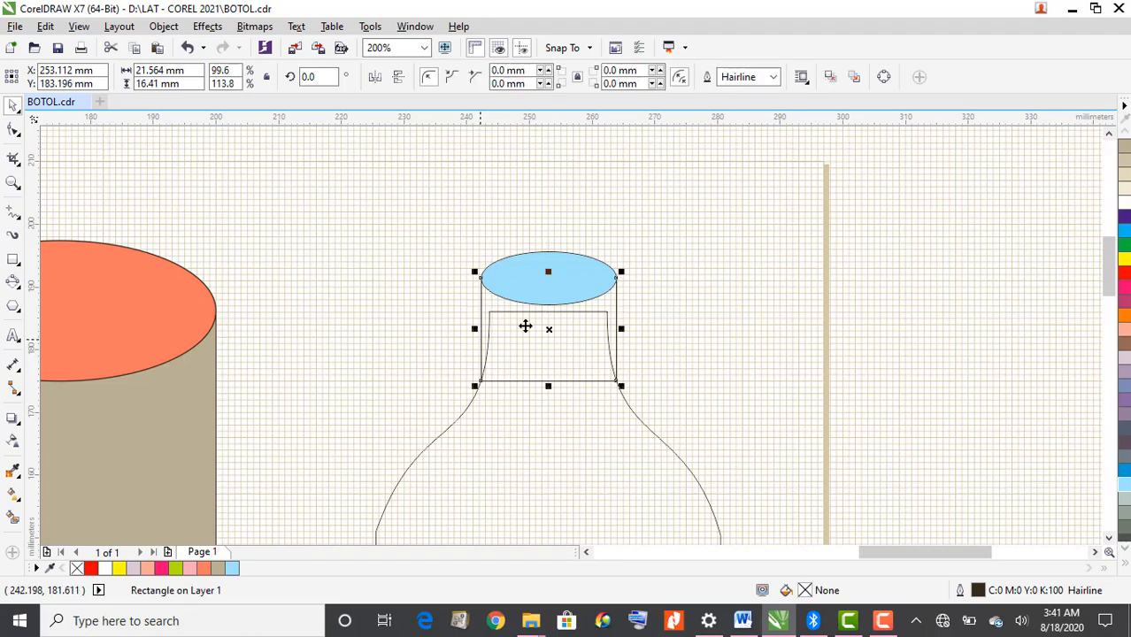
left_click(885, 78)
left_click(16, 132)
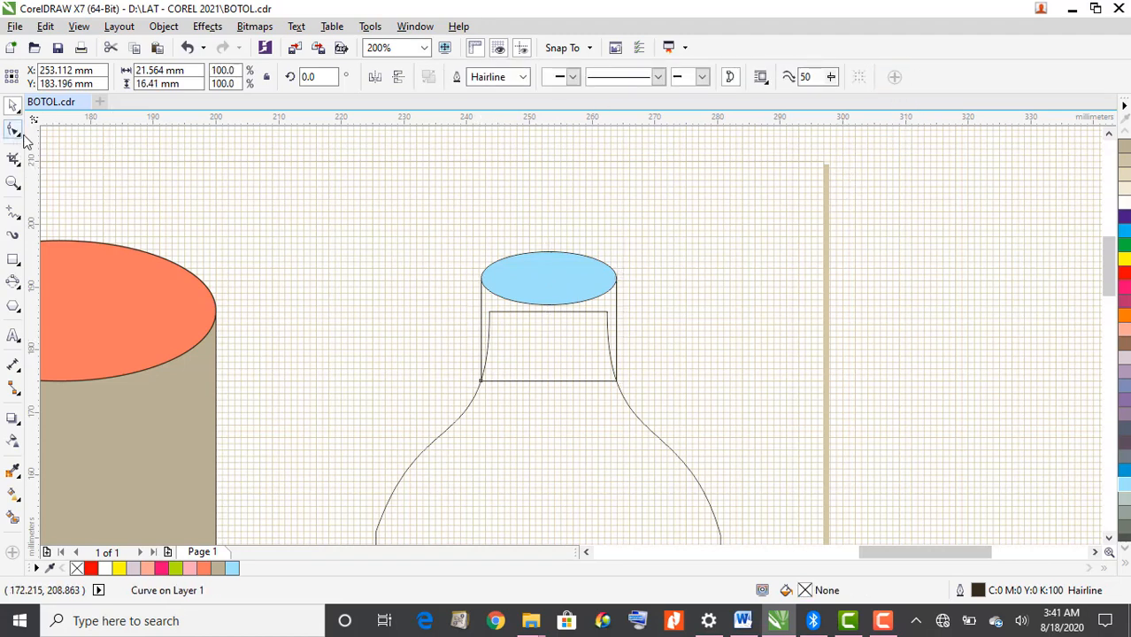
left_click(549, 381)
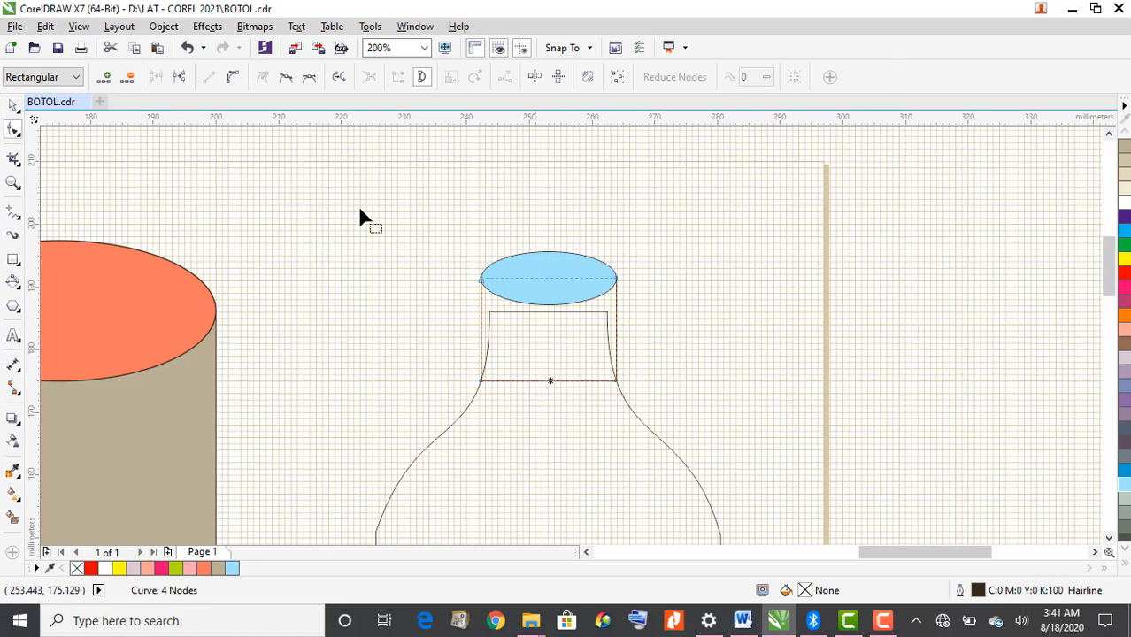
left_click(232, 78)
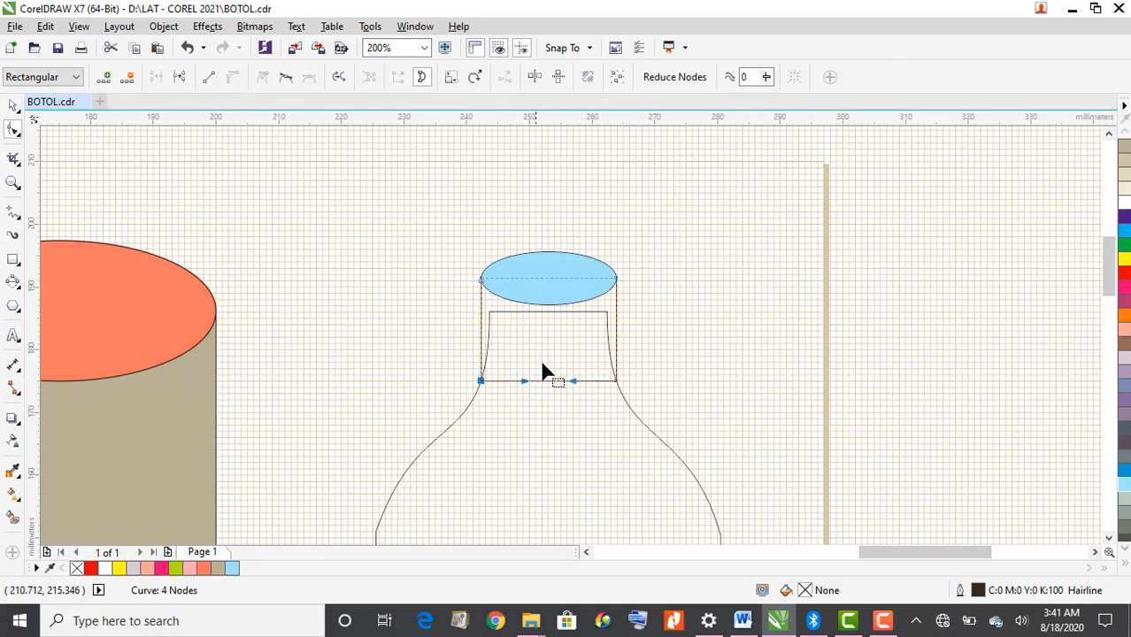
left_click_drag(547, 385, 549, 405)
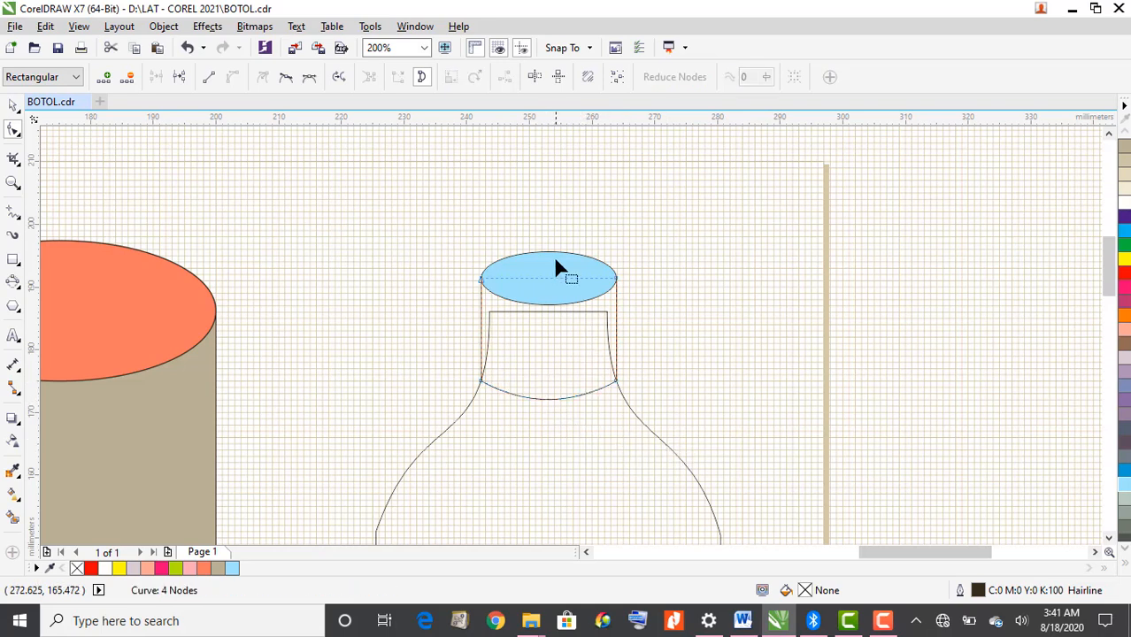
left_click(14, 104)
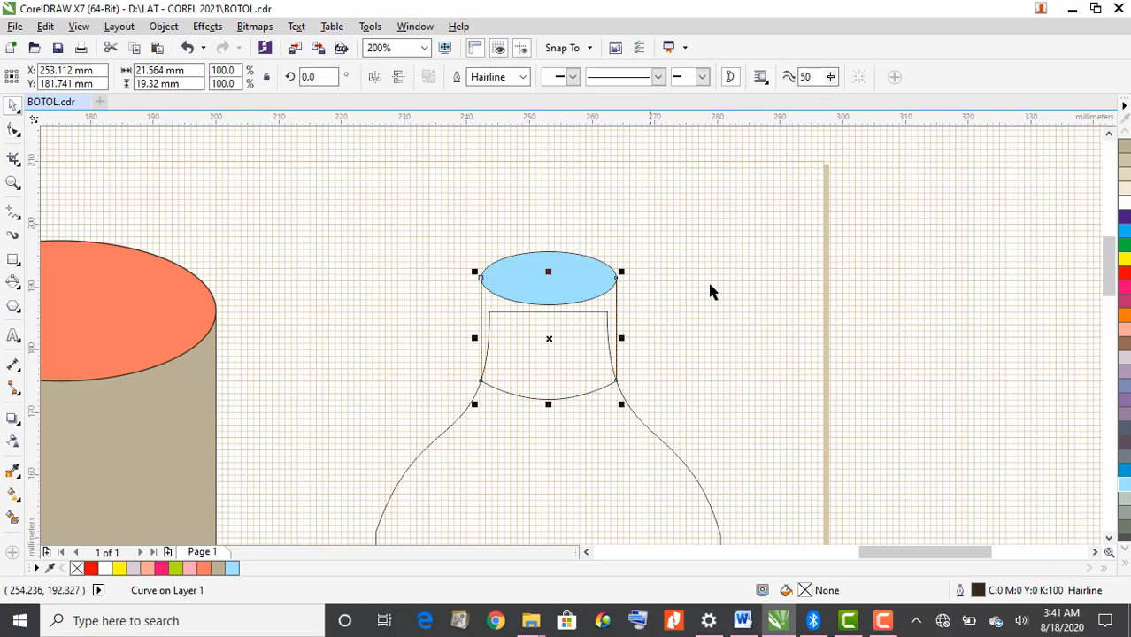
left_click(546, 277)
left_click_drag(548, 273, 554, 374)
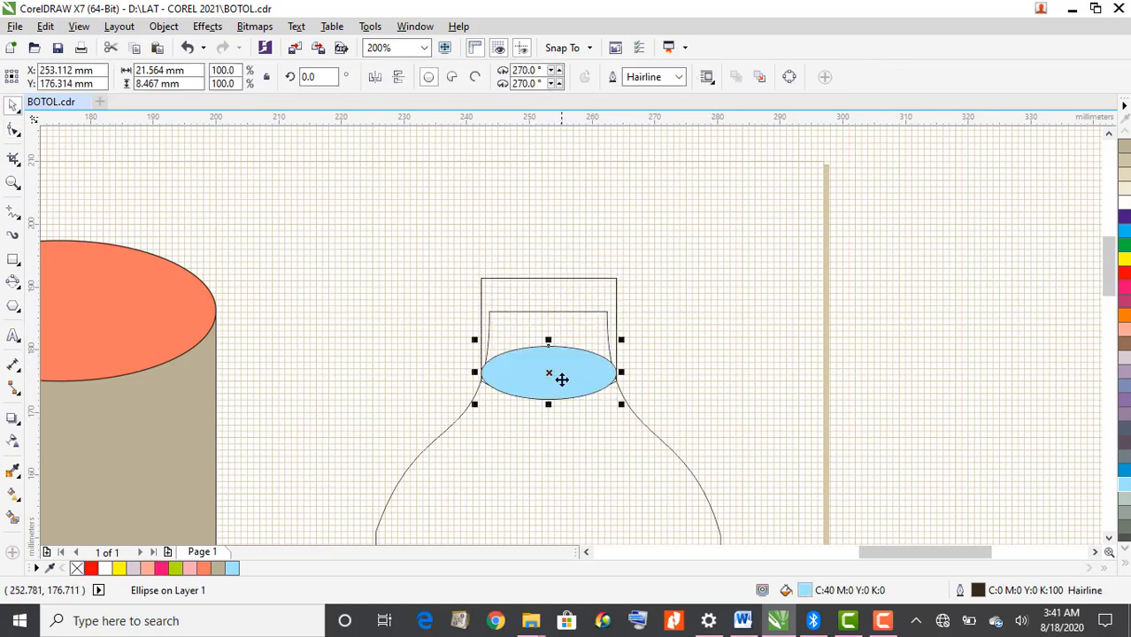
scroll(563, 378, "up", 1)
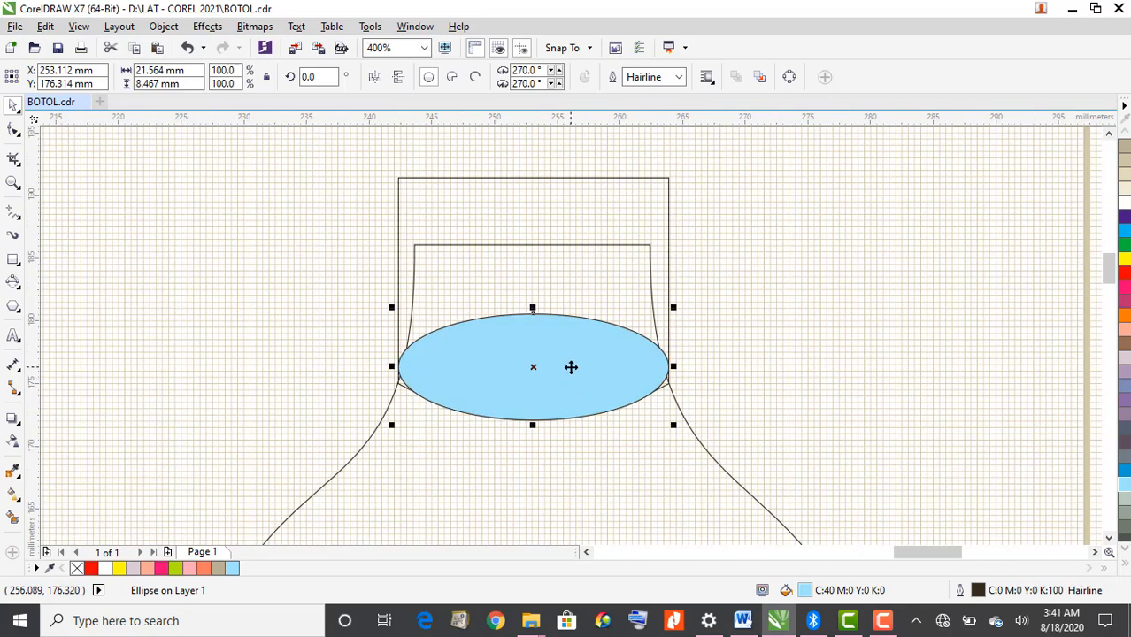
key("ctrl+z")
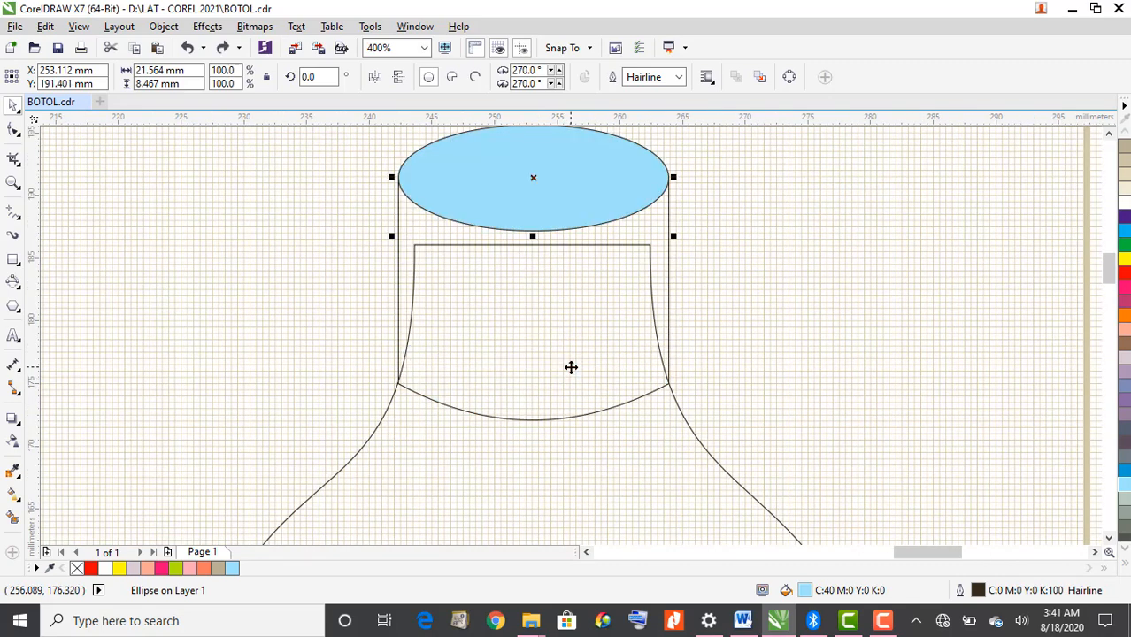
Duplicate the blue ellipse over the cap's bottom edge as a guide and bend that edge's curve to follow the copy's lower arc
key("ctrl+d")
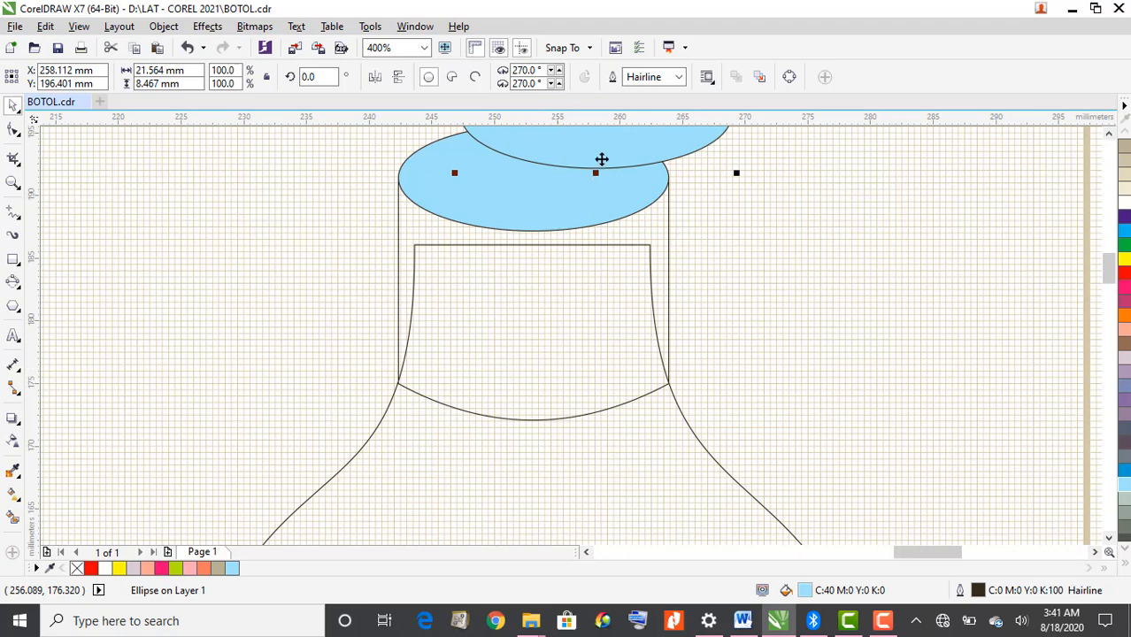
left_click_drag(600, 159, 551, 418)
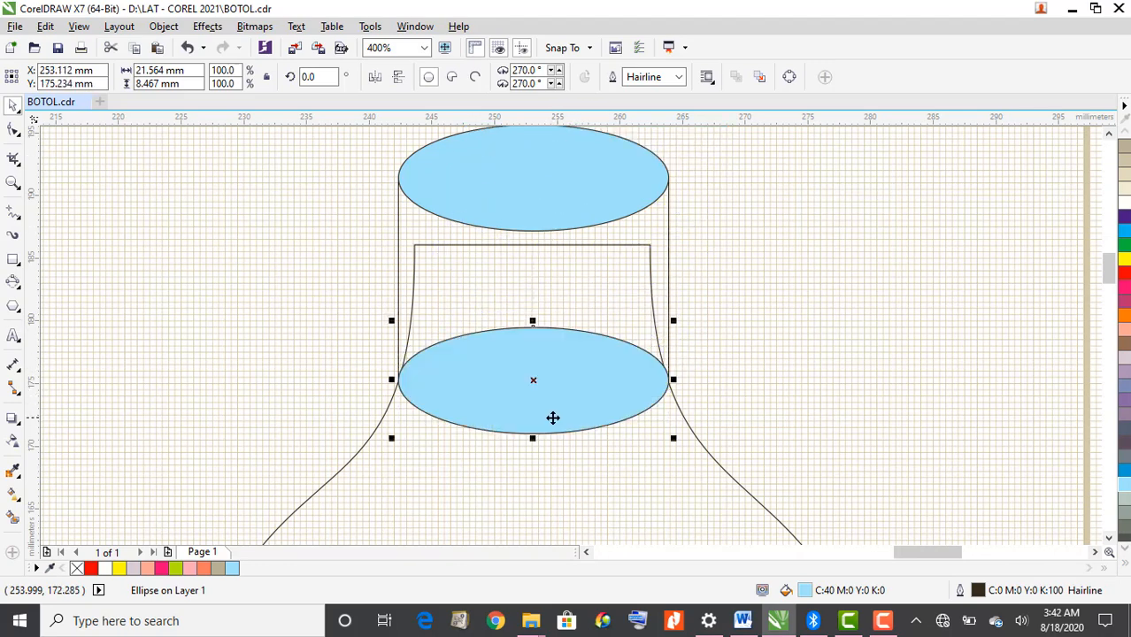
left_click(398, 221)
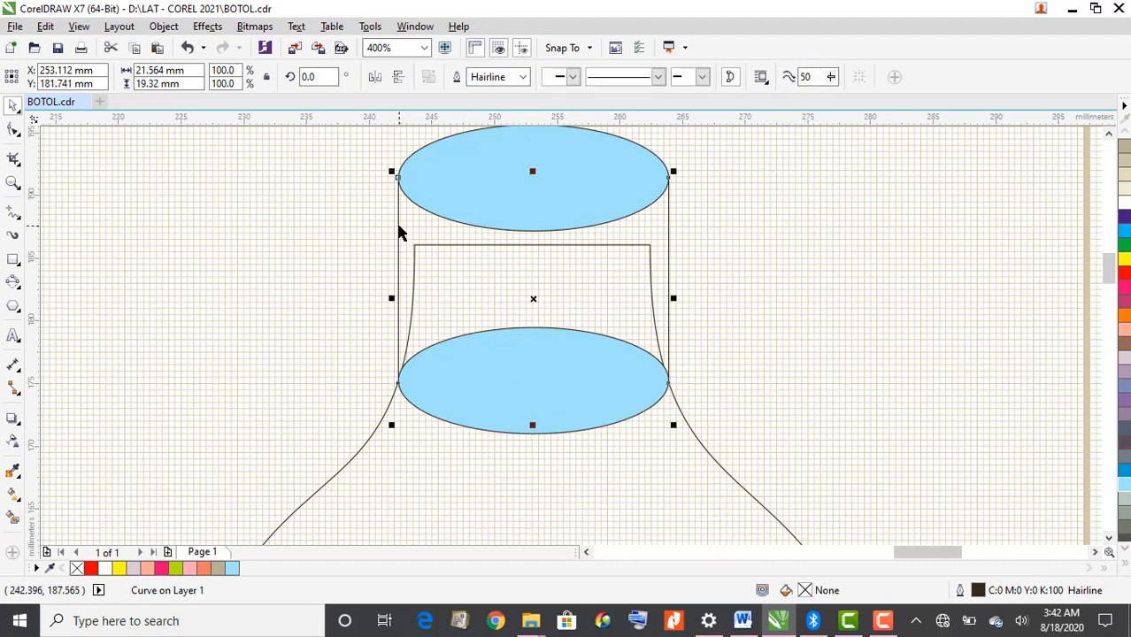
left_click(15, 136)
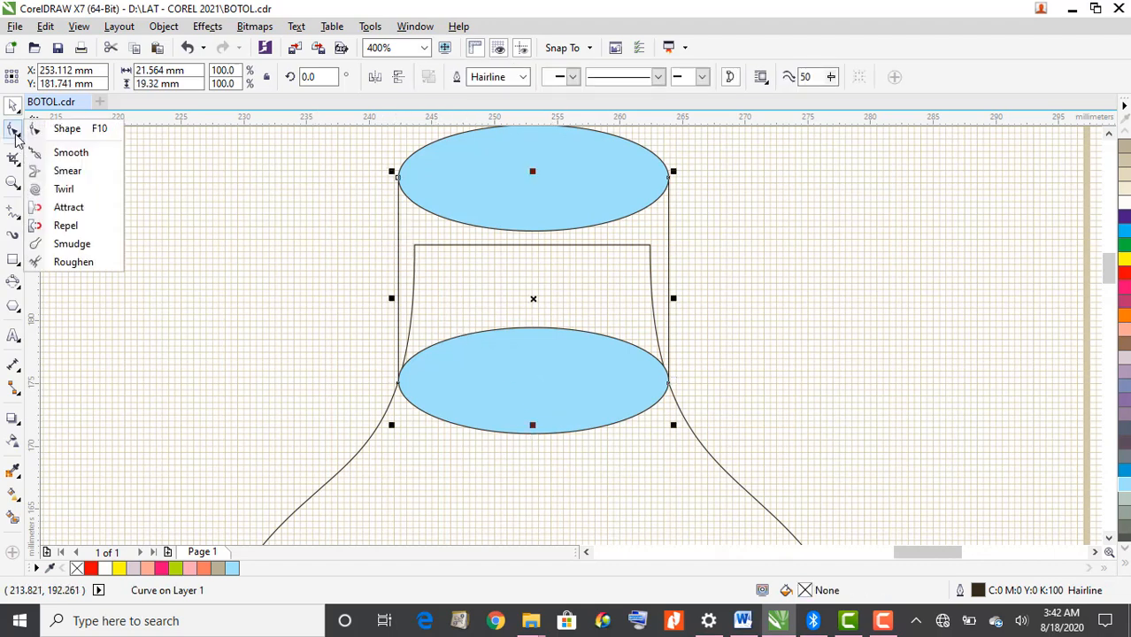
left_click(71, 130)
left_click(396, 383)
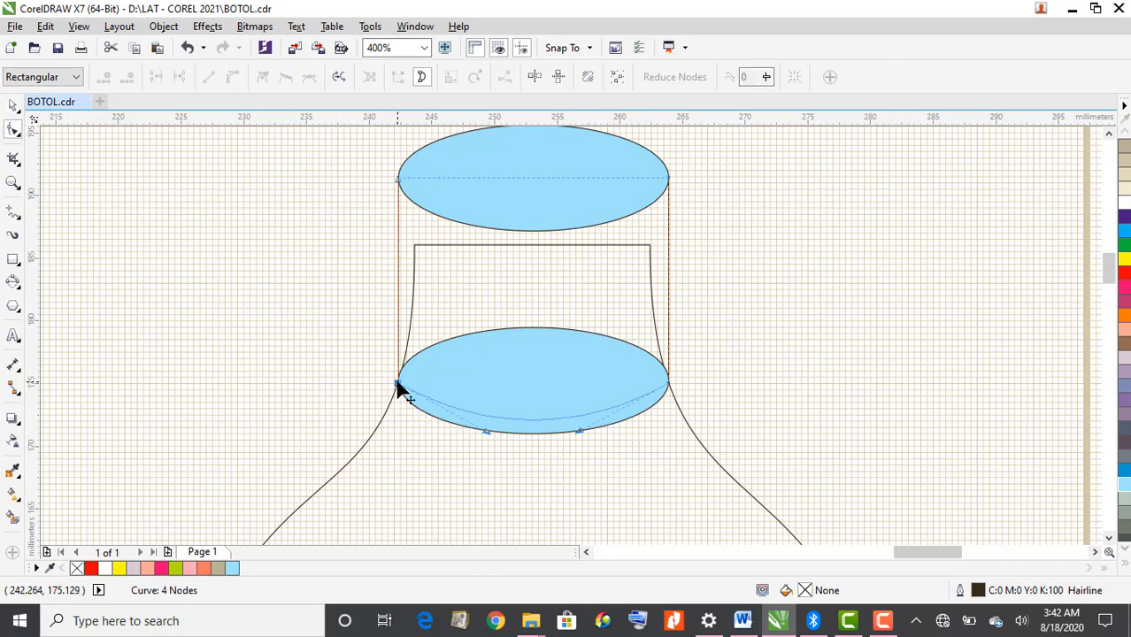
left_click_drag(486, 432, 426, 447)
left_click_drag(581, 433, 657, 447)
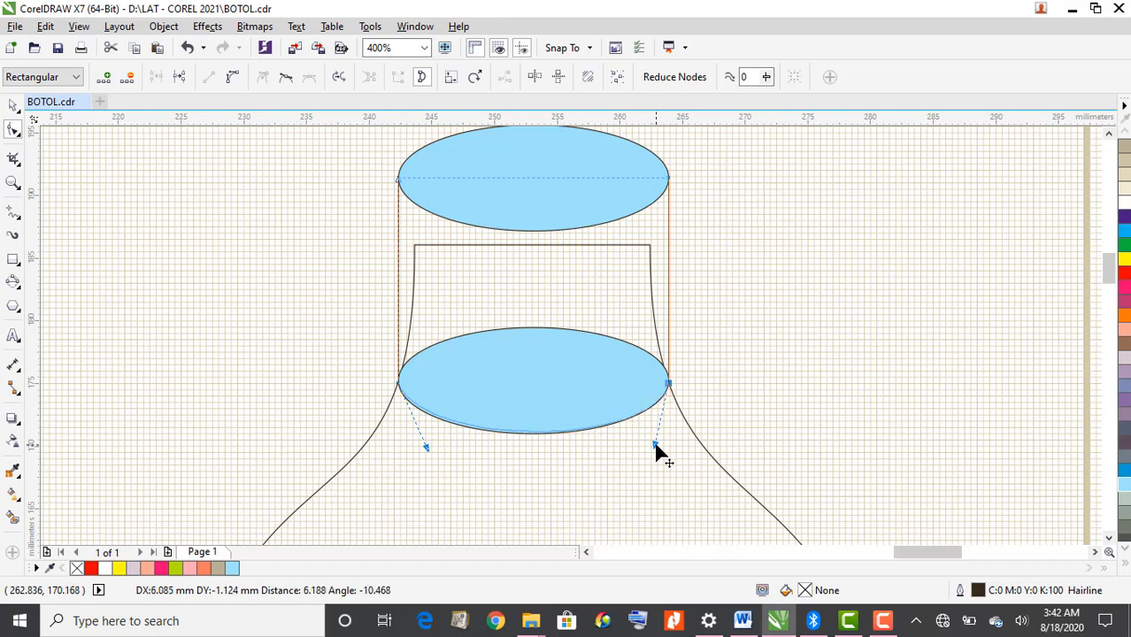
left_click_drag(428, 448, 421, 451)
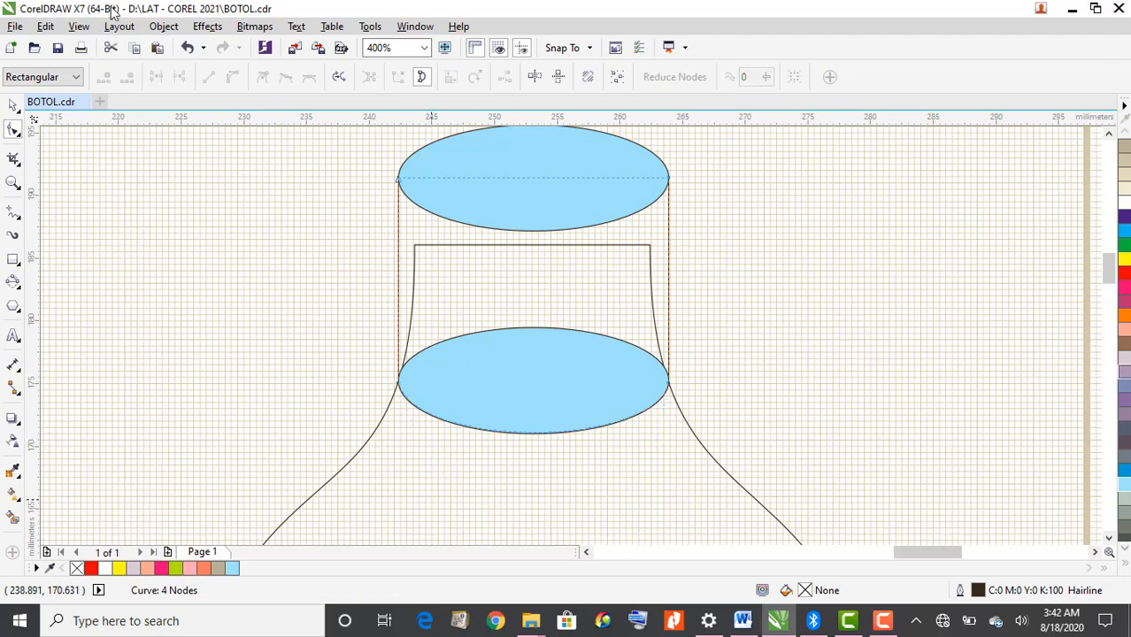
Delete the blue guide ellipse over the cap's lower end
left_click(18, 110)
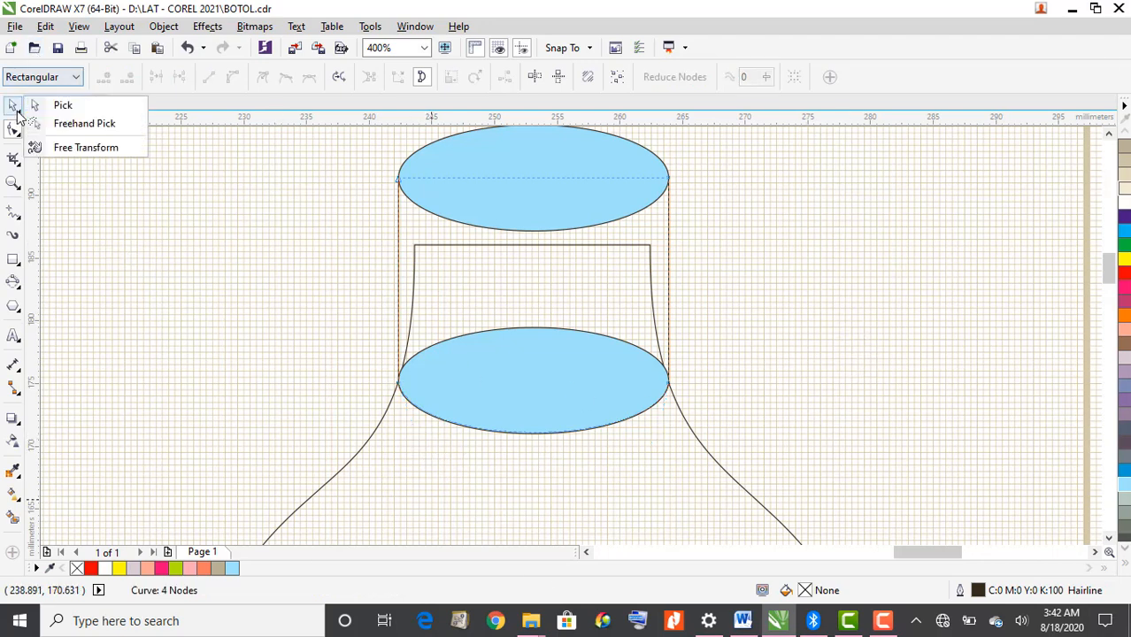
left_click(80, 106)
left_click(556, 347)
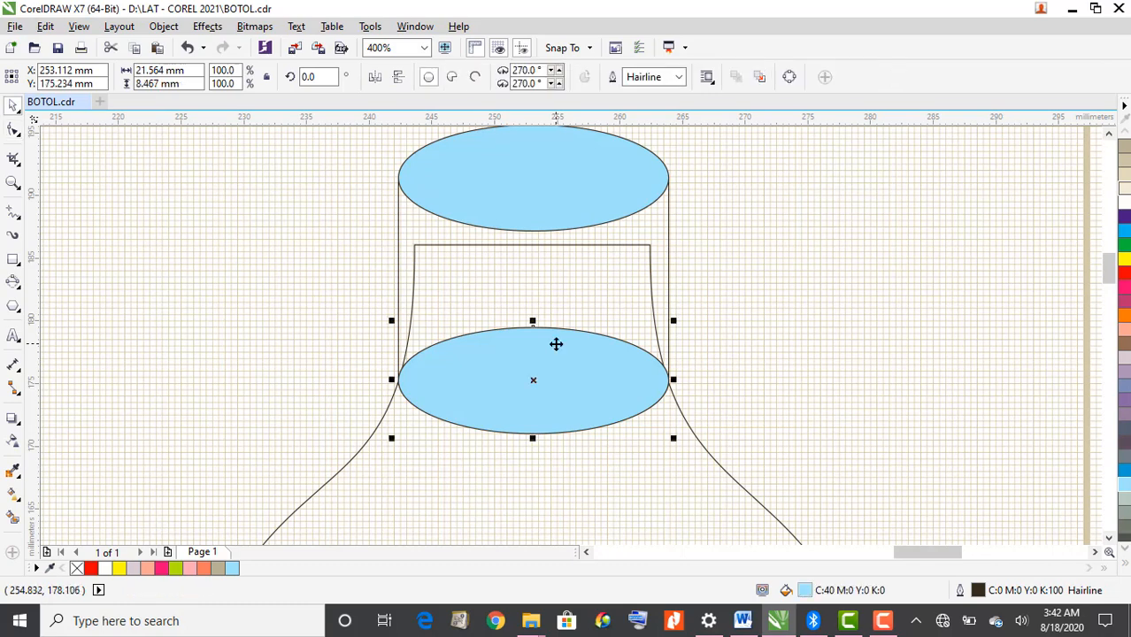
key("Delete")
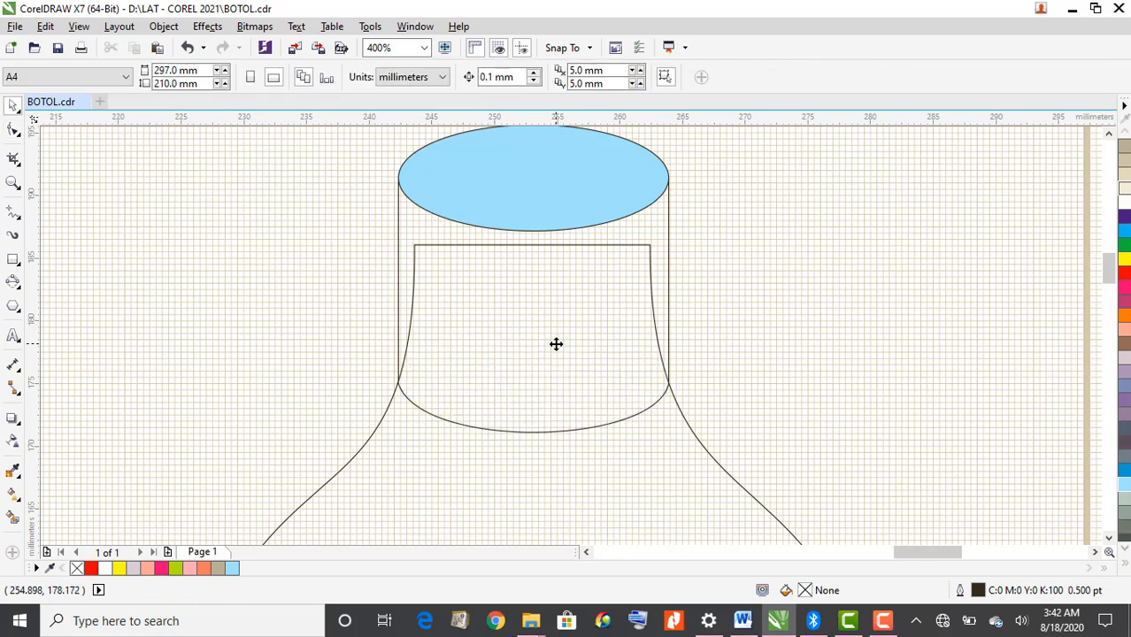
Fill the cap's body with the same light blue (C40 M0 Y0 K0) as its top ellipse
scroll(524, 311, "down", 2)
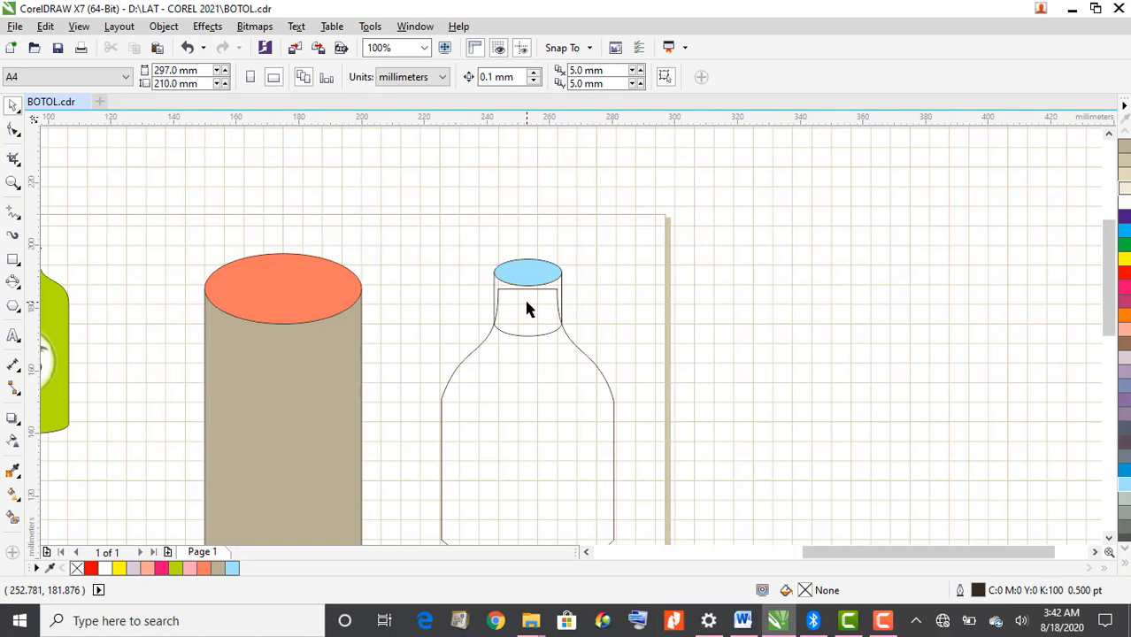
left_click(586, 551)
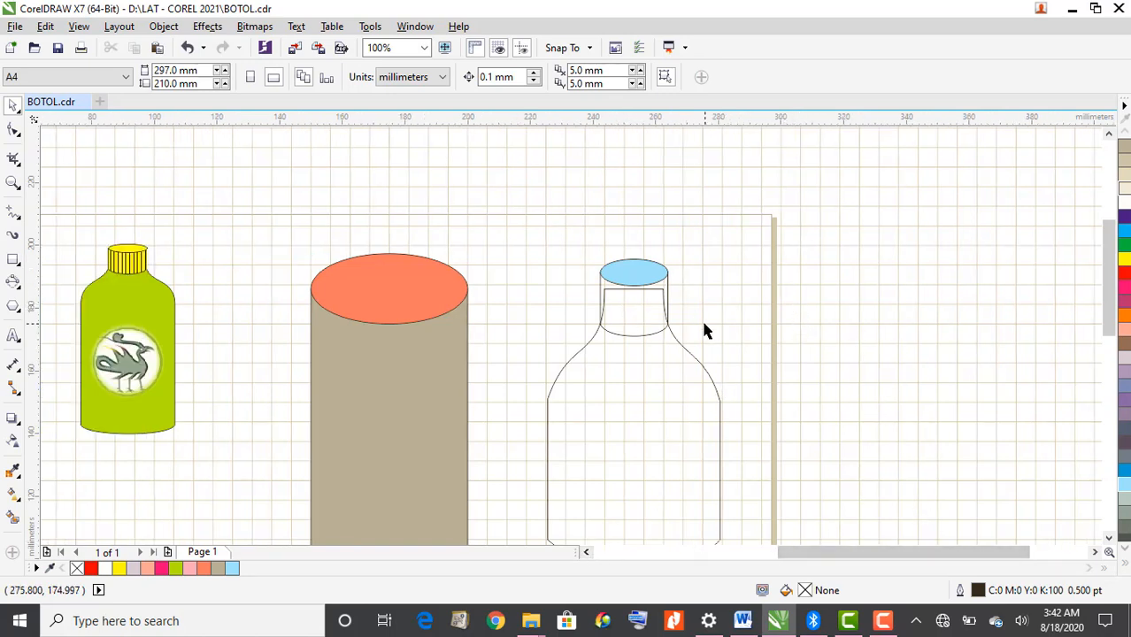
left_click(667, 295)
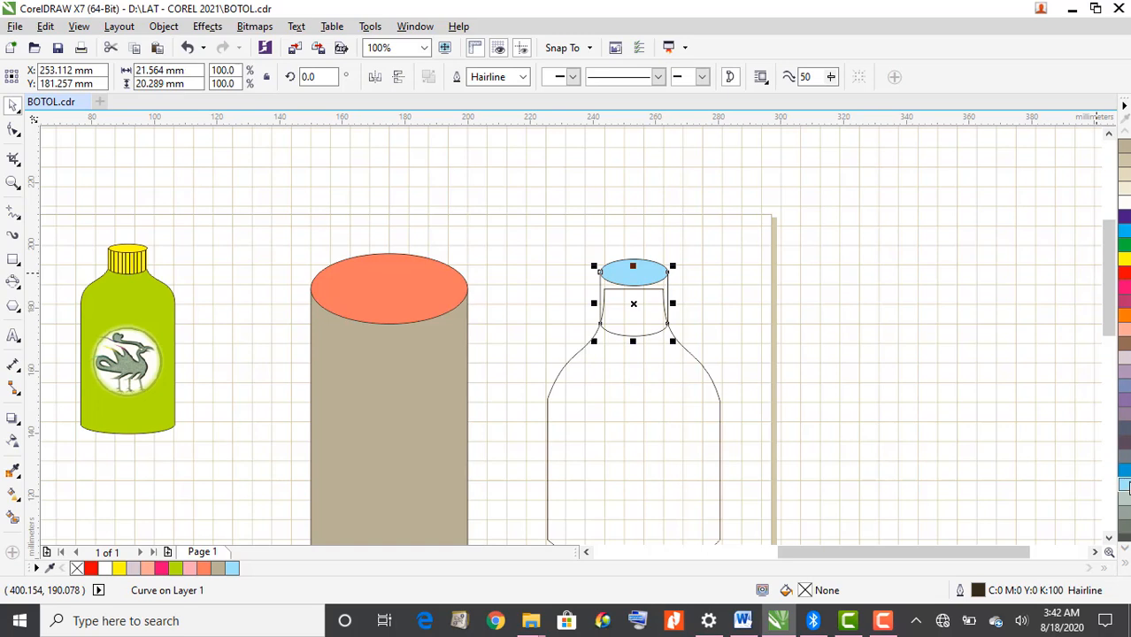
left_click(1124, 485)
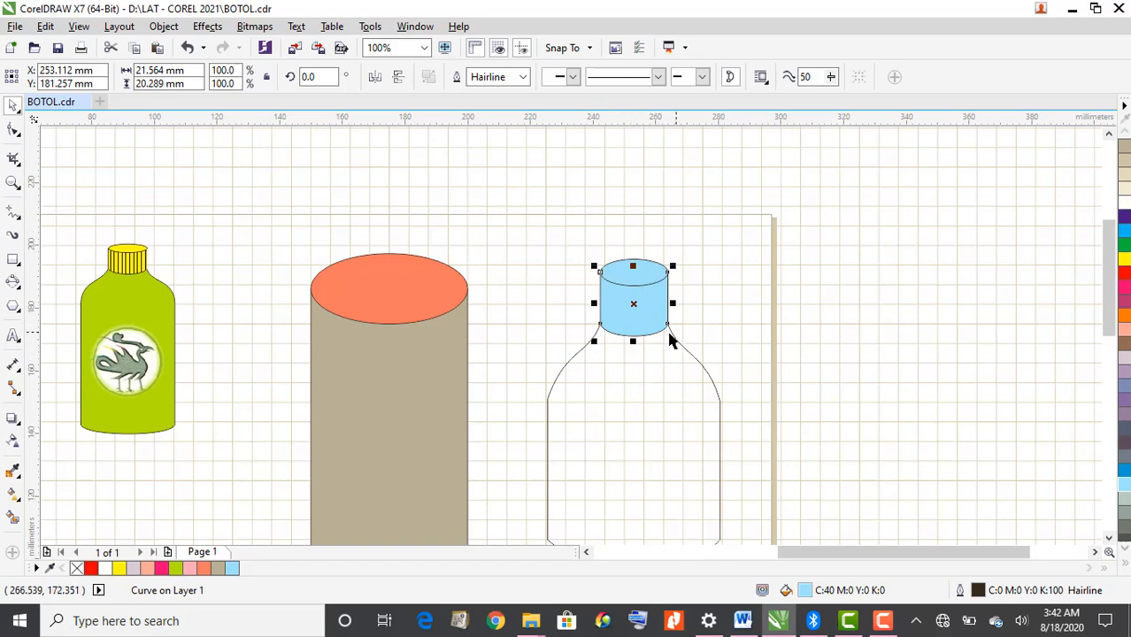
scroll(657, 345, "up", 1)
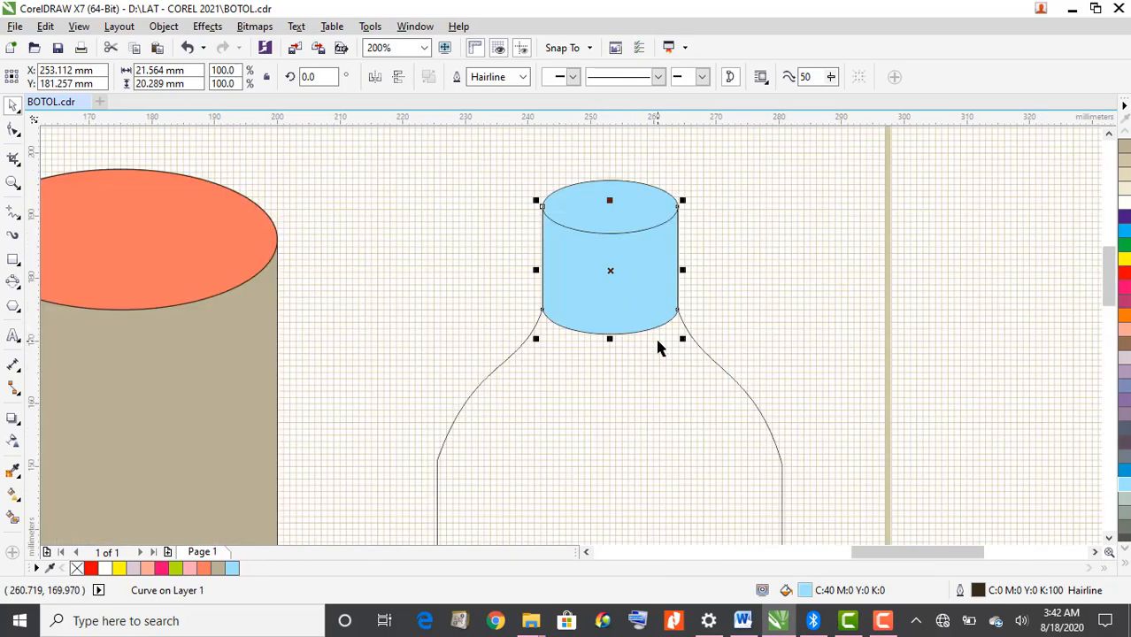
scroll(657, 348, "down", 1)
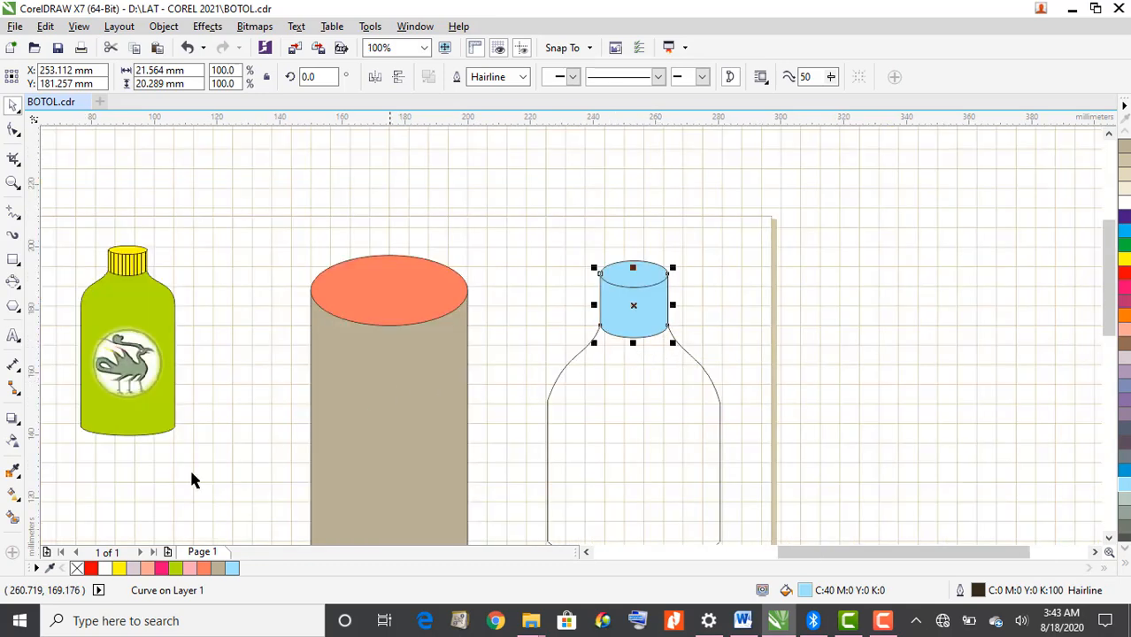
scroll(632, 314, "up", 1)
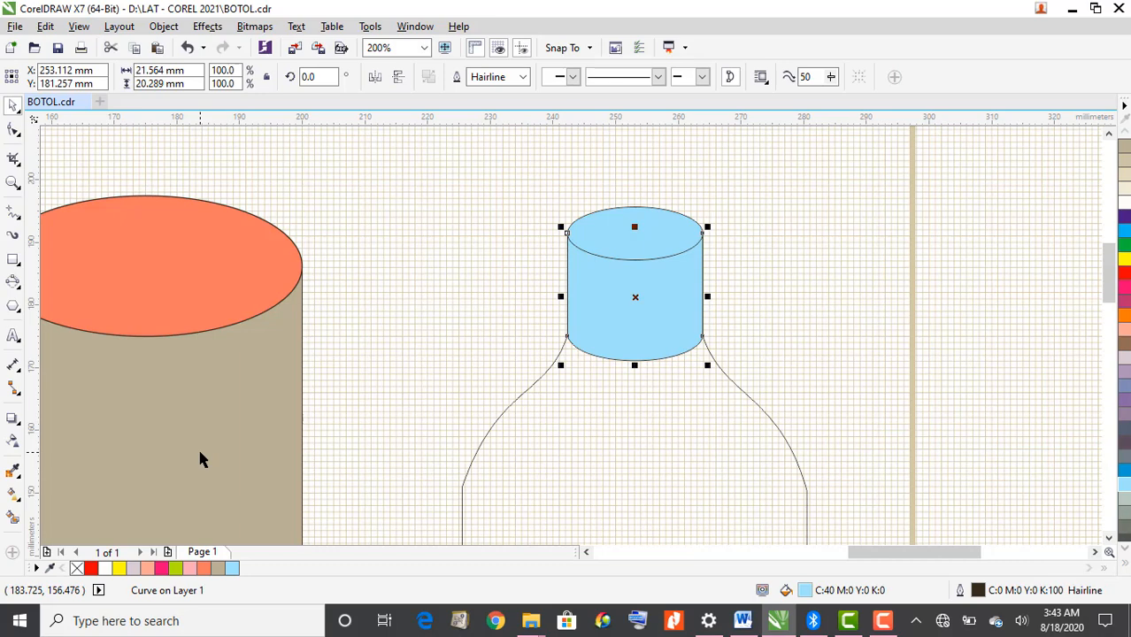
scroll(199, 458, "down", 1)
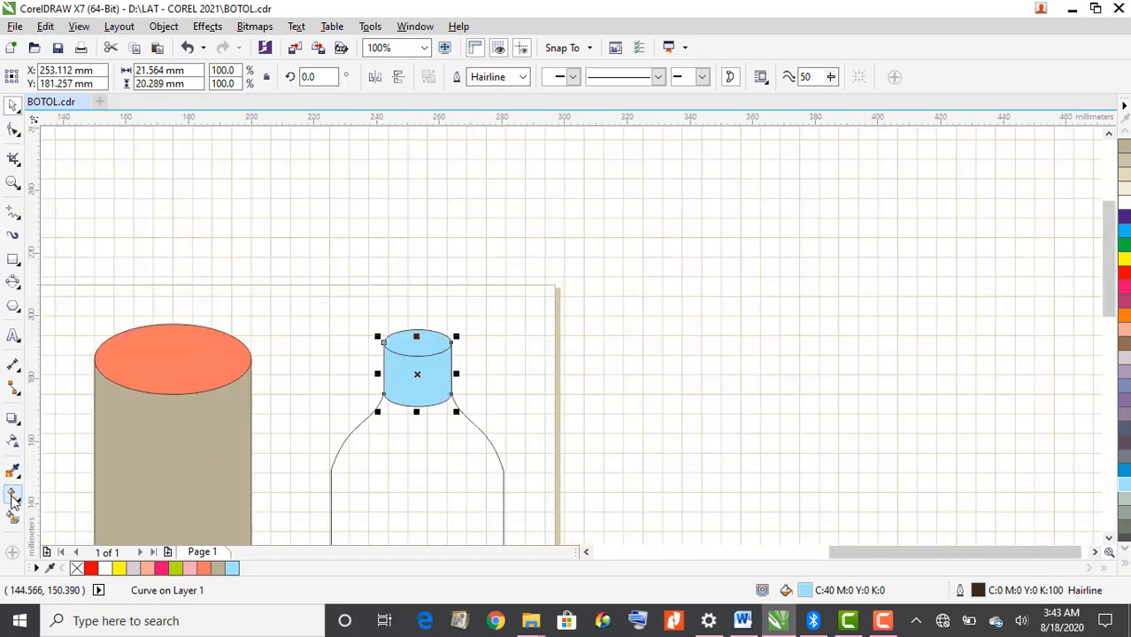
Apply a two-color pattern fill with the vertical-line pattern to the cap's body
left_click(12, 496)
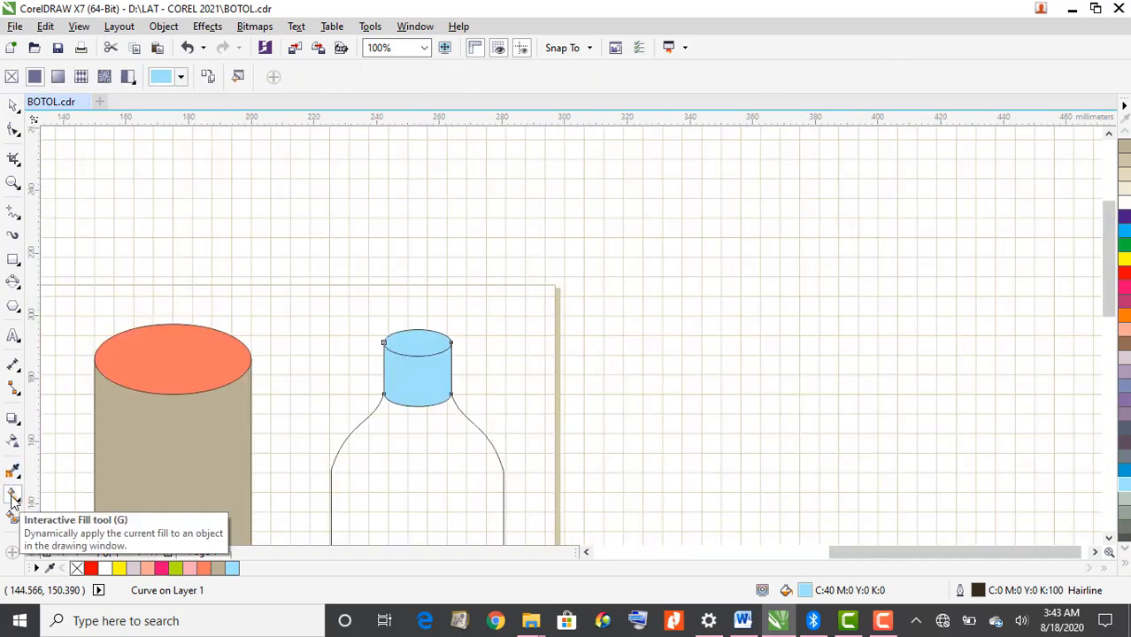
left_click(129, 80)
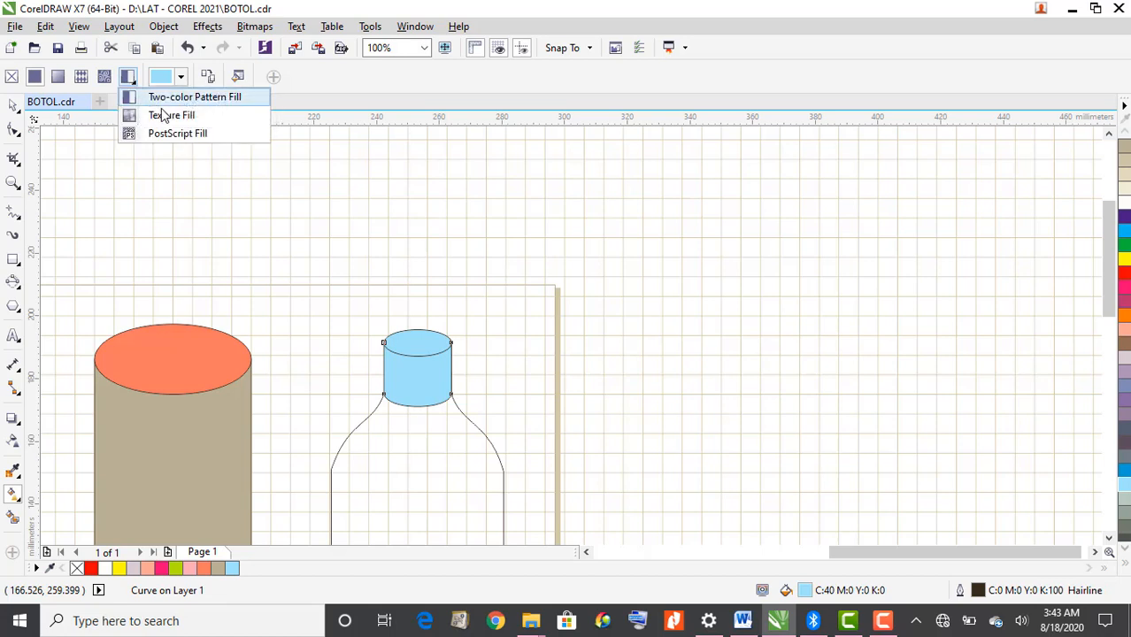
left_click(194, 98)
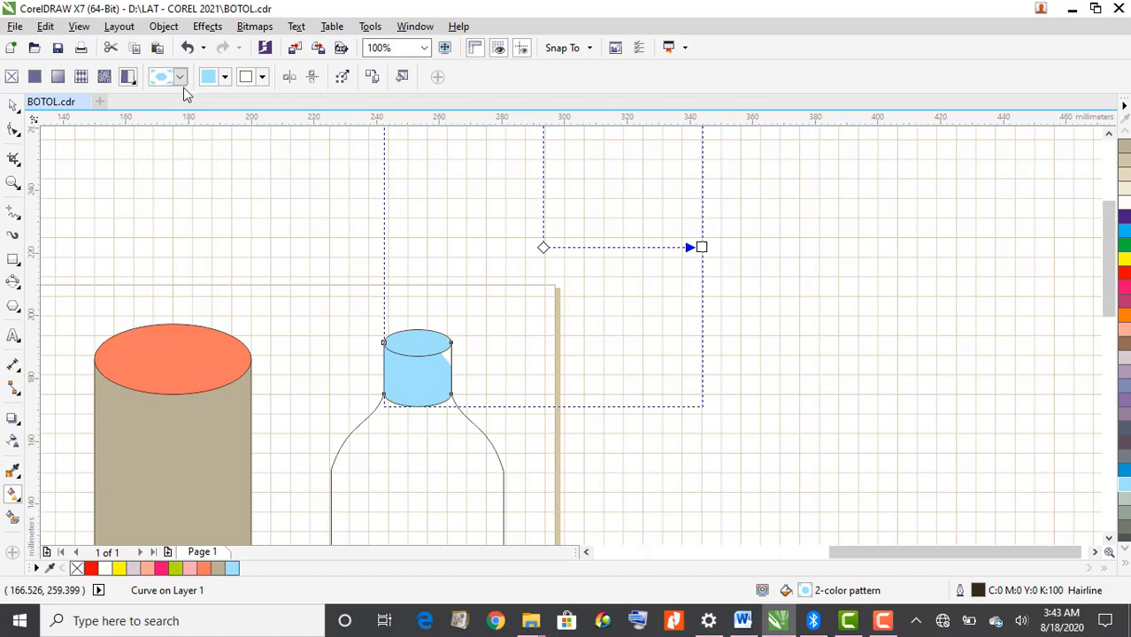
left_click(180, 78)
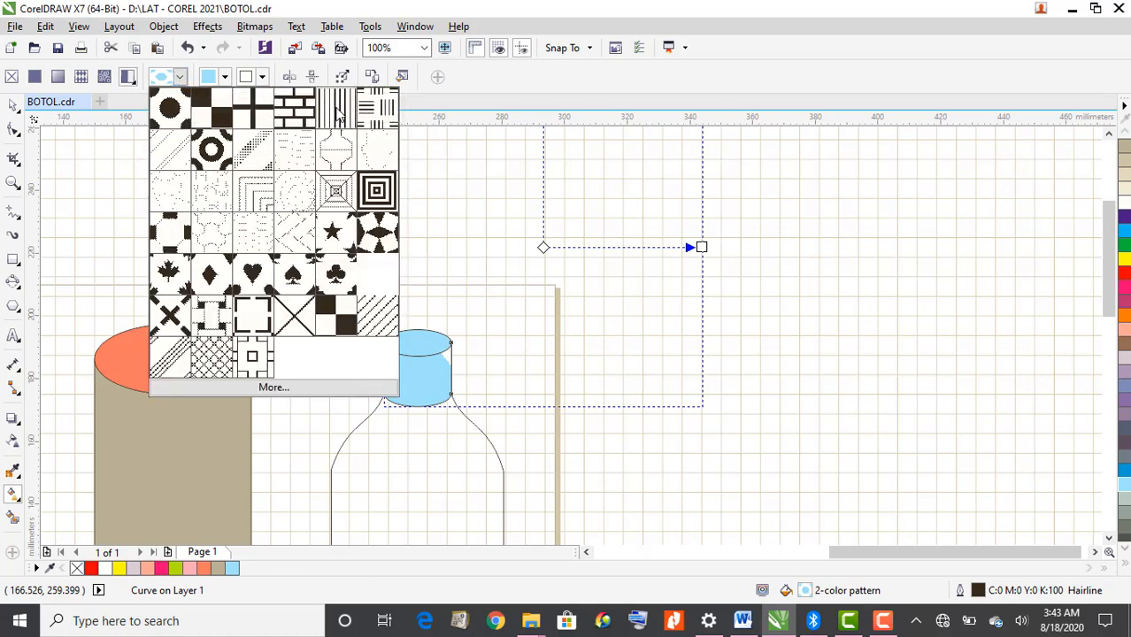
left_click(338, 114)
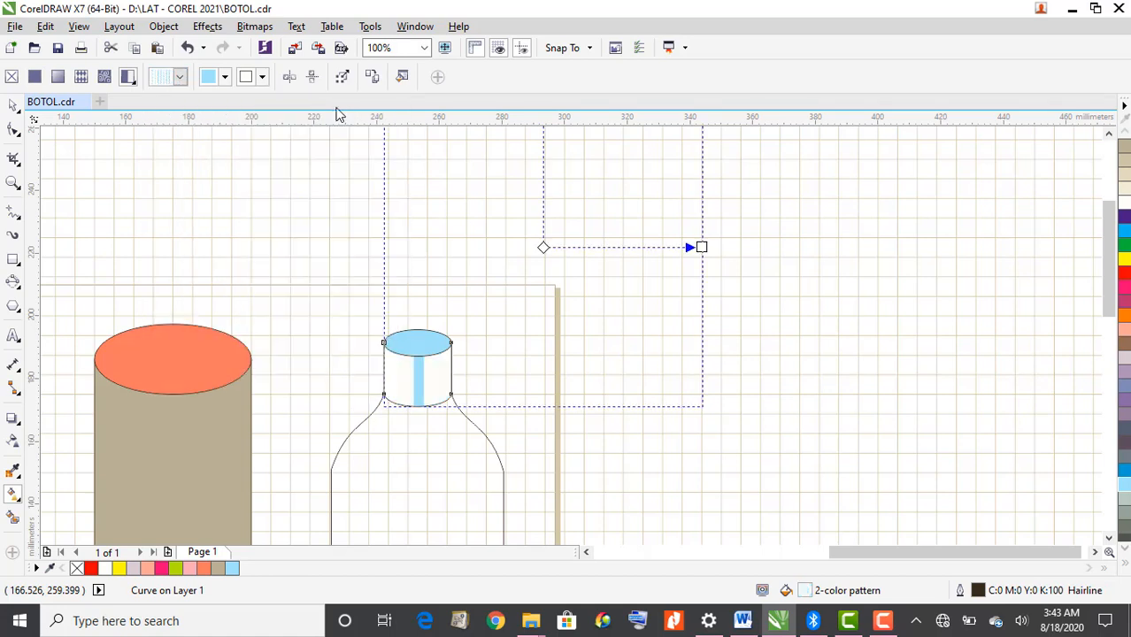
Set the cap pattern's front color to black (C75 M68 Y65 K90) and its back color to the light blue sampled from the top ellipse
left_click(210, 82)
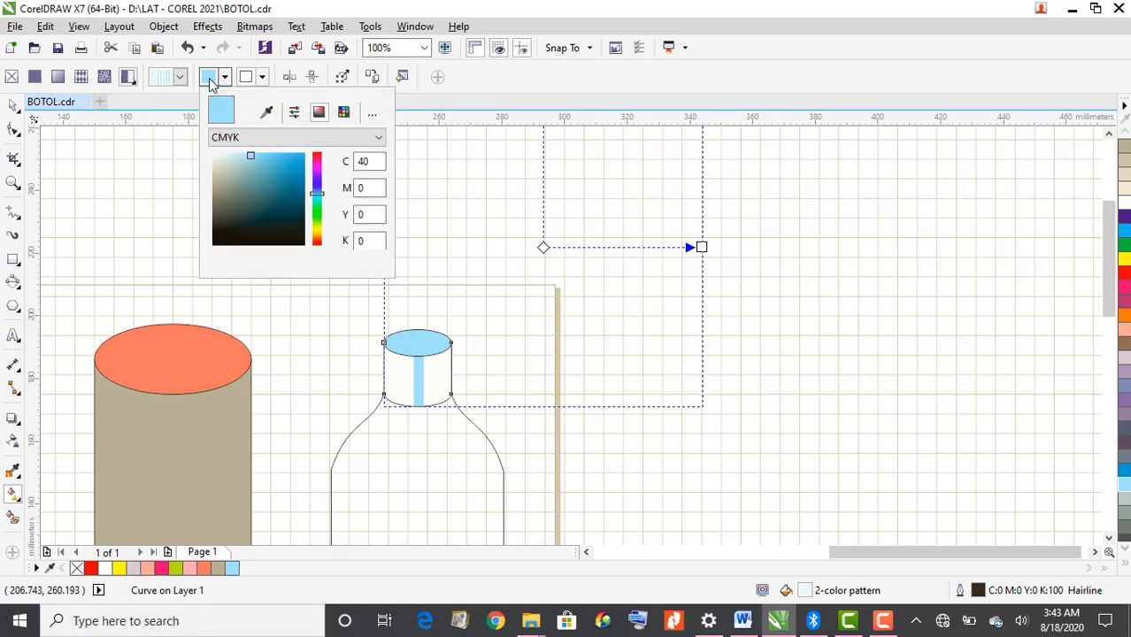
left_click_drag(286, 234, 313, 262)
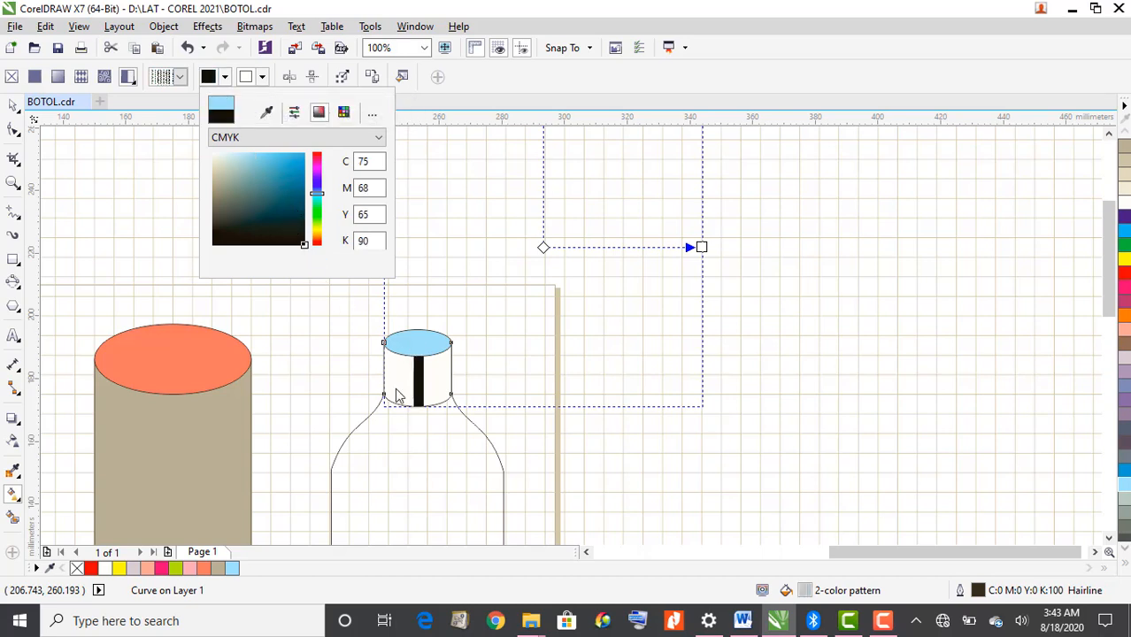
left_click(245, 79)
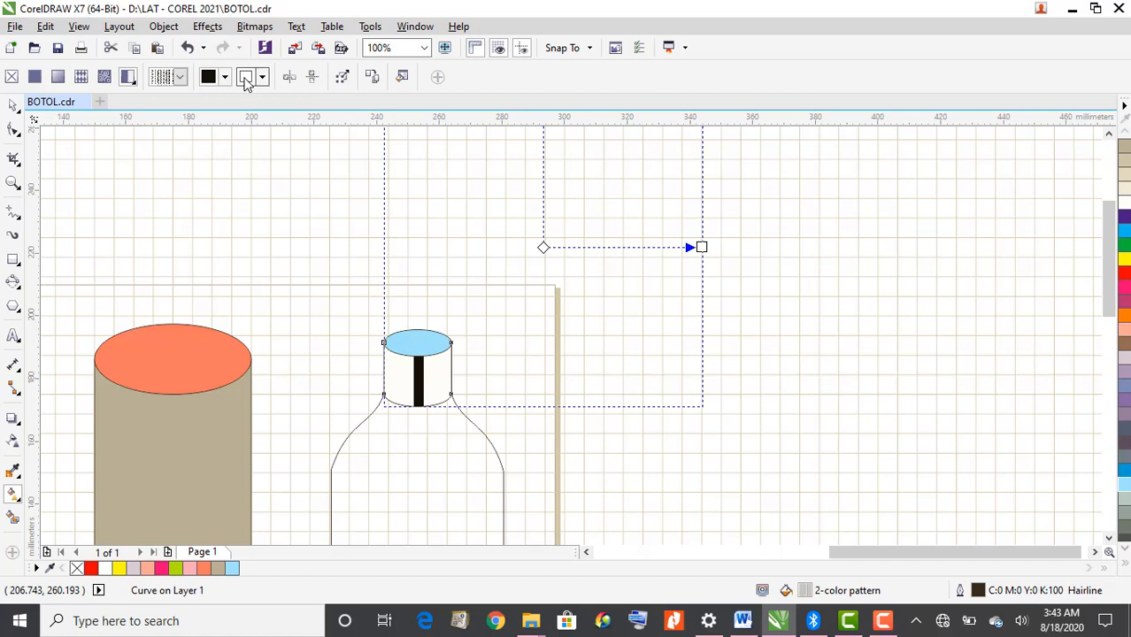
left_click(245, 79)
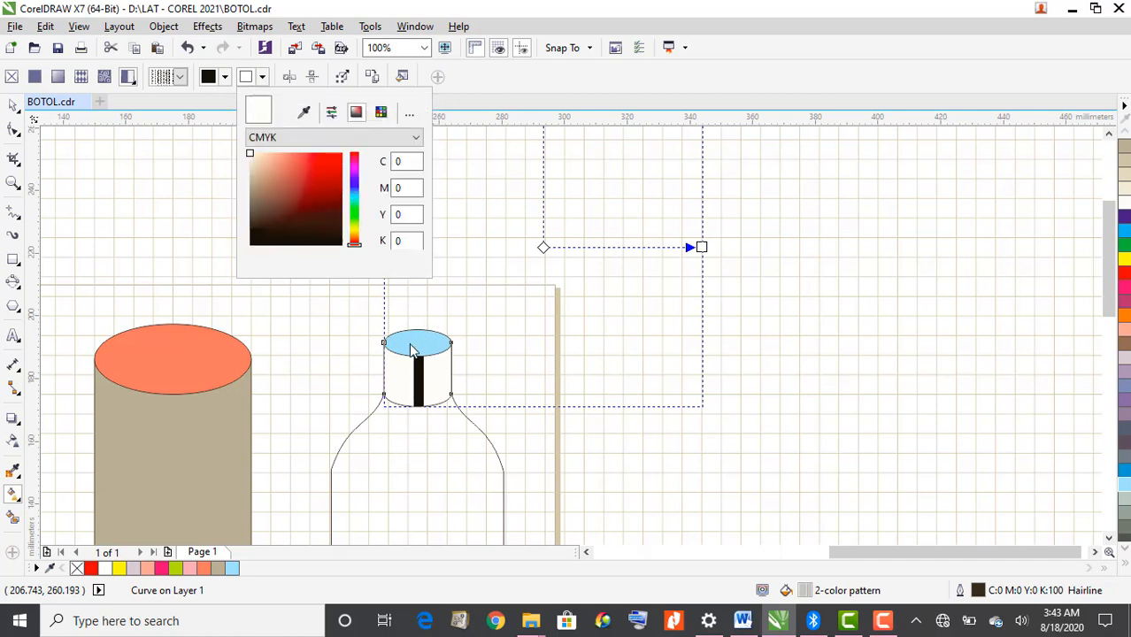
left_click(304, 113)
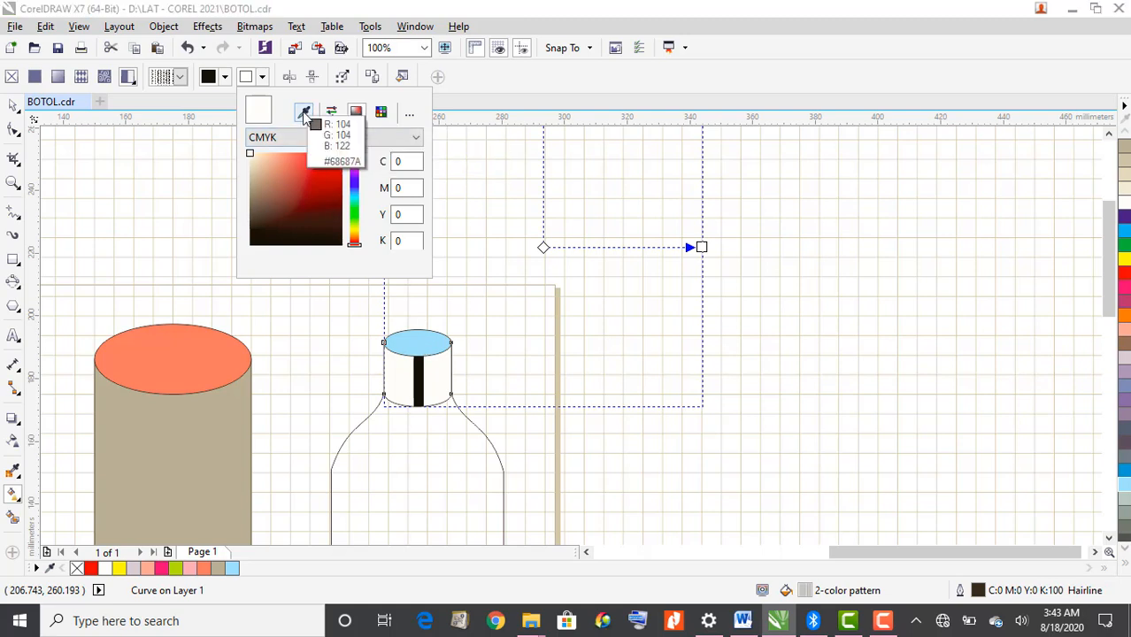
left_click(429, 336)
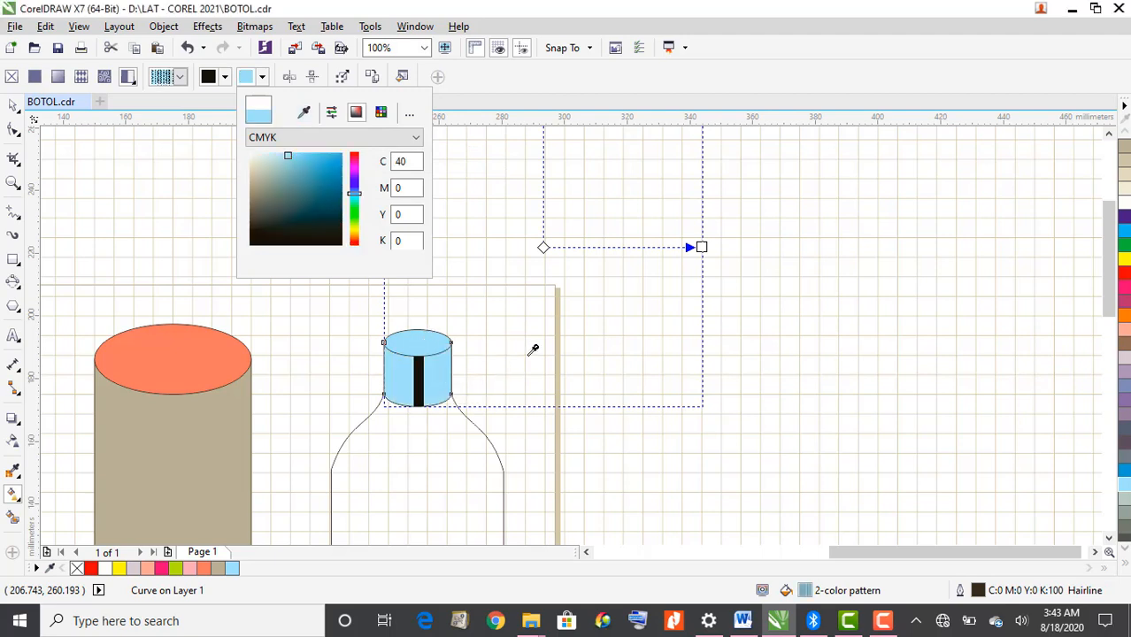
left_click(478, 142)
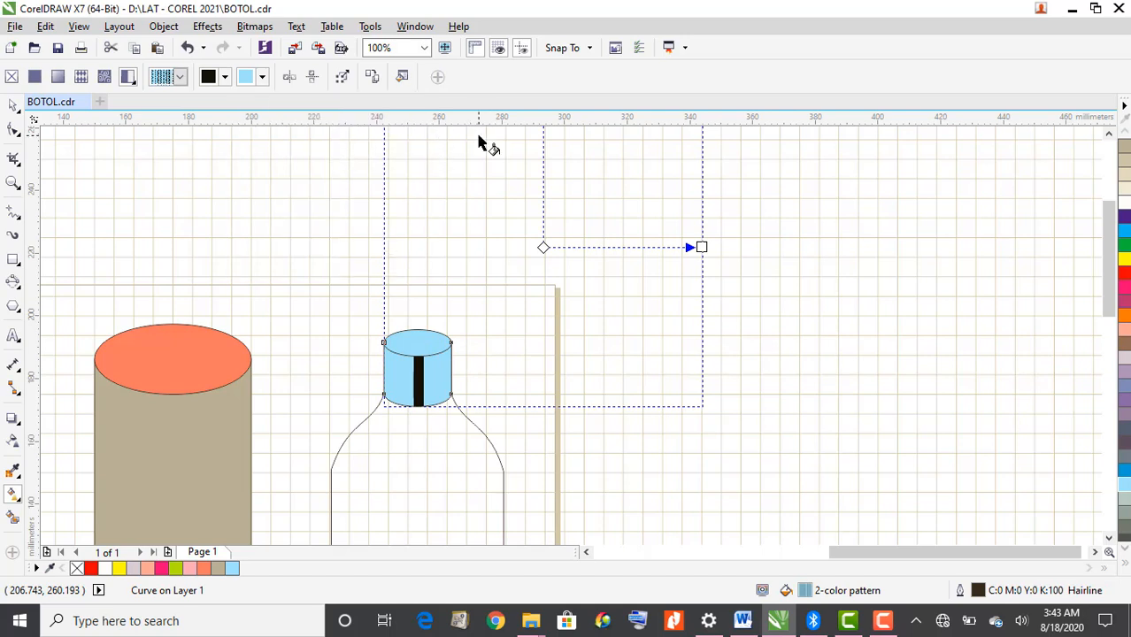
Shrink the cap's pattern tile to slightly wider than the cap and center it on the cap's body
left_click(1109, 134)
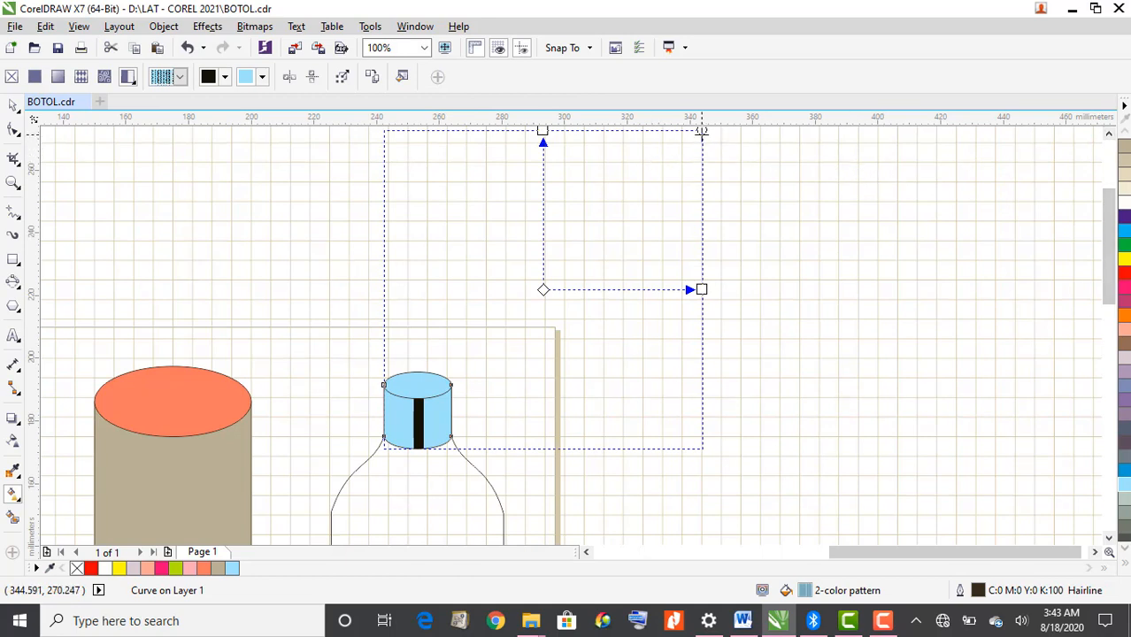
left_click_drag(702, 130, 608, 224)
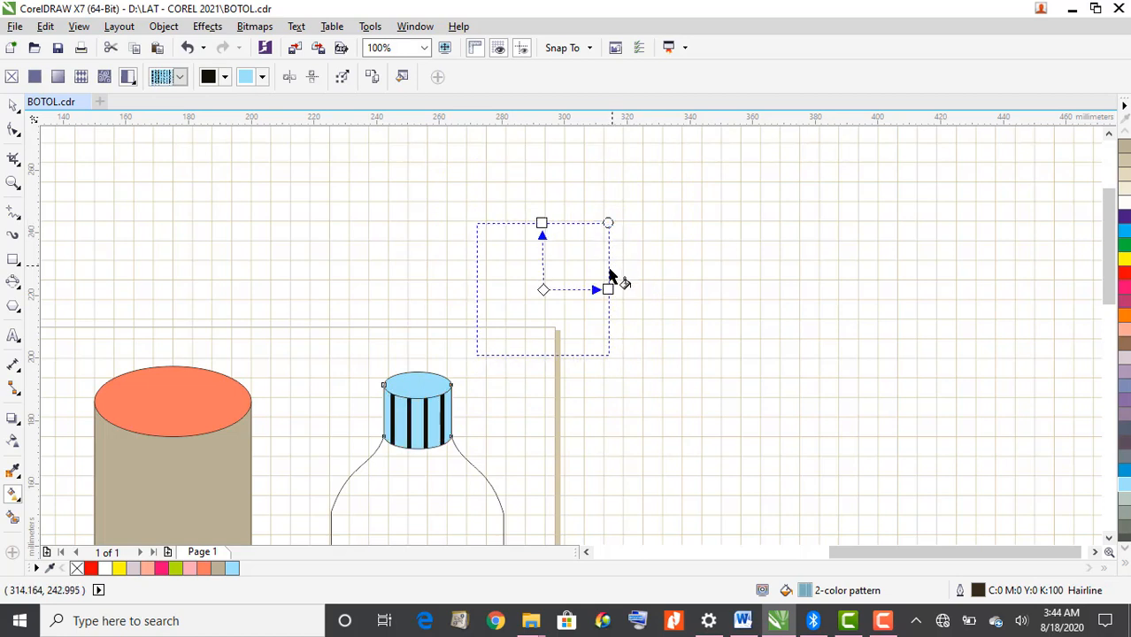
left_click_drag(545, 289, 419, 423)
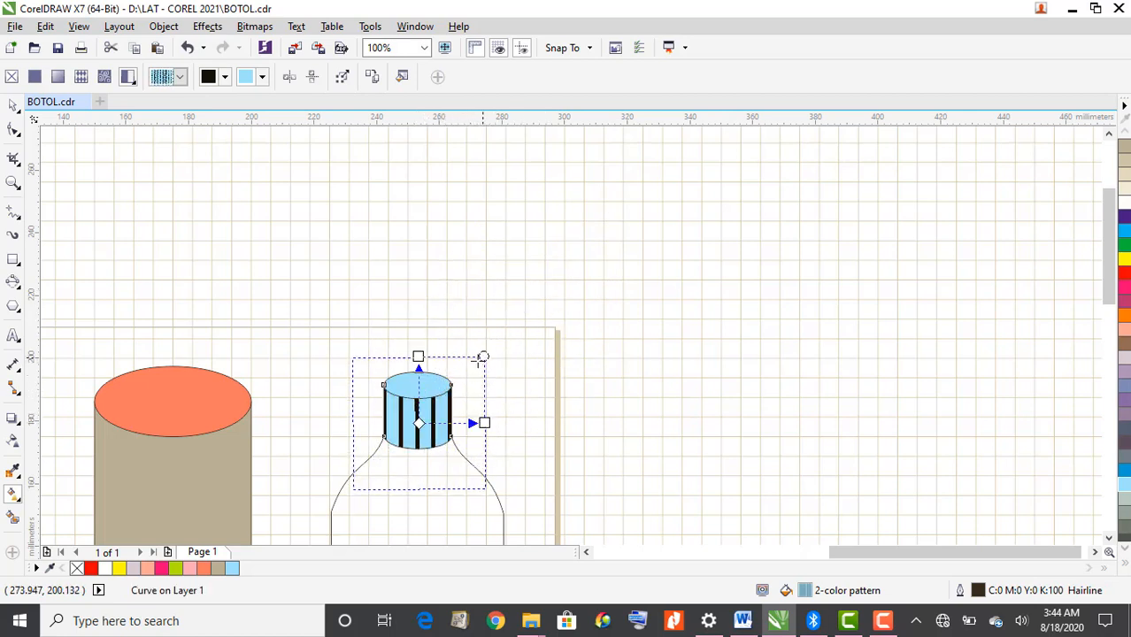
left_click_drag(483, 357, 459, 381)
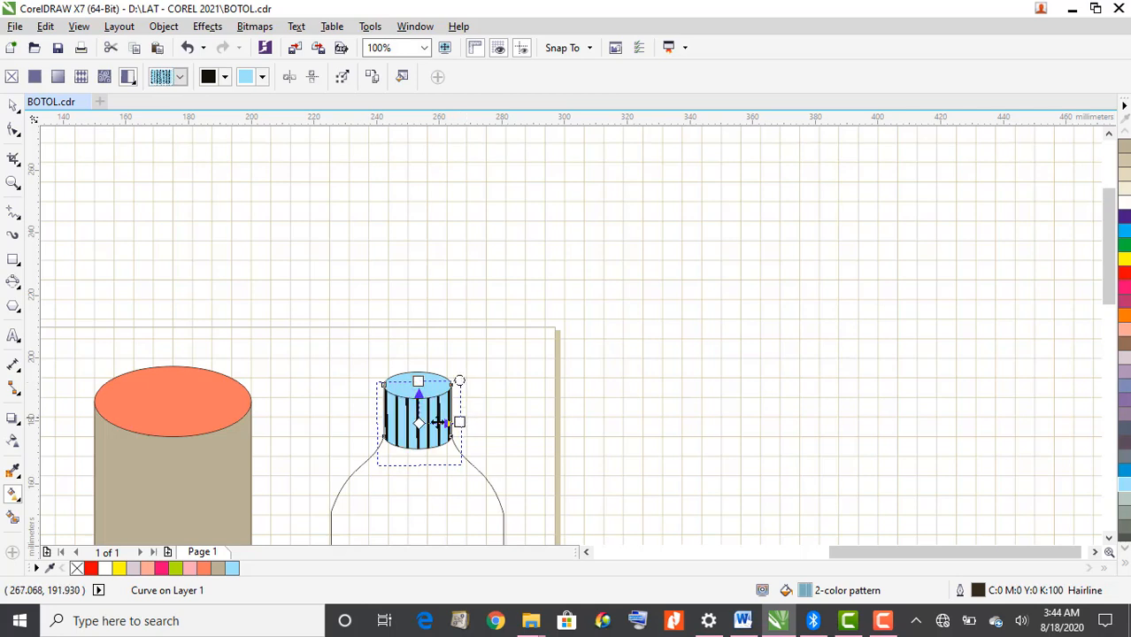
Enlarge the cap's pattern tile slightly and straighten it so five upright black stripes span the body, and deselect the cap
scroll(447, 414, "up", 1)
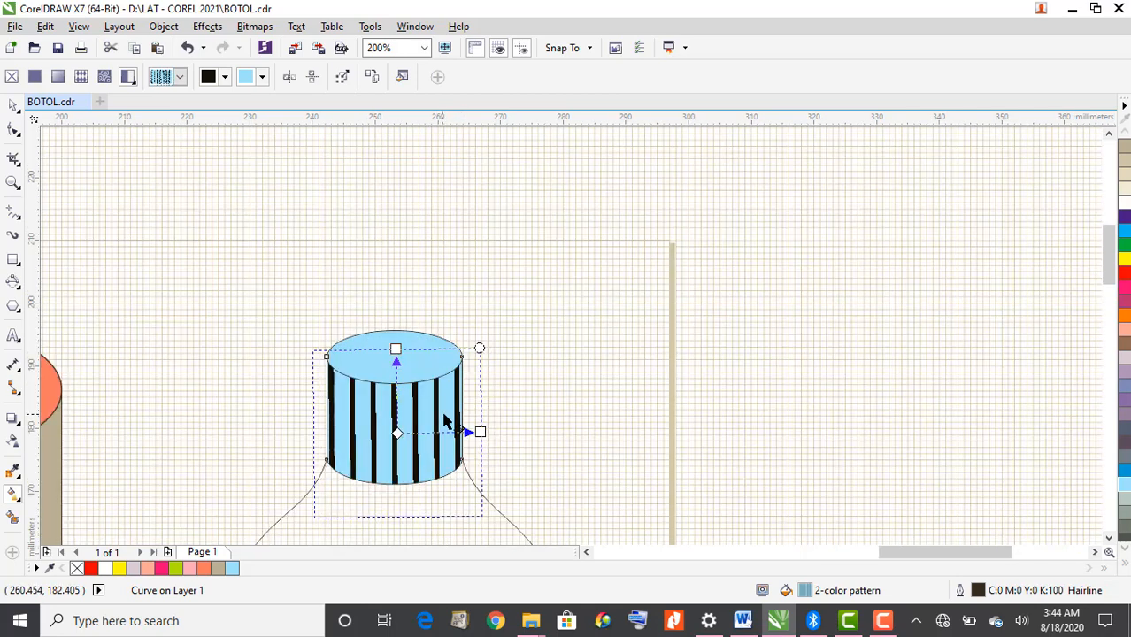
left_click_drag(483, 343, 494, 336)
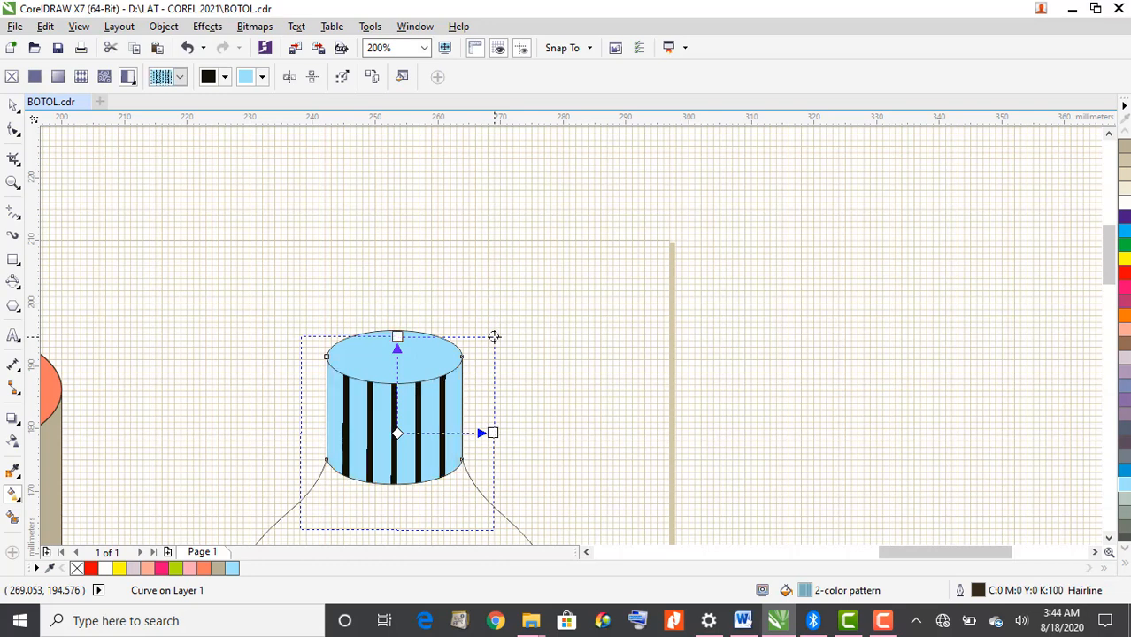
left_click_drag(494, 336, 497, 330)
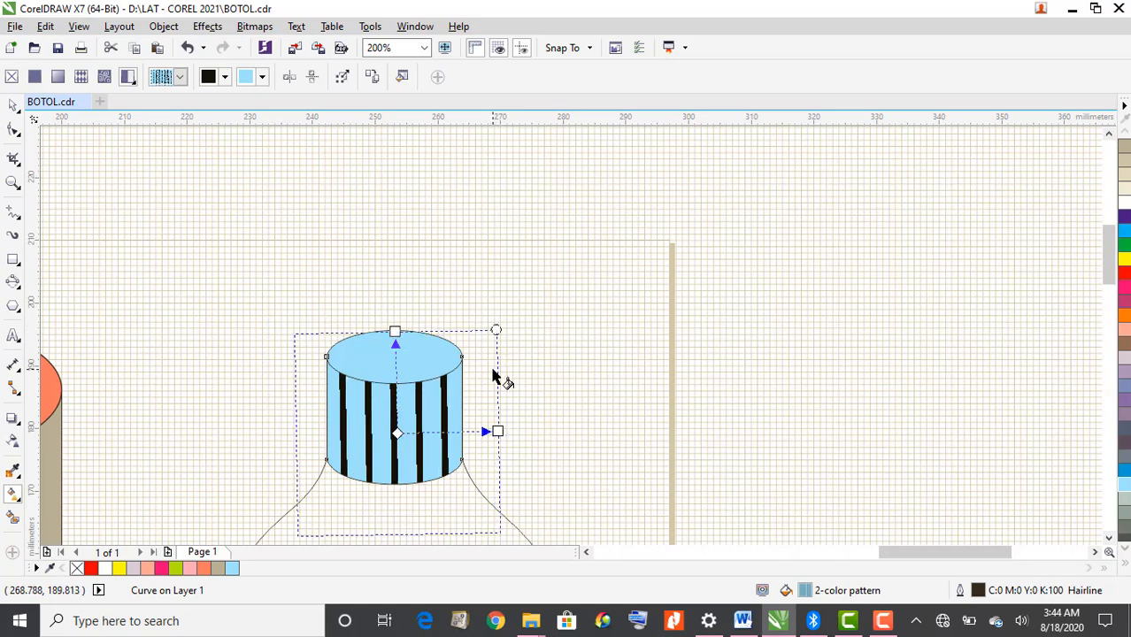
scroll(493, 369, "up", 1)
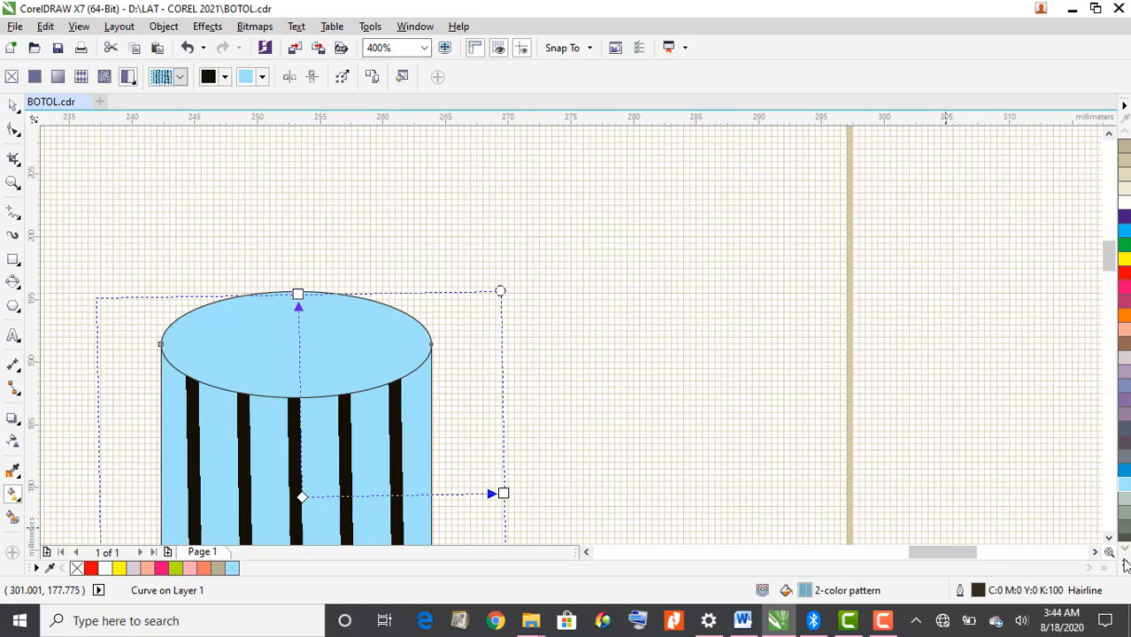
scroll(1112, 550, "down", 3)
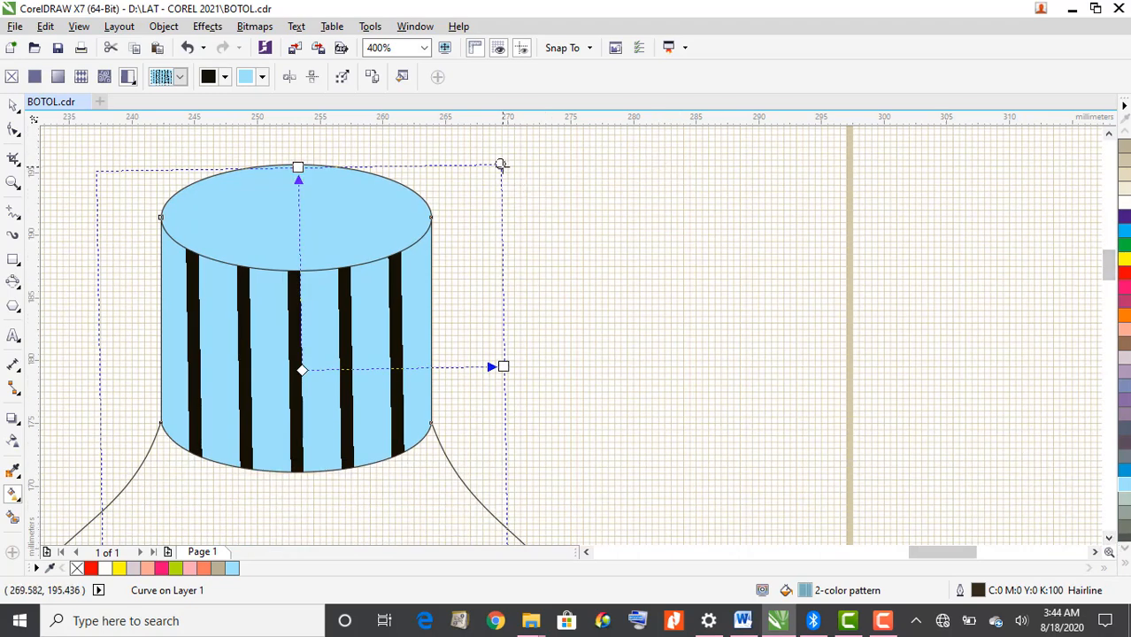
mouse_move(501, 164)
left_mouse_down()
mouse_move(513, 171)
mouse_move(511, 160)
left_mouse_up()
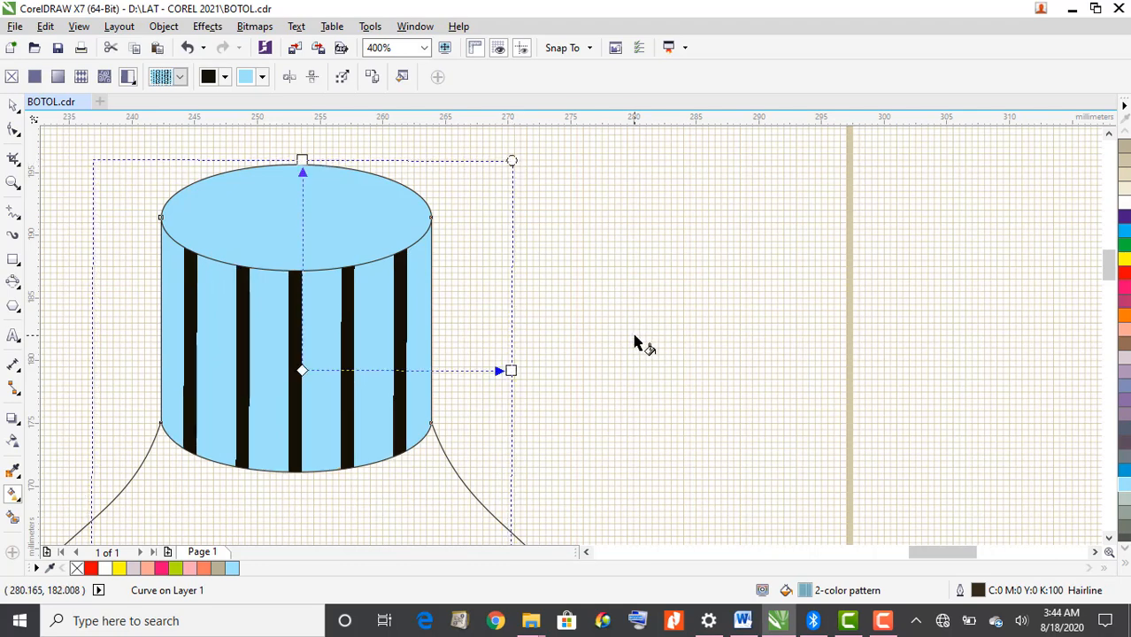
scroll(636, 341, "down", 1)
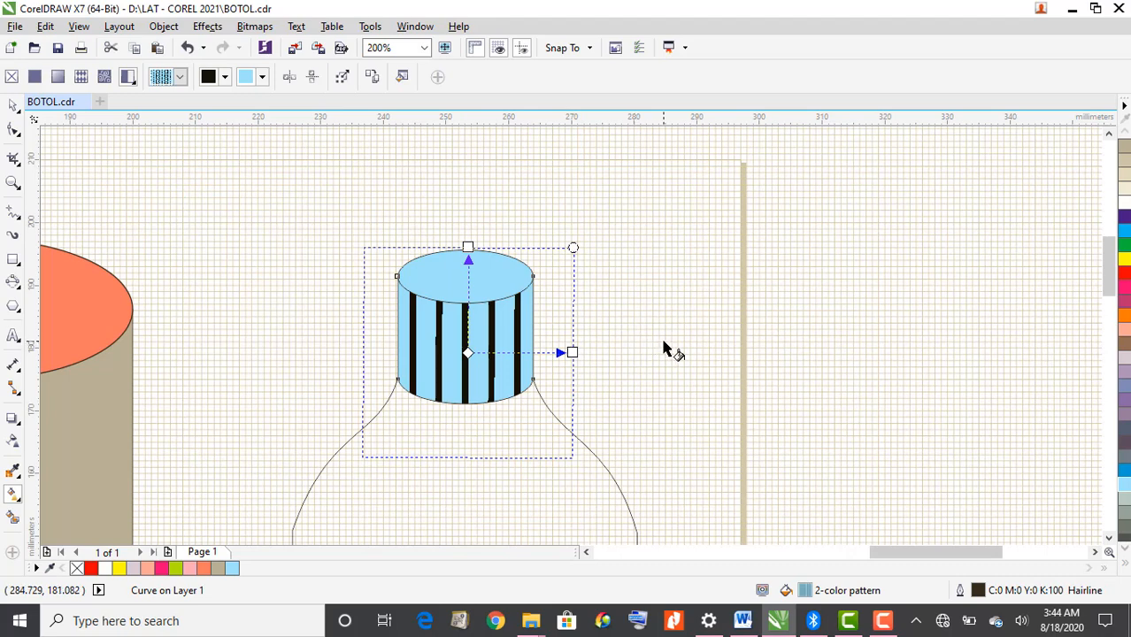
scroll(664, 347, "down", 1)
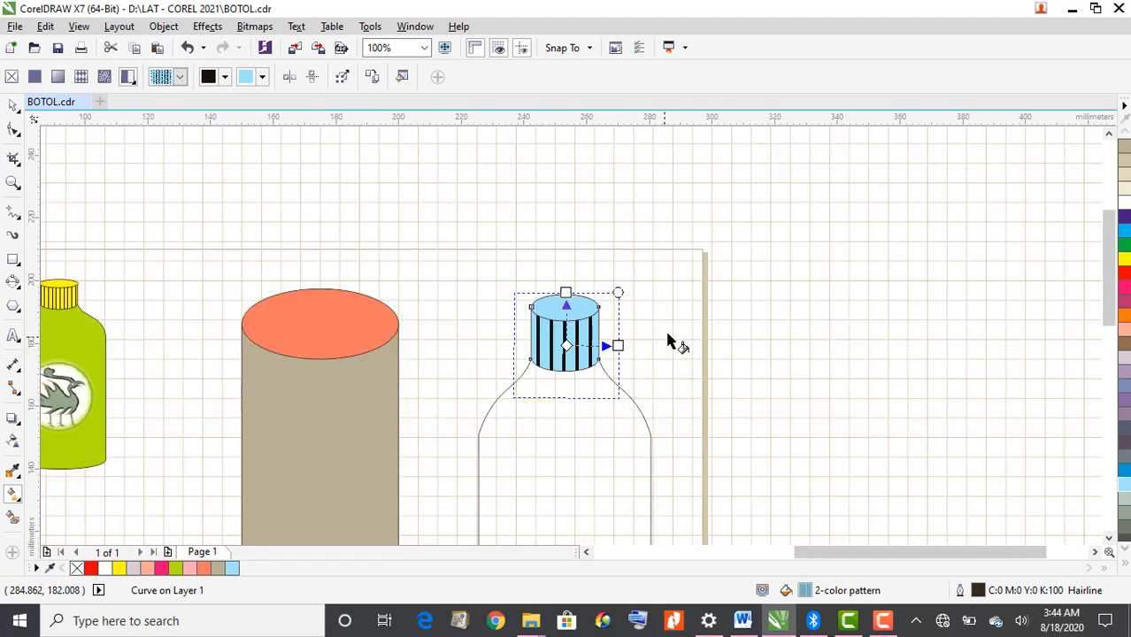
left_click(13, 105)
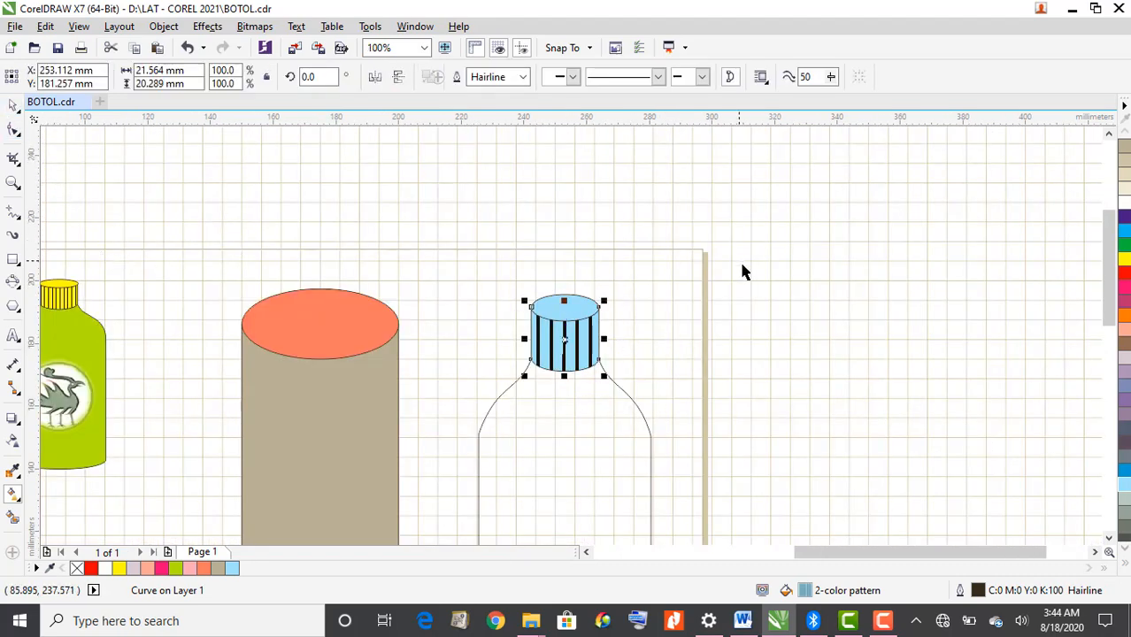
left_click(666, 332)
Fill the bottle's body with pink (C20 M40 Y0 K0) and deselect it
scroll(667, 332, "down", 1)
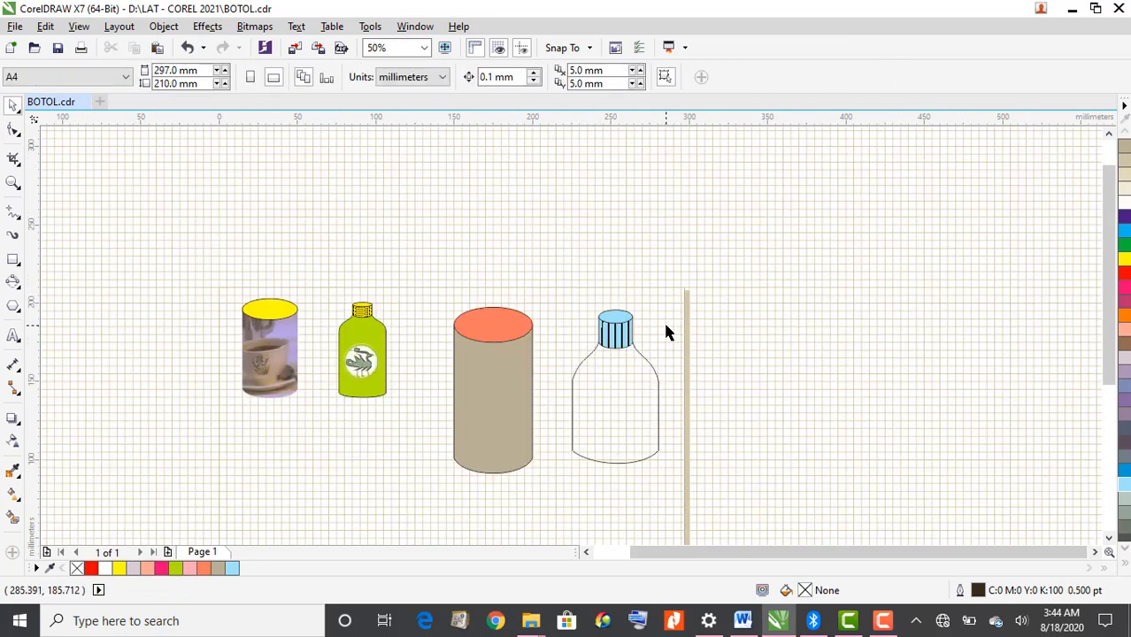
left_click(647, 396)
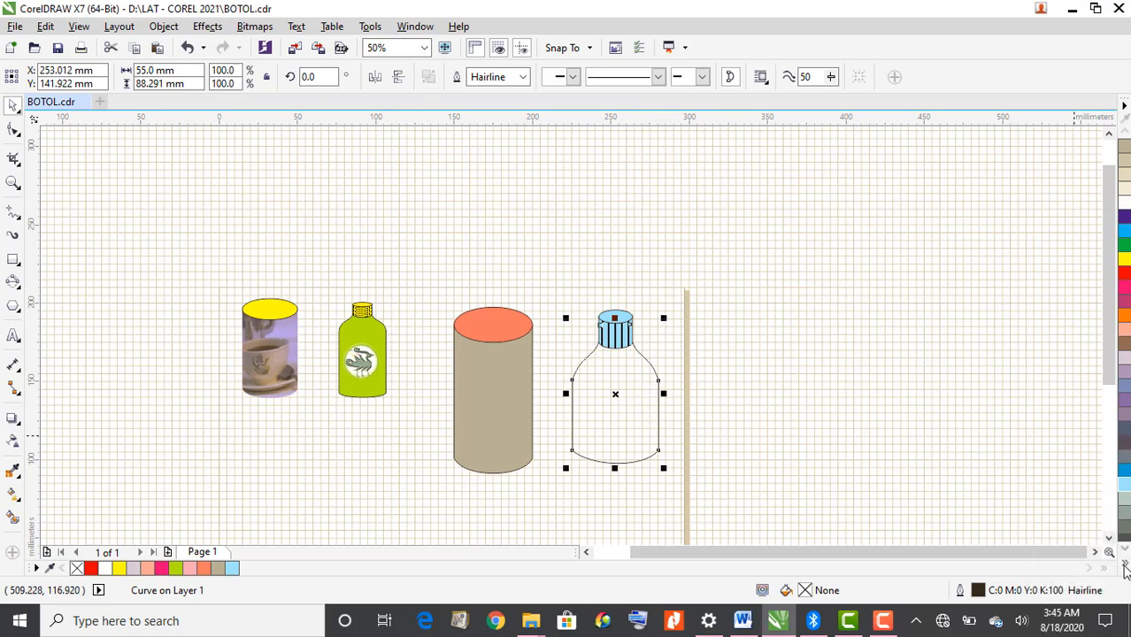
left_click(1125, 569)
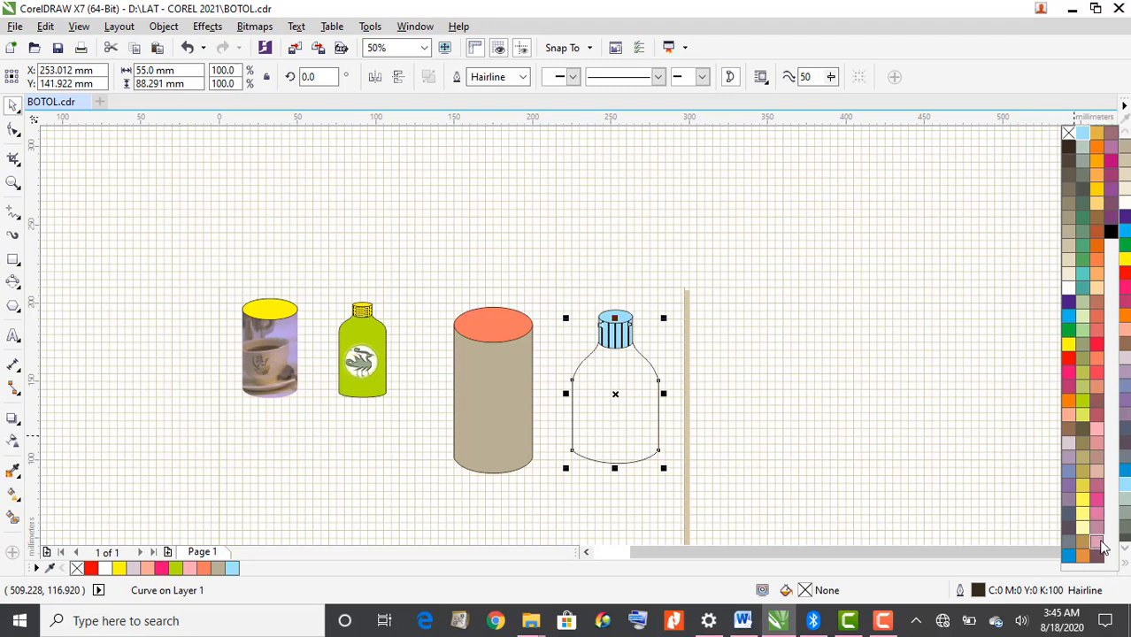
left_click(1099, 542)
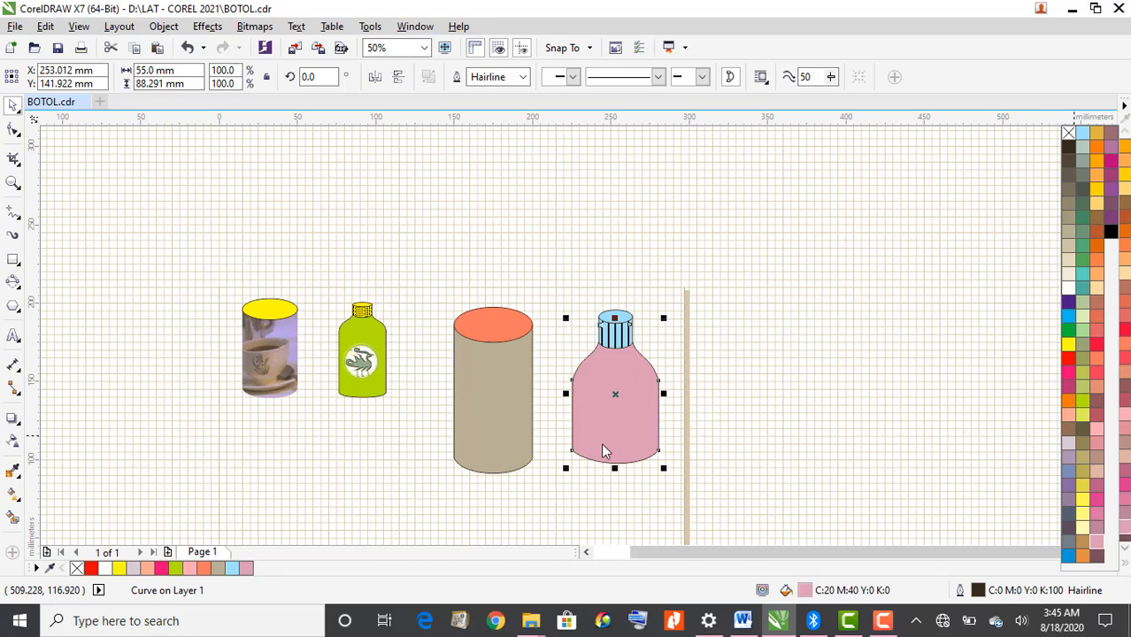
left_click(585, 280)
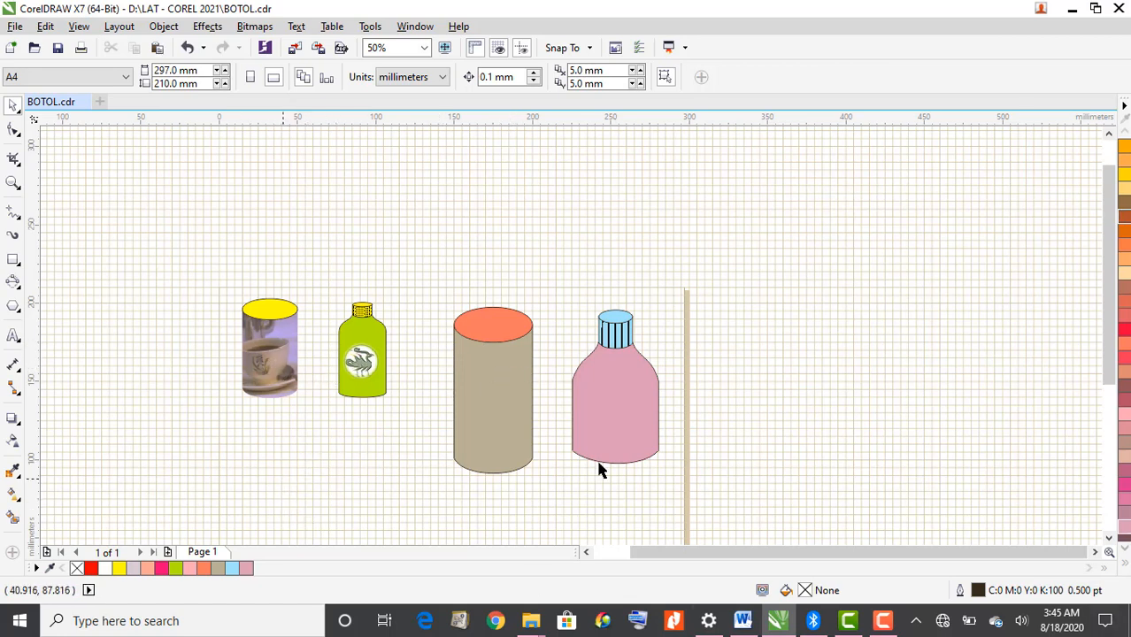
Start importing a JPG picture and open the folder C:\Program Files (x86)\Microsoft Office\CLIPART\PUB60COR
left_click(15, 27)
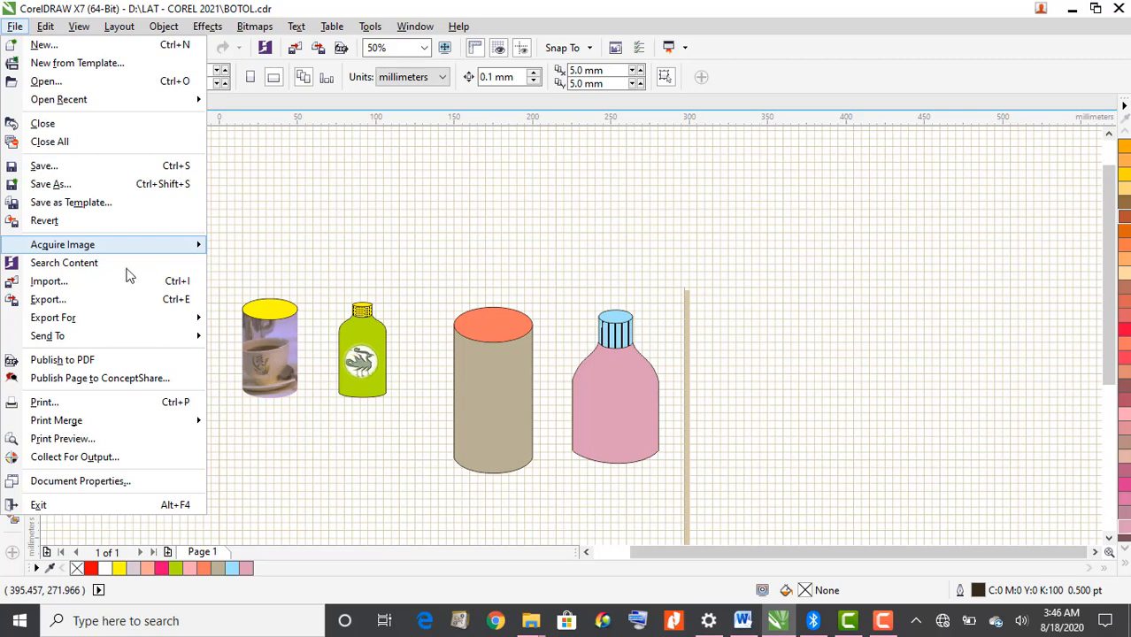
left_click(78, 283)
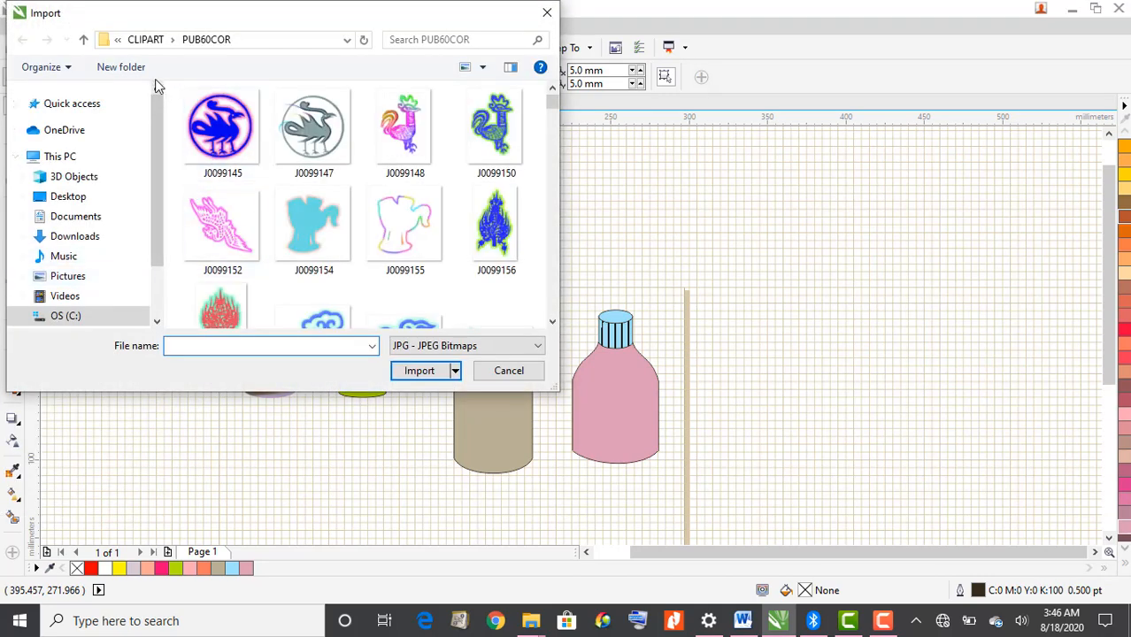
left_click(111, 324)
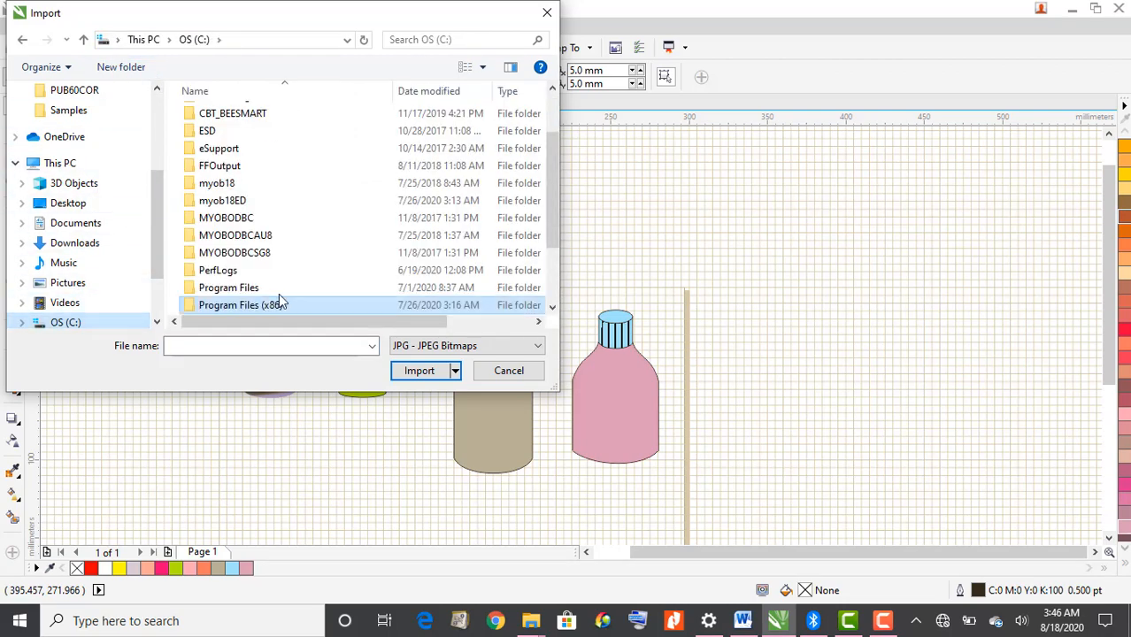
scroll(292, 281, "down", 2)
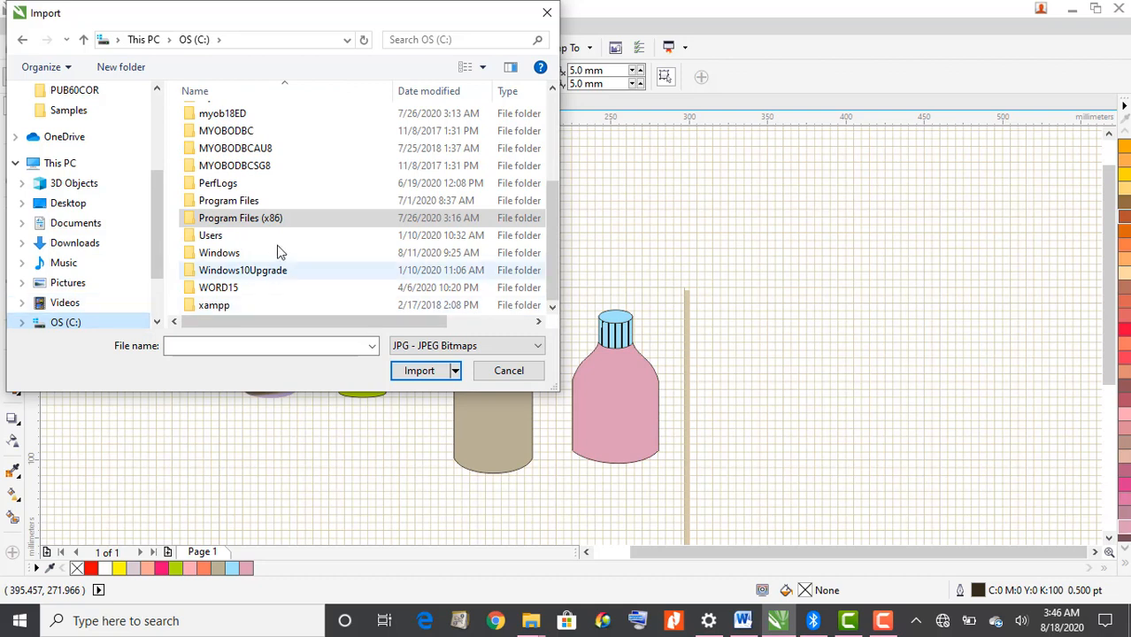
left_click(271, 221)
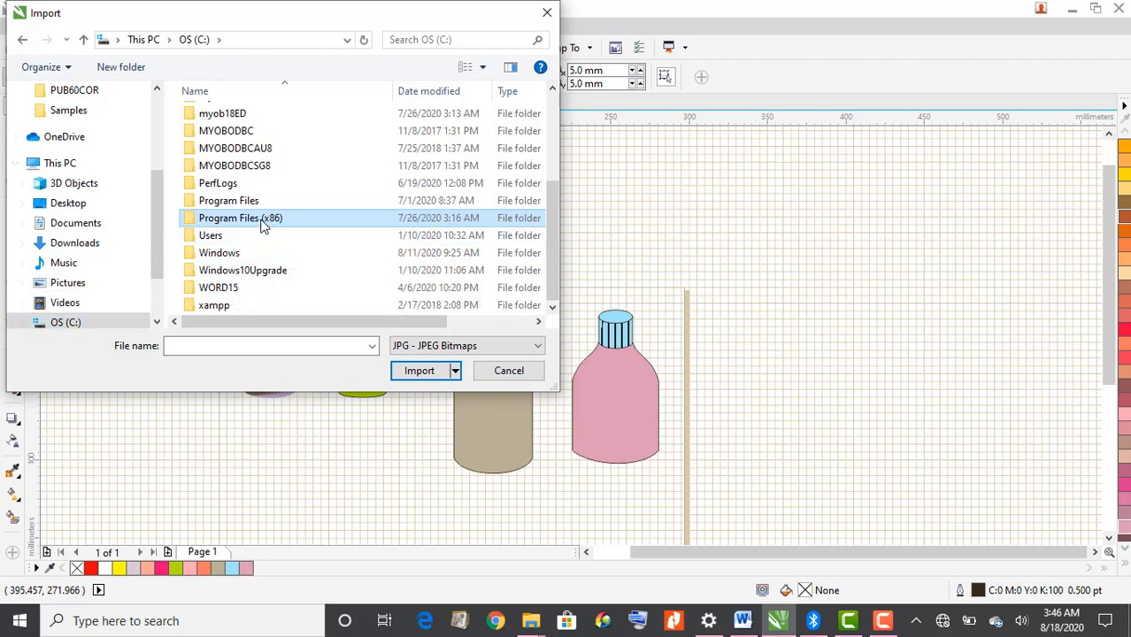
double_click(263, 221)
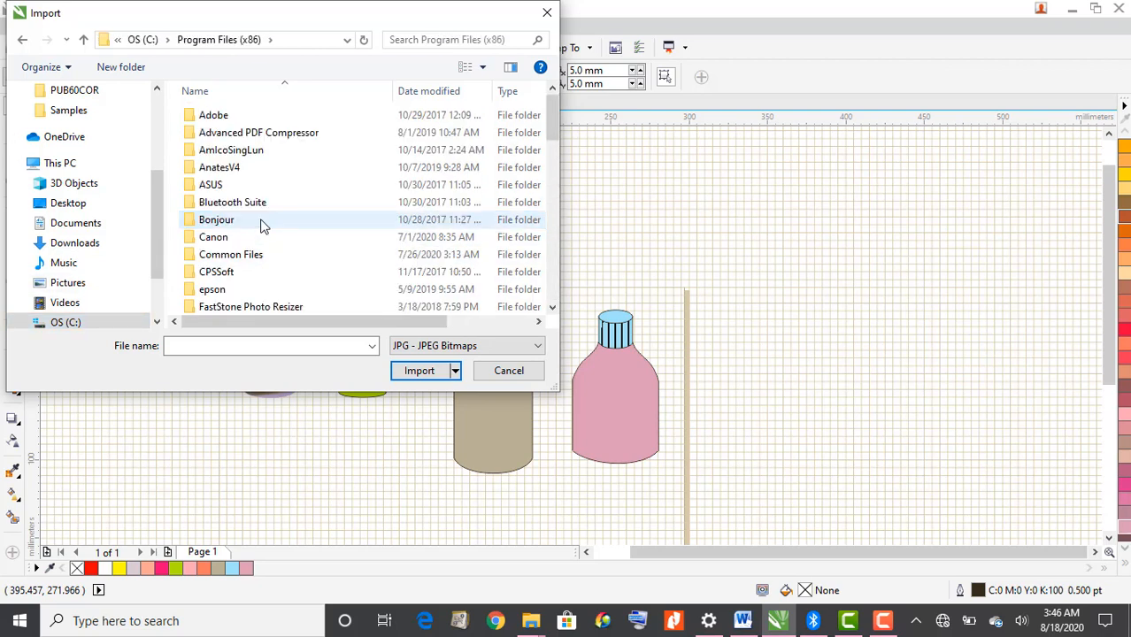
scroll(261, 224, "down", 5)
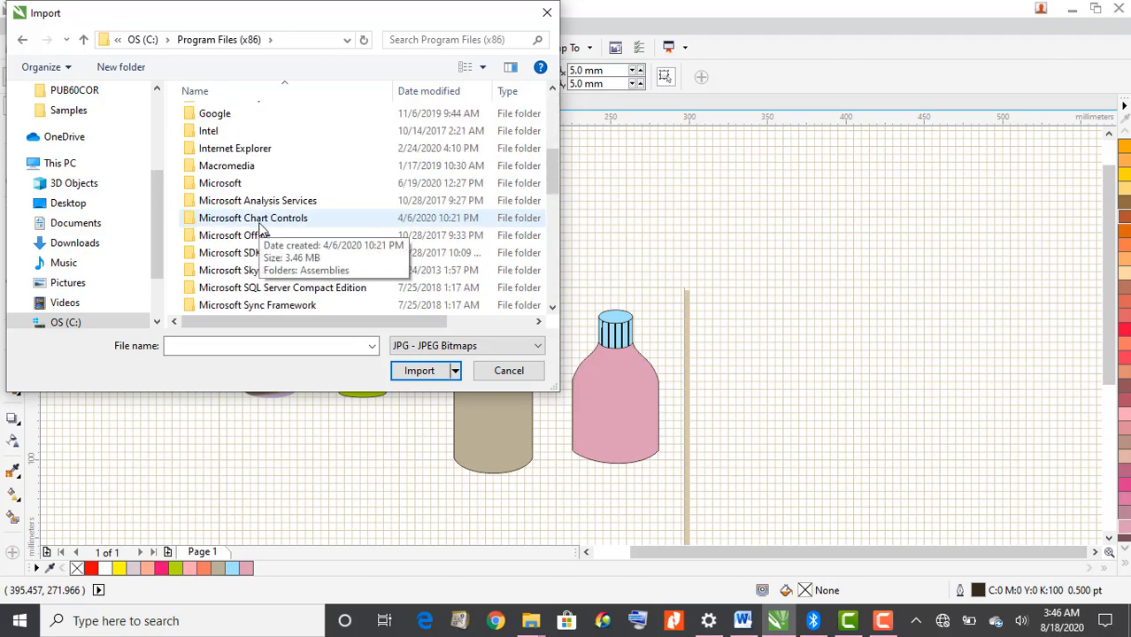
double_click(254, 235)
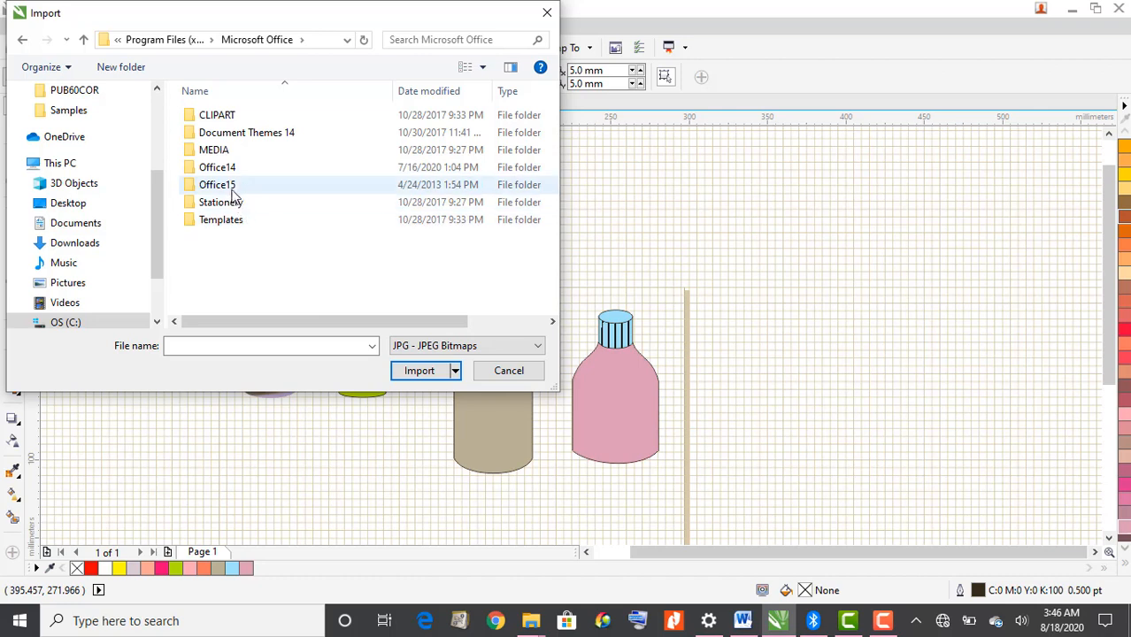
double_click(217, 118)
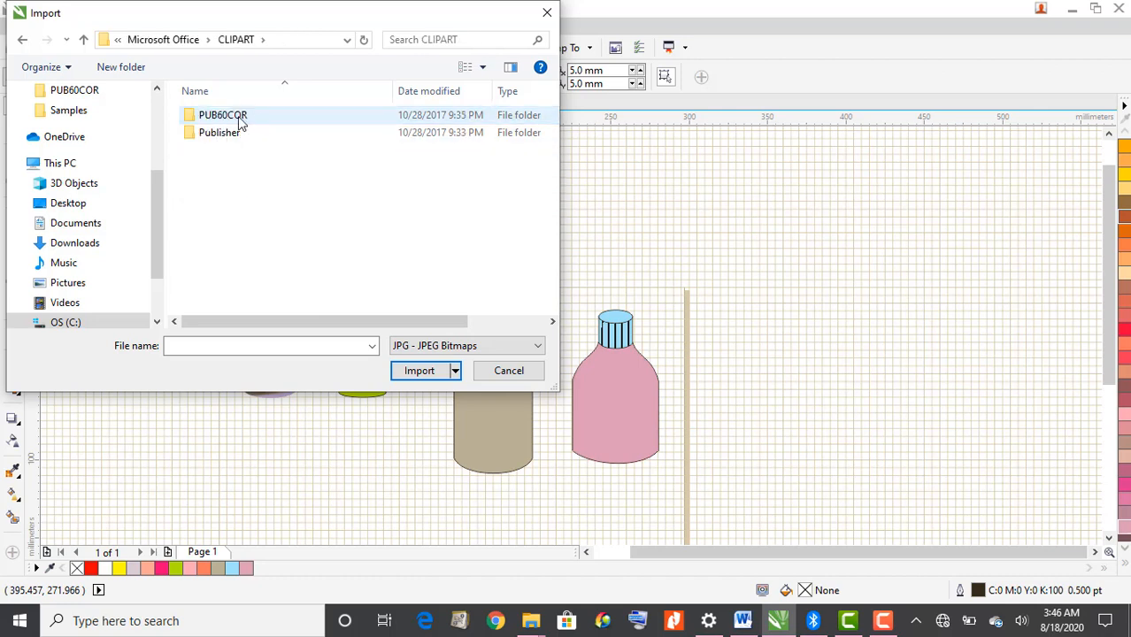
left_click(239, 122)
double_click(239, 123)
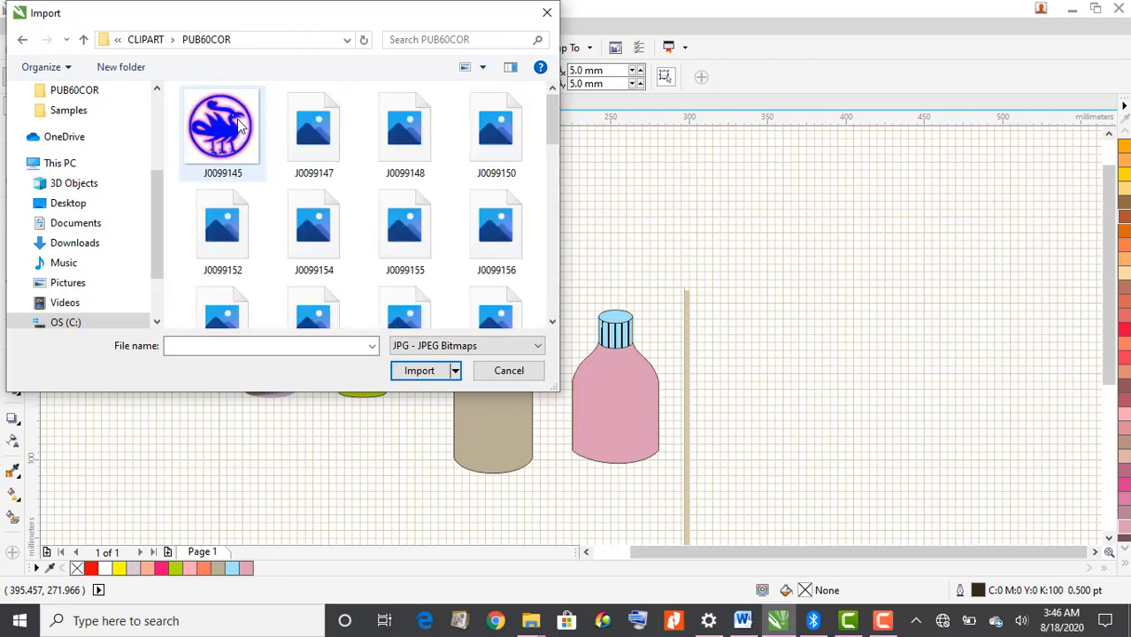
Look through the picture thumbnails in the PUB60COR clipart folder for images suited to decorating the can and bottle
scroll(426, 231, "down", 1)
scroll(427, 232, "down", 1)
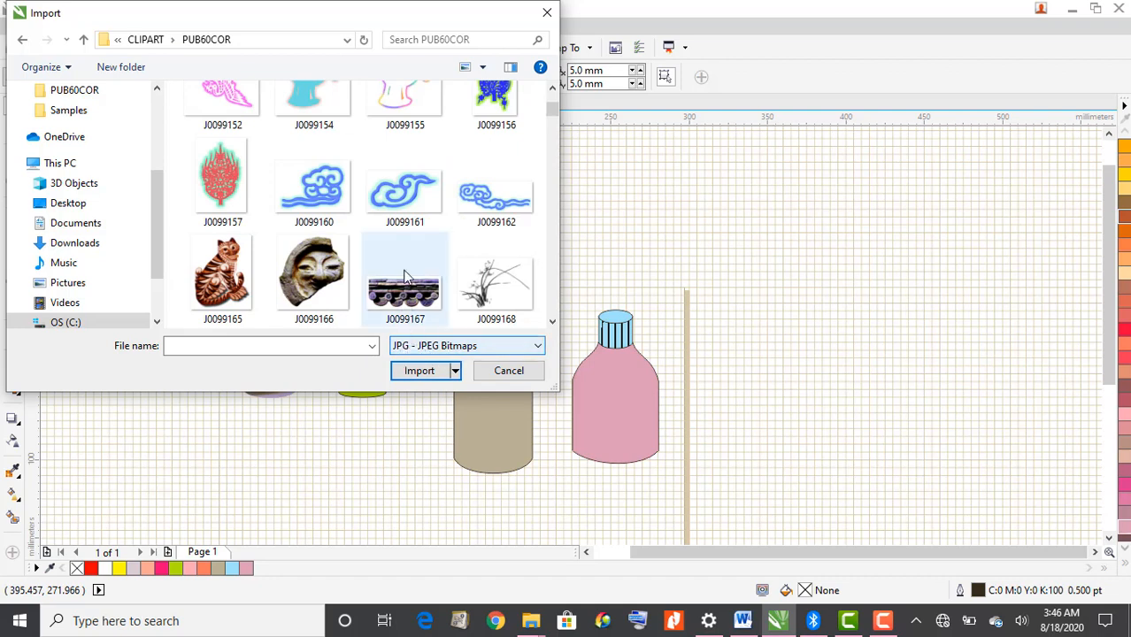
scroll(405, 264, "down", 2)
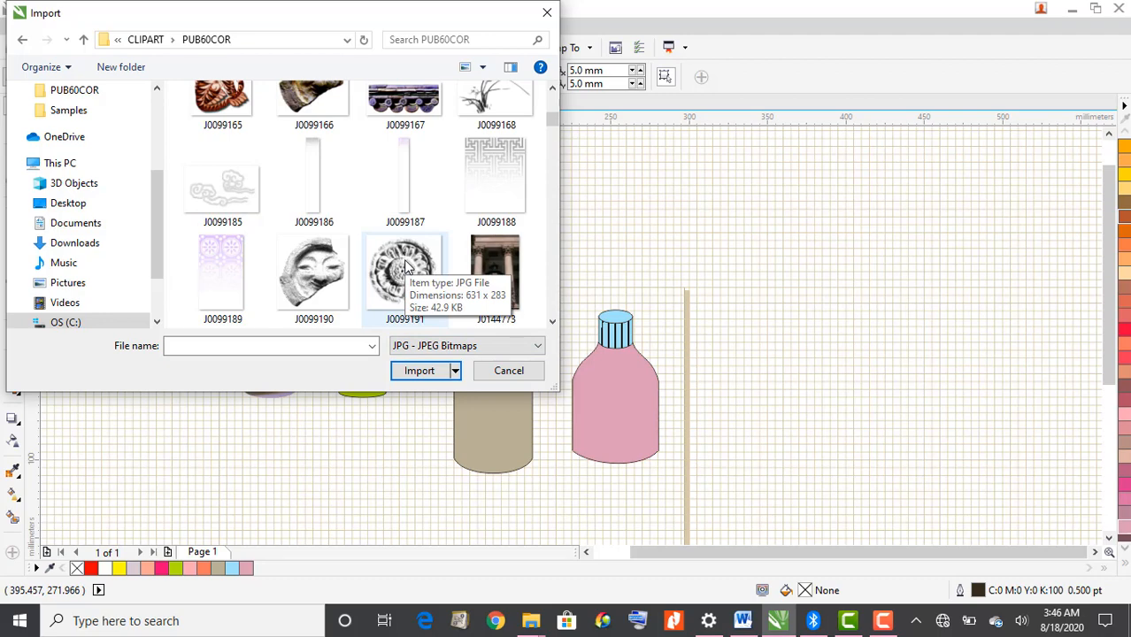
scroll(405, 264, "down", 2)
scroll(405, 264, "down", 2)
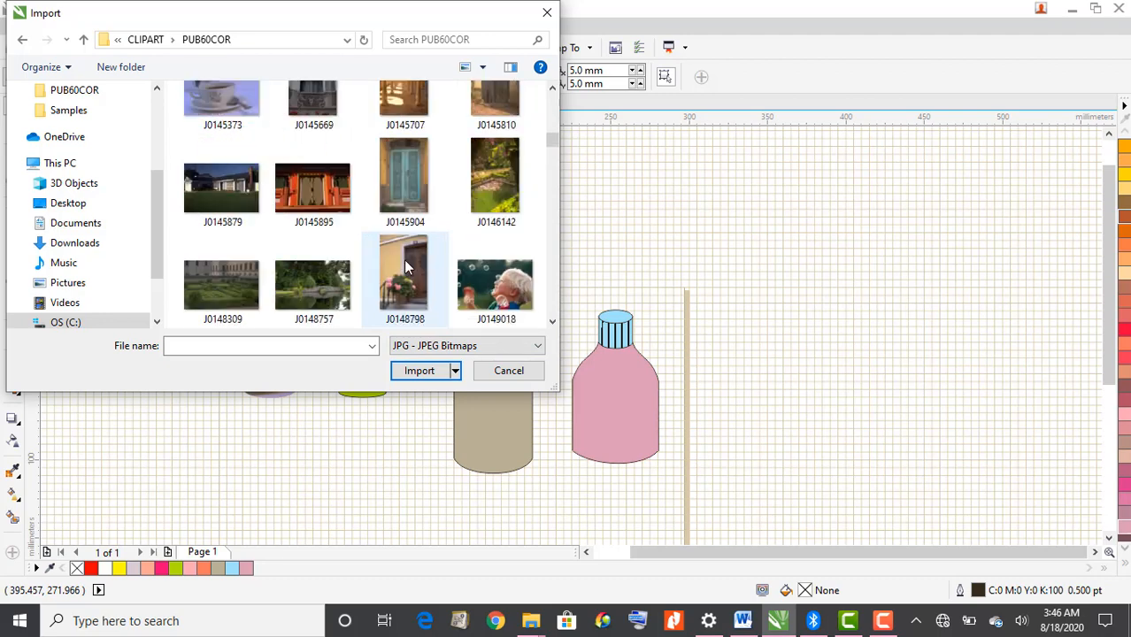
scroll(404, 260, "down", 2)
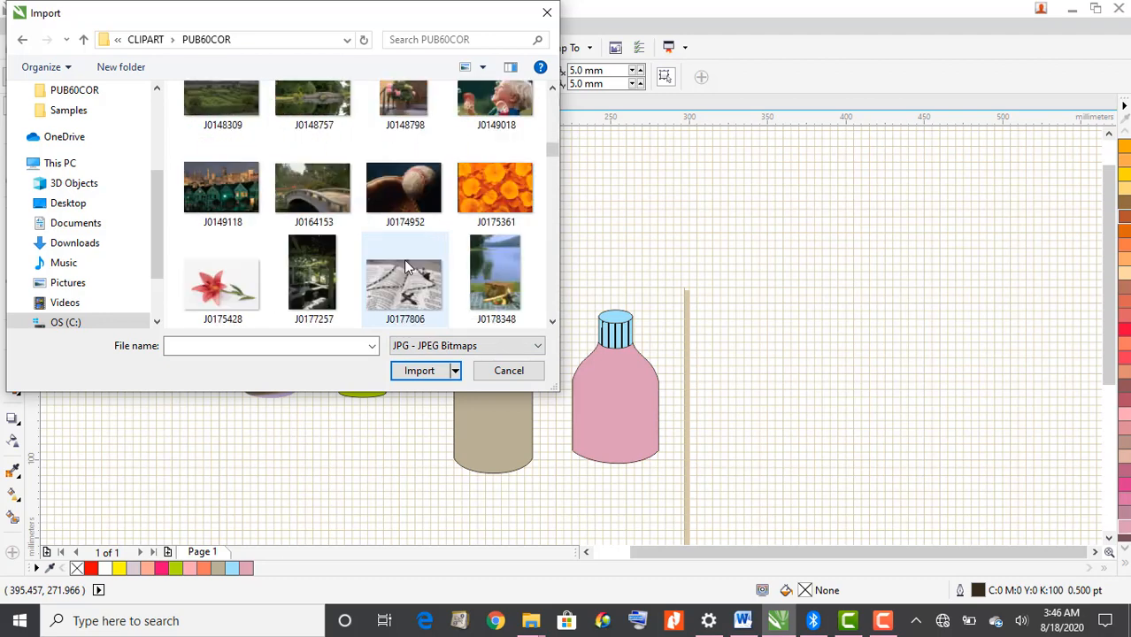
scroll(403, 260, "down", 1)
scroll(409, 264, "down", 1)
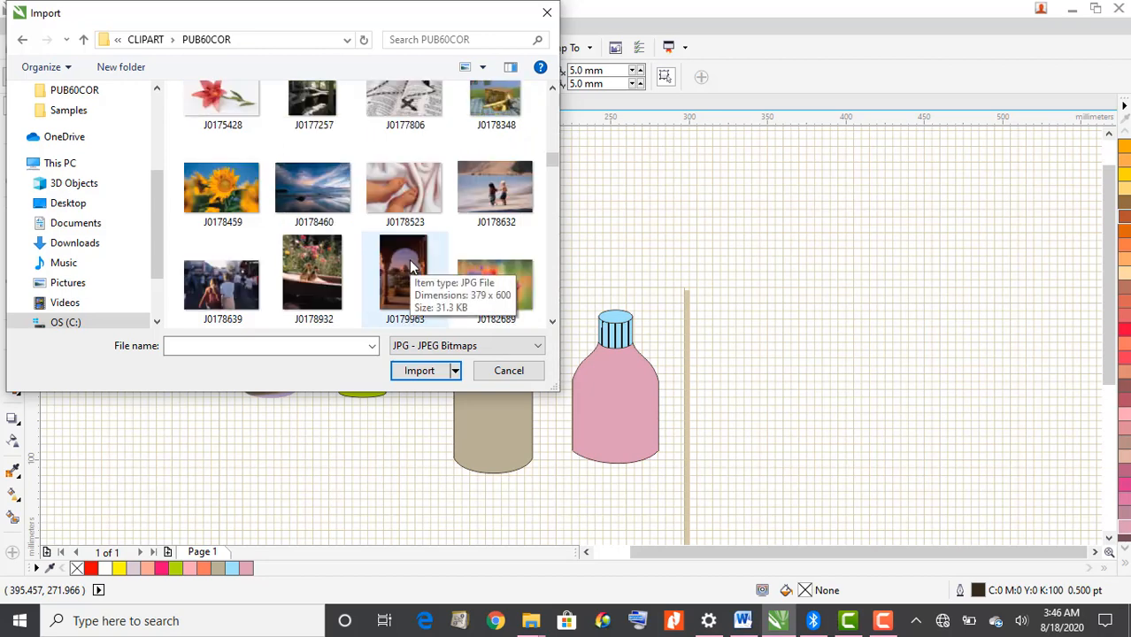
scroll(407, 263, "down", 1)
scroll(408, 263, "down", 2)
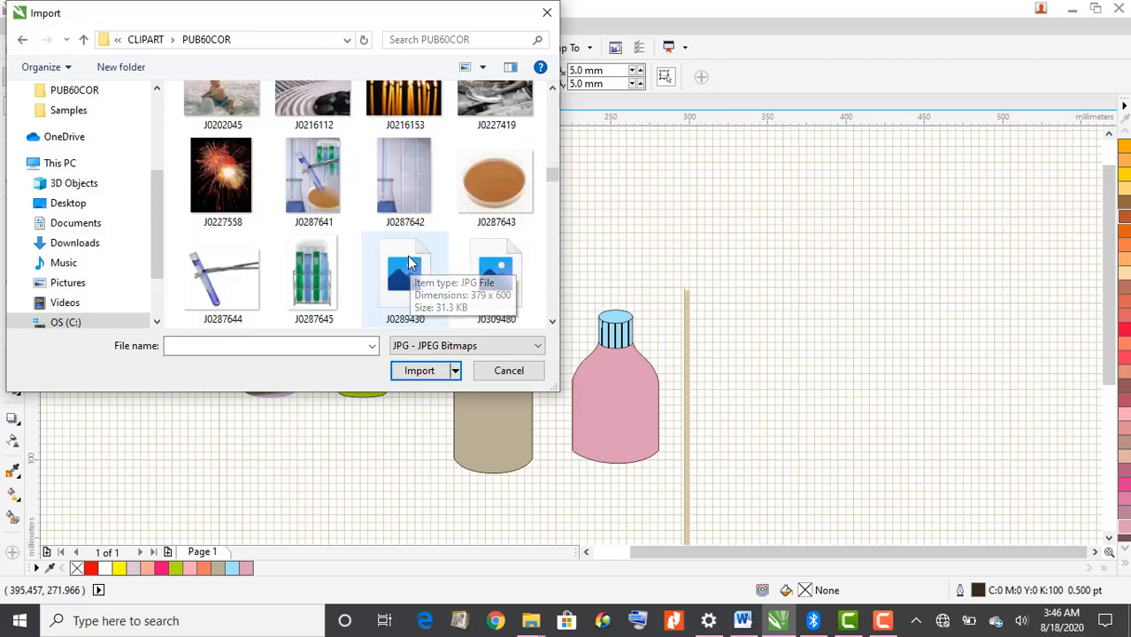
scroll(408, 259, "down", 1)
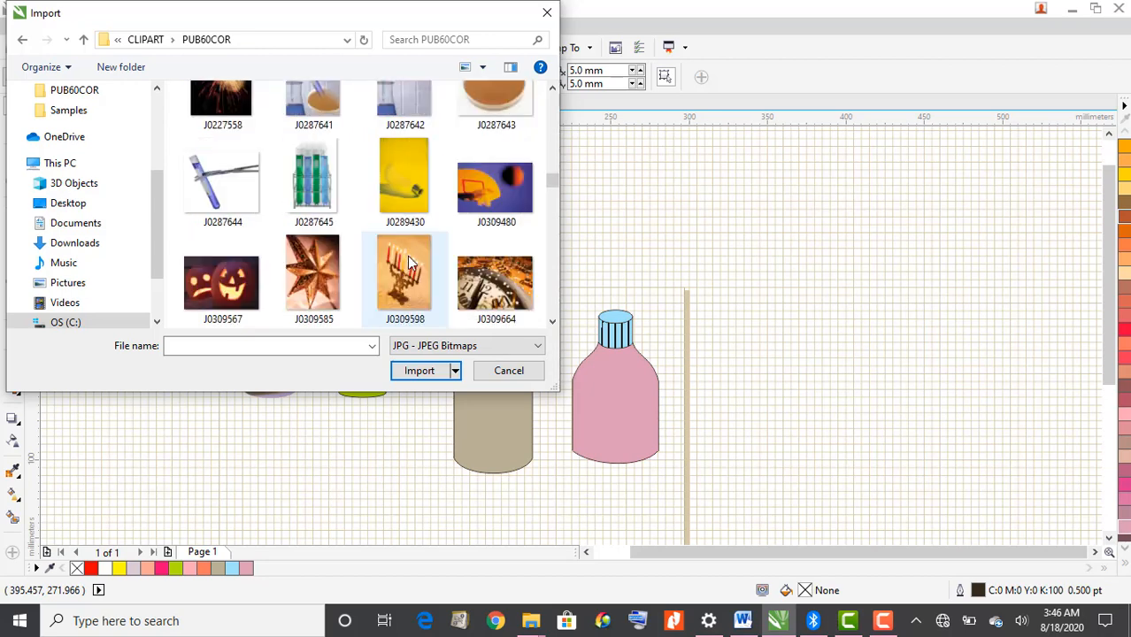
scroll(407, 261, "down", 1)
scroll(408, 259, "down", 1)
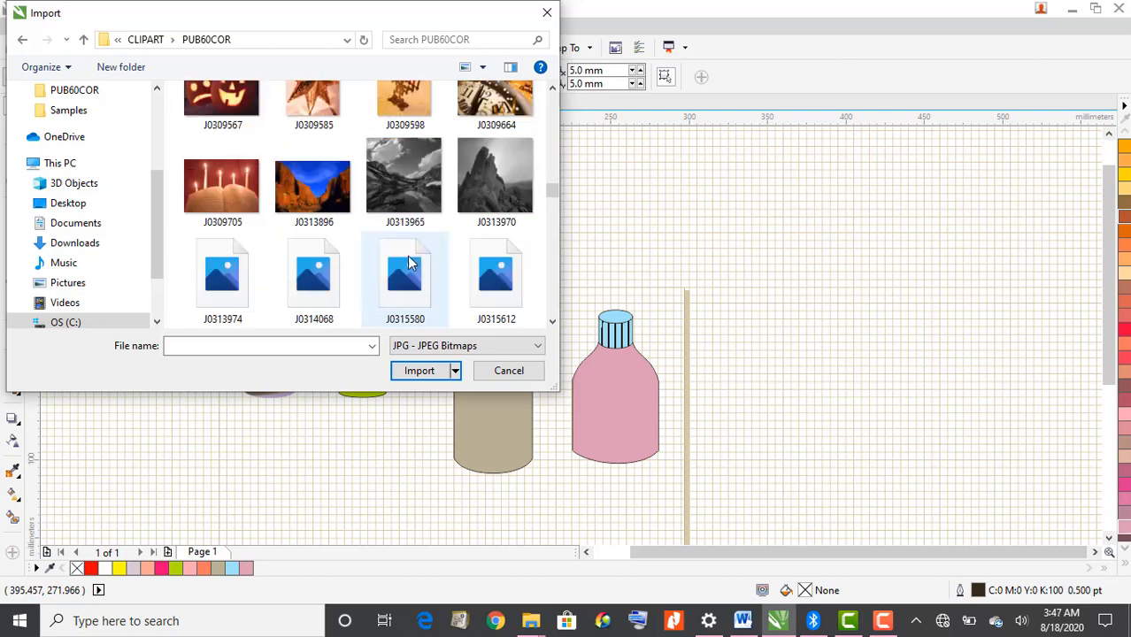
Import the balloons photo J0382961 from the PUB60COR clipart folder and place it on the page below the small bottles
scroll(408, 258, "down", 1)
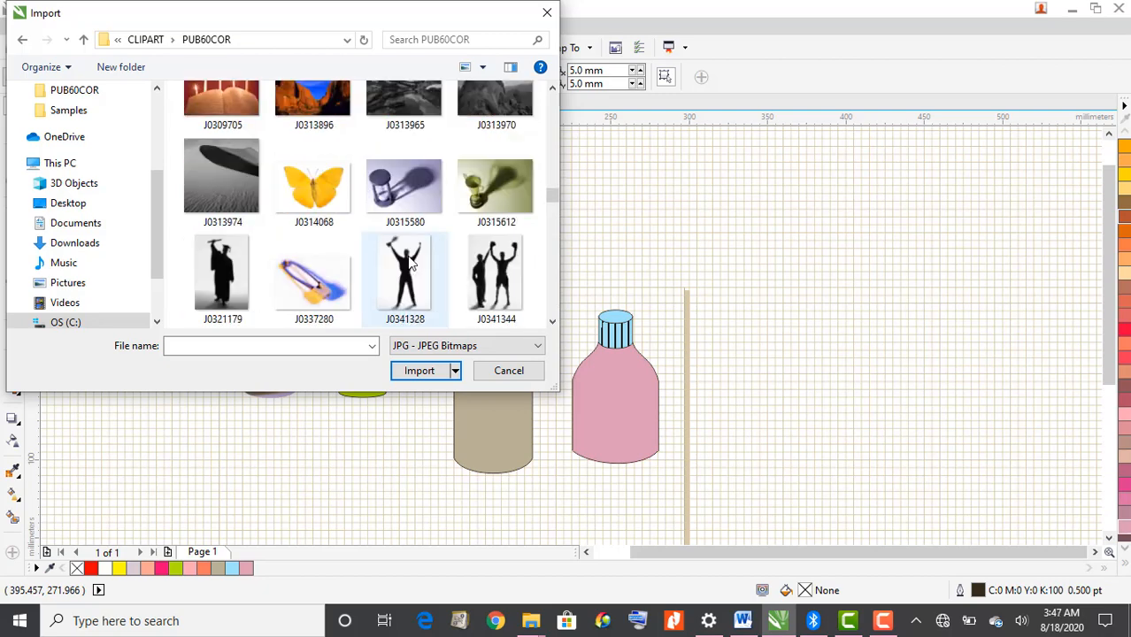
scroll(408, 258, "down", 3)
scroll(408, 258, "up", 1)
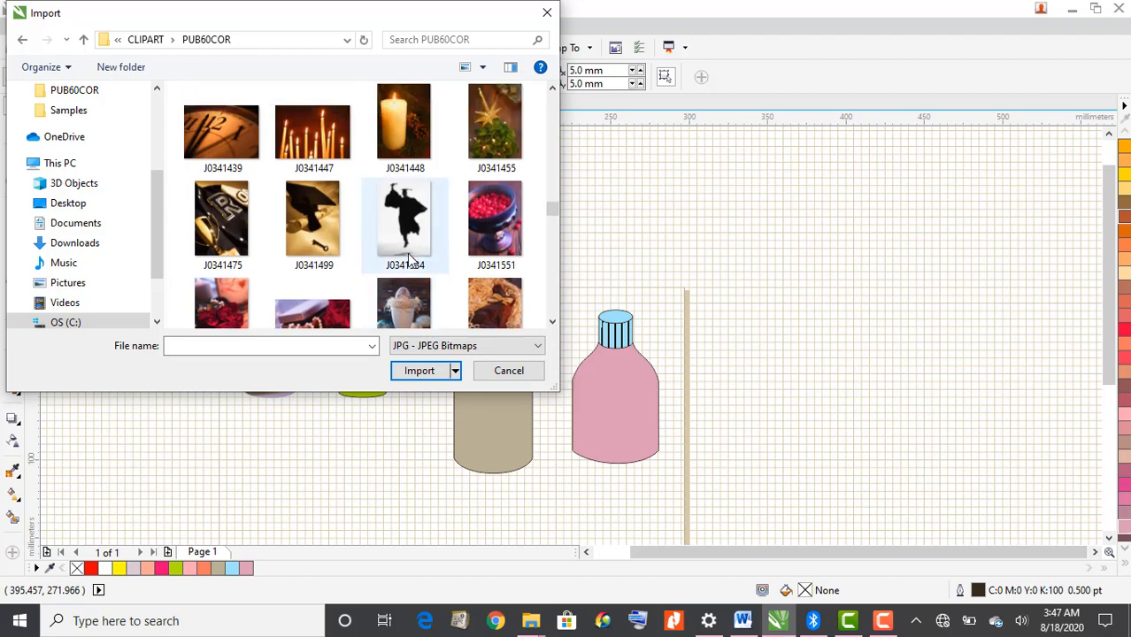
scroll(407, 256, "down", 2)
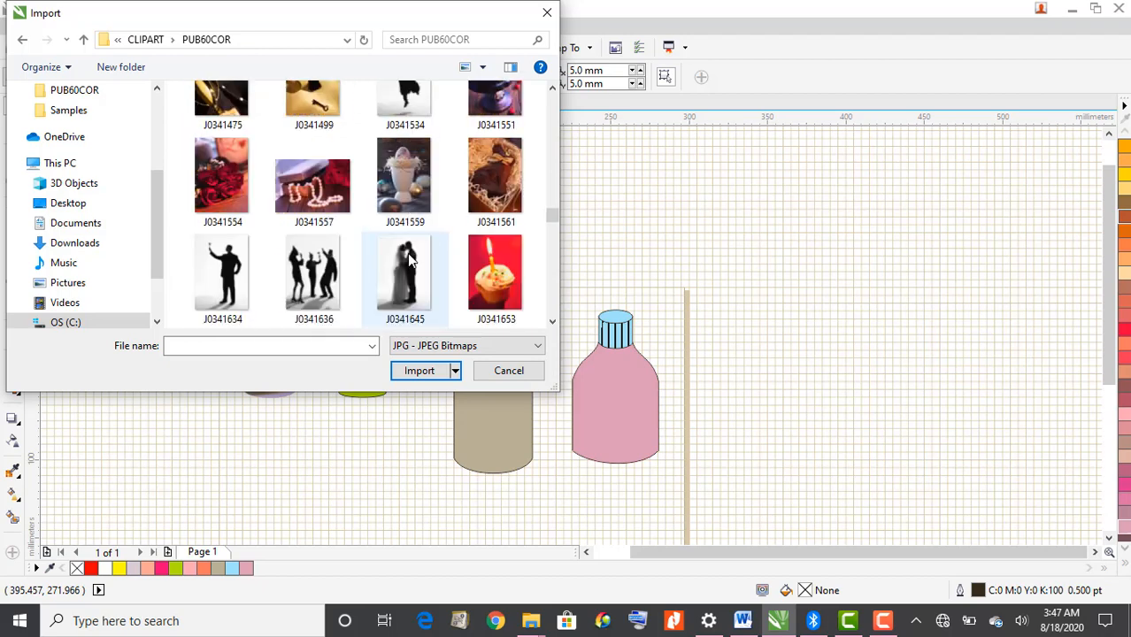
scroll(408, 257, "down", 3)
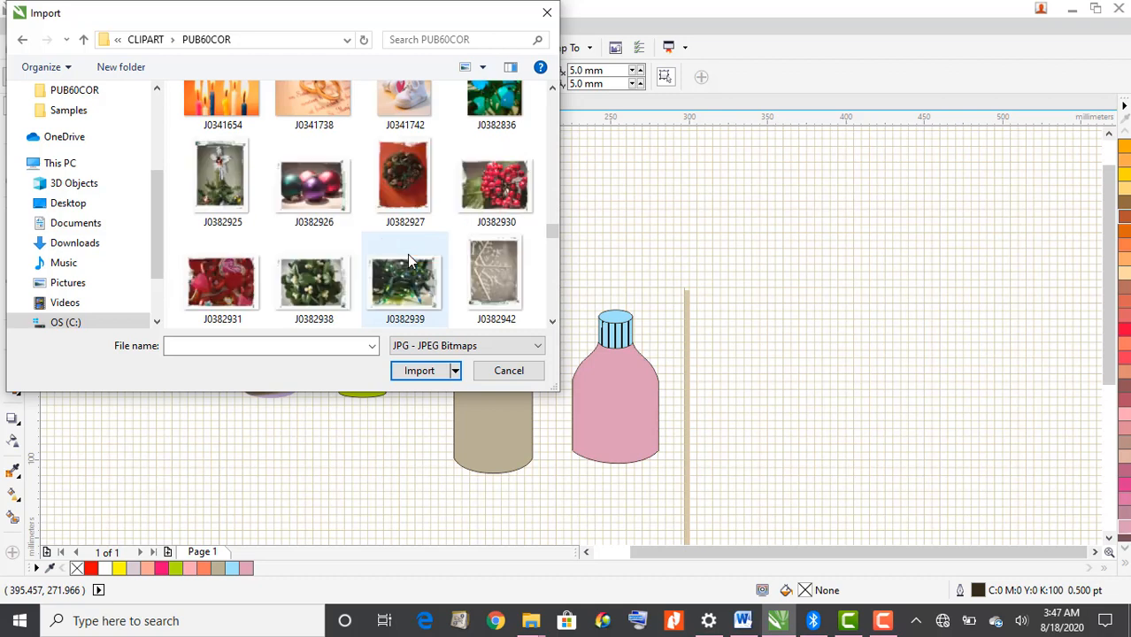
scroll(407, 257, "down", 3)
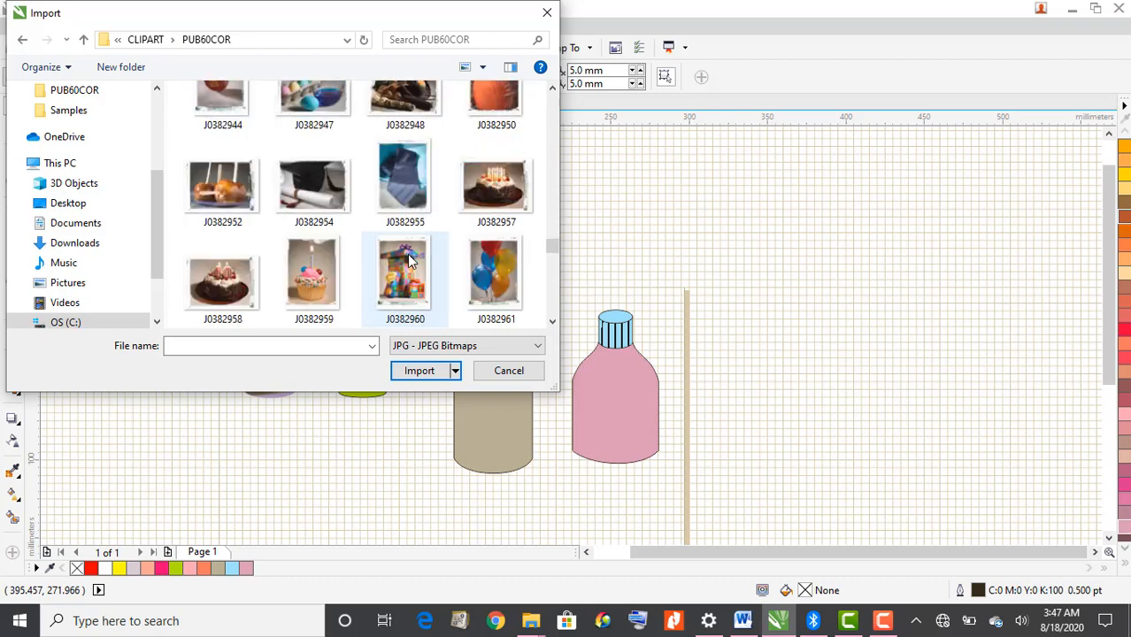
left_click(496, 280)
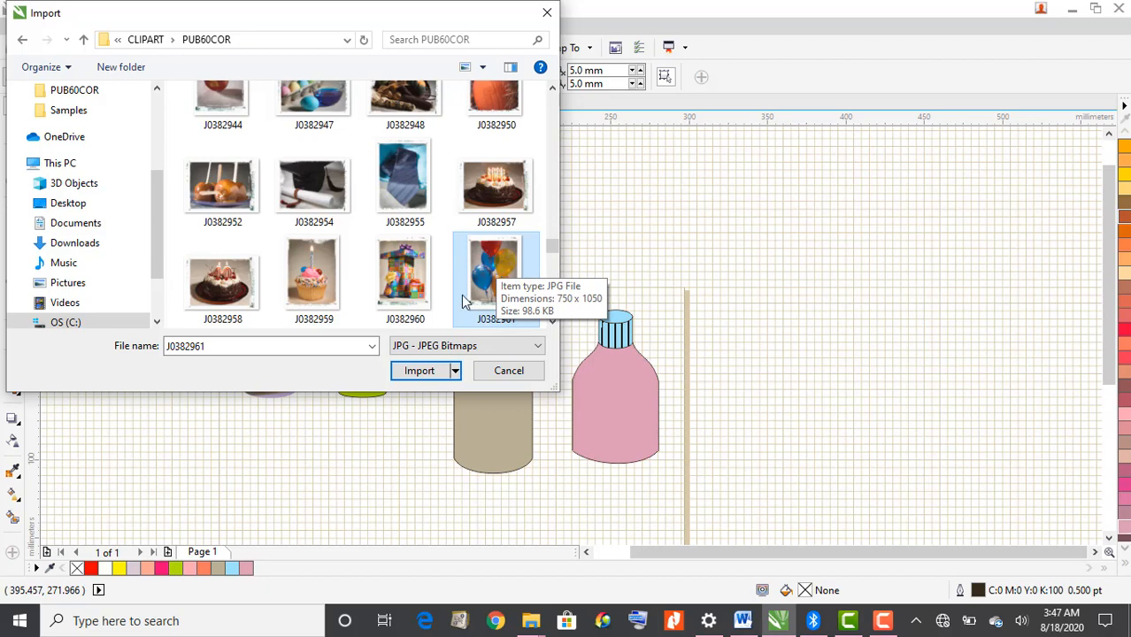
left_click(419, 371)
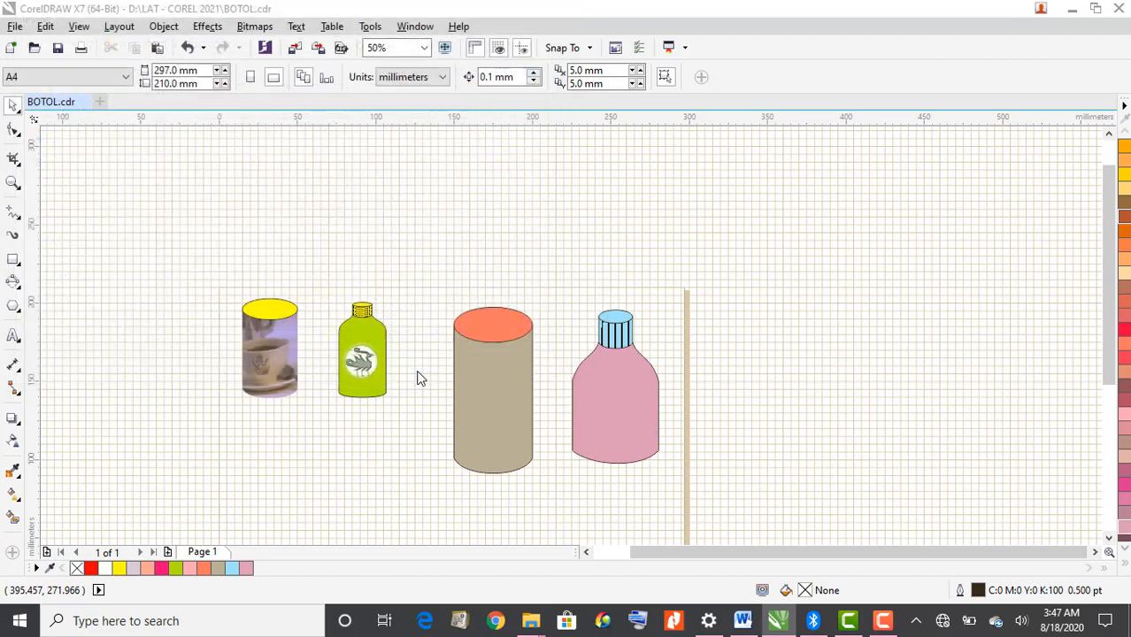
scroll(429, 427, "down", 3)
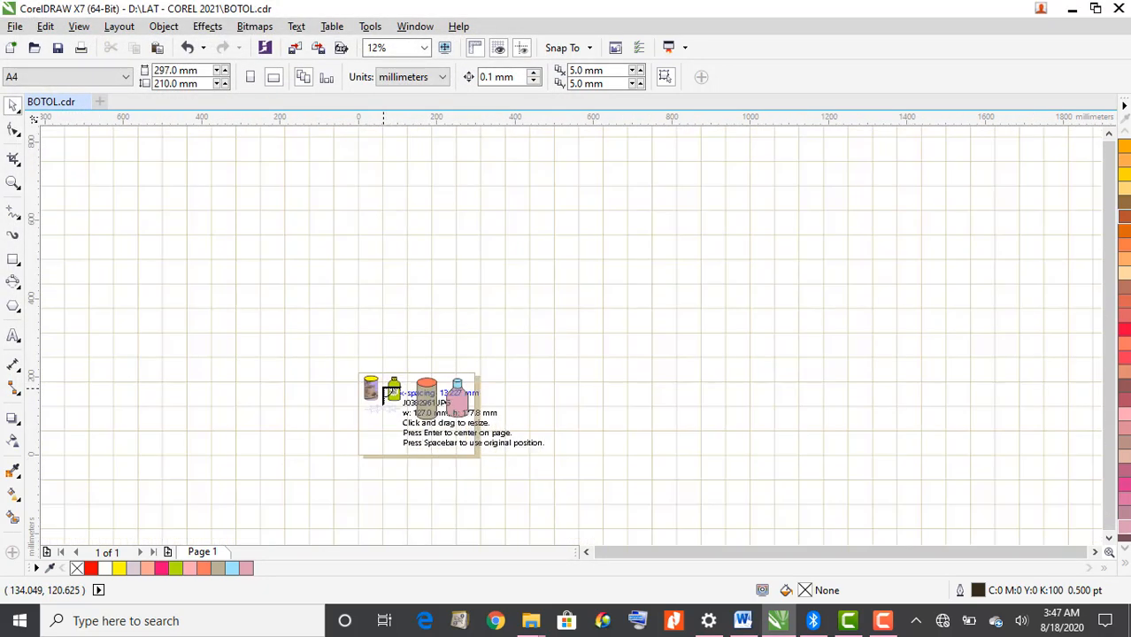
scroll(386, 393, "up", 5)
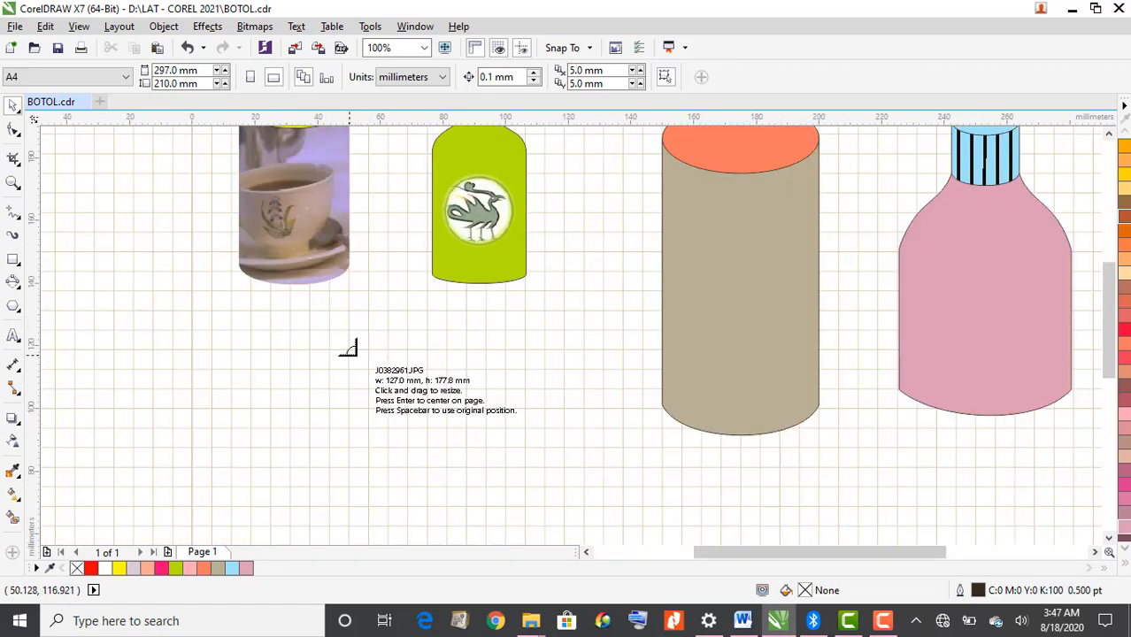
left_click(348, 351)
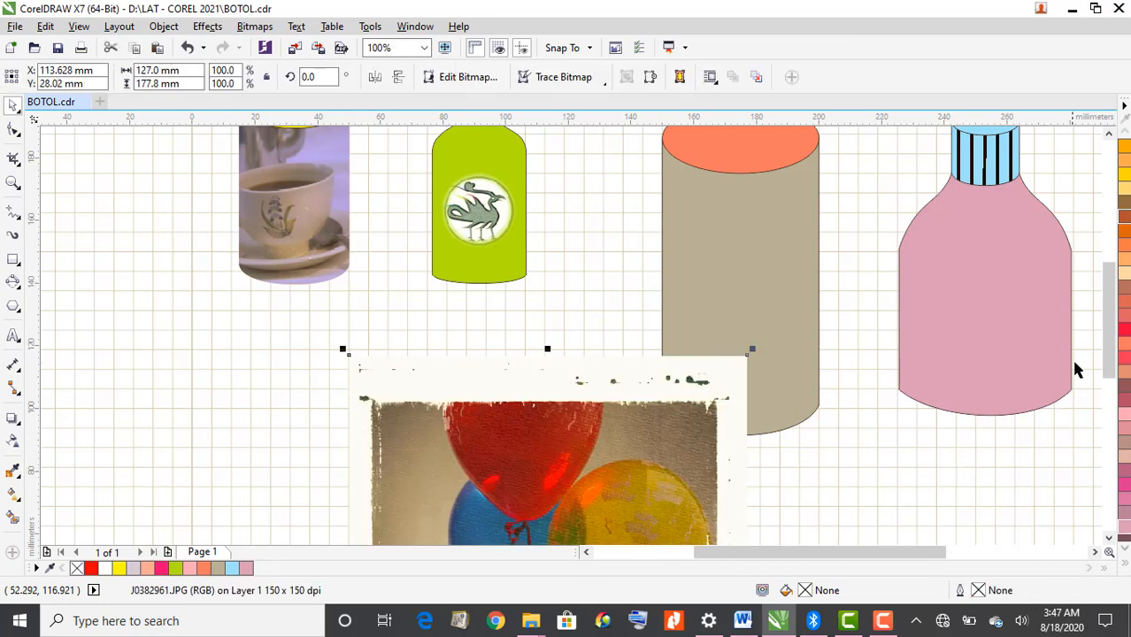
Scale the balloons photo down to about 74 × 104 mm and position it beneath the green bottle, beside the tan cylinder
left_click_drag(1111, 329, 1113, 386)
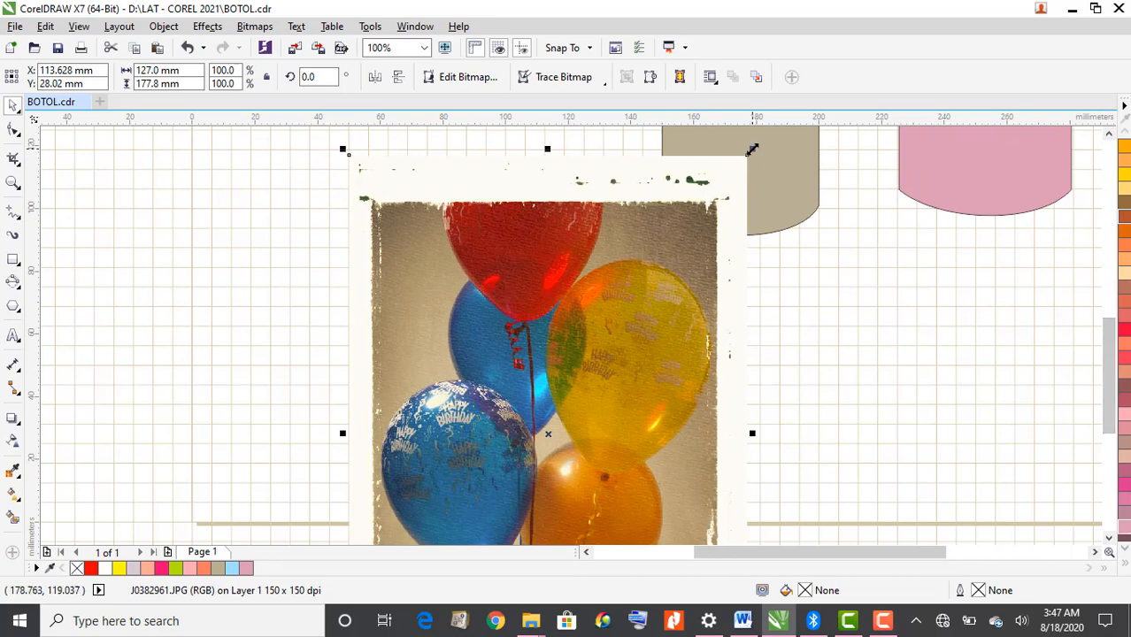
left_click_drag(752, 151, 601, 379)
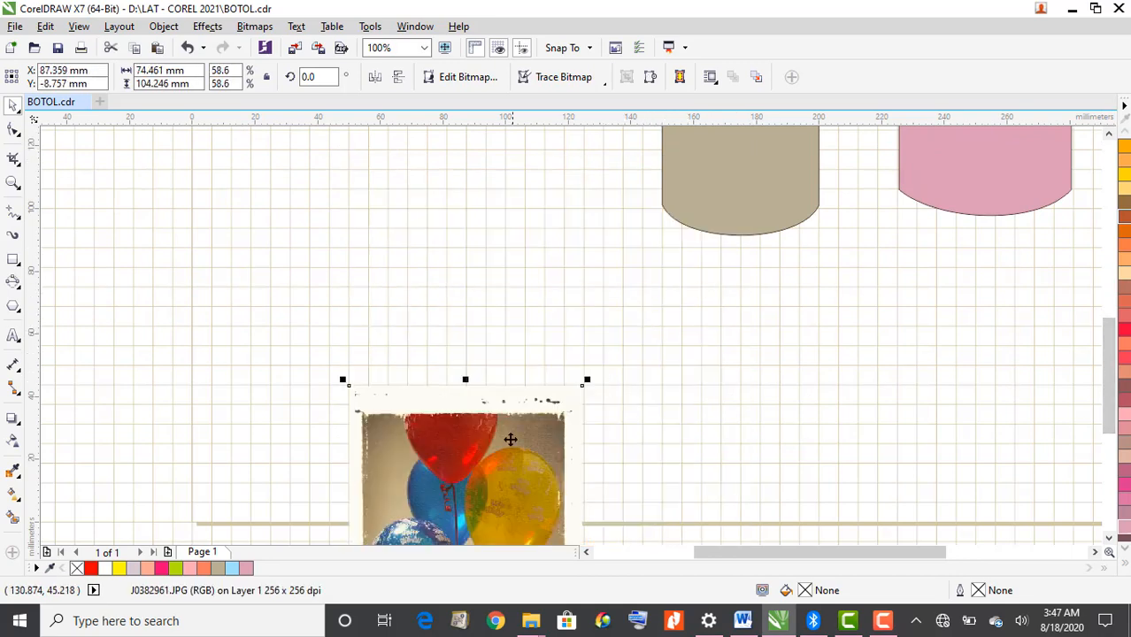
left_click_drag(510, 439, 584, 164)
scroll(682, 224, "up", 2)
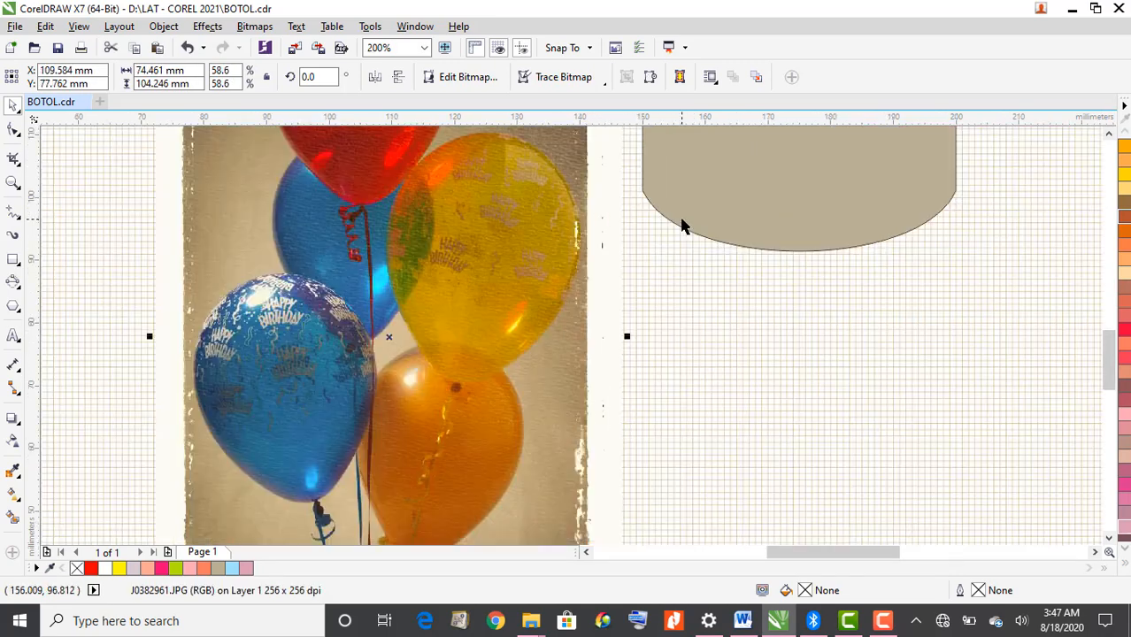
scroll(681, 226, "down", 4)
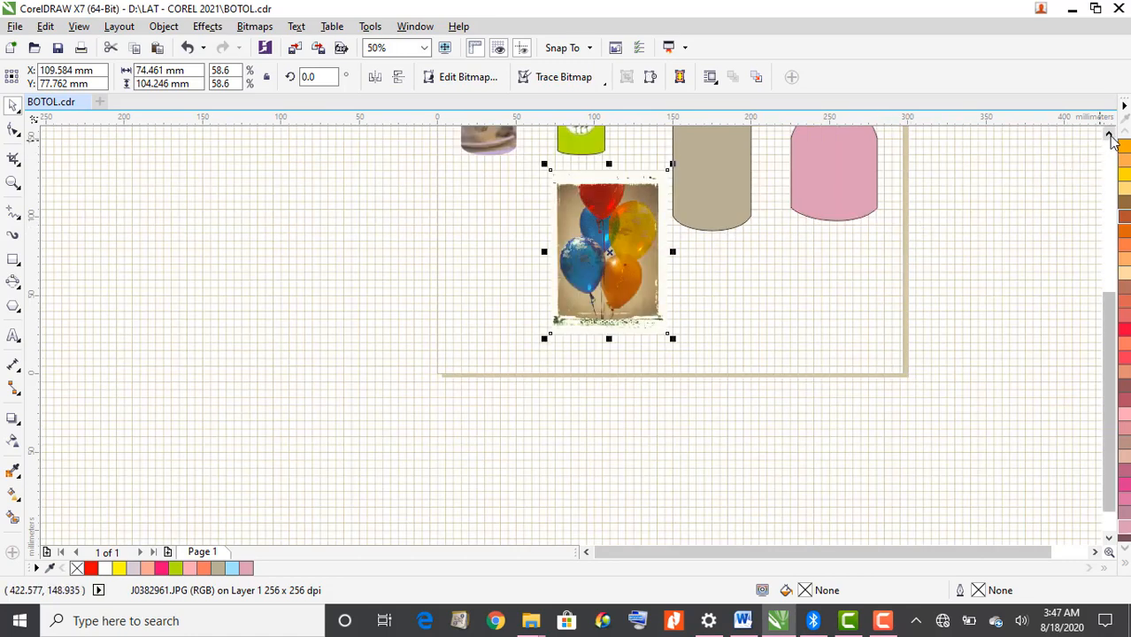
left_click(1109, 135)
left_click(1109, 135)
left_click(1109, 135)
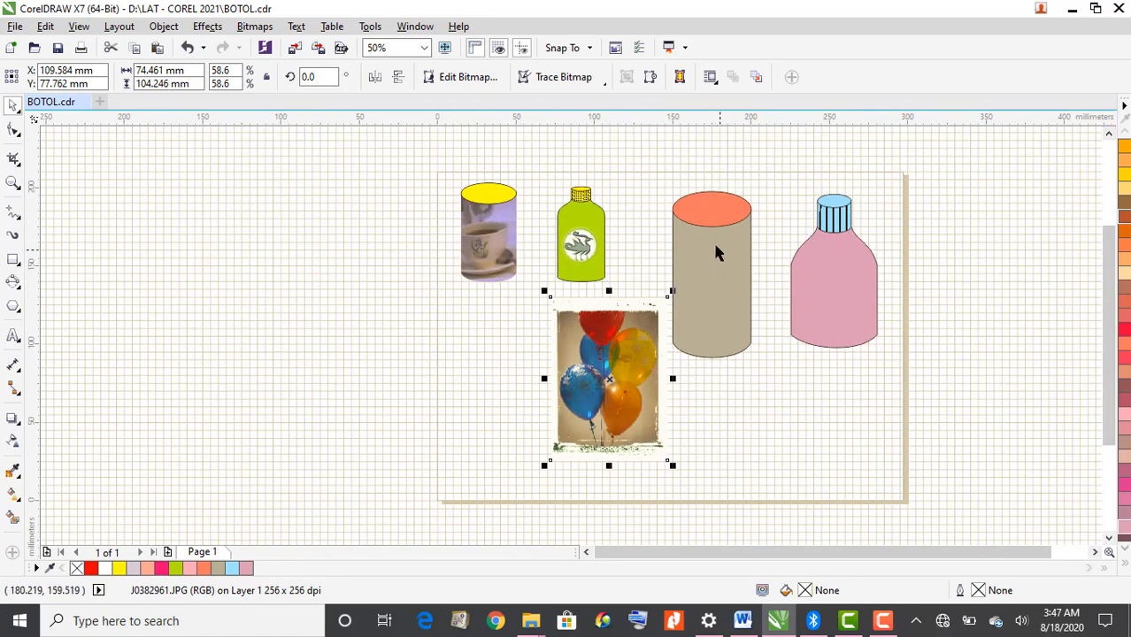
left_click_drag(619, 360, 579, 376)
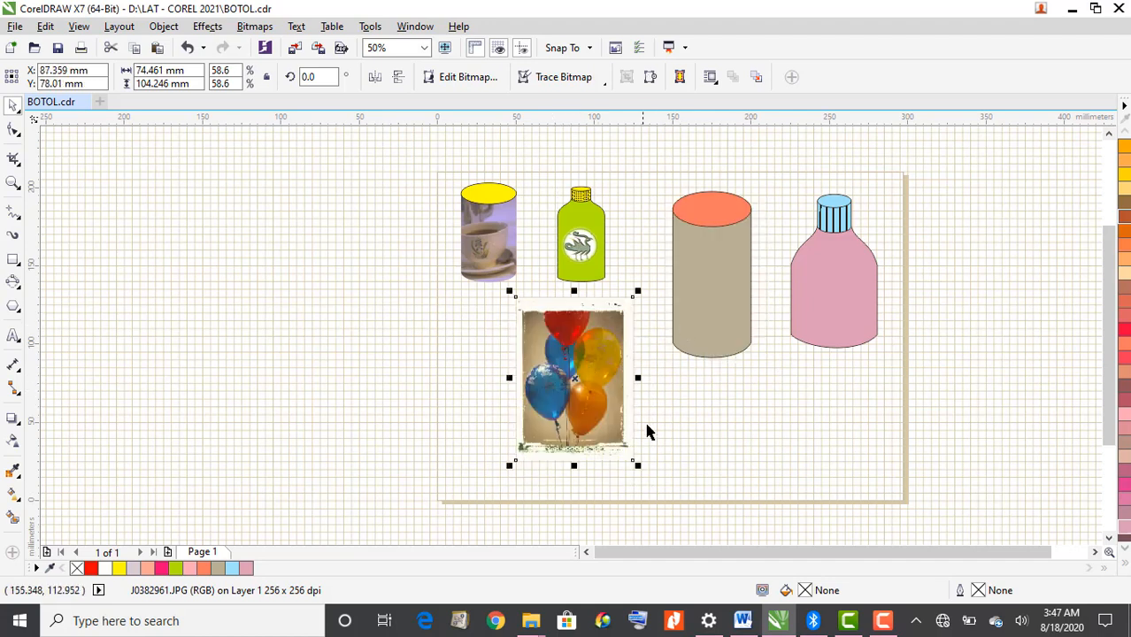
left_click(676, 416)
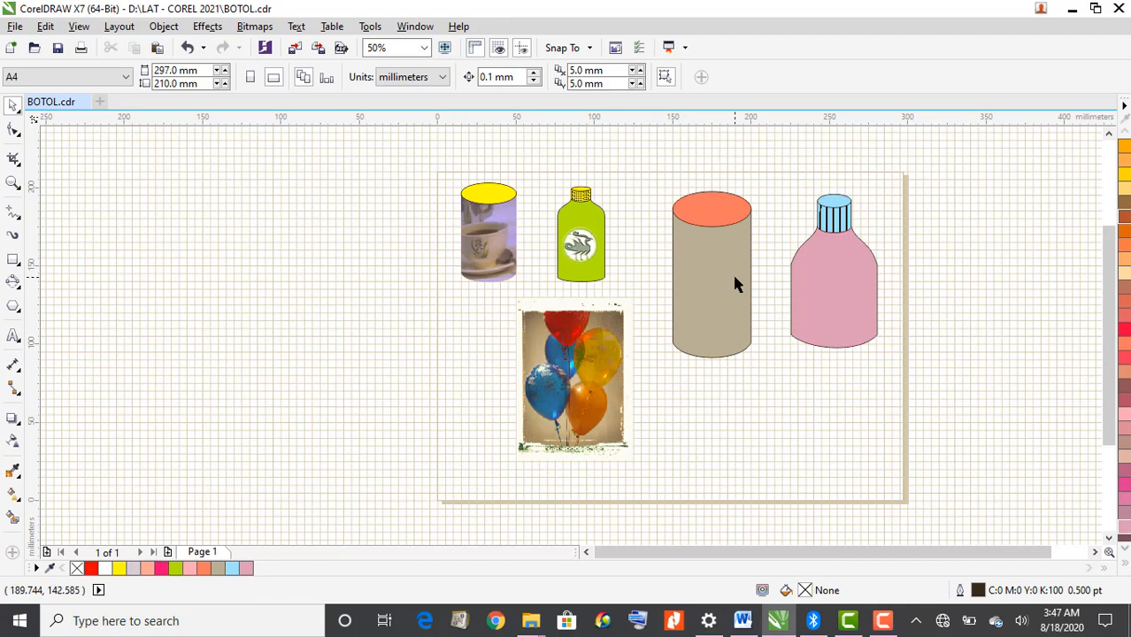
Compare the balloons photo with the tan cylinder by moving it alongside and back, and enlarge it to about 80 × 112 mm
left_click(617, 345)
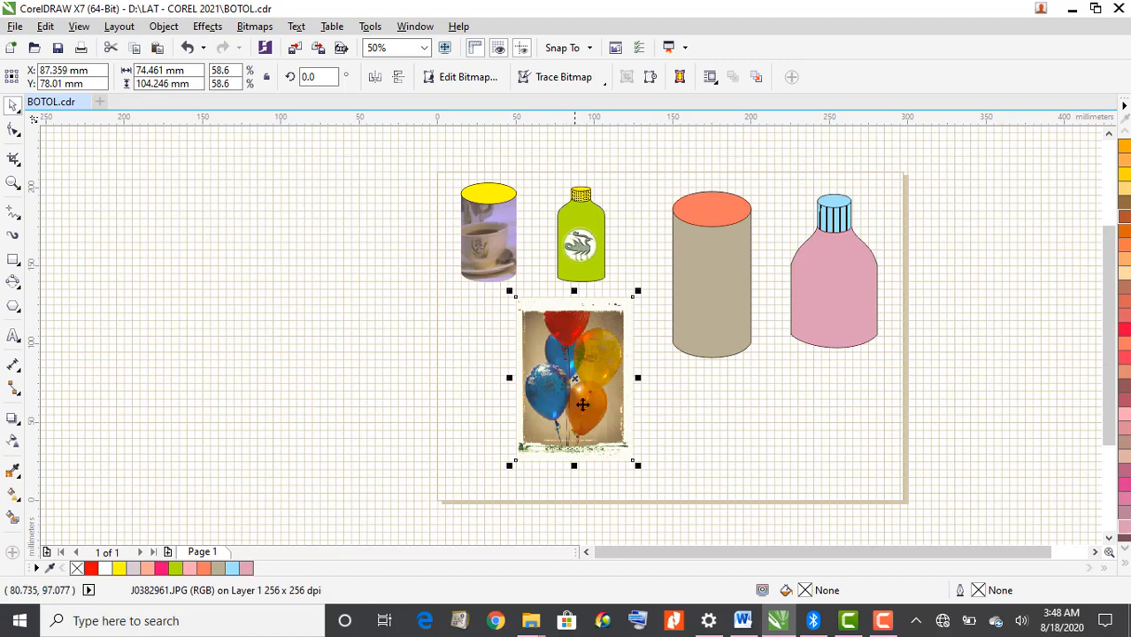
left_click_drag(600, 362, 643, 262)
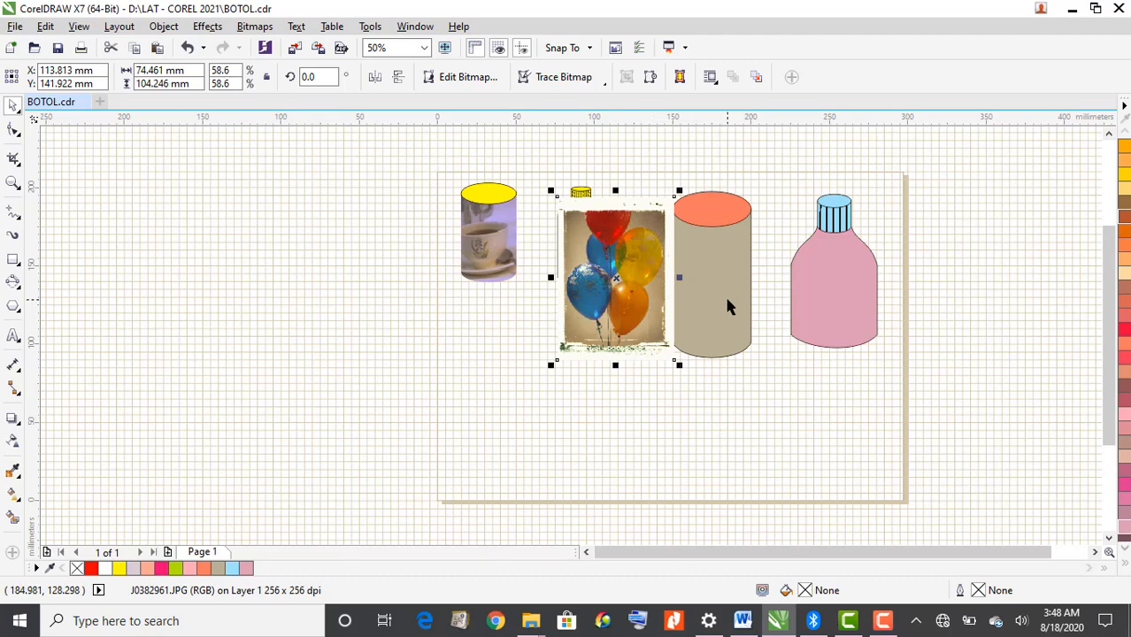
left_click_drag(644, 292, 600, 384)
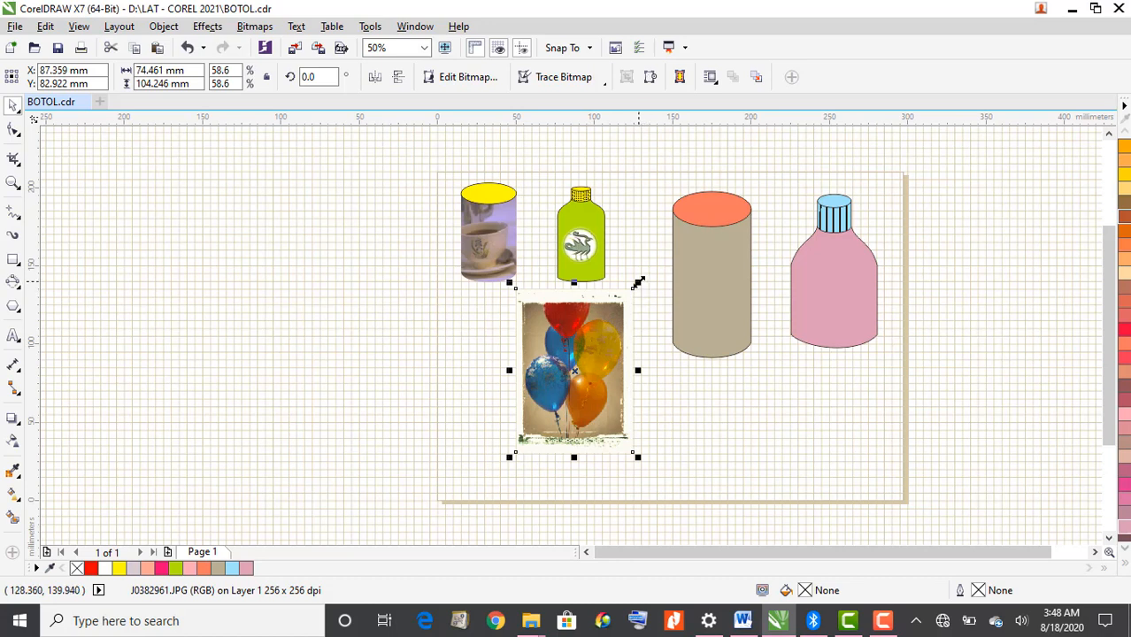
left_click_drag(638, 282, 649, 257)
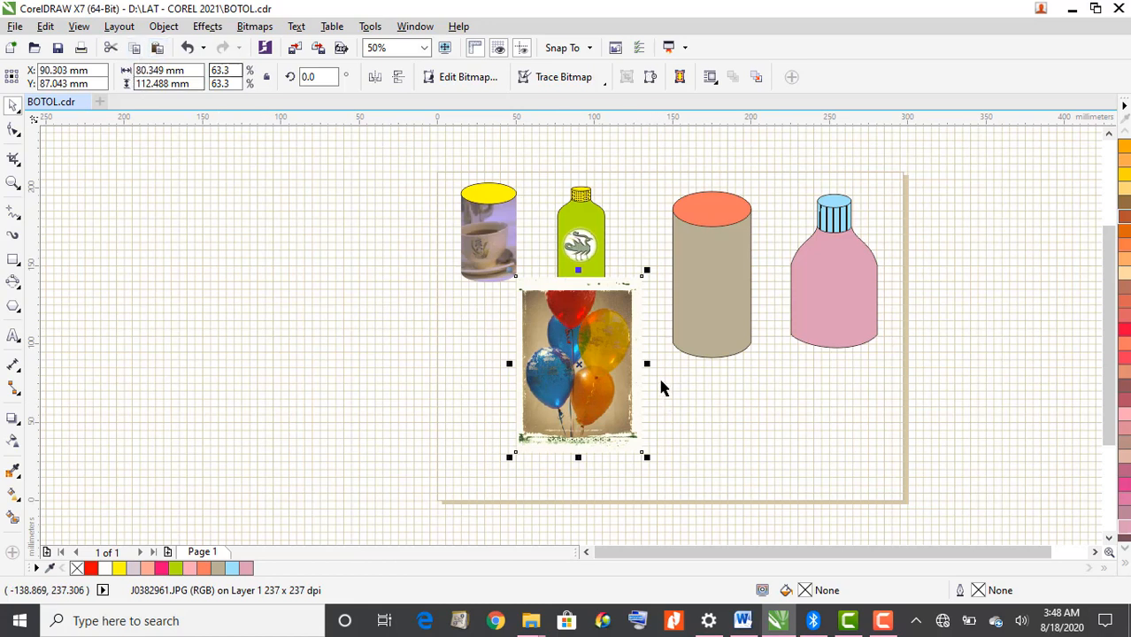
left_click(708, 418)
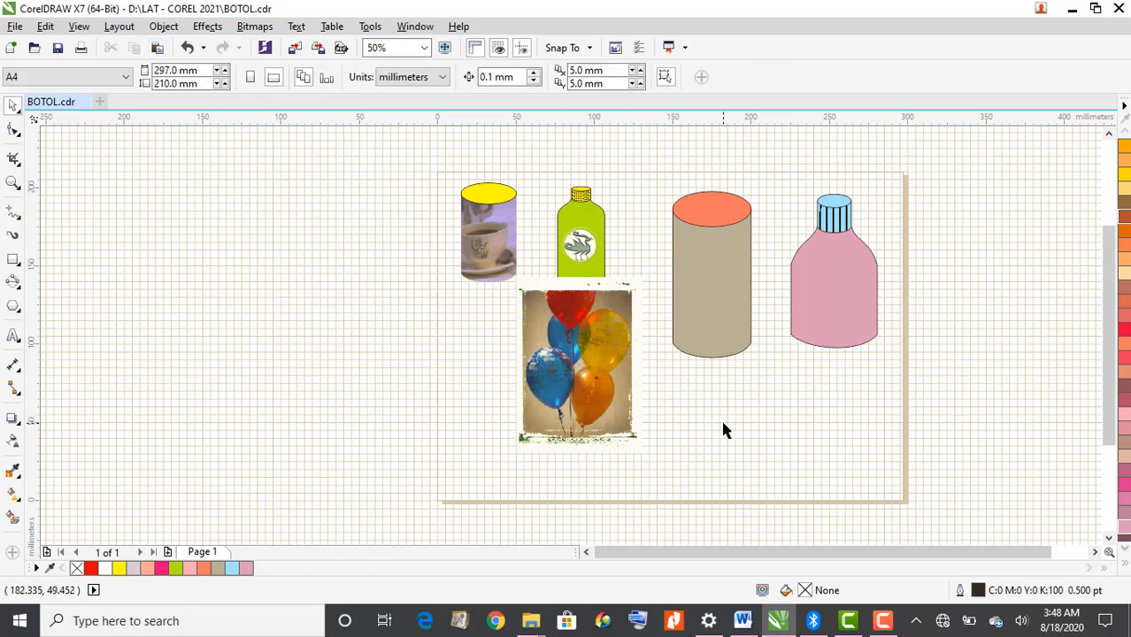
PowerClip the balloons photo inside the body of the tan cylinder
left_click(588, 378)
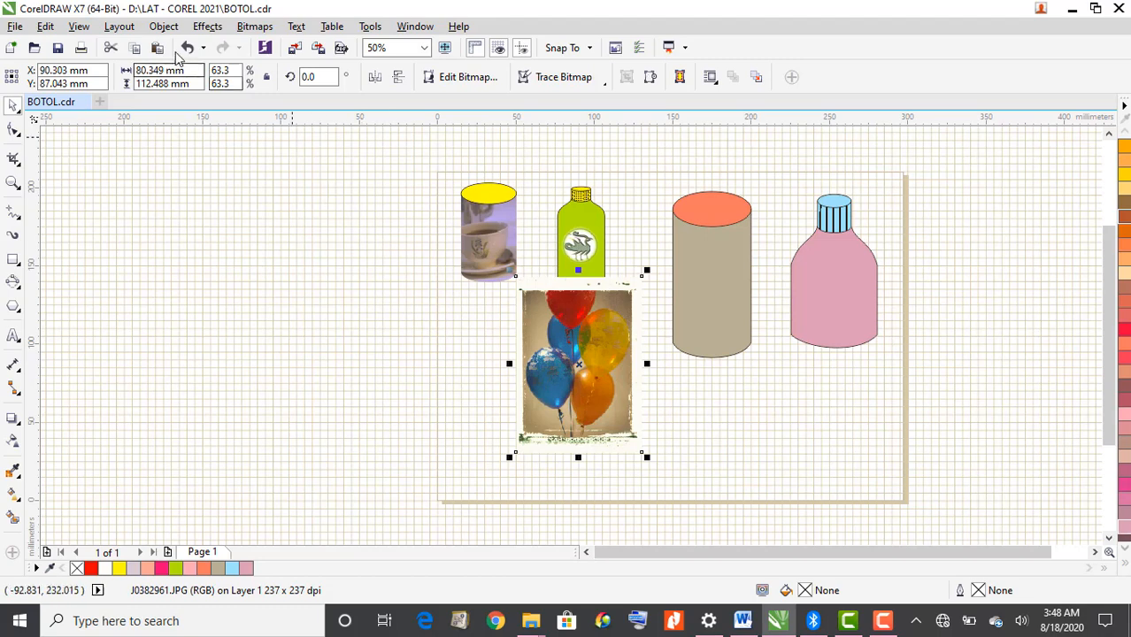
left_click(164, 27)
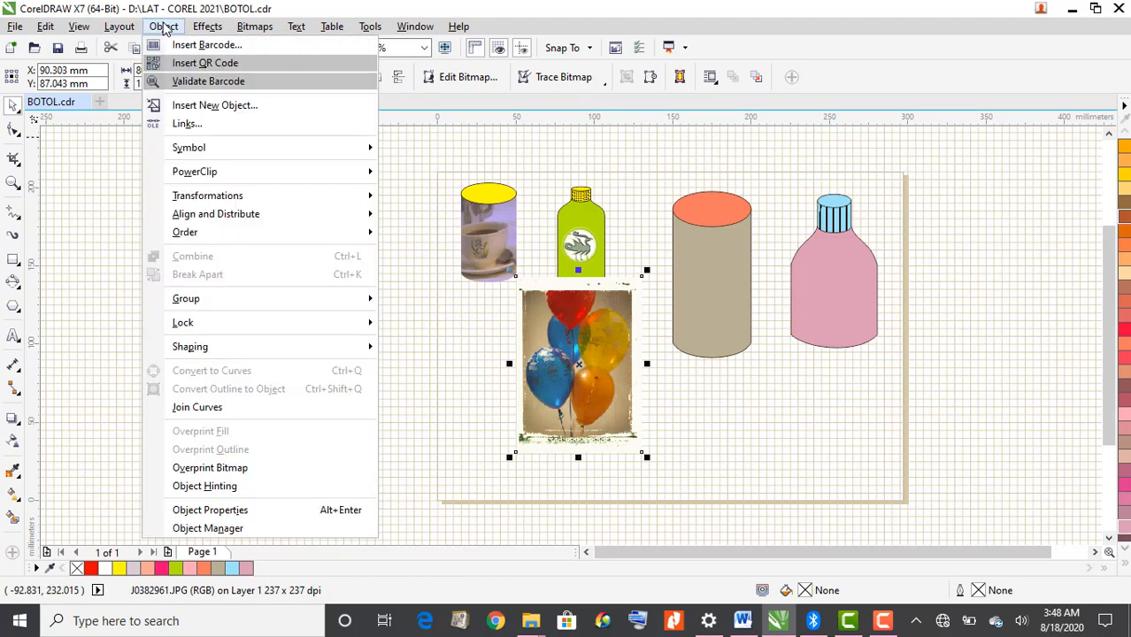
mouse_move(221, 181)
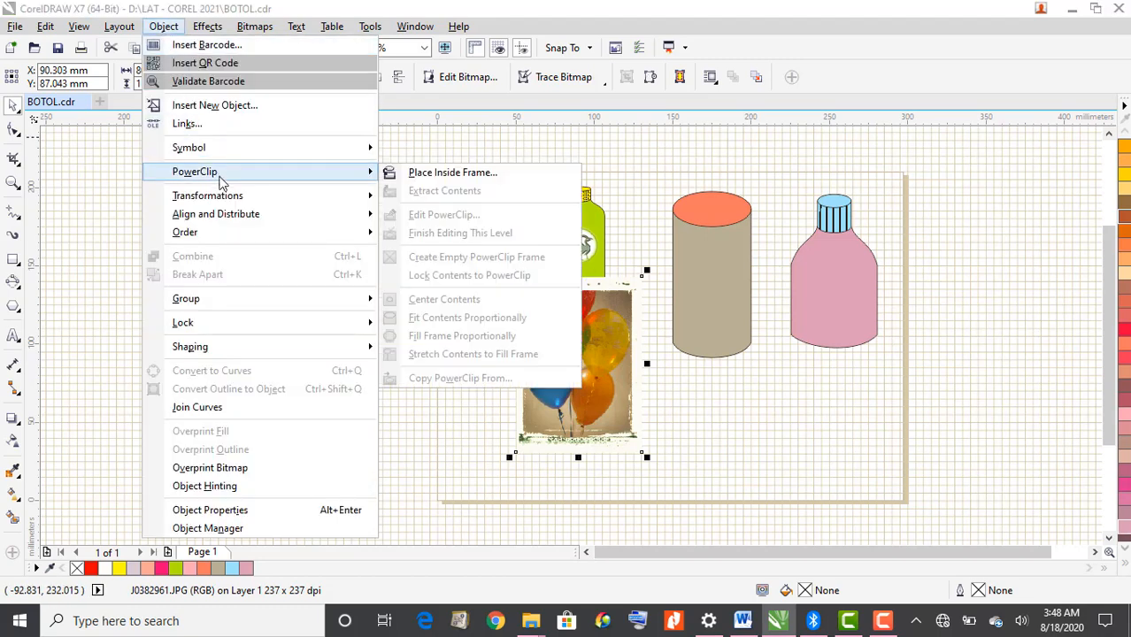
left_click(436, 182)
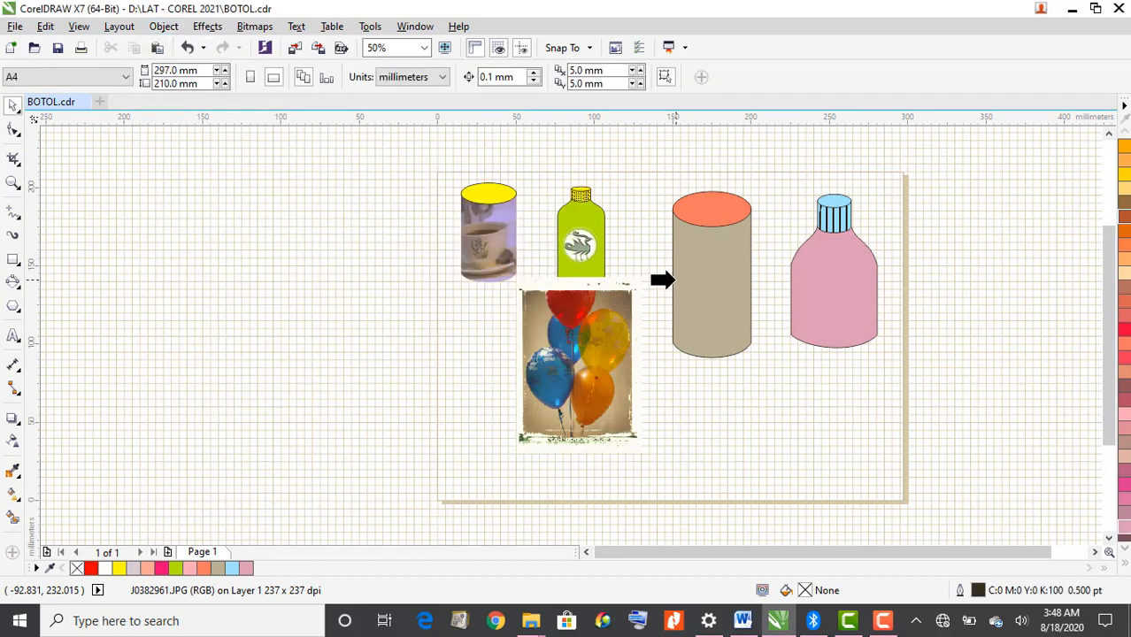
left_click(674, 281)
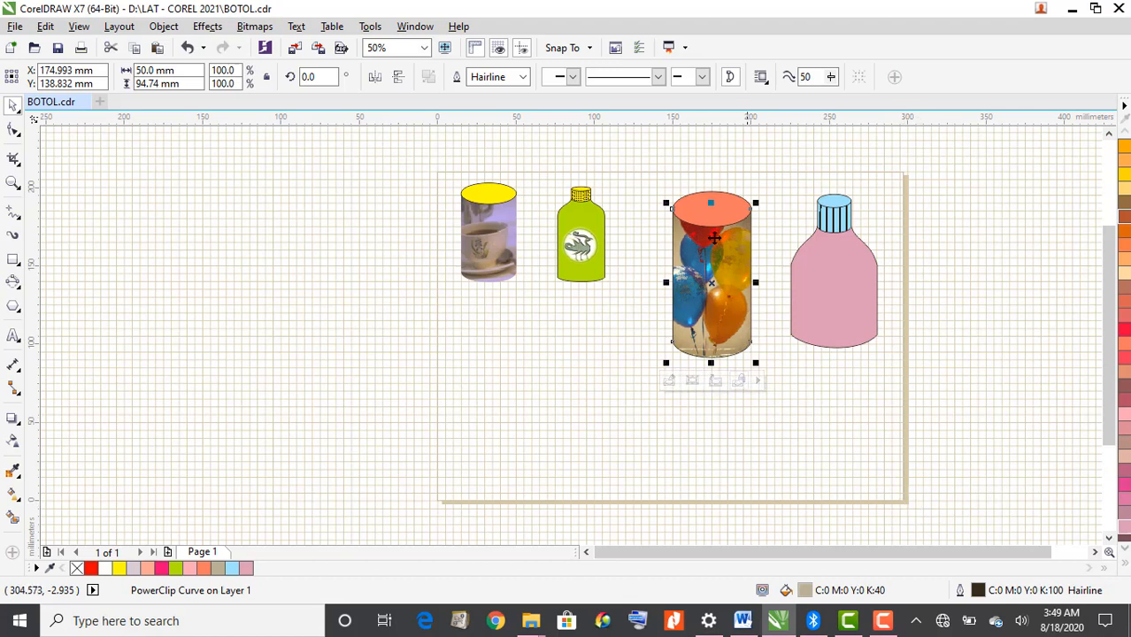
Undo the PowerClip on the tan cylinder and delete the balloons photo from the page
left_click(187, 47)
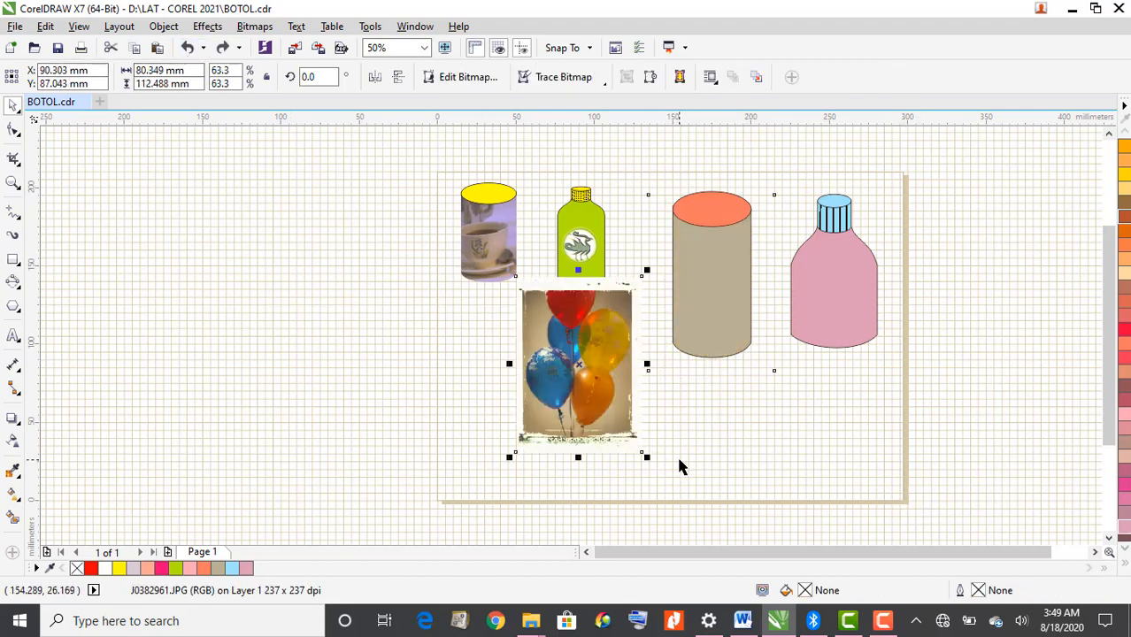
key("Delete")
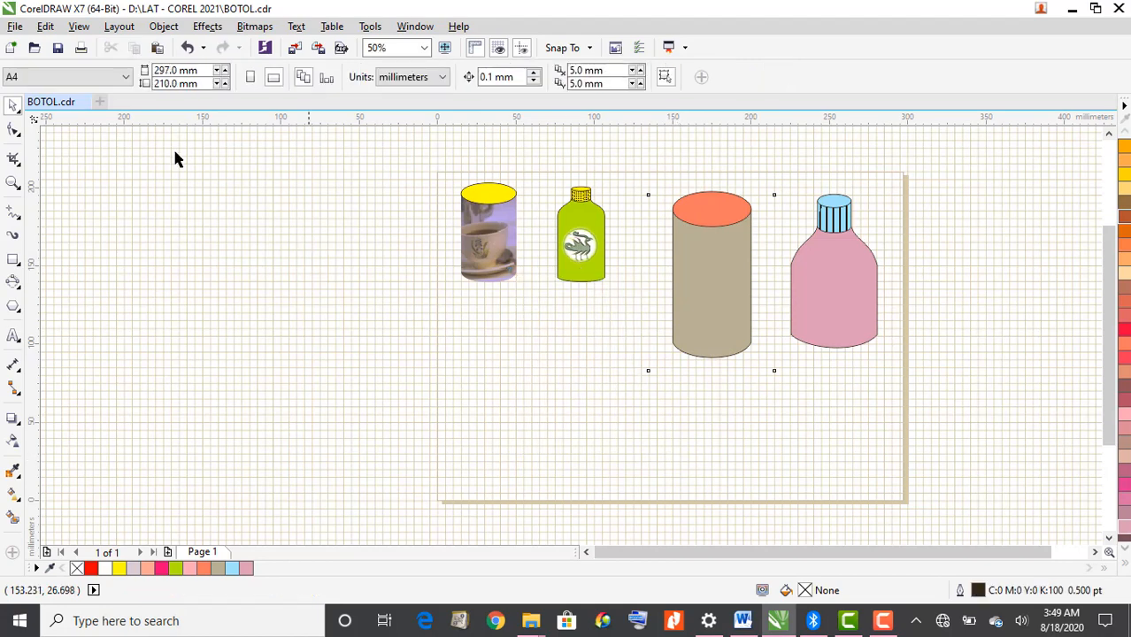
Import the laboratory photo J0287641 from the PUB60COR clipart folder
left_click(15, 26)
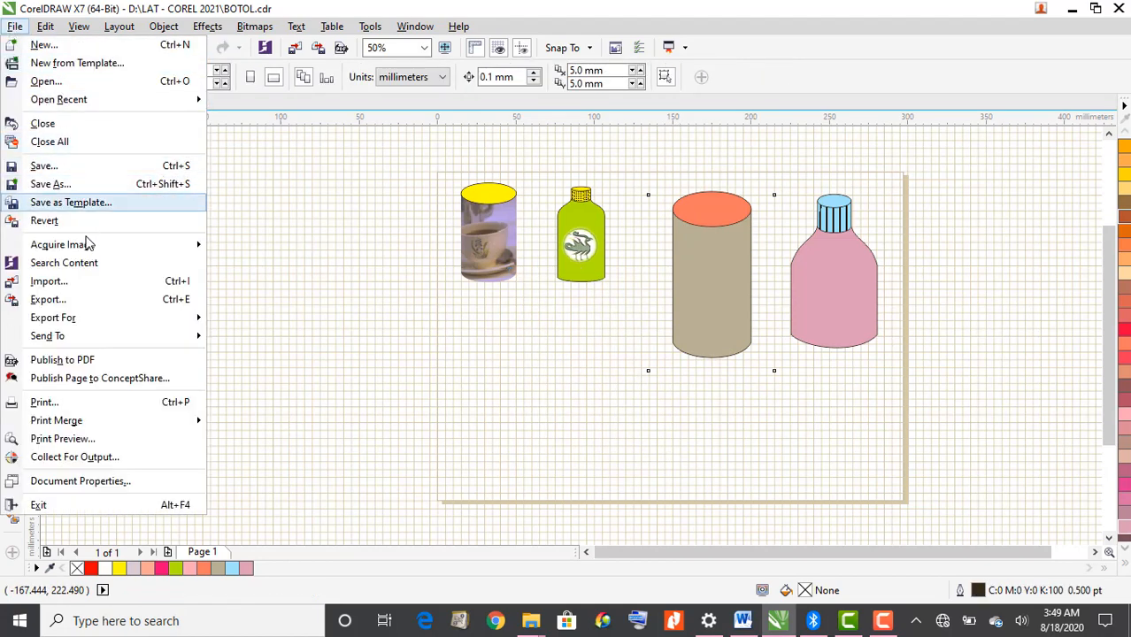
left_click(76, 284)
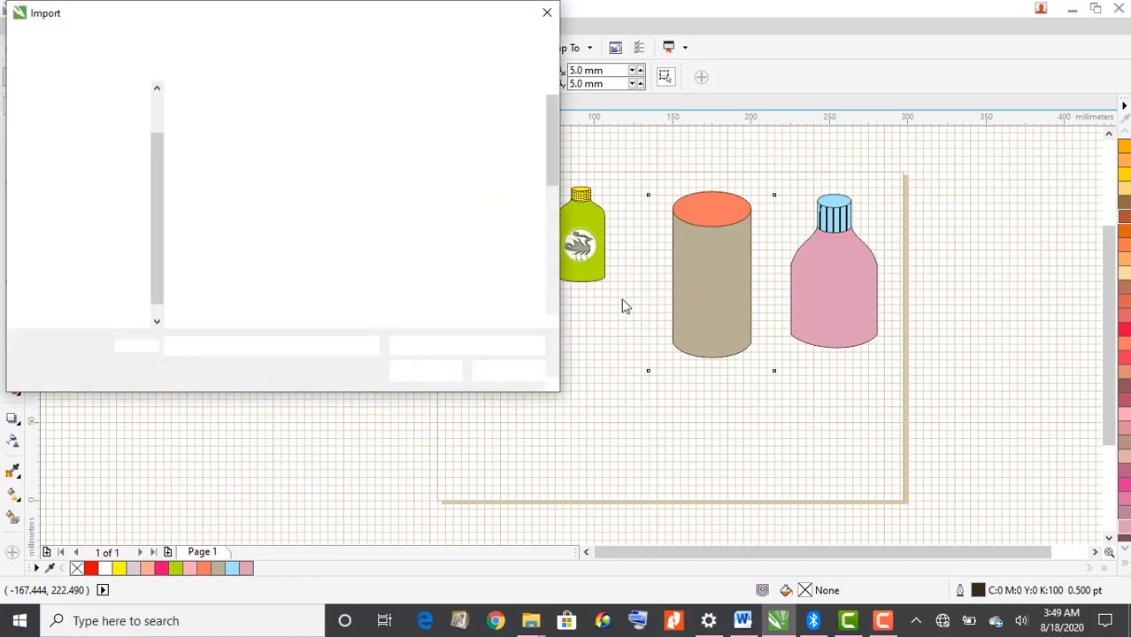
scroll(394, 248, "down", 3)
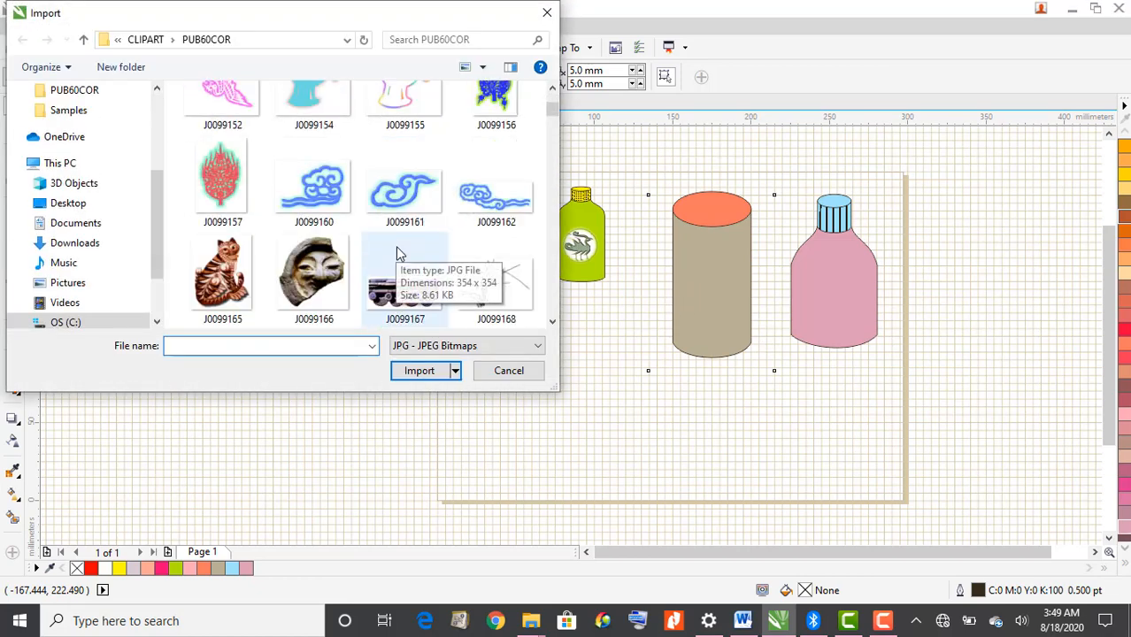
scroll(396, 246, "down", 10)
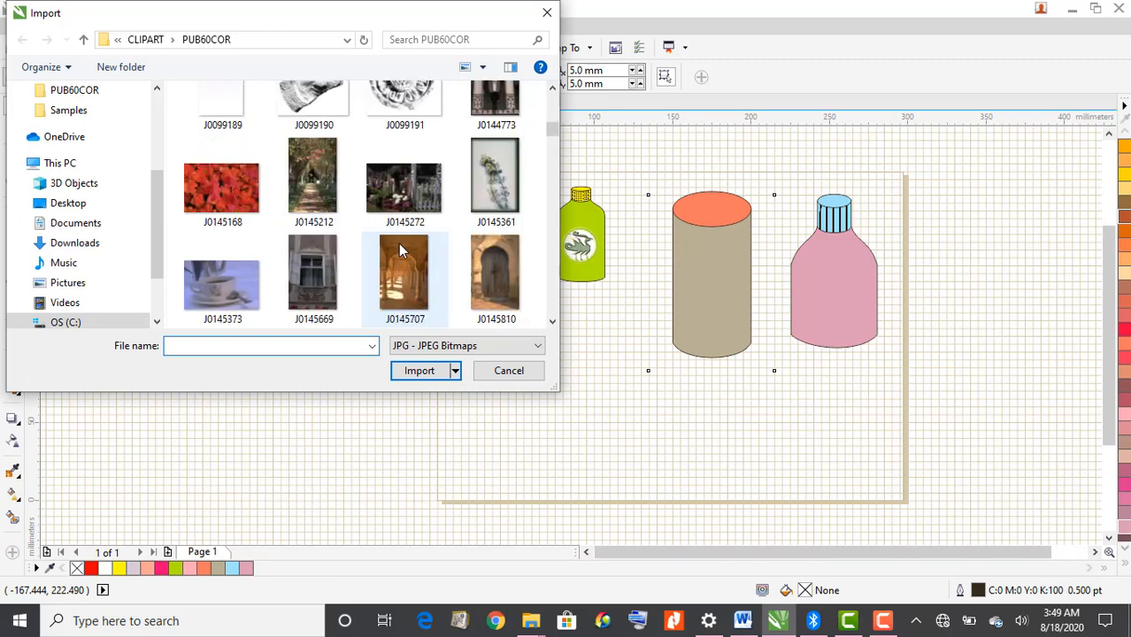
scroll(398, 244, "down", 3)
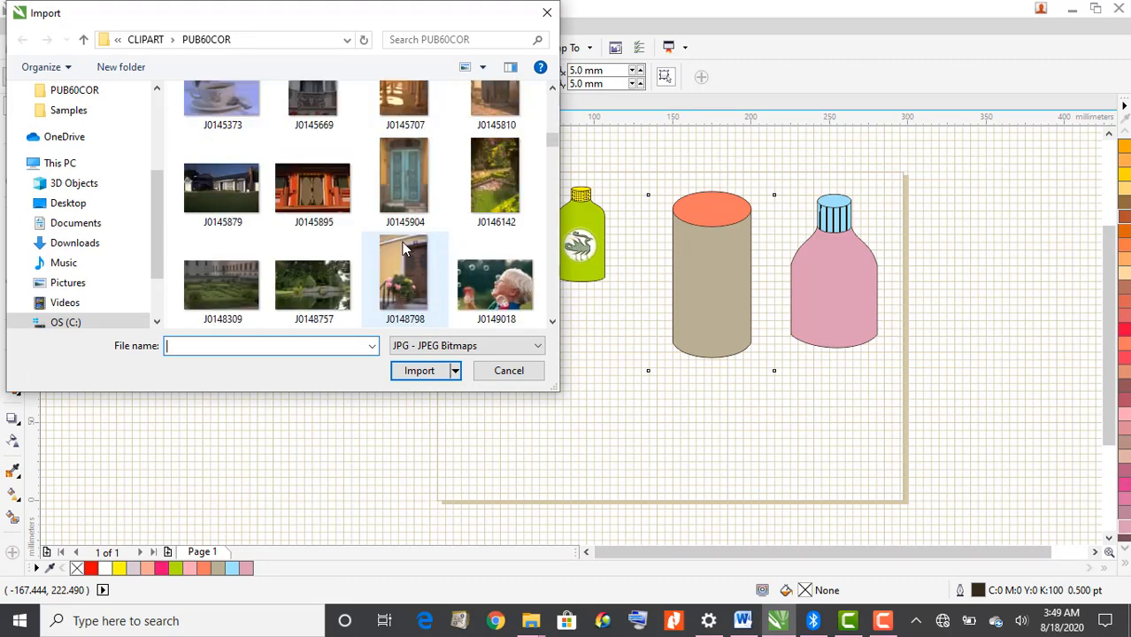
scroll(402, 249, "down", 3)
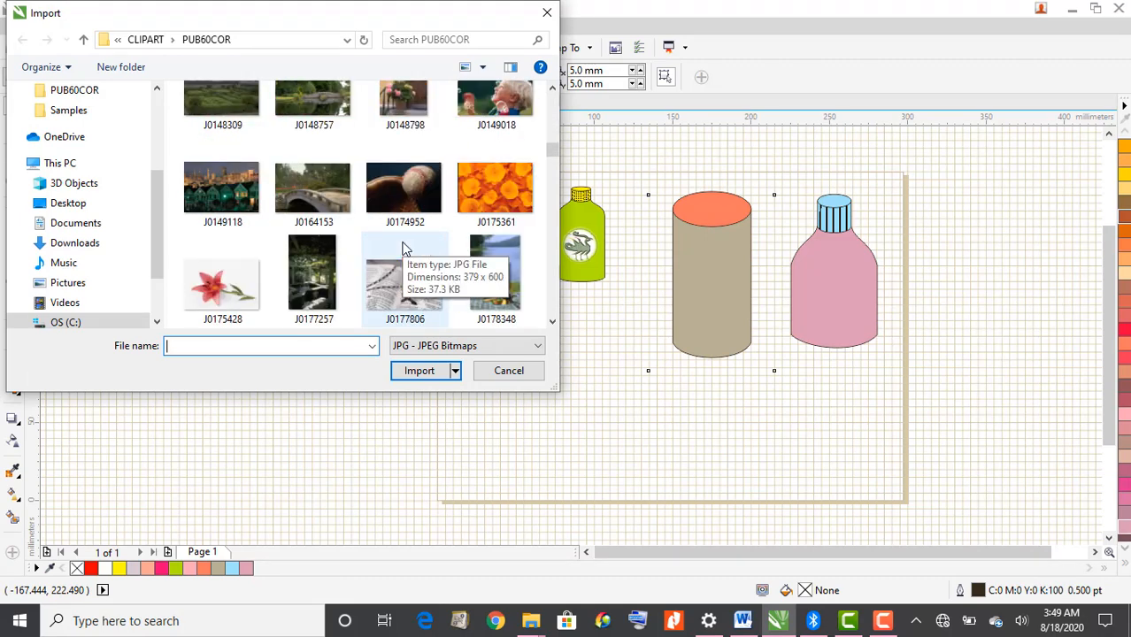
scroll(402, 249, "down", 5)
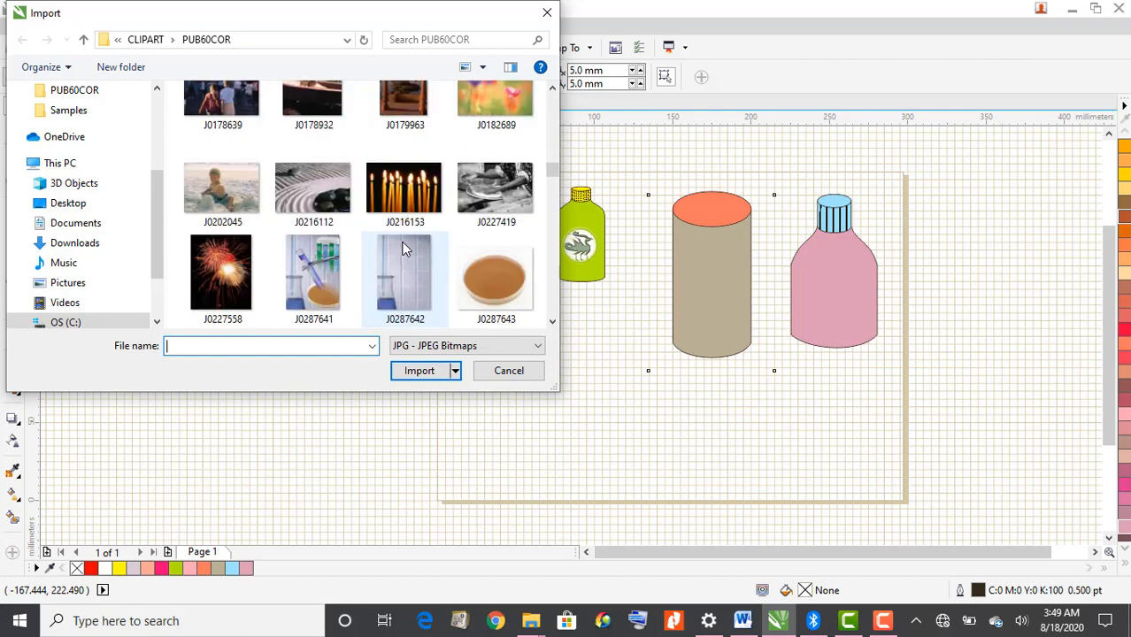
left_click(331, 283)
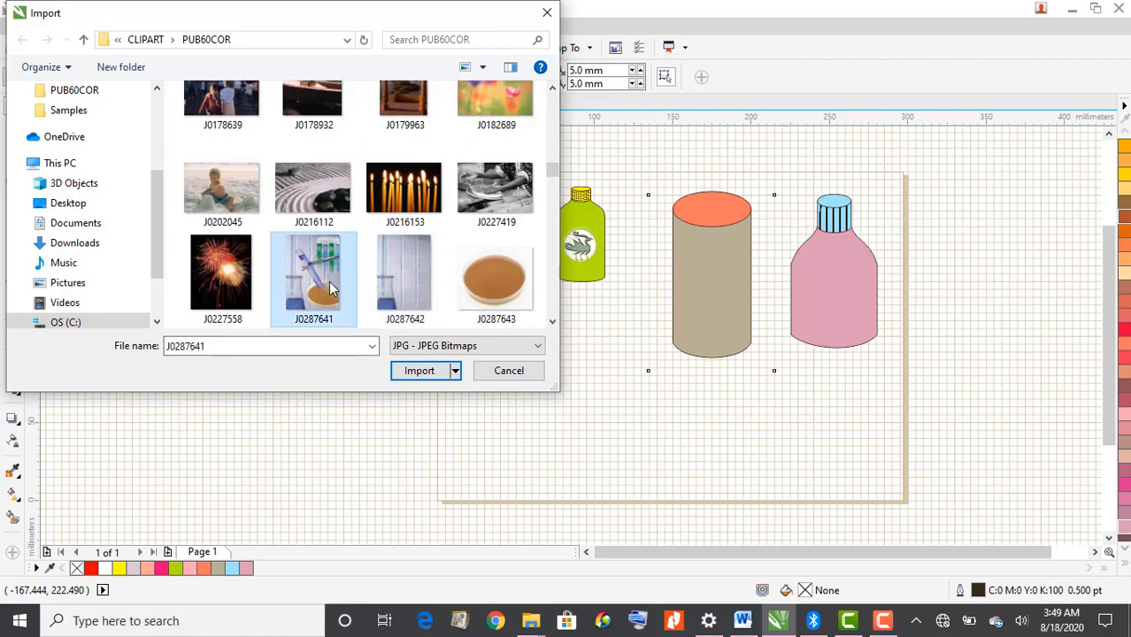
left_click(417, 372)
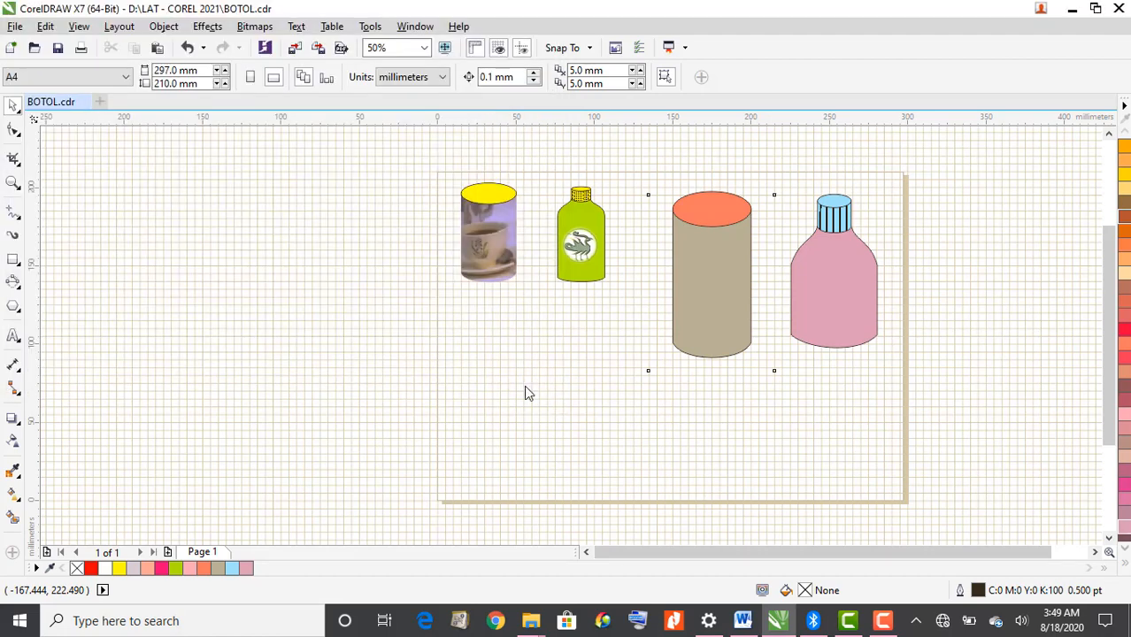
Place the laboratory photo on the page beneath the green bottle and enlarge it to about 84 × 118 mm
left_click(489, 338)
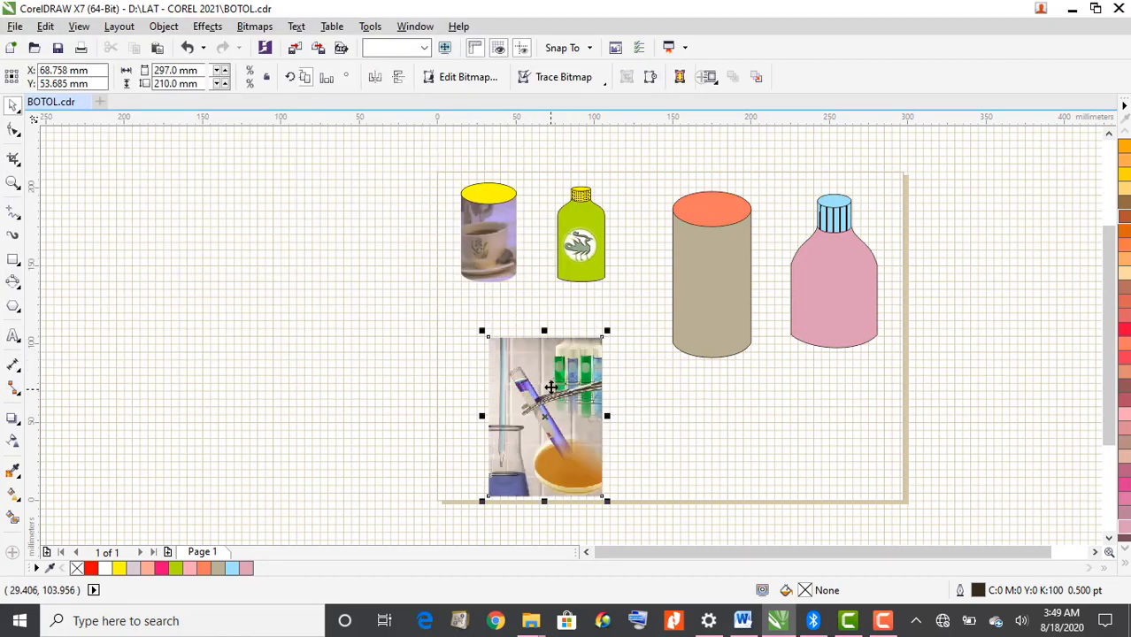
left_click_drag(566, 332, 562, 365)
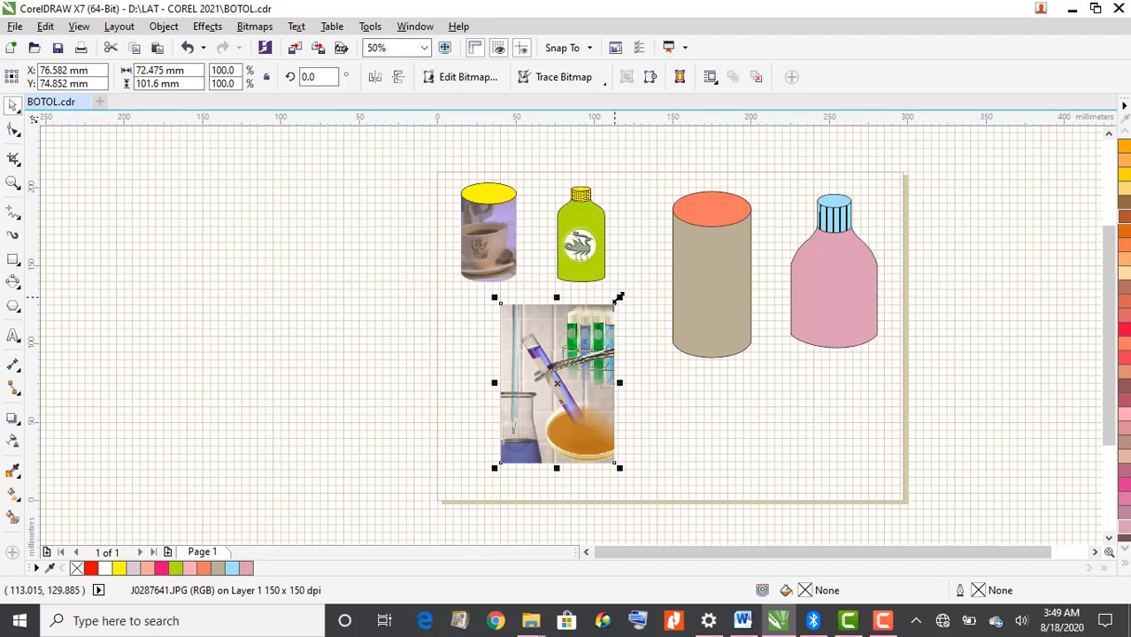
left_click_drag(619, 298, 640, 256)
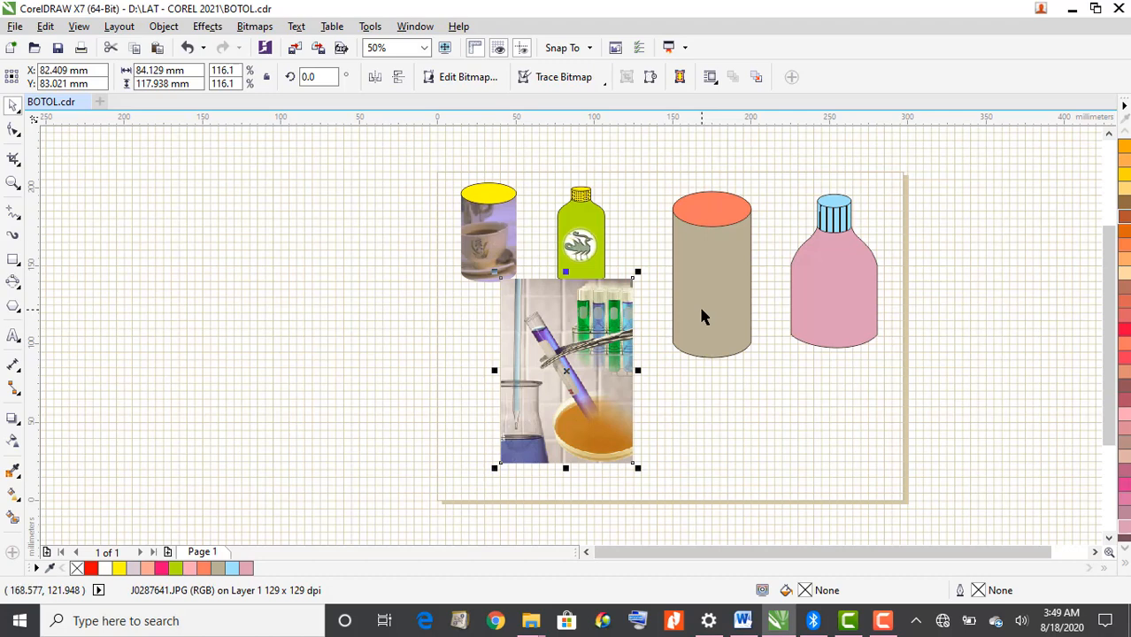
left_click(165, 27)
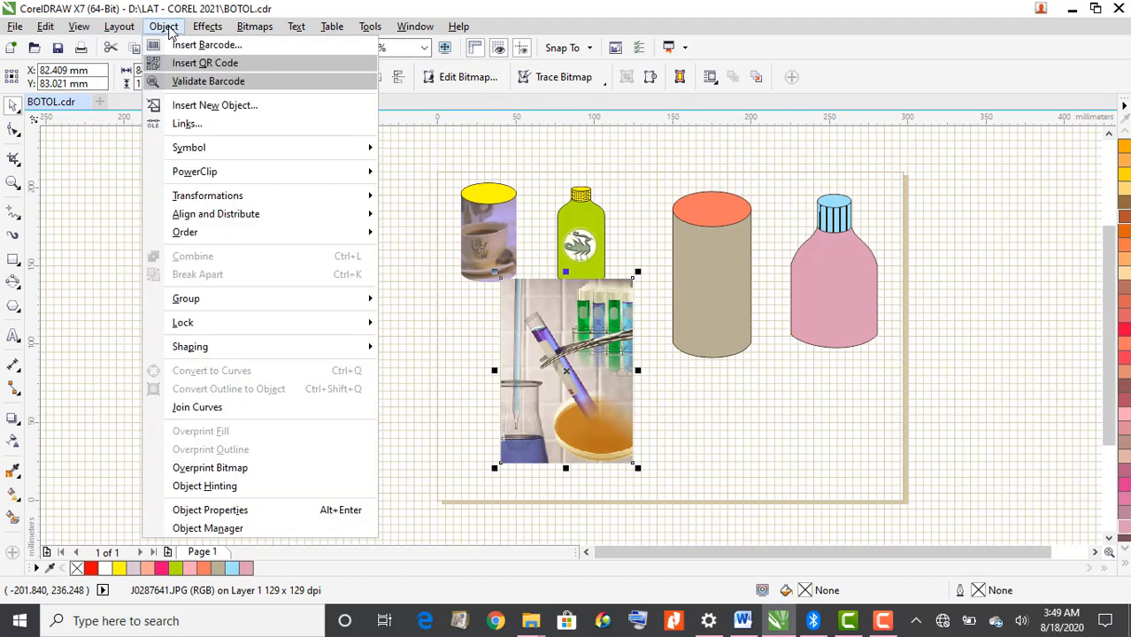
mouse_move(245, 172)
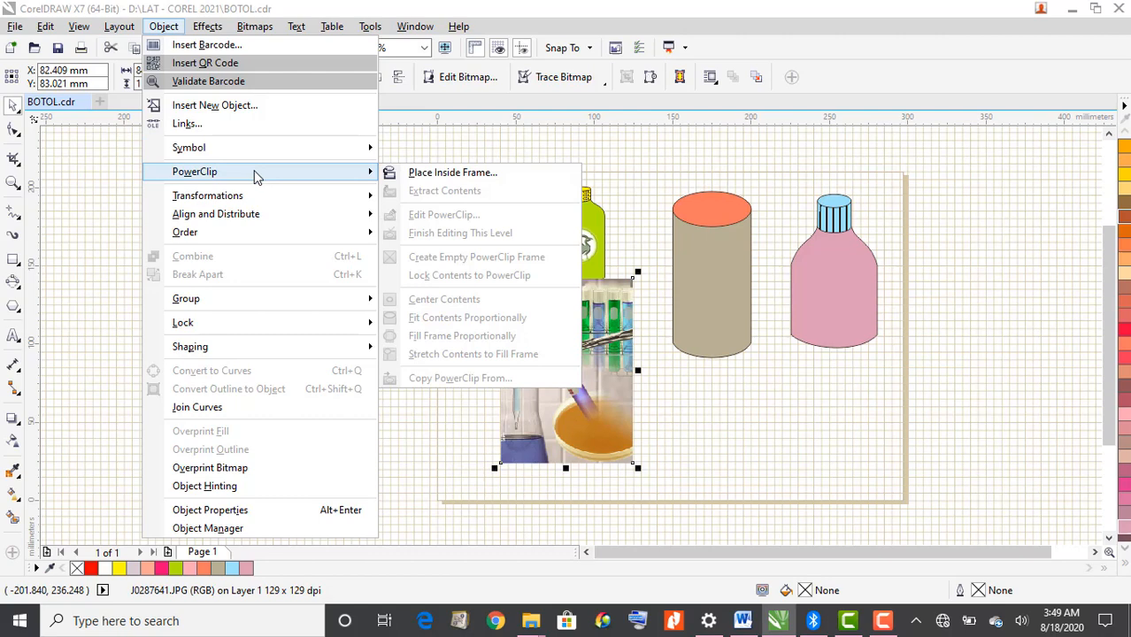
left_click(708, 426)
left_click(562, 372)
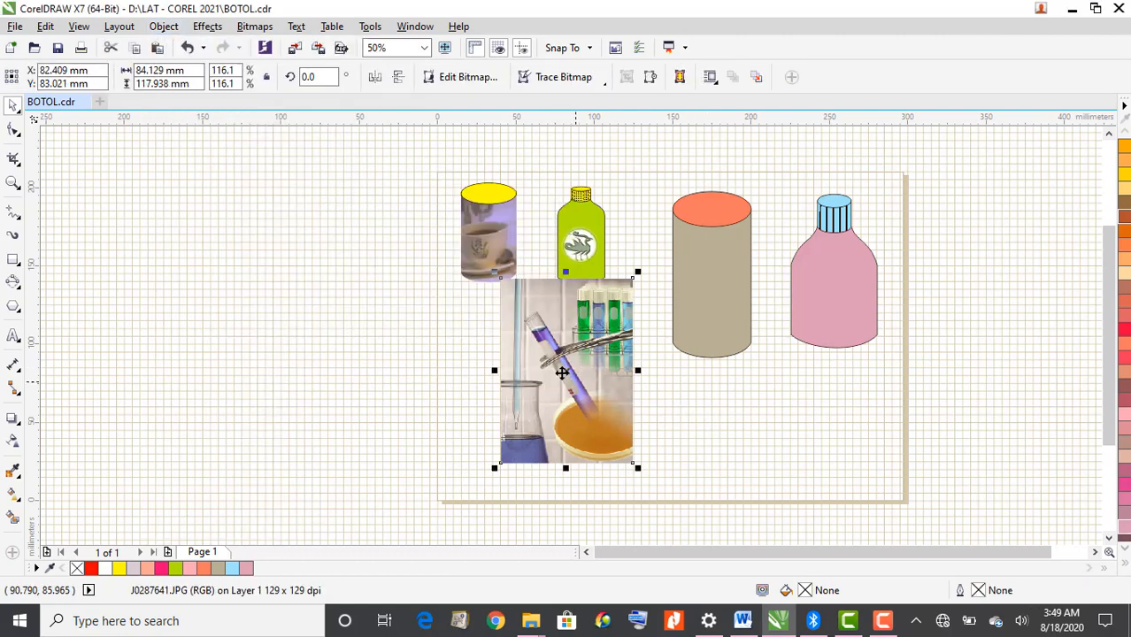
PowerClip the laboratory photo inside the body of the tan cylinder
left_click(166, 30)
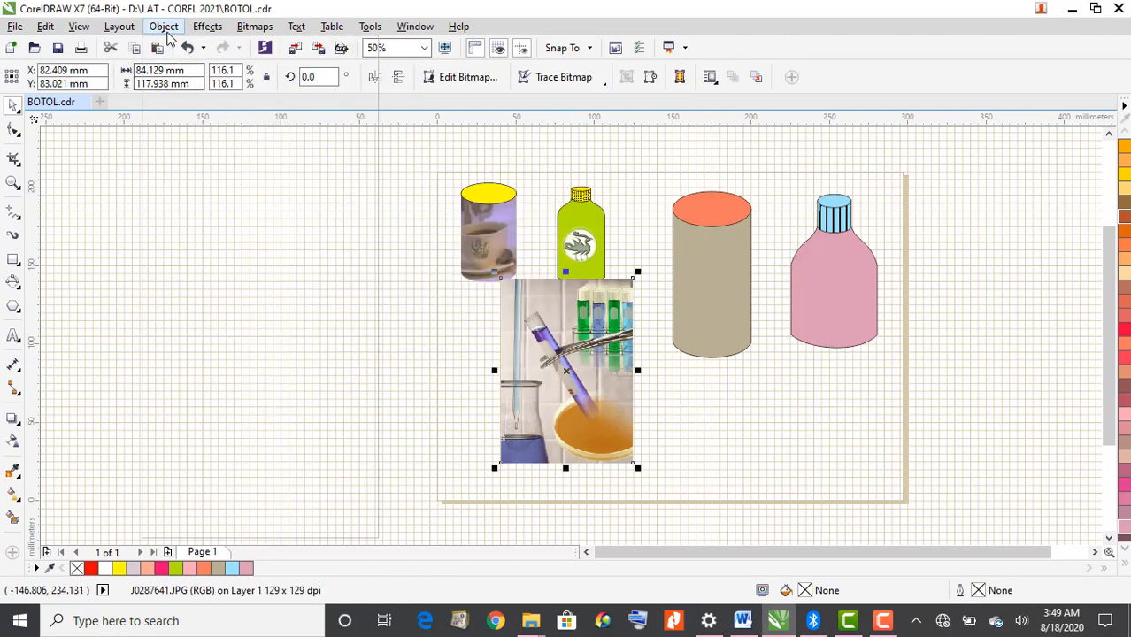
mouse_move(253, 179)
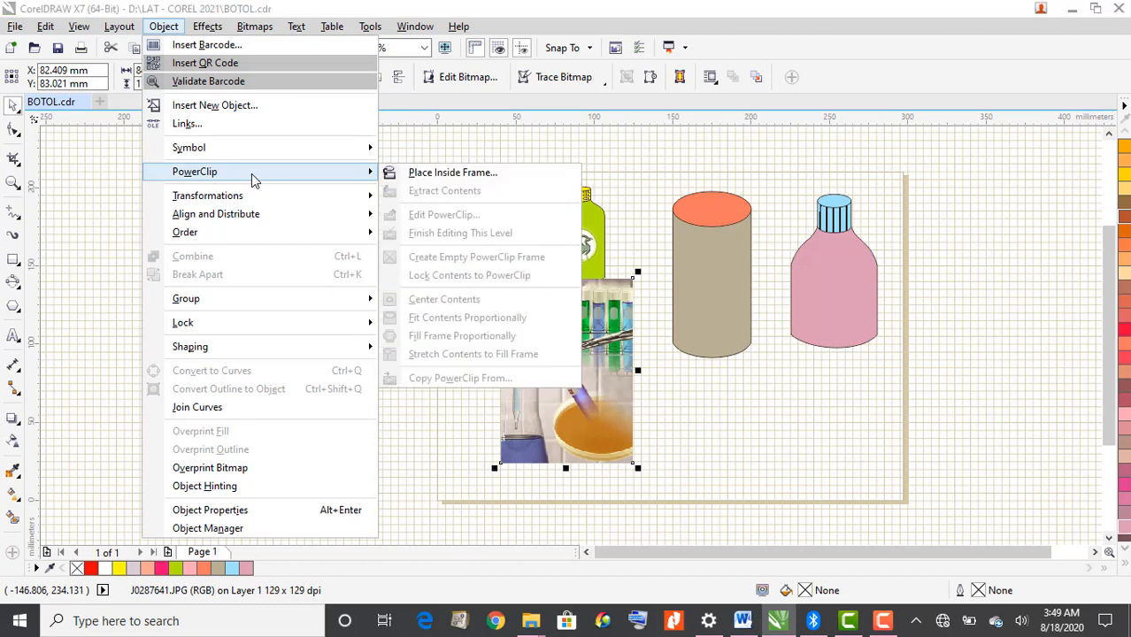
left_click(411, 175)
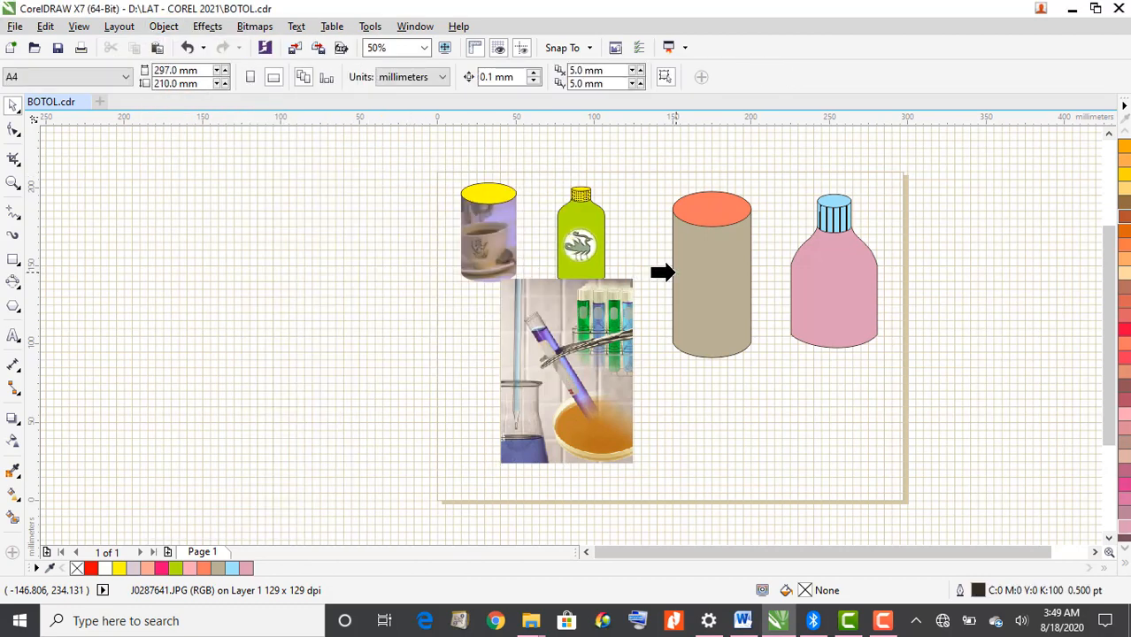
left_click(673, 273)
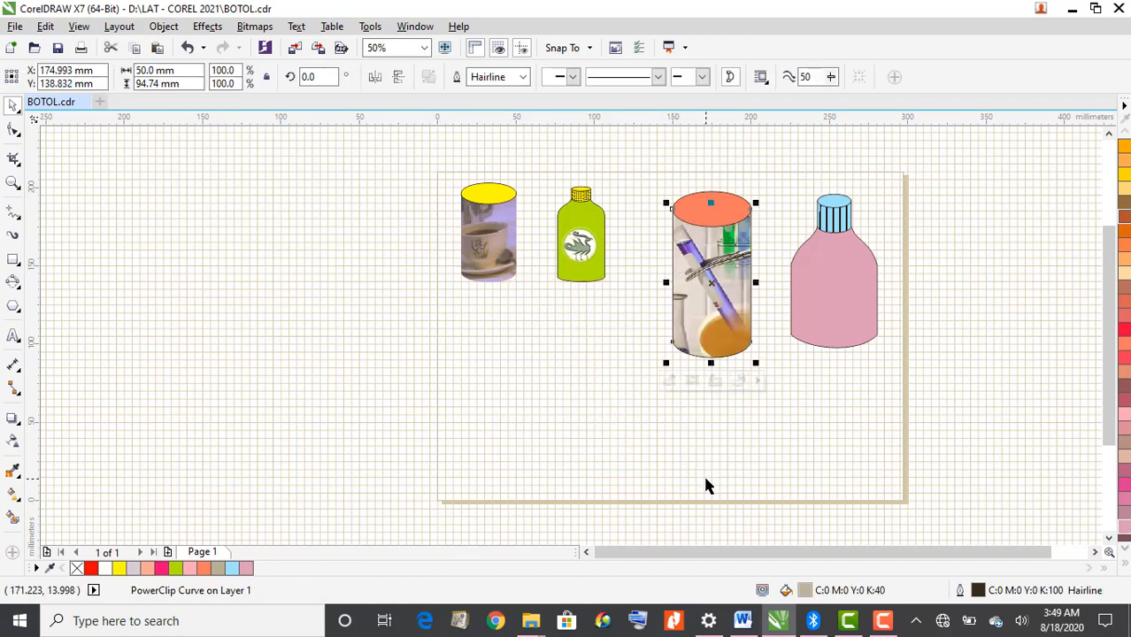
left_click(792, 408)
Set the outline width of the large cylinder's photo-filled body to None and deselect it
scroll(761, 365, "up", 1)
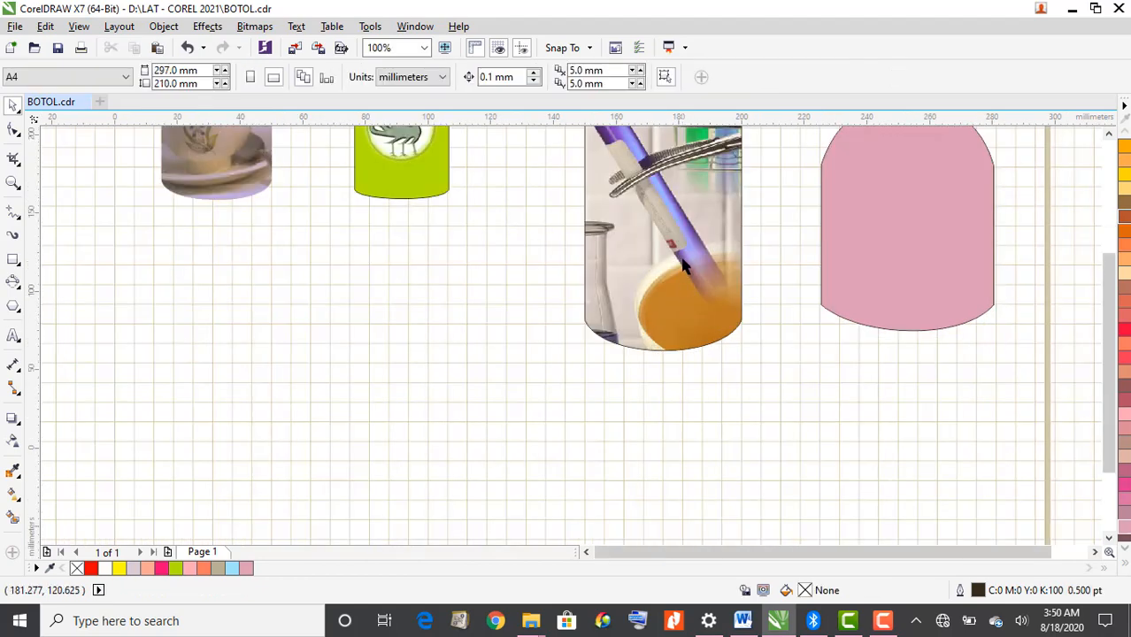
scroll(684, 266, "down", 1)
scroll(669, 197, "up", 1)
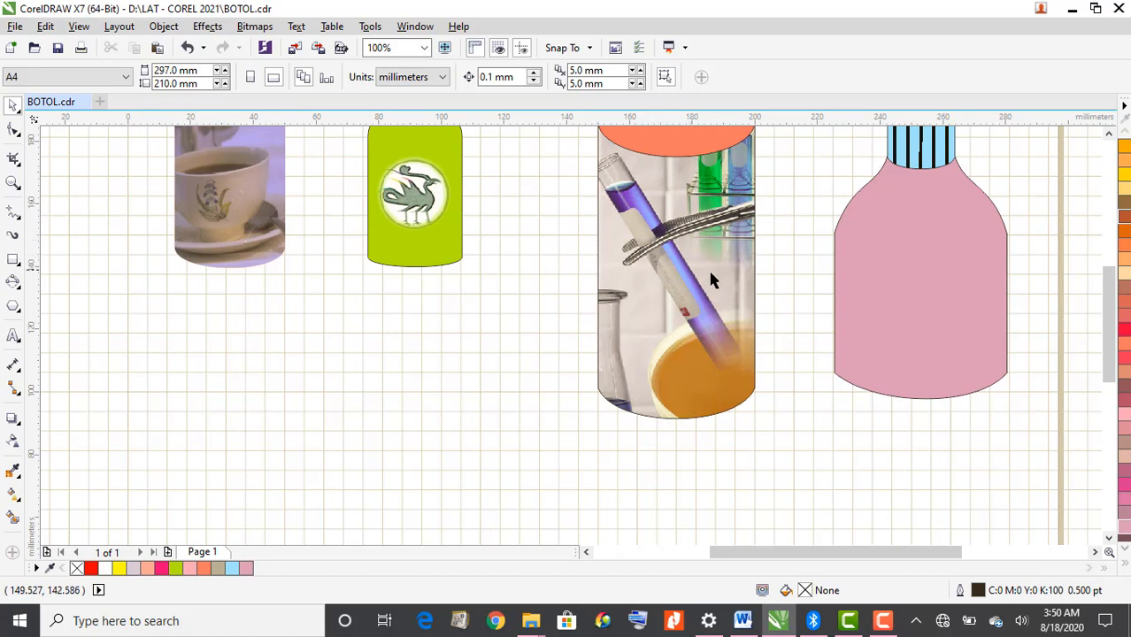
left_click(751, 265)
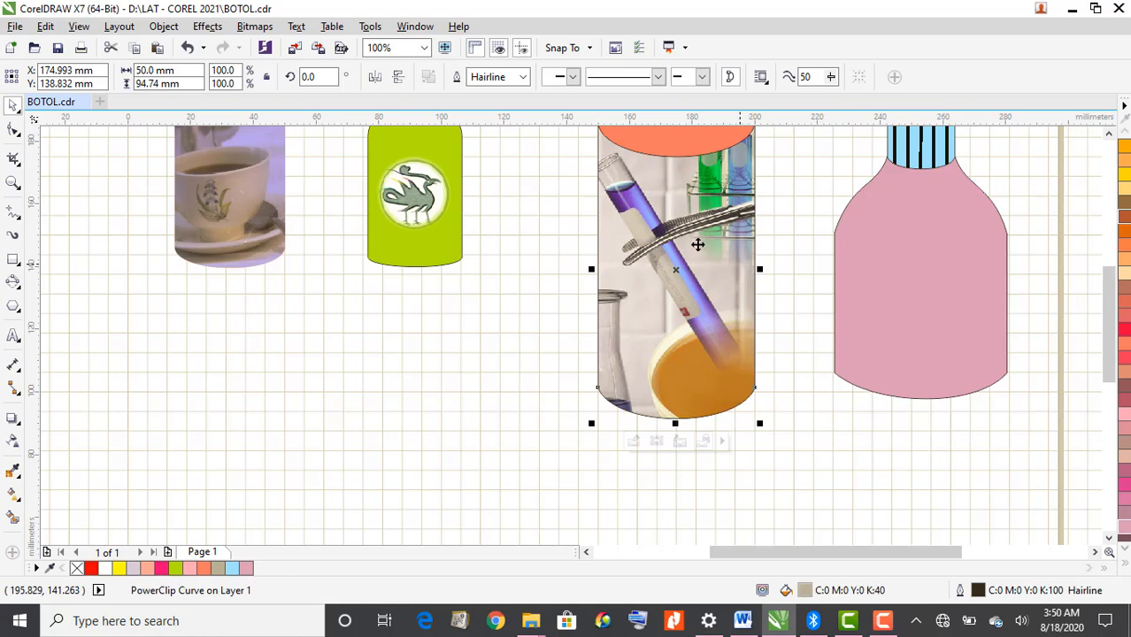
left_click(523, 78)
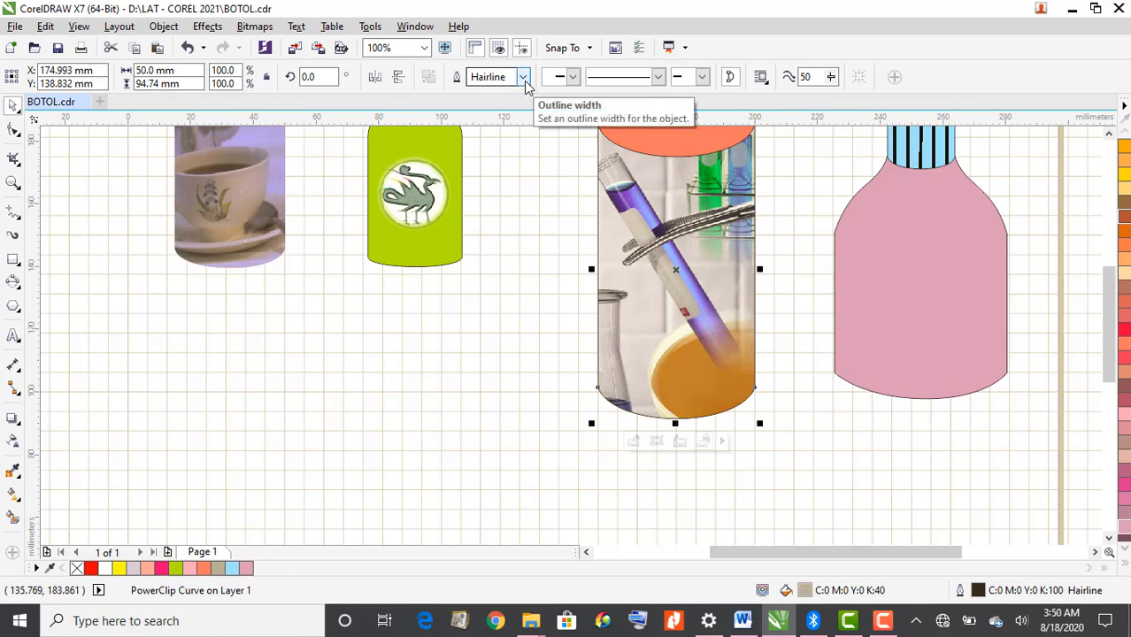
left_click(523, 80)
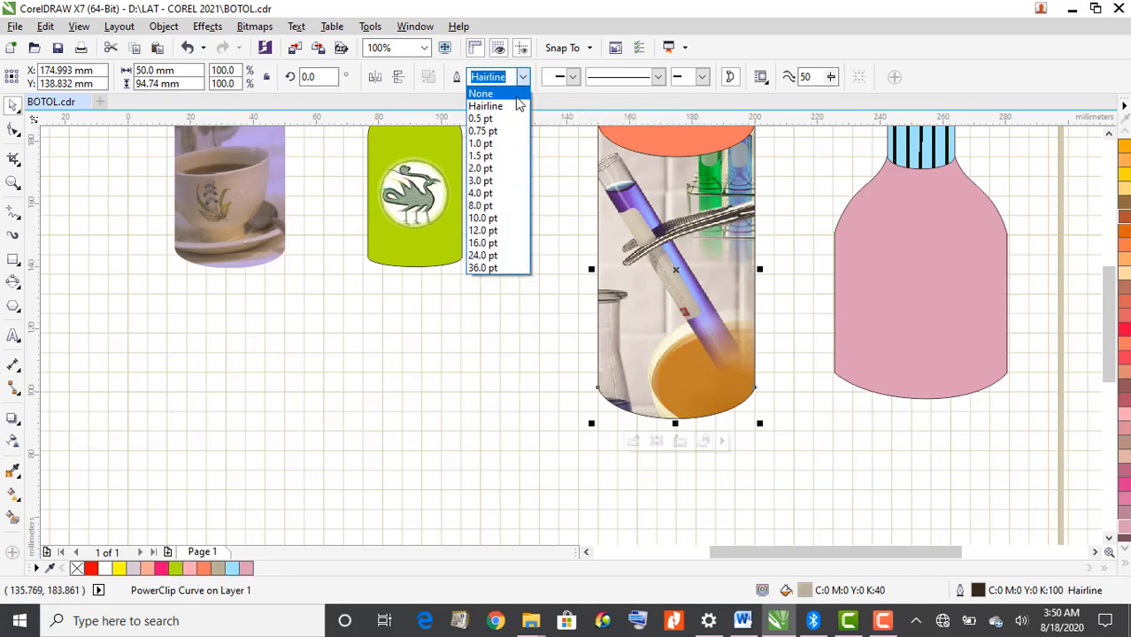
left_click(517, 94)
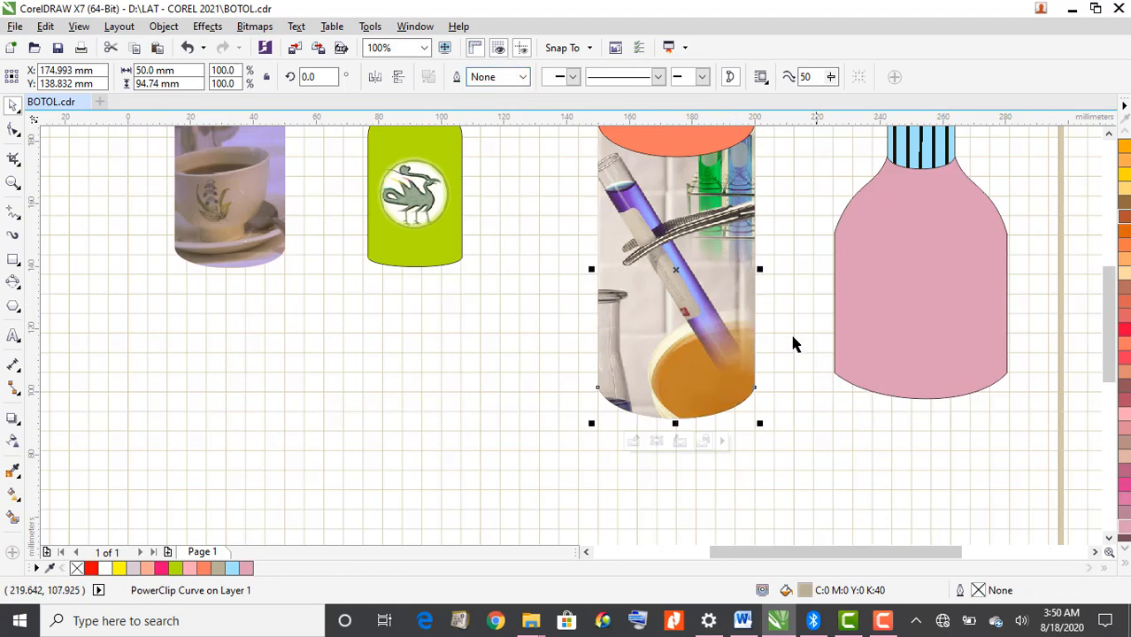
scroll(788, 336, "down", 1)
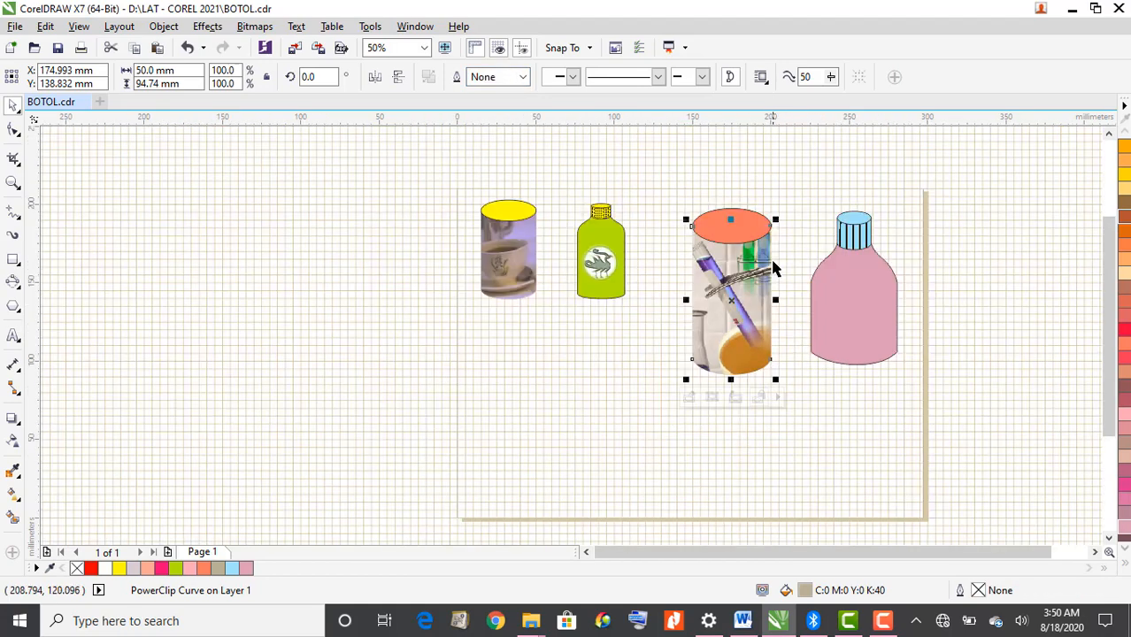
scroll(772, 268, "up", 1)
left_click(801, 238)
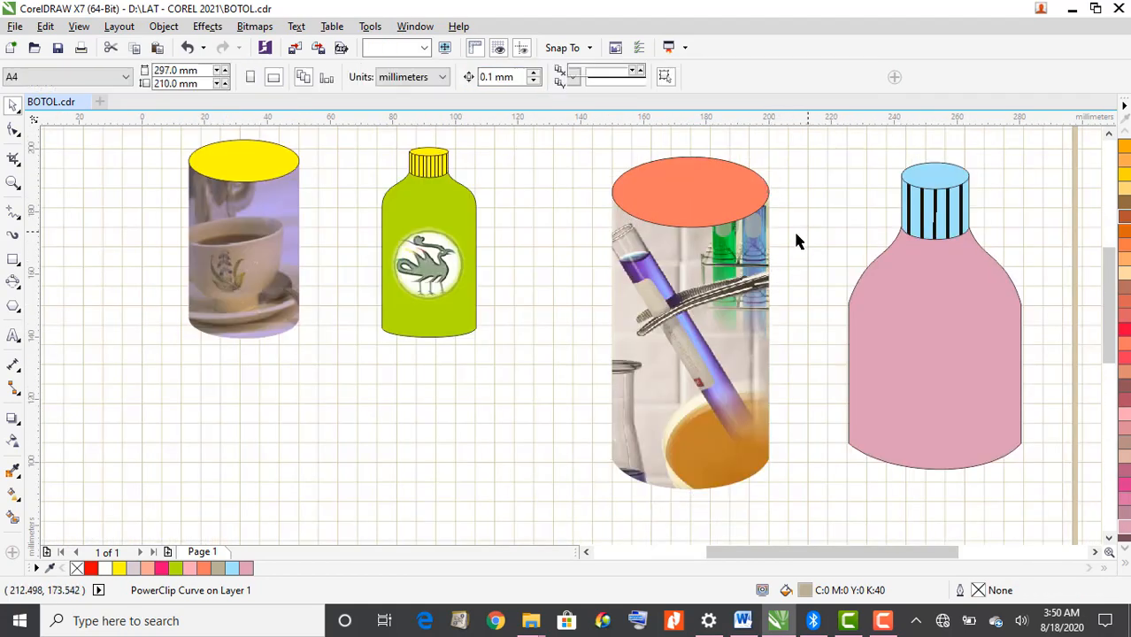
Apply a fountain fill to the orange ellipse on top of the large cylinder with the Interactive Fill tool
left_click(713, 182)
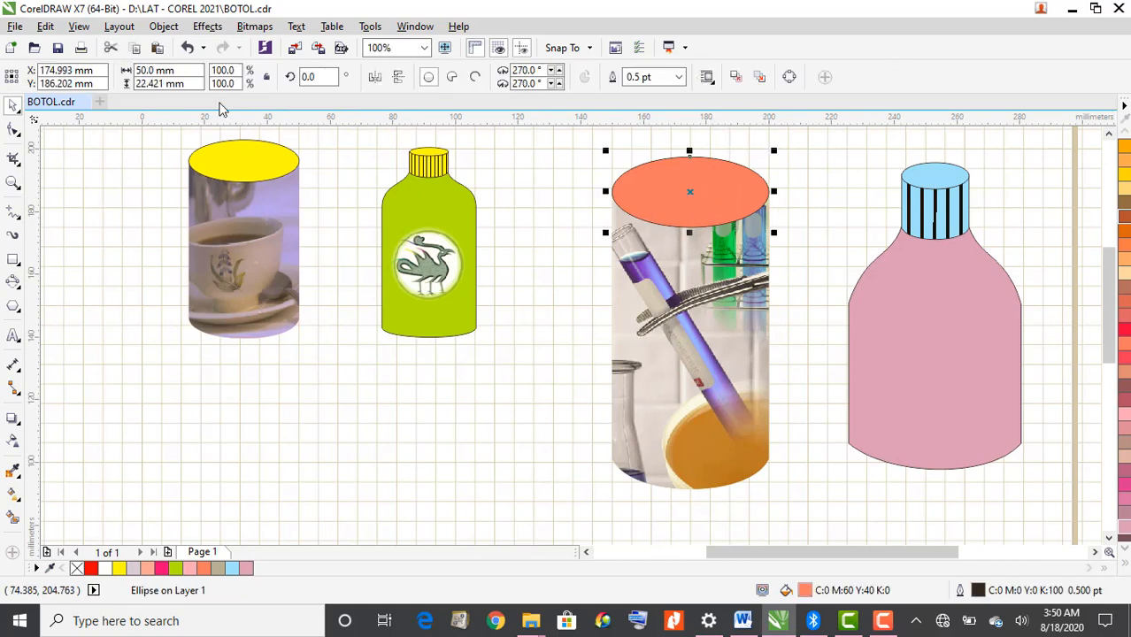
left_click(14, 496)
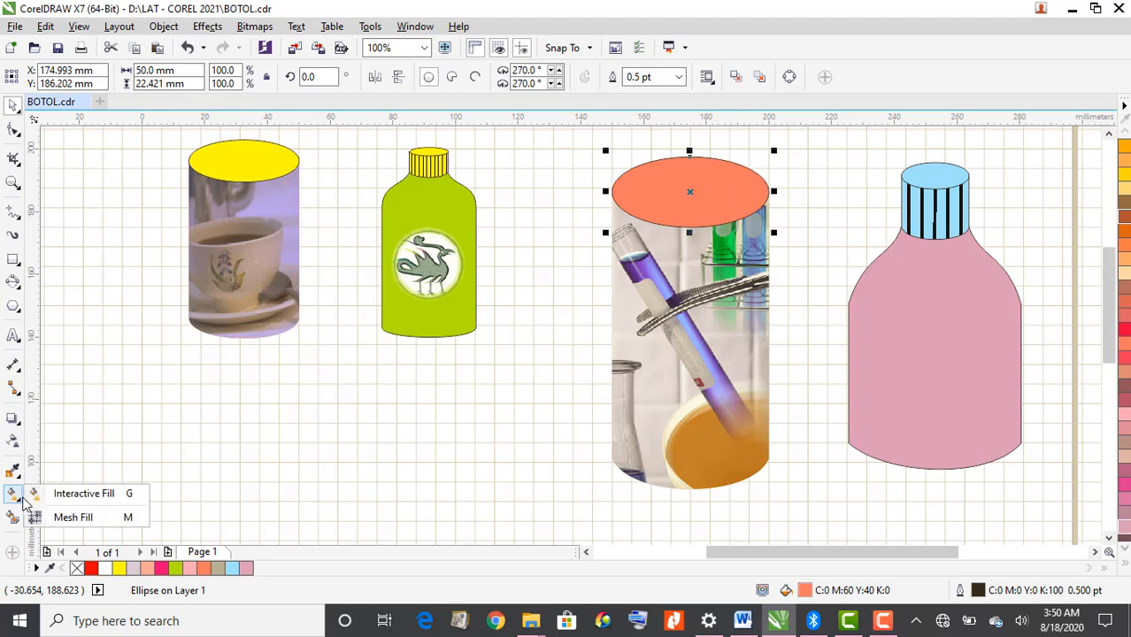
left_click(73, 496)
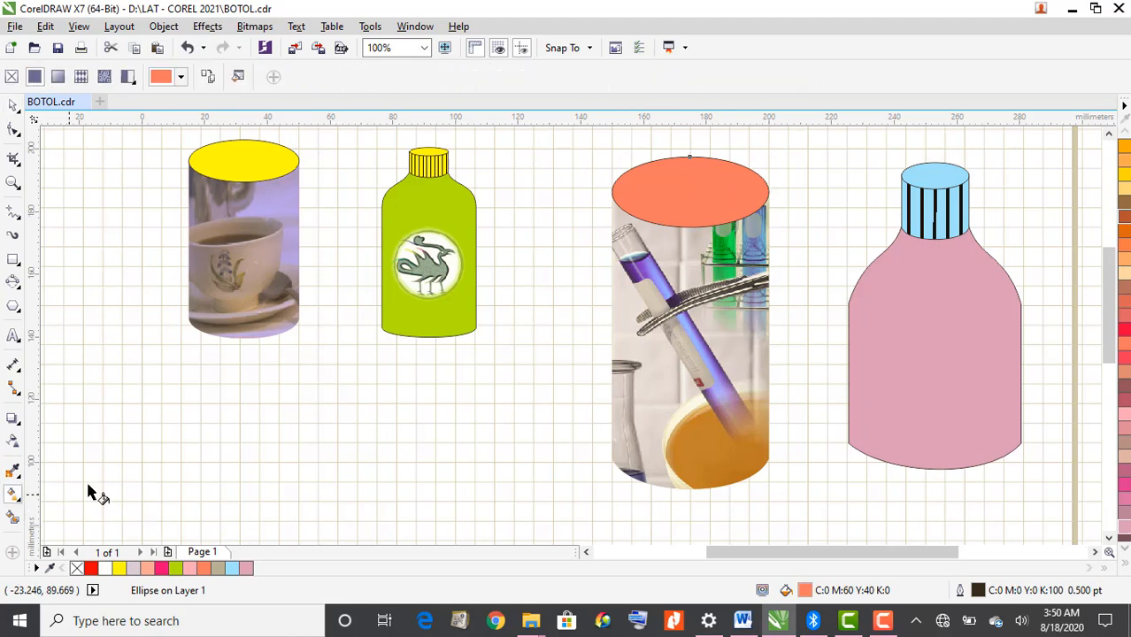
left_click(58, 79)
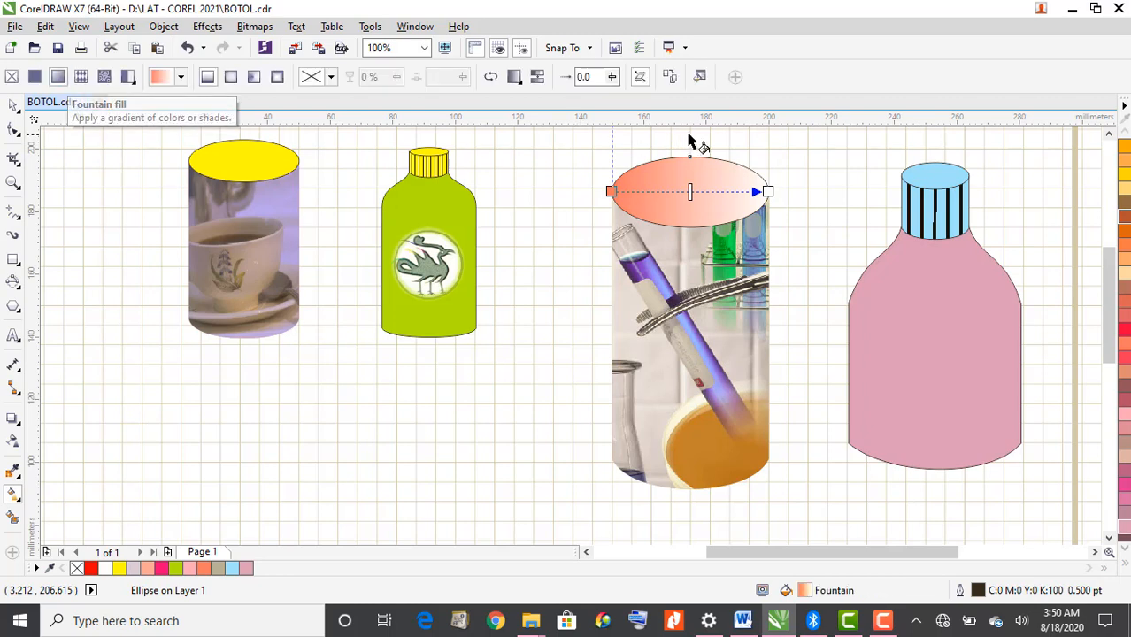
Set the start color of the ellipse's fountain fill to C 22, M 76, Y 64, K 8
left_click(610, 191)
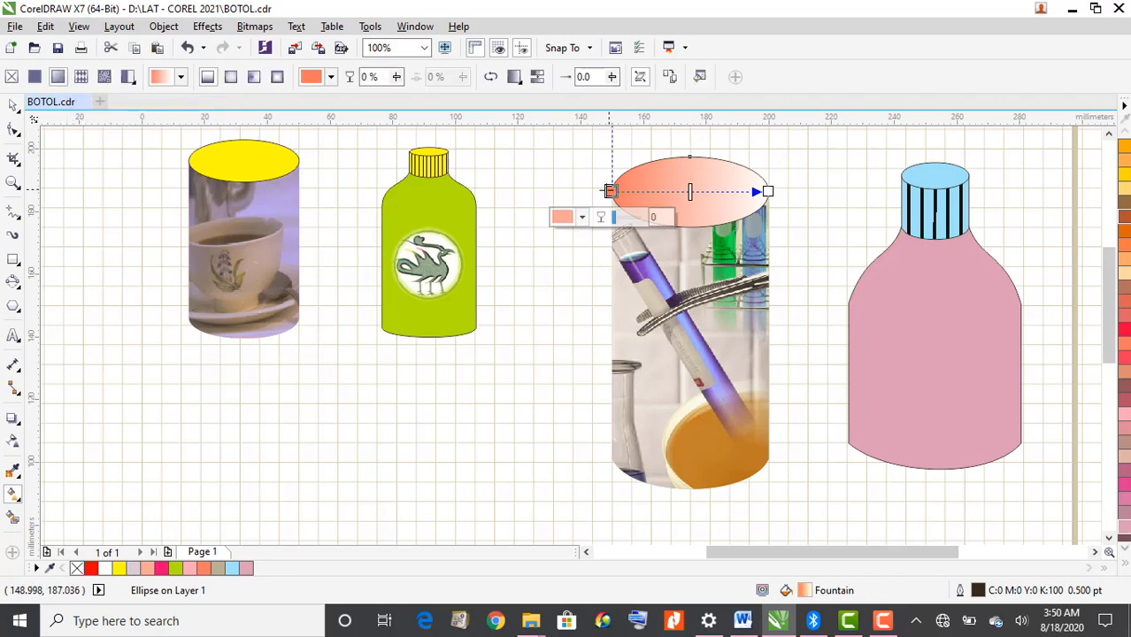
left_click(565, 218)
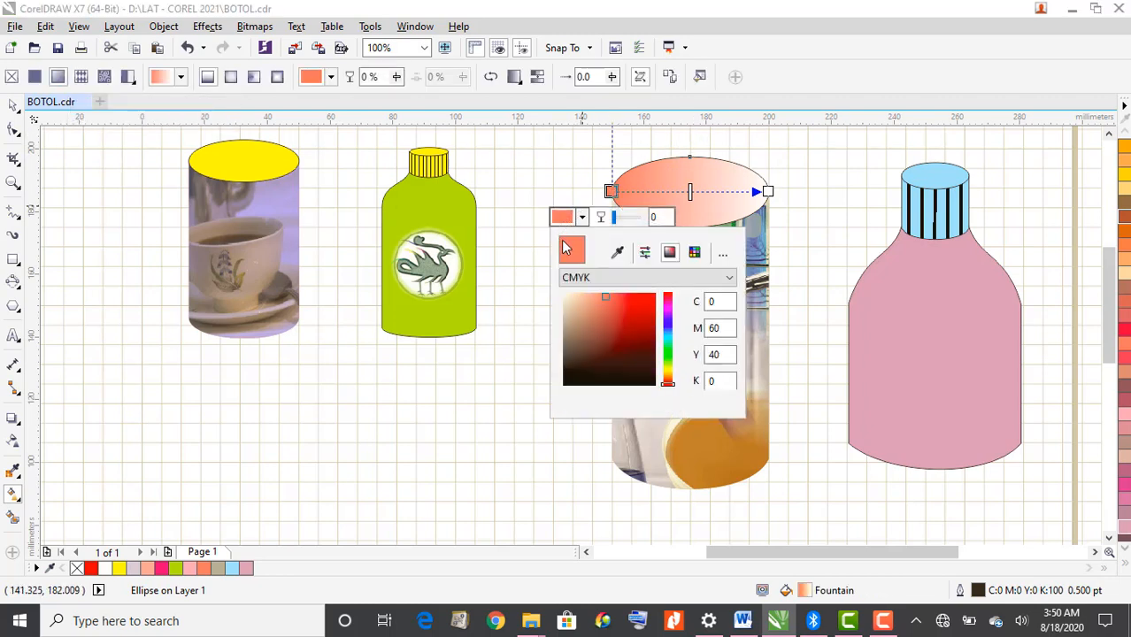
left_click(609, 318)
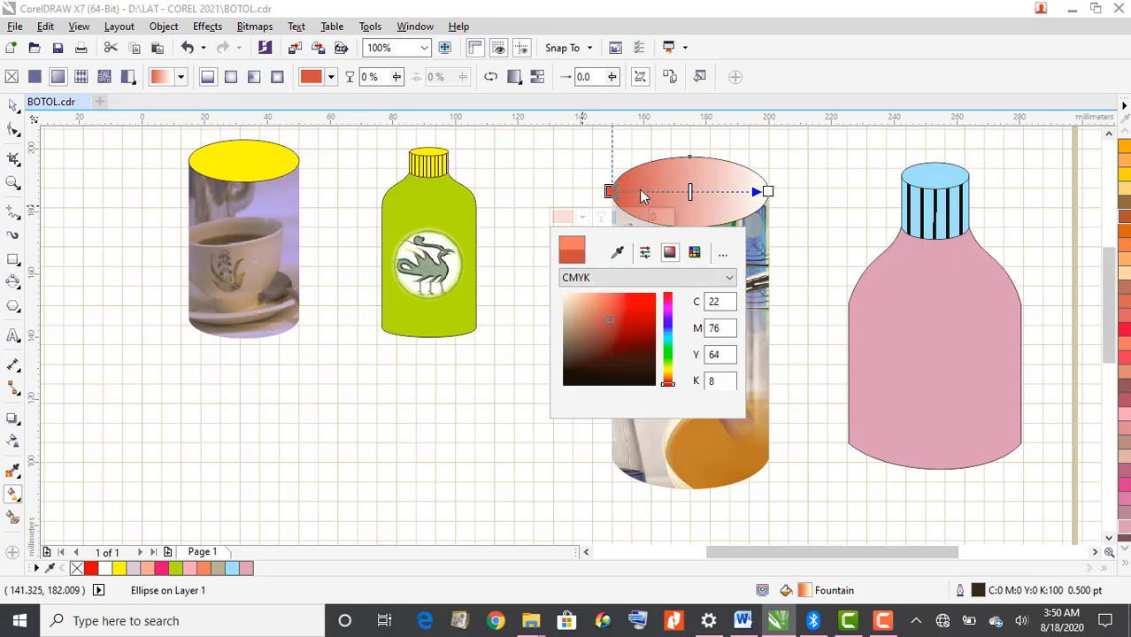
left_click(690, 191)
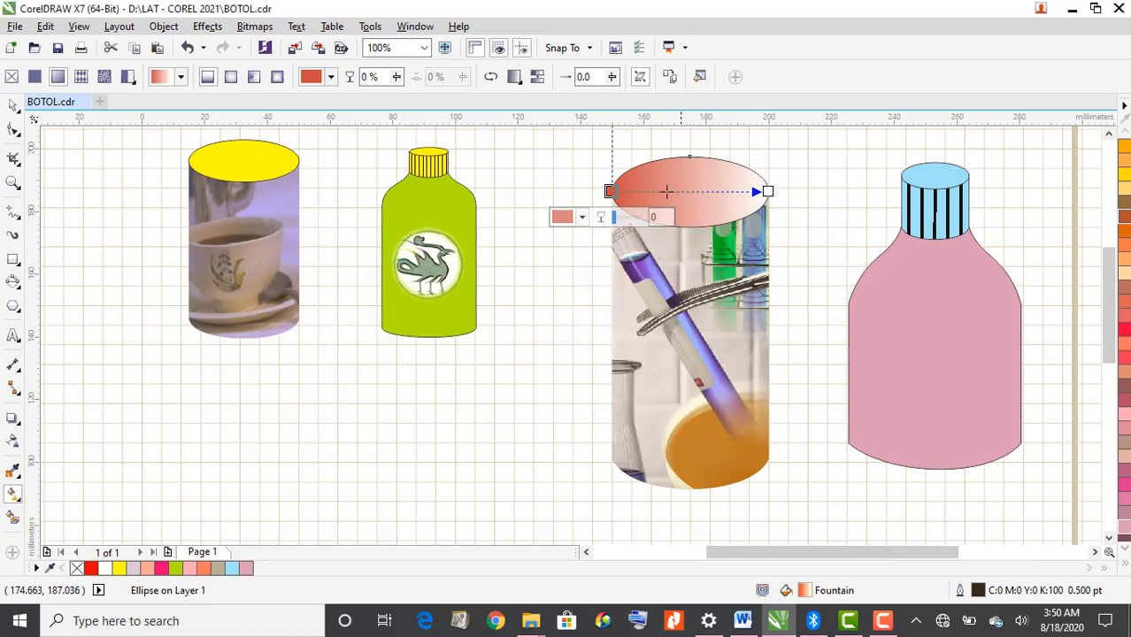
Shift the midpoint of the large cylinder's top ellipse gradient toward its red start color and set the ellipse's outline width to 1.5 pt
left_click_drag(690, 191, 662, 191)
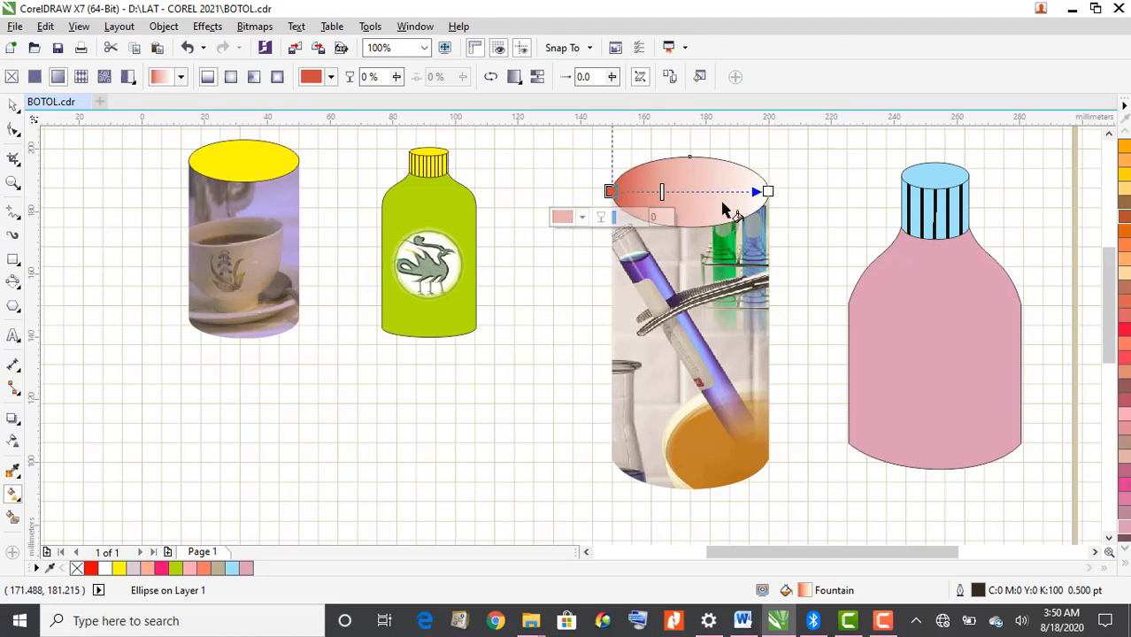
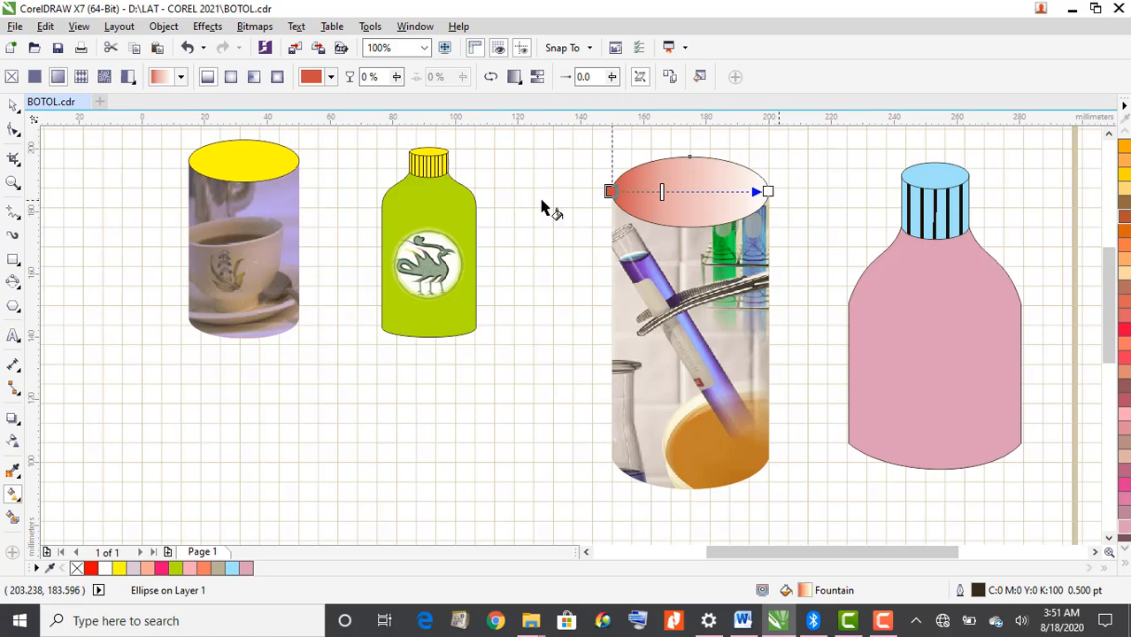
left_click(14, 106)
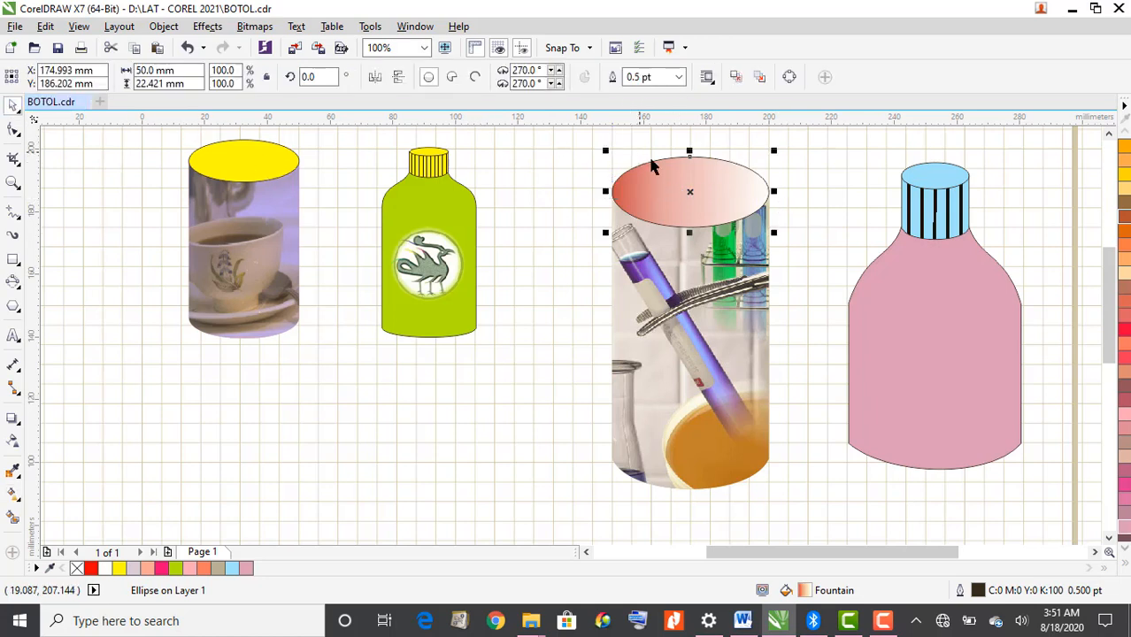
left_click(678, 77)
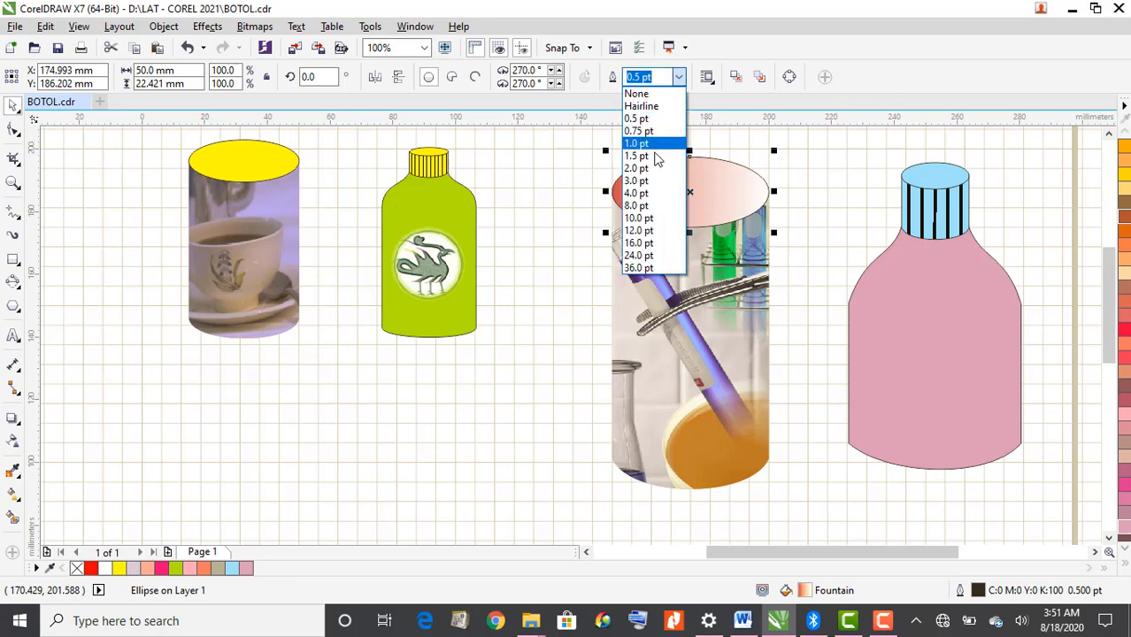
left_click(651, 155)
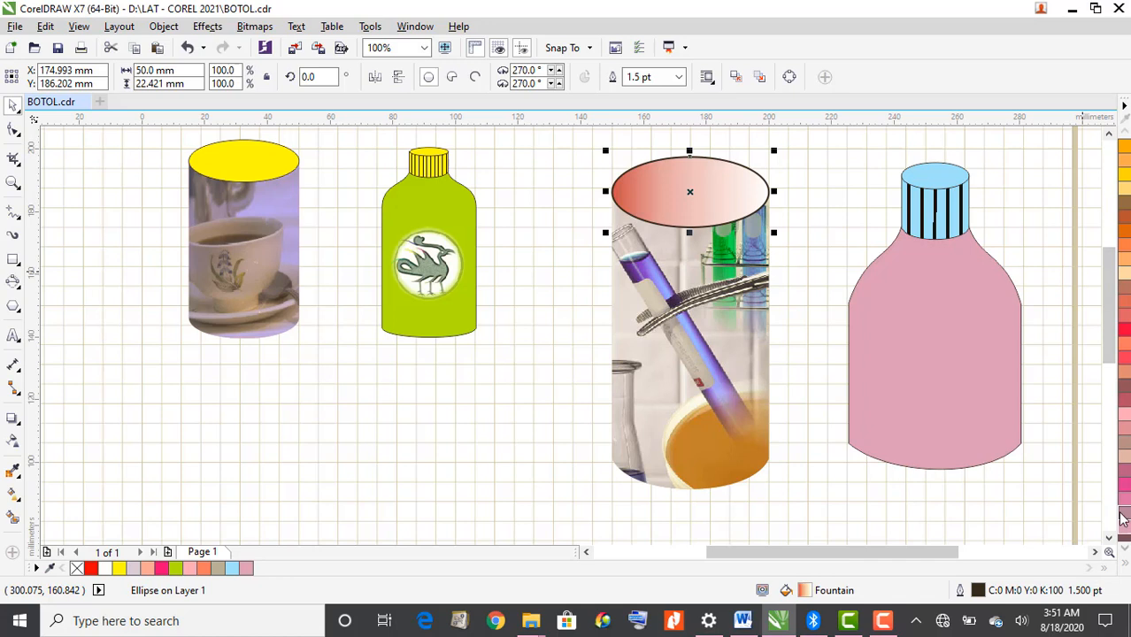
Try green and purple outline colors on the large cylinder's top ellipse, set the outline to K 100 black, and deselect it
left_click(1124, 568)
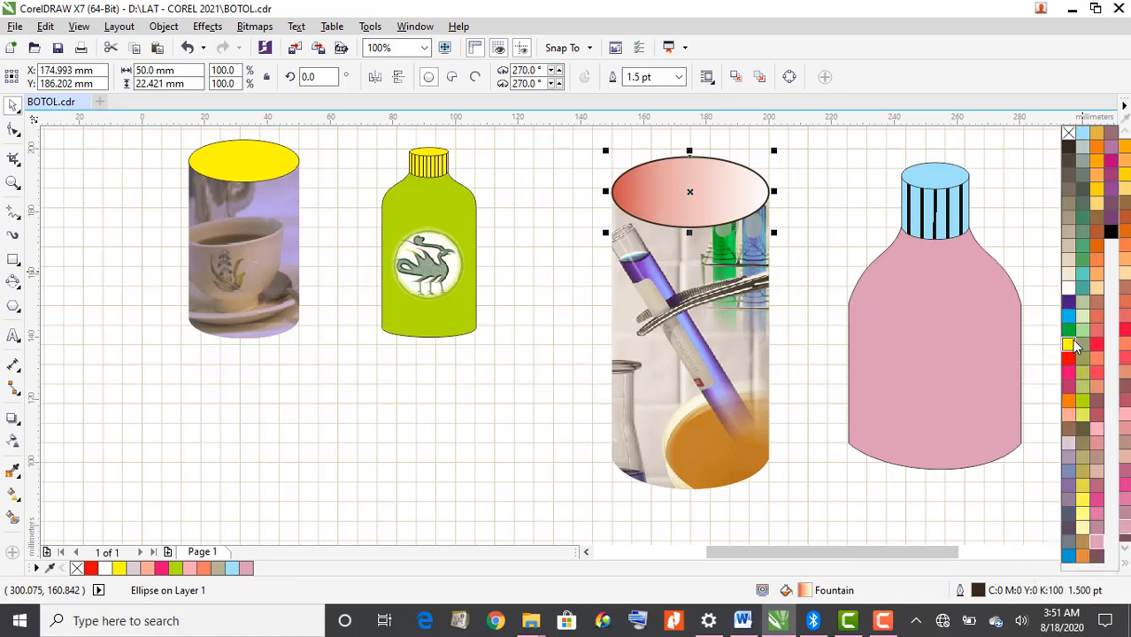
right_click(1068, 337)
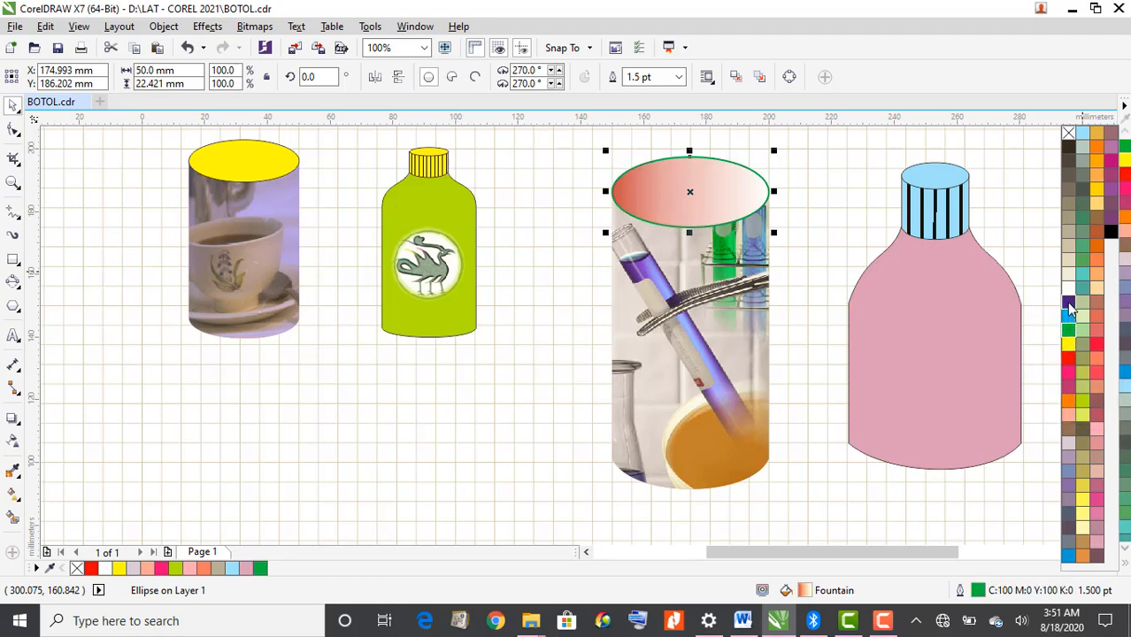
right_click(1068, 302)
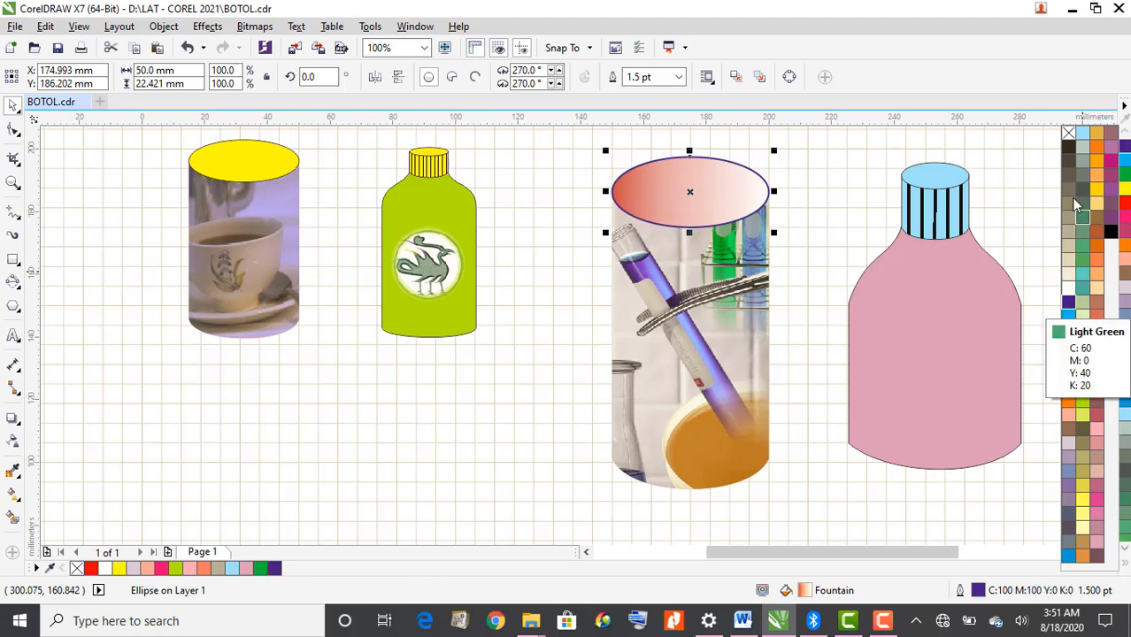
right_click(1068, 146)
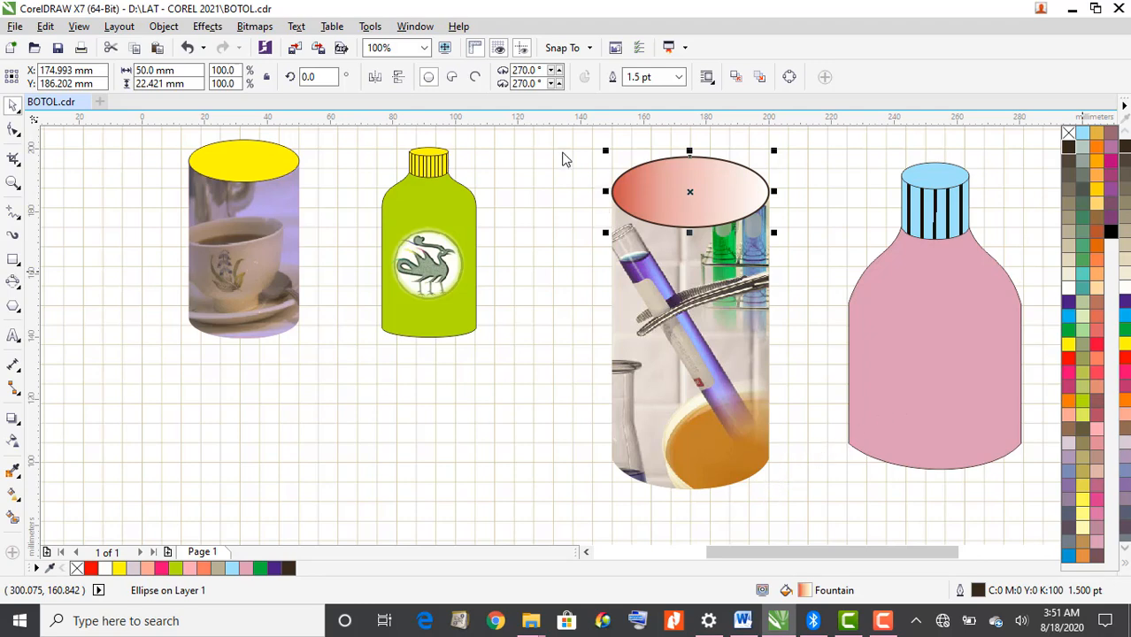
scroll(602, 225, "down", 1)
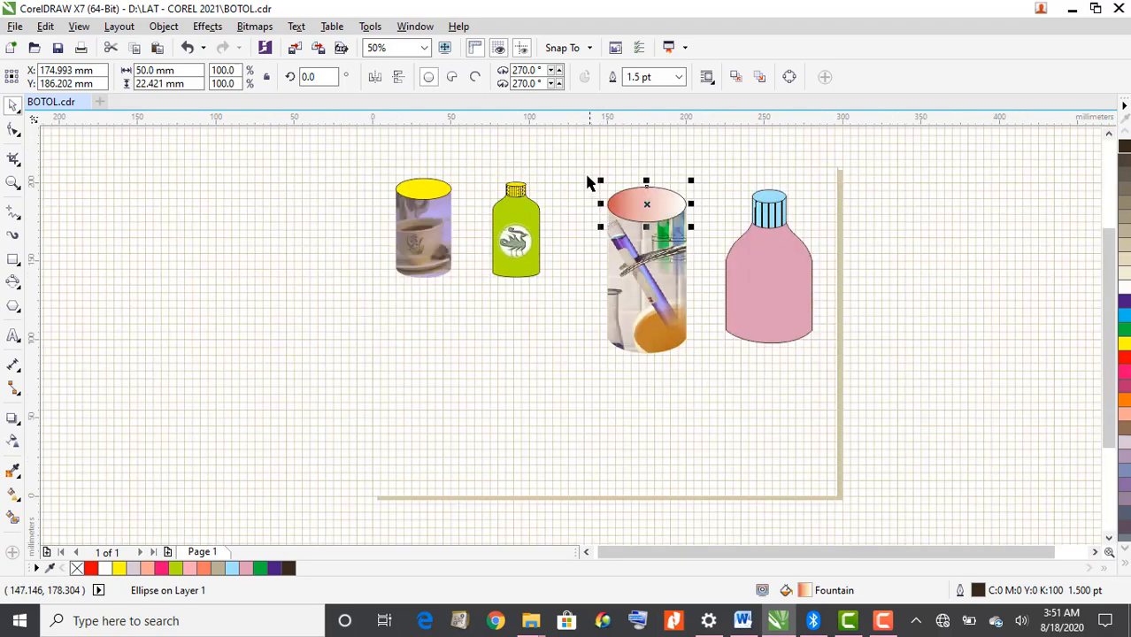
left_click(593, 182)
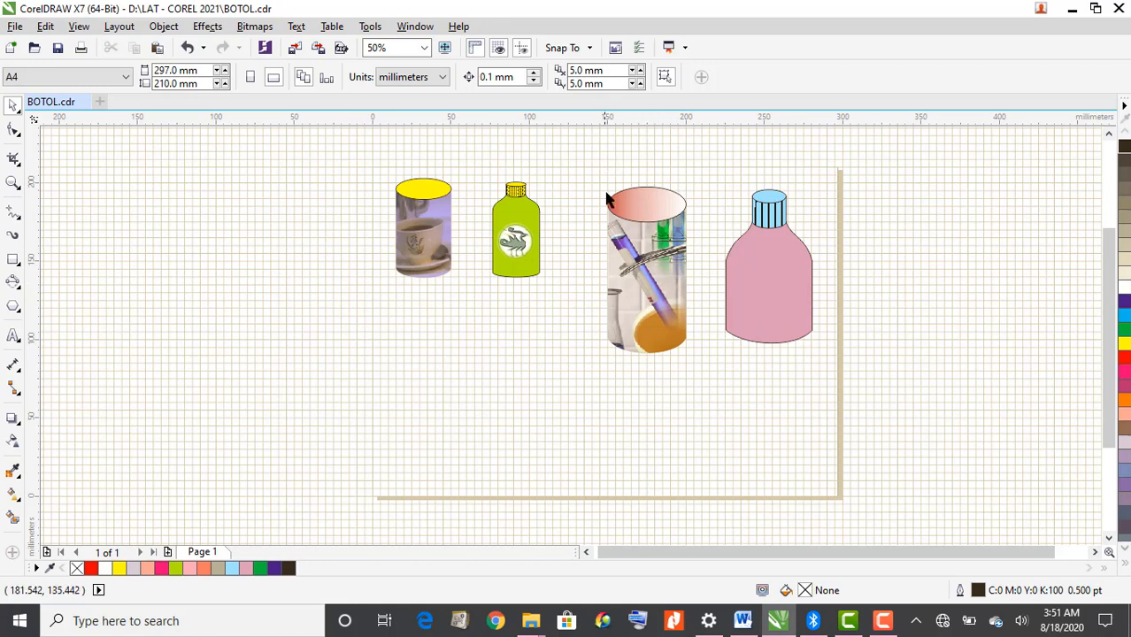
Import the coffee cup photo J0145373 from the PUB60COR clipart folder and place it below the large cylinder
left_click(657, 209)
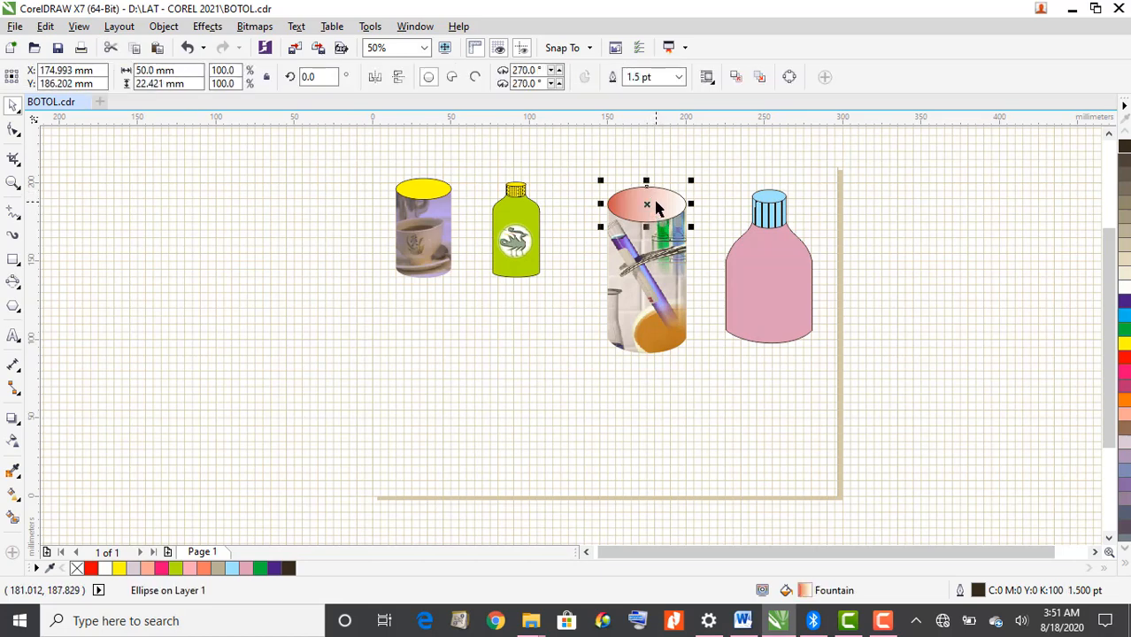
left_click(668, 289)
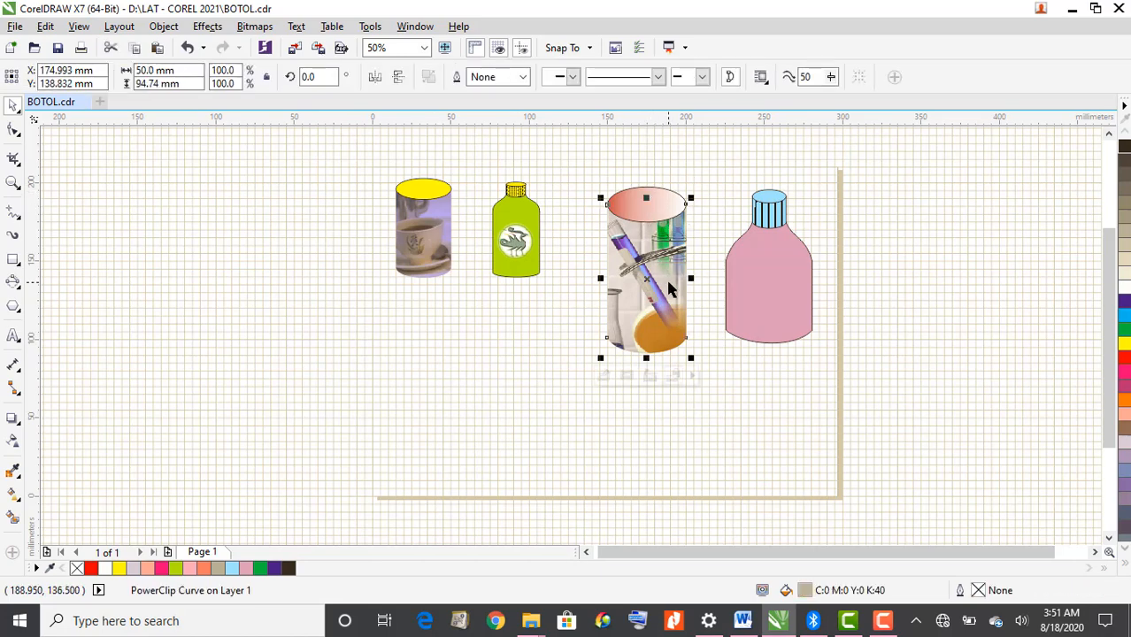
left_click(15, 27)
left_click(64, 282)
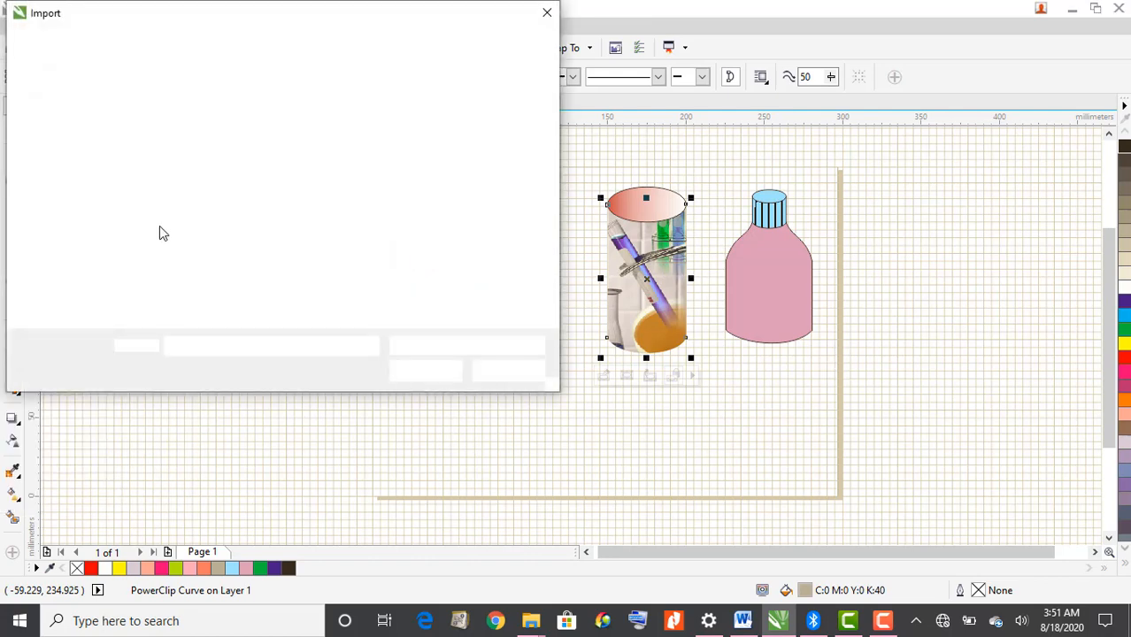
scroll(326, 205, "down", 3)
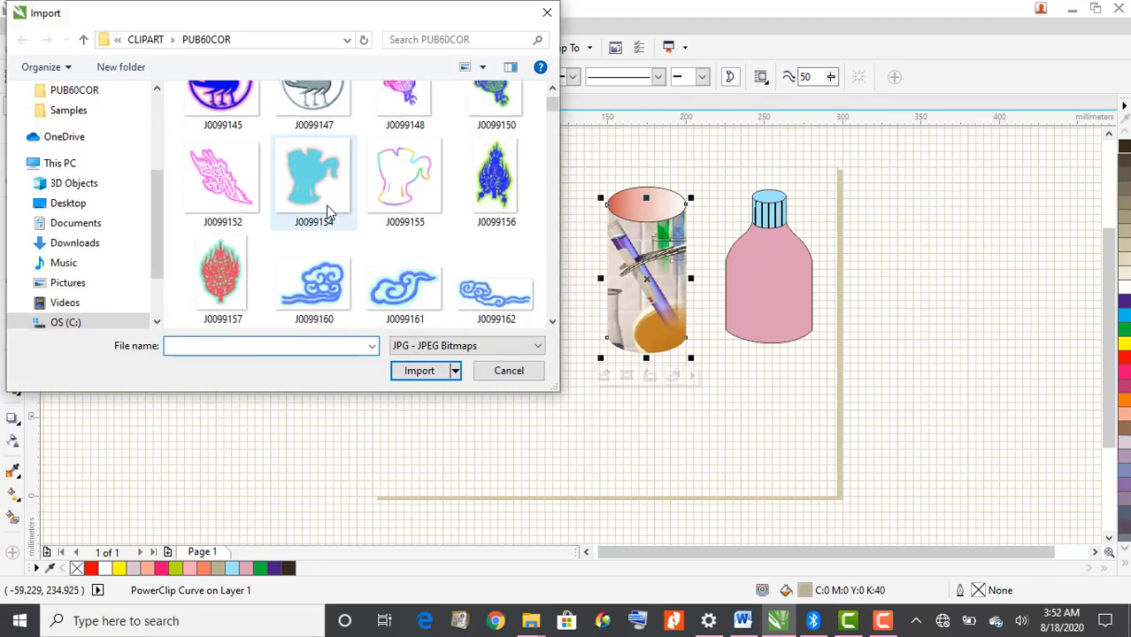
scroll(328, 210, "down", 10)
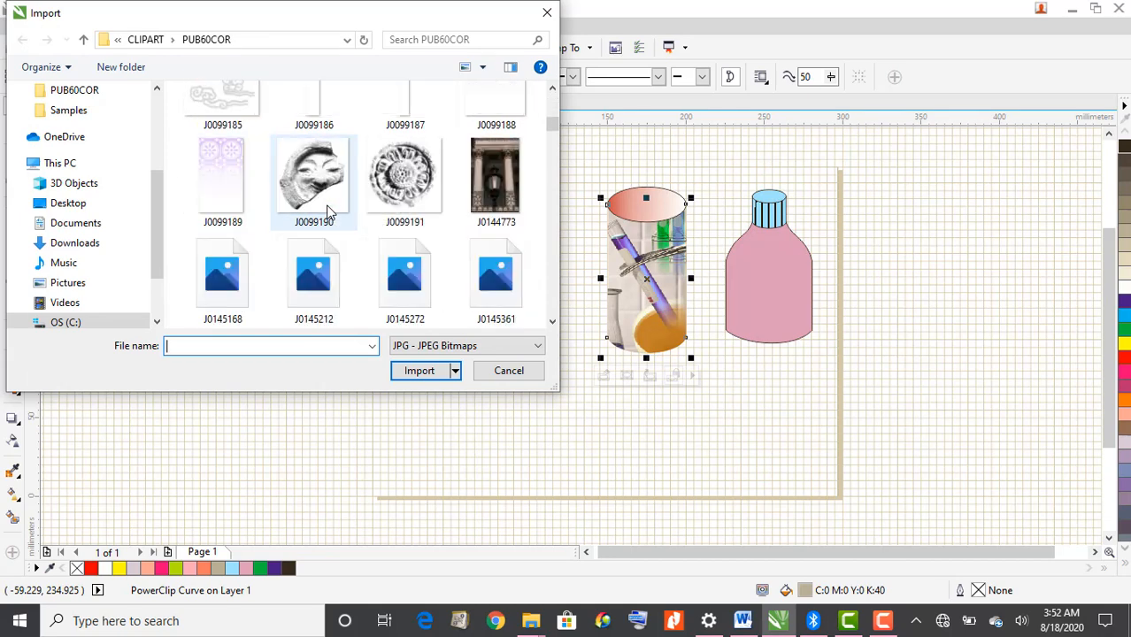
left_click(222, 285)
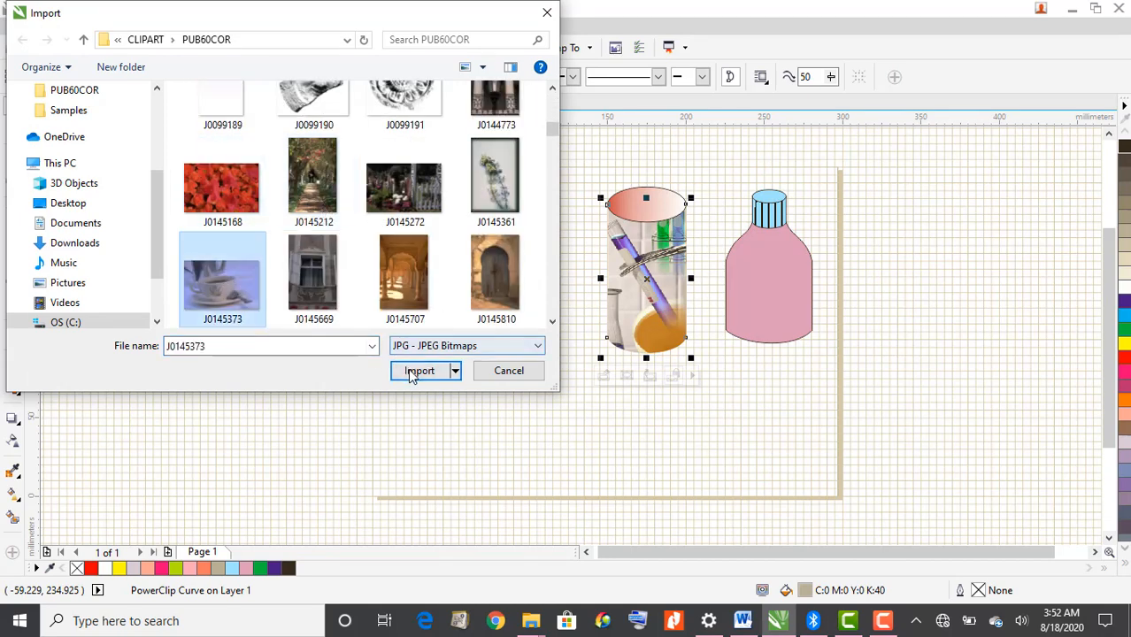
left_click(418, 371)
left_click(501, 363)
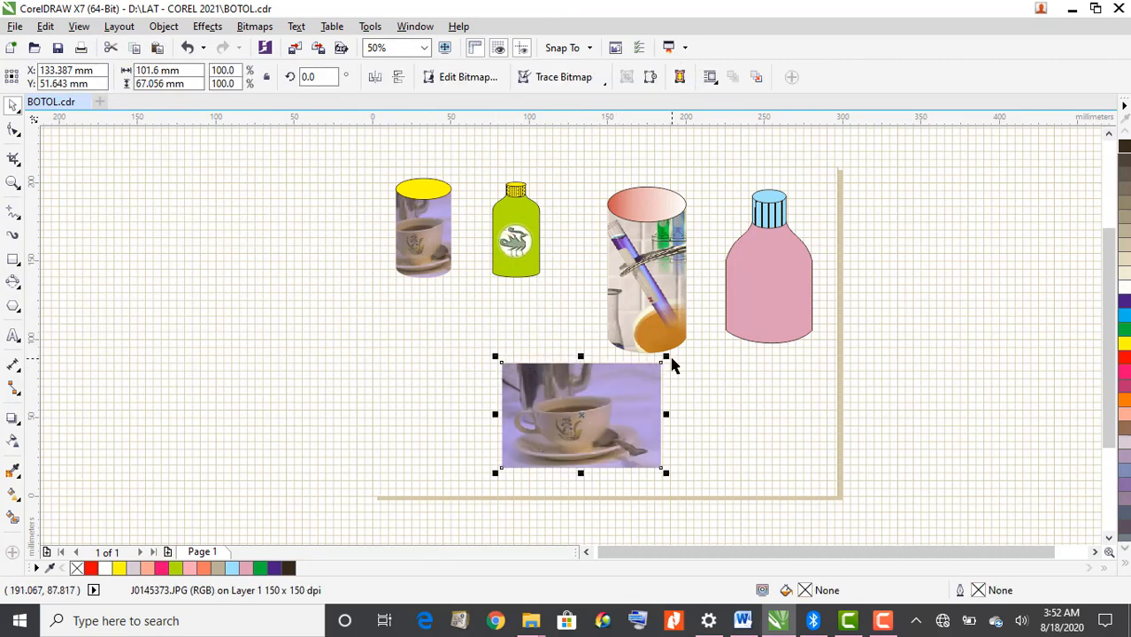
Enlarge the coffee cup photo to about 137 x 90 mm and try to PowerClip it inside the large cylinder's body
left_click_drag(666, 357, 721, 283)
left_click_drag(602, 405, 507, 380)
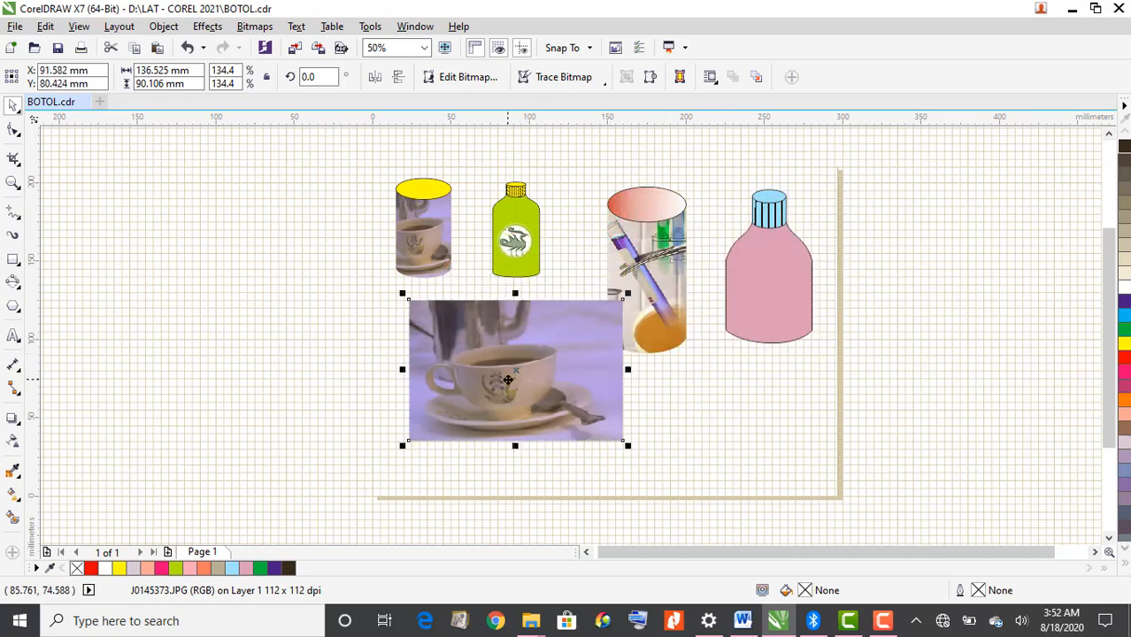
left_click(163, 25)
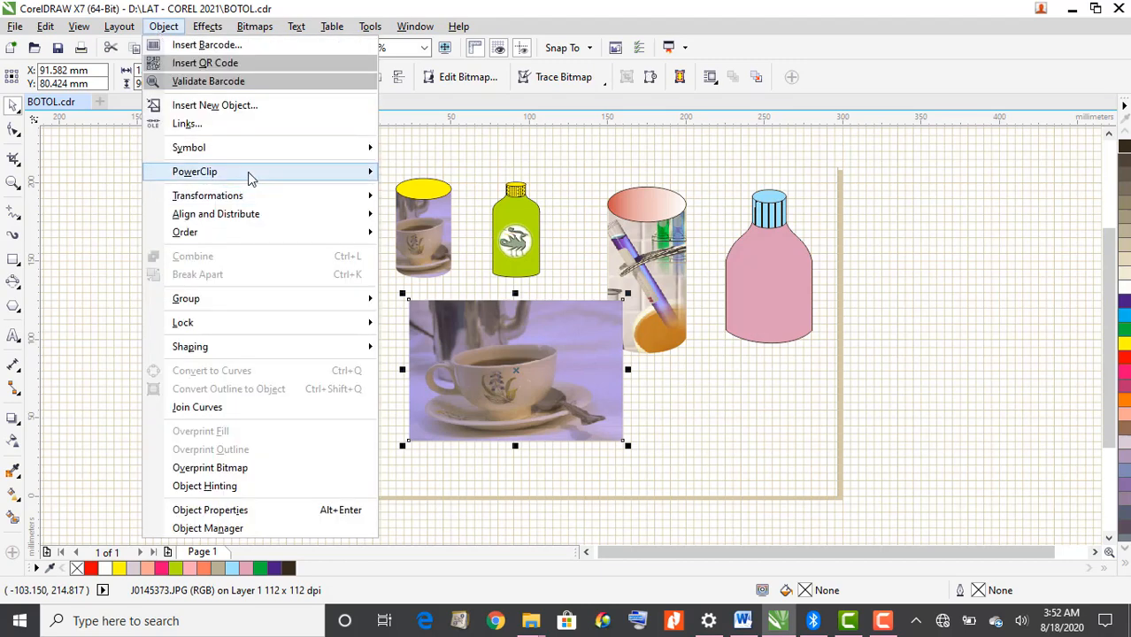
mouse_move(249, 177)
left_click(442, 176)
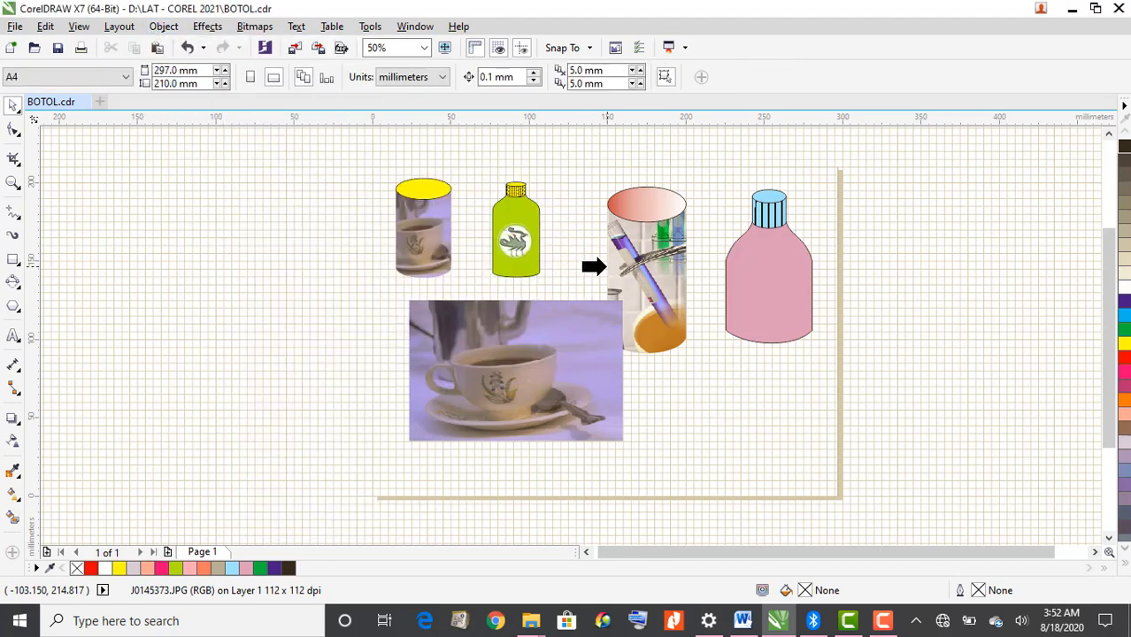
left_click(619, 274)
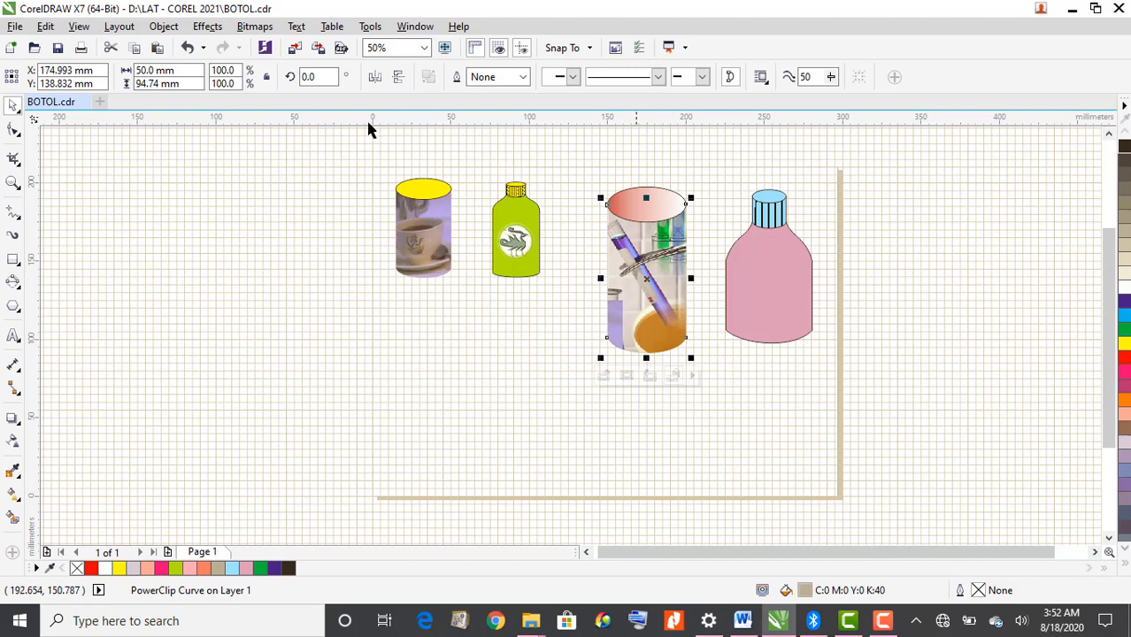
left_click(603, 433)
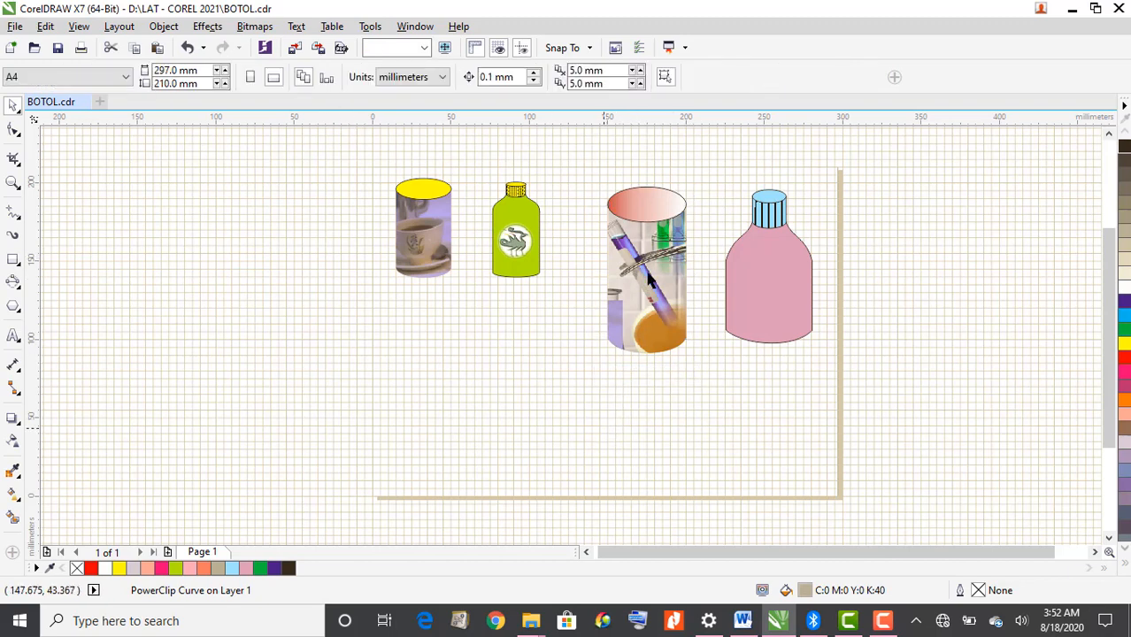
Undo the coffee photo's PowerClip, move, resize and import, along with the last outline color change on the ellipse
left_click(188, 49)
left_click(189, 49)
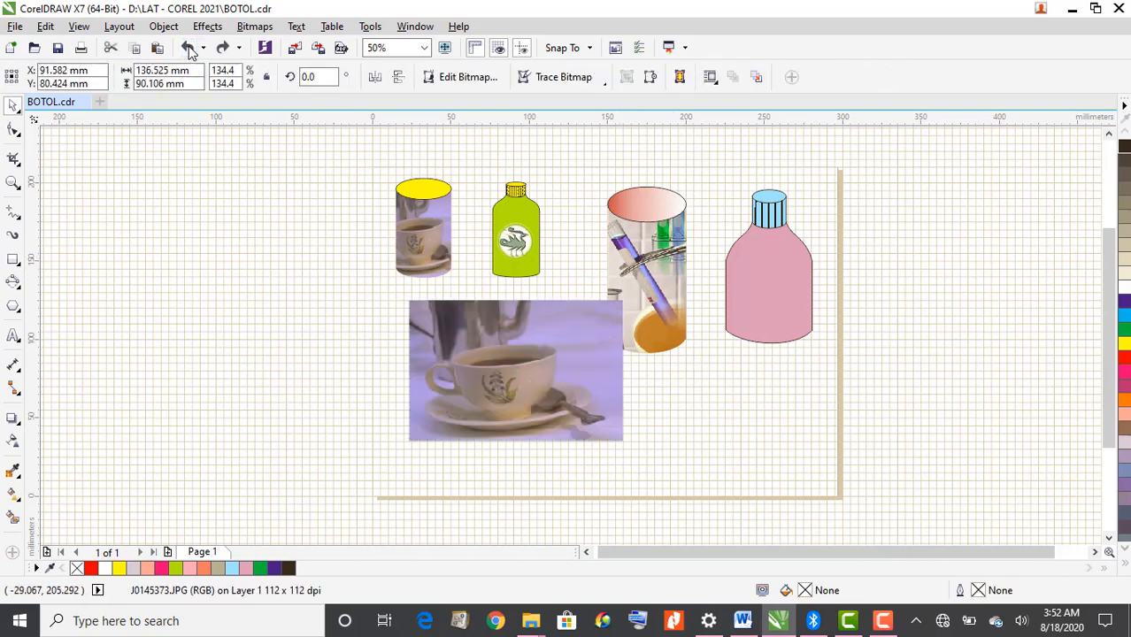
left_click(188, 49)
left_click(188, 50)
left_click(188, 49)
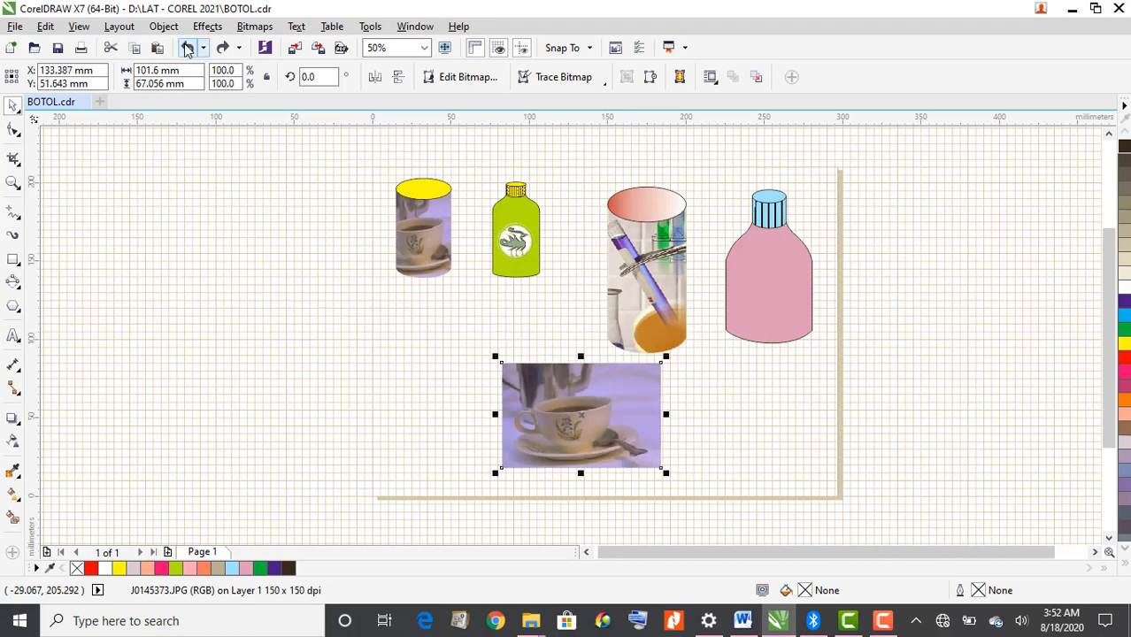
left_click(188, 49)
left_click(187, 50)
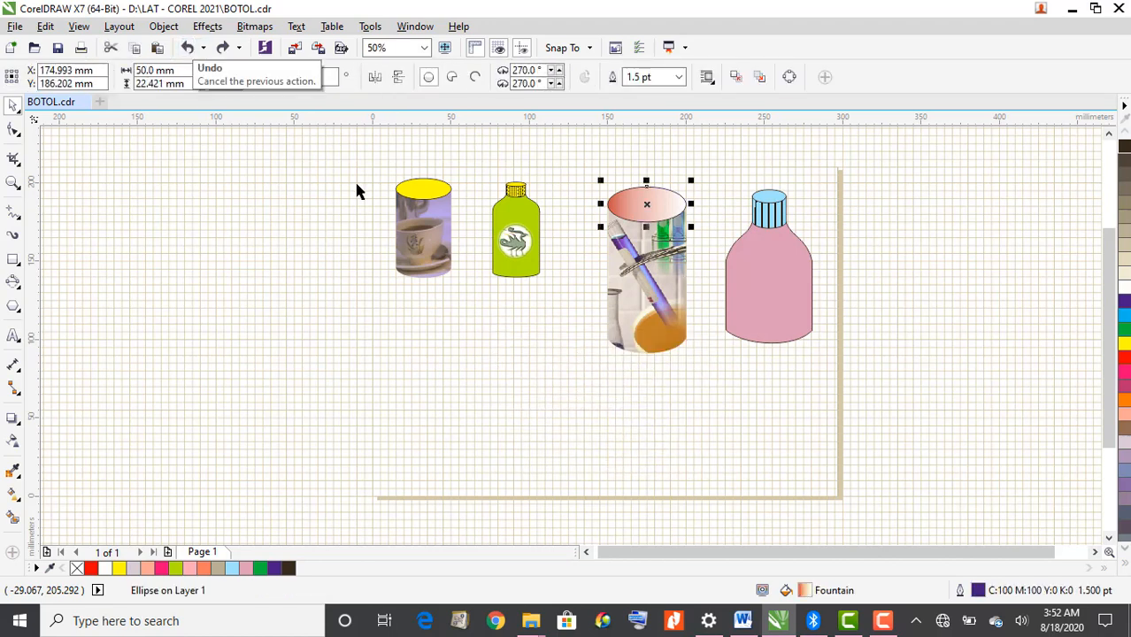
Turn off Lock Contents to PowerClip for the large cylinder's body and try shifting its frame slightly to the right
left_click(677, 307)
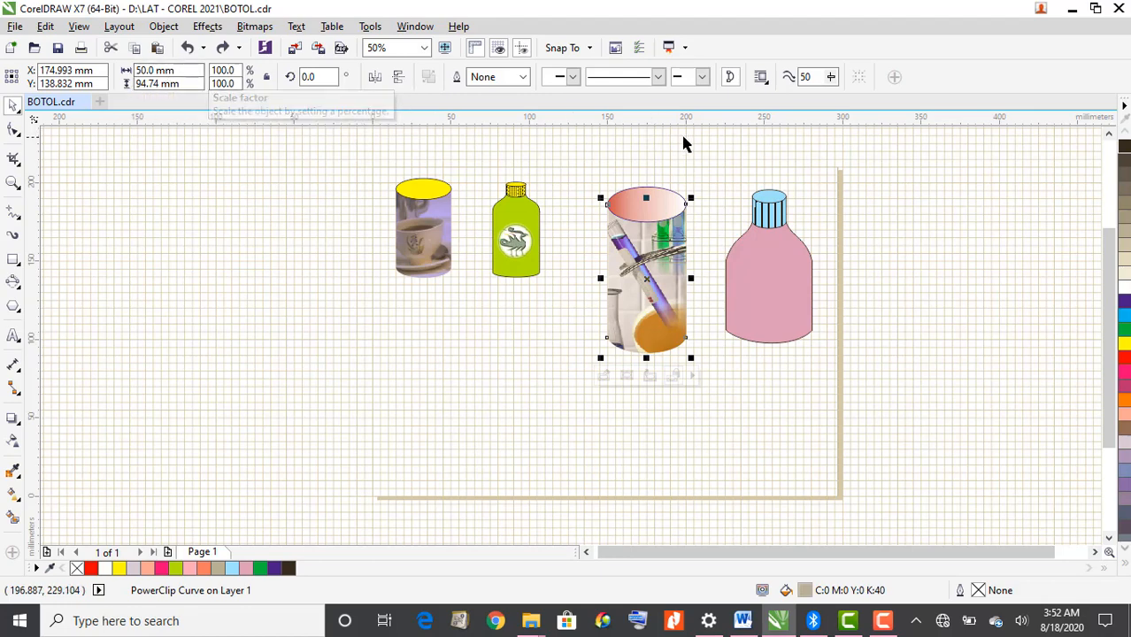
right_click(653, 276)
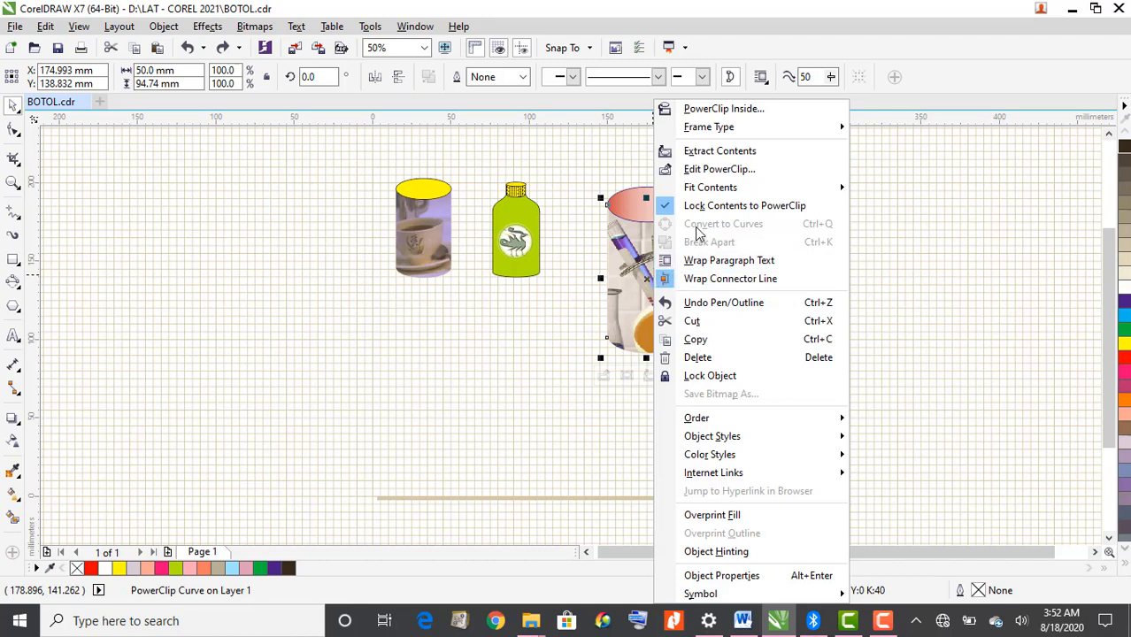
left_click(666, 209)
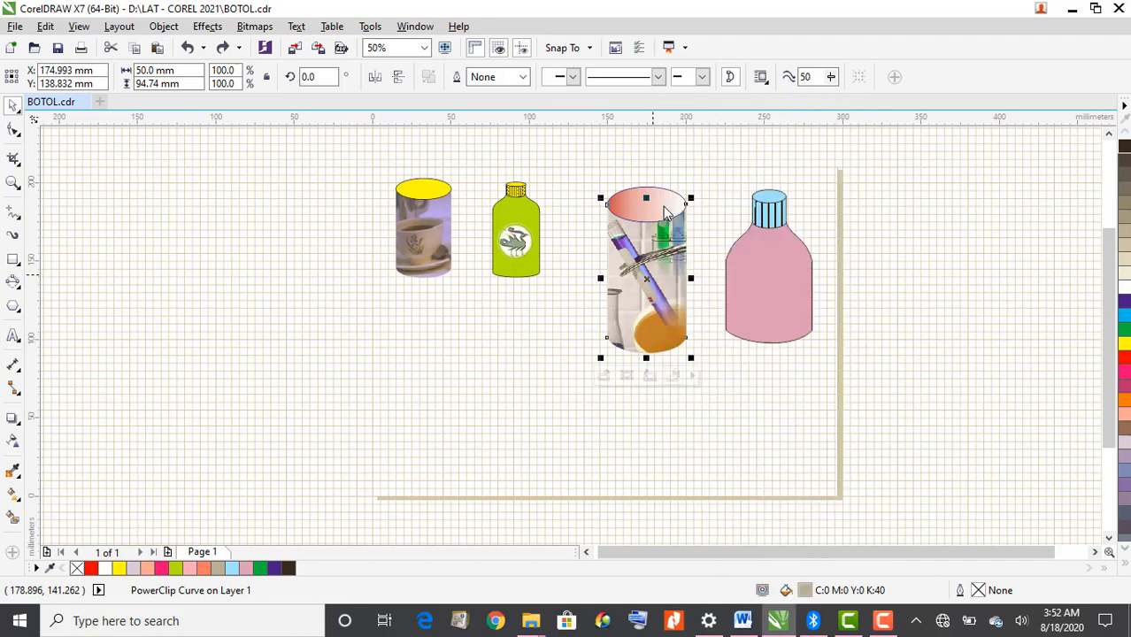
left_click(630, 270)
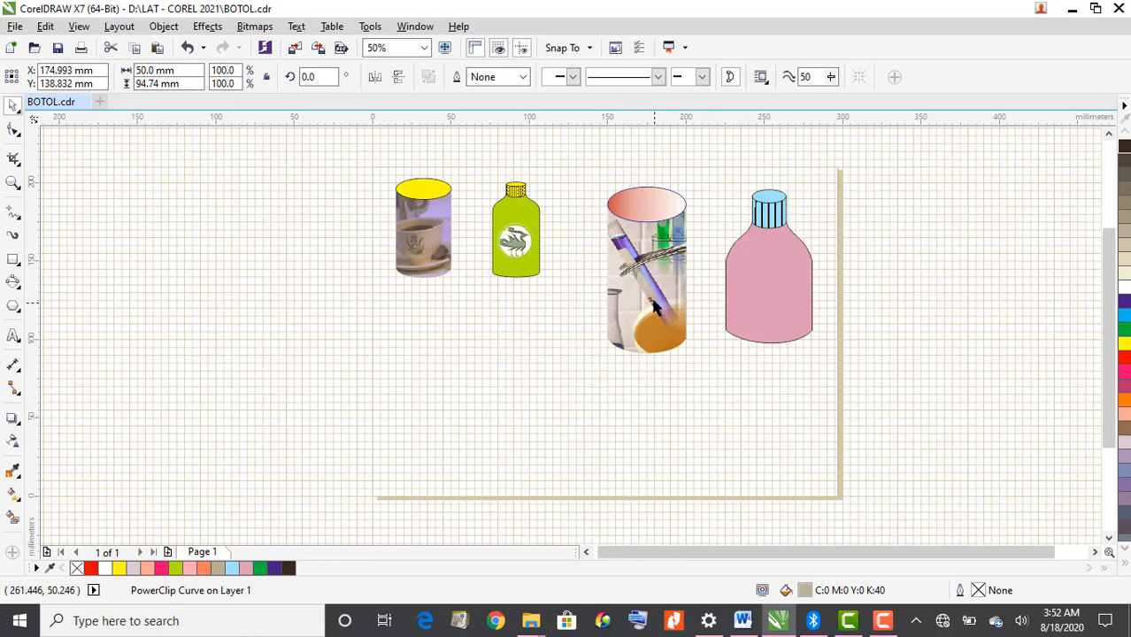
left_click(522, 332)
left_click(643, 271)
left_click_drag(605, 305, 644, 285)
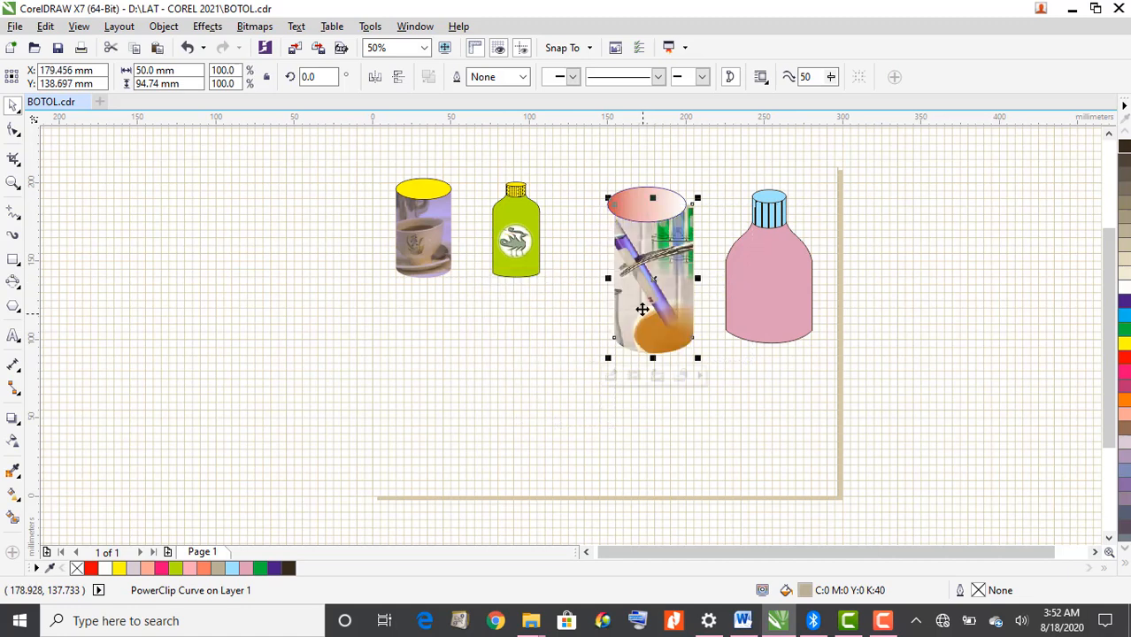
Undo the large cylinder's edits back to before the laboratory photo's PowerClip, and delete that photo
left_click(187, 47)
left_click(188, 48)
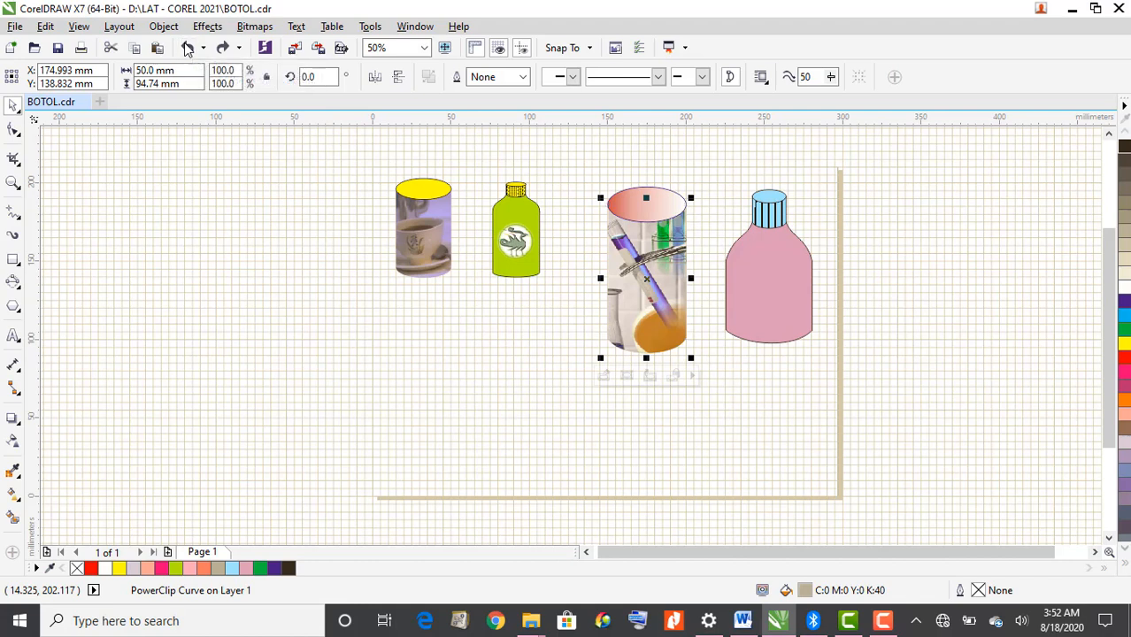
left_click(188, 48)
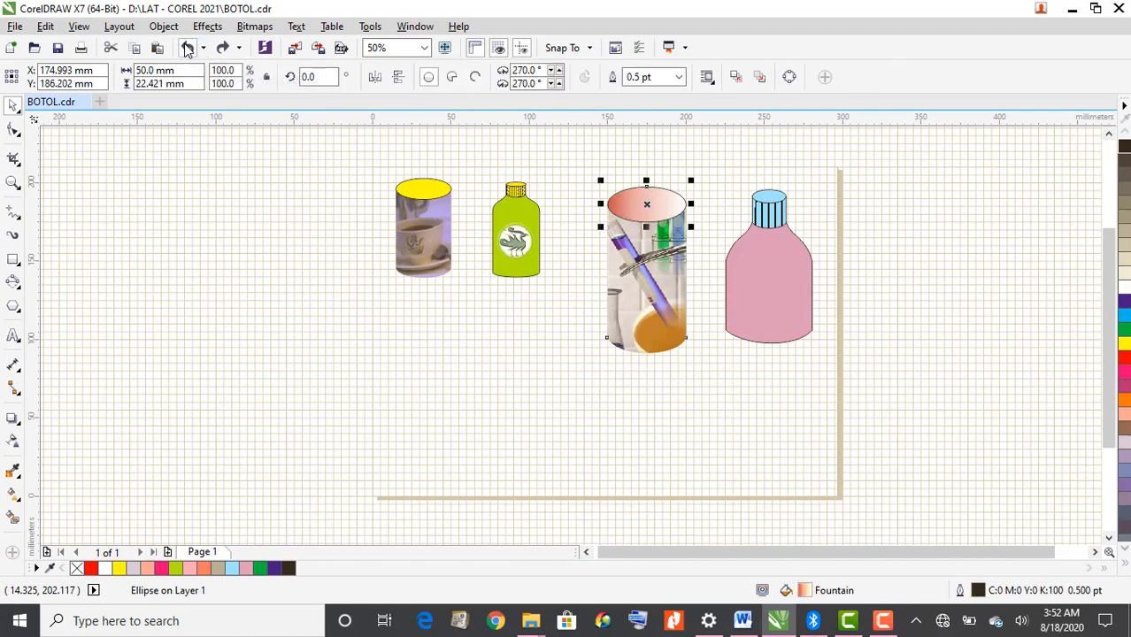
left_click(186, 47)
left_click(187, 48)
left_click(189, 48)
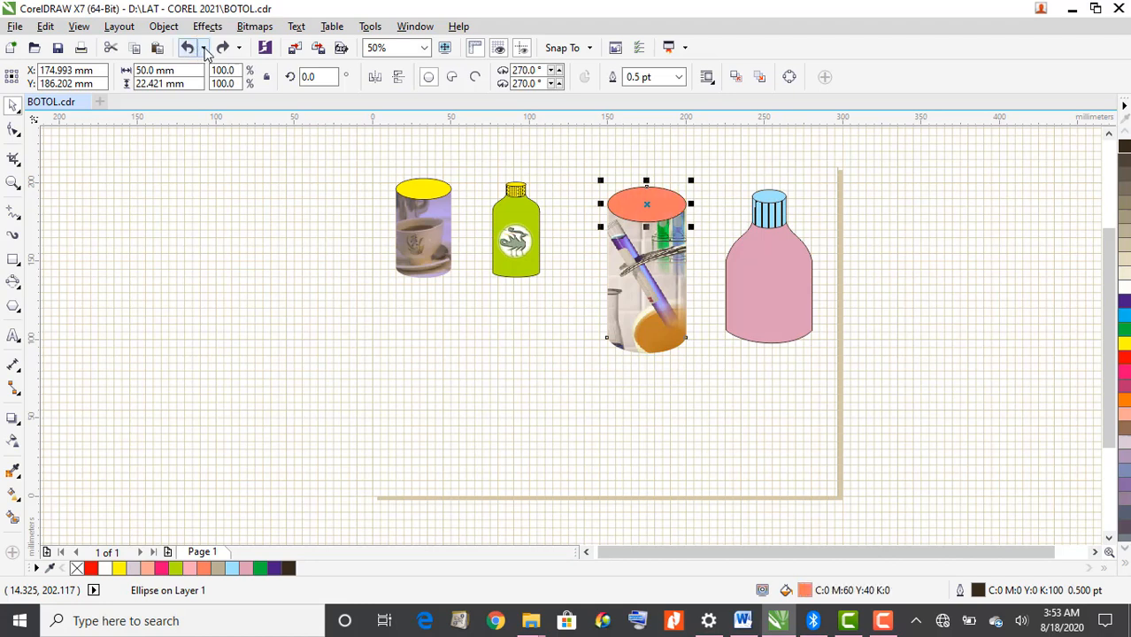
left_click(204, 49)
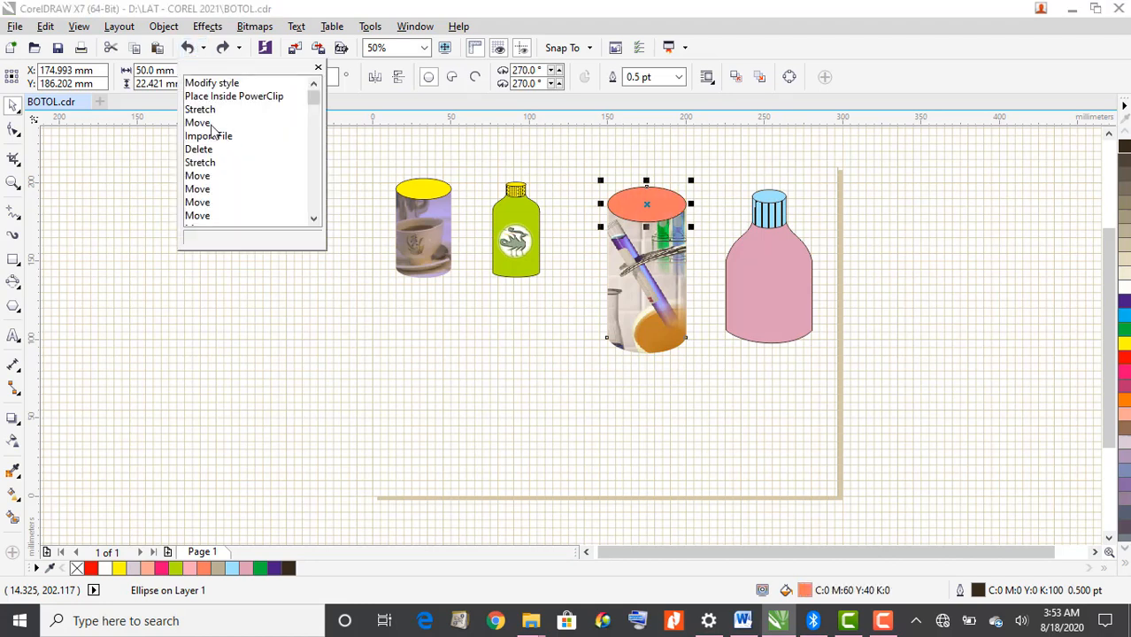
left_click(200, 98)
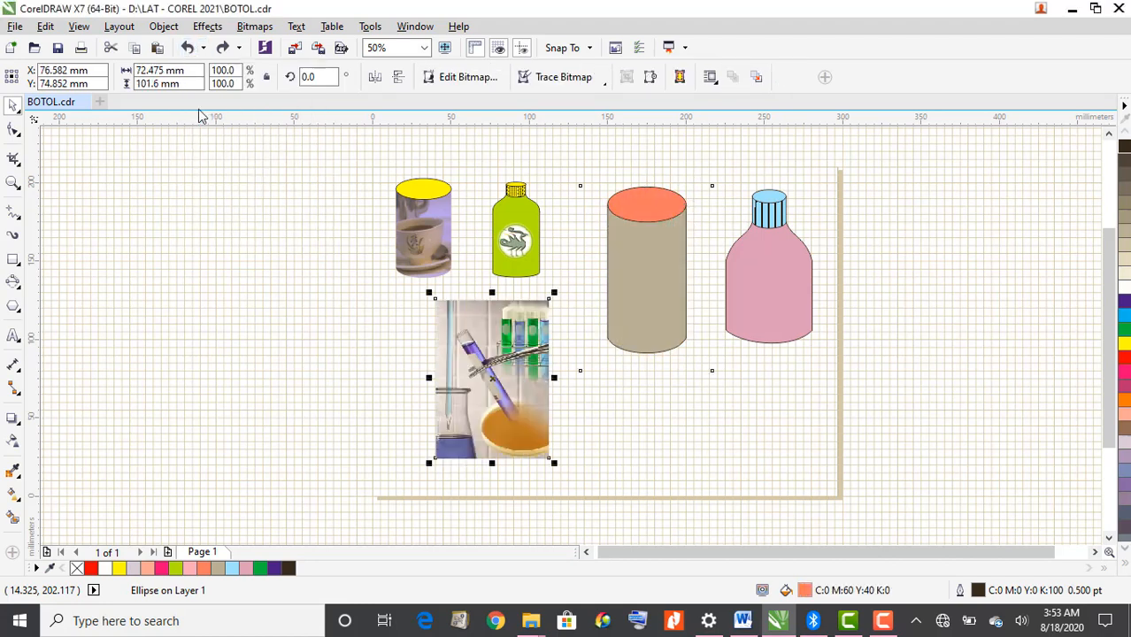
key("Delete")
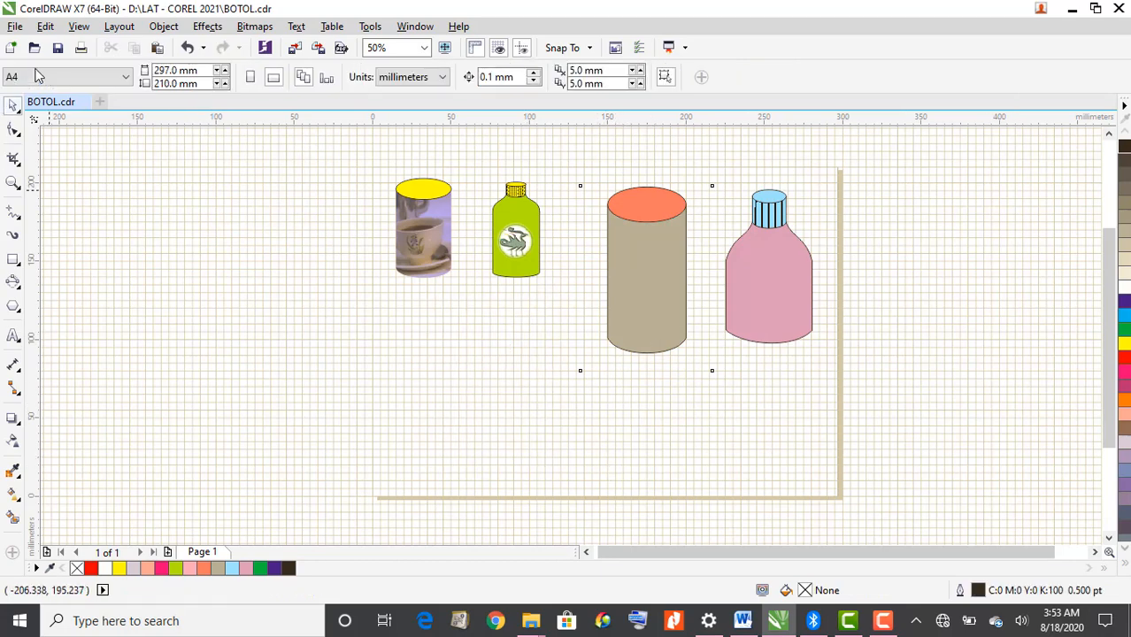
Import the coffee cup photo J0145373 from the PUB60COR clipart folder and place it below the two small containers
left_click(15, 27)
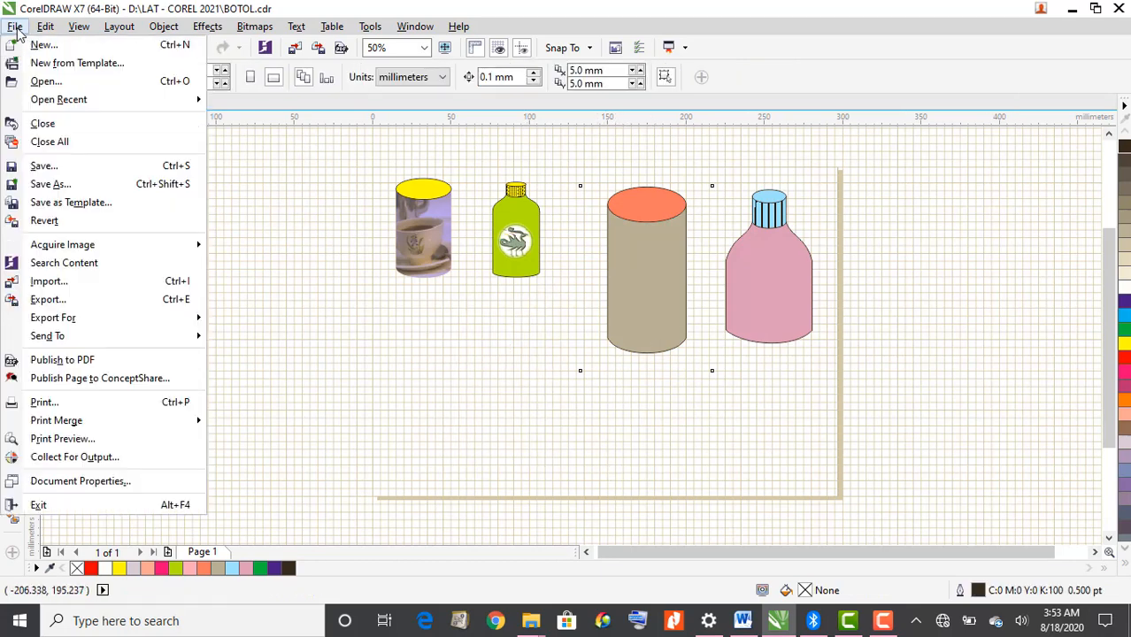
left_click(66, 283)
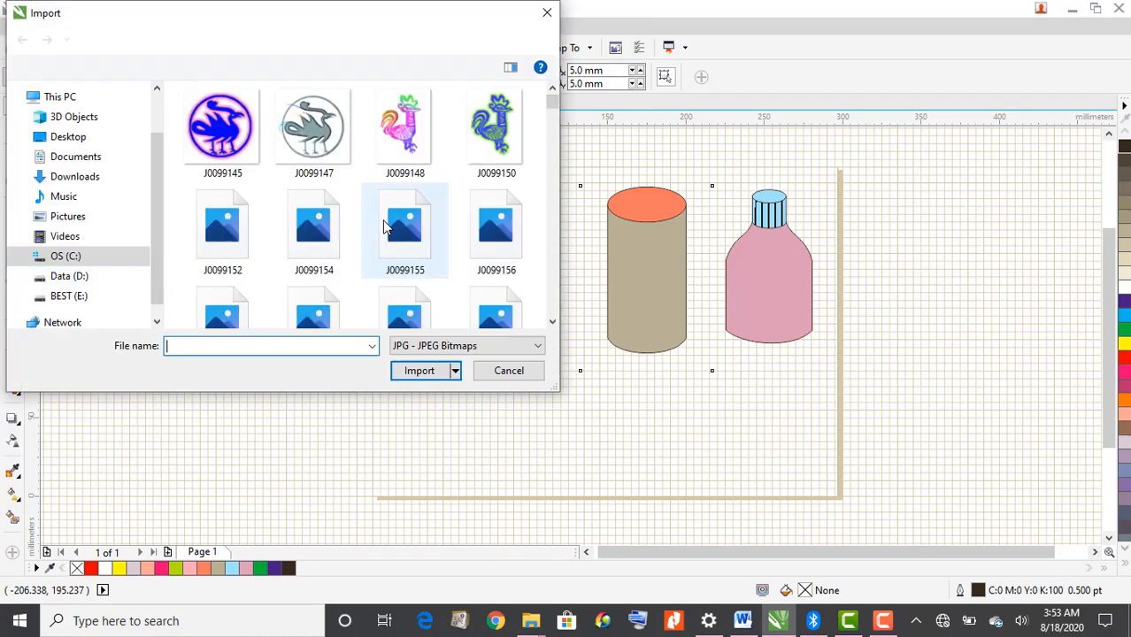
scroll(389, 221, "down", 1)
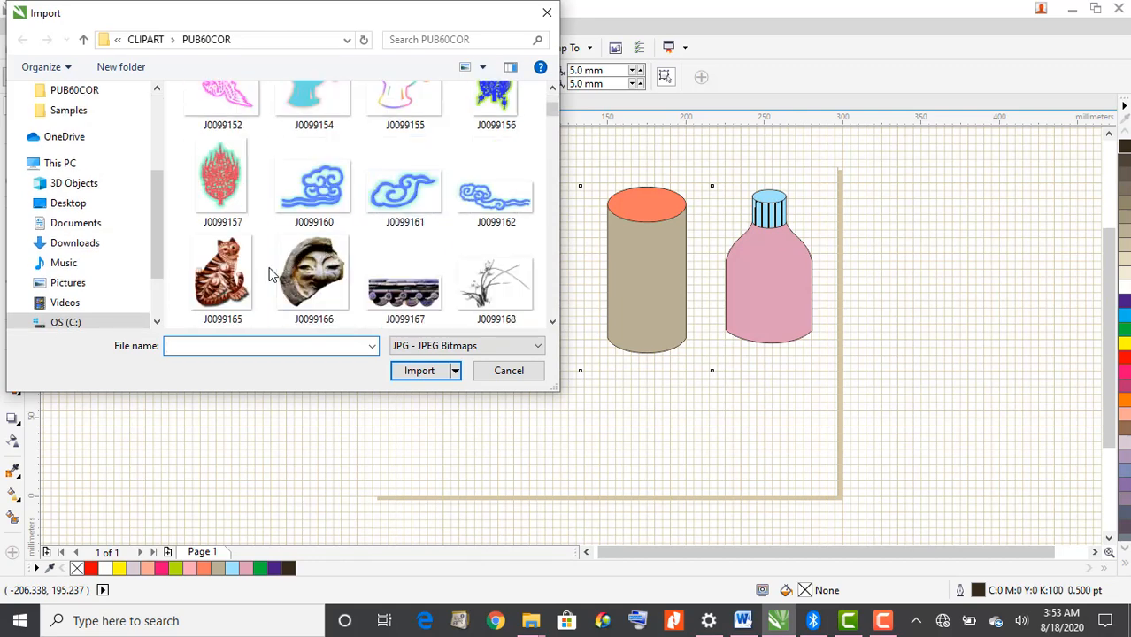
scroll(265, 273, "down", 3)
scroll(258, 277, "down", 1)
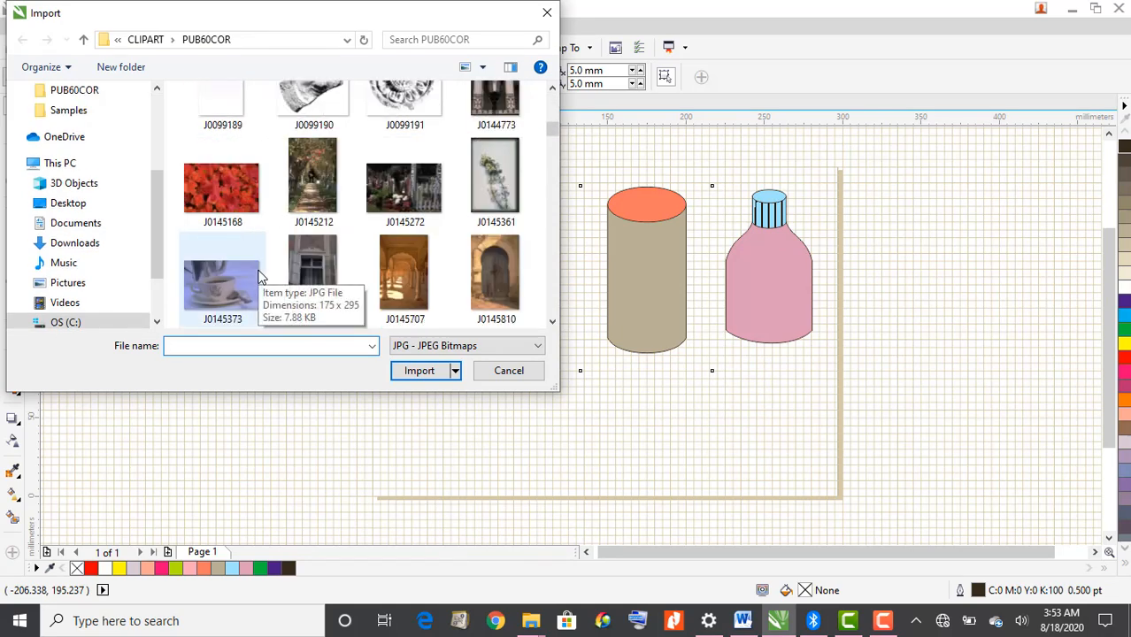
left_click(228, 280)
left_click(420, 370)
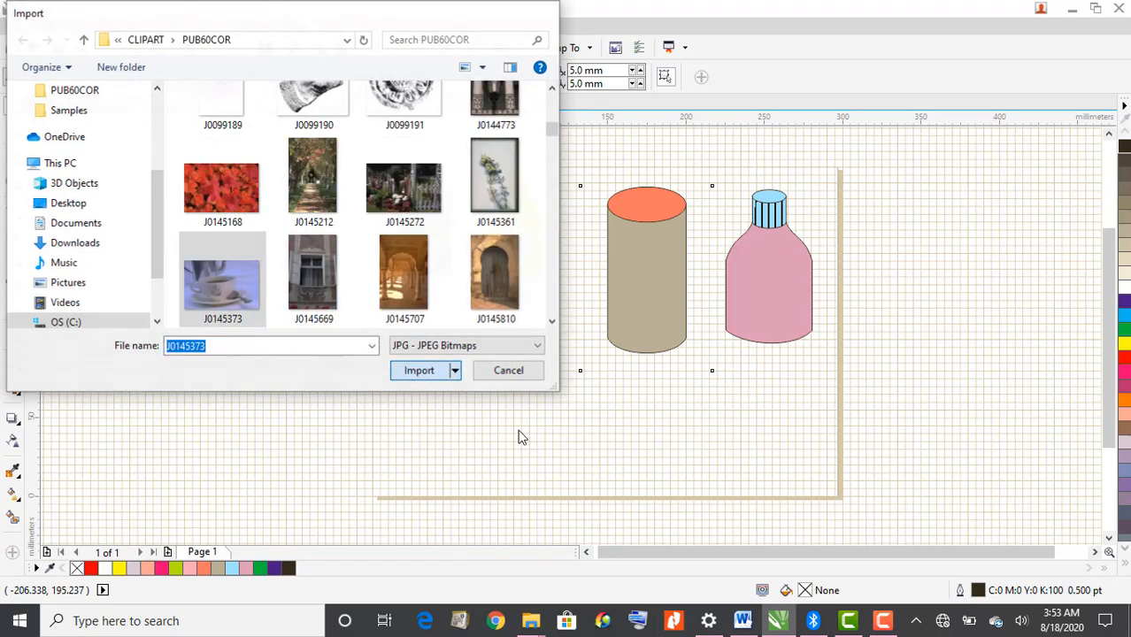
left_click(447, 313)
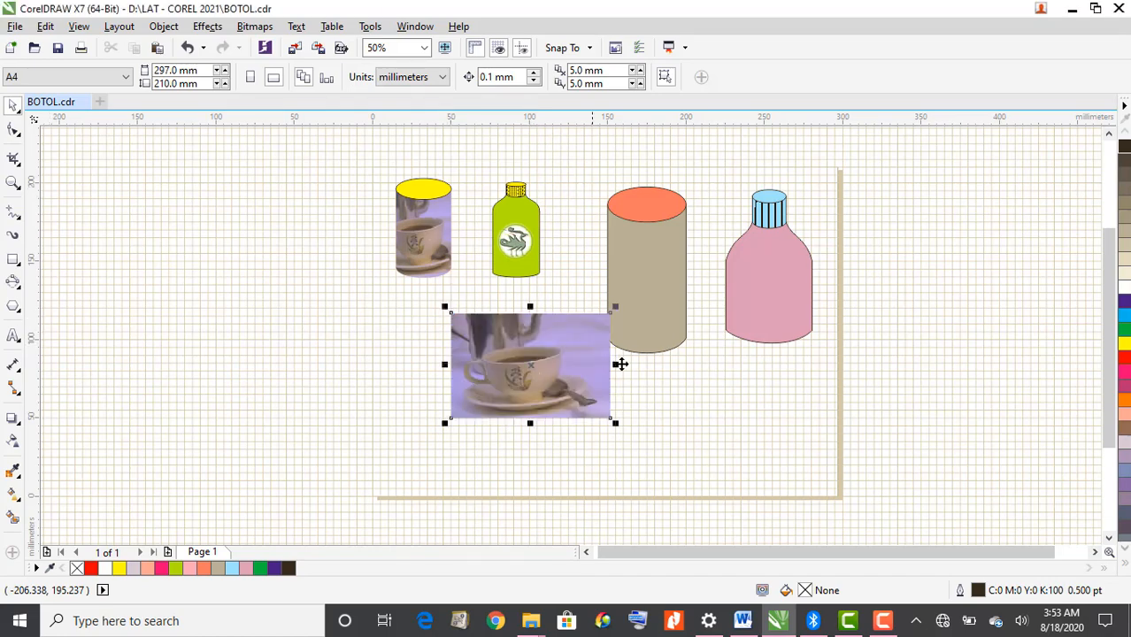
Enlarge the coffee cup photo to about 150 x 99 mm, clear of the large cylinder, and PowerClip it inside the cylinder's body
left_click_drag(615, 425, 679, 508)
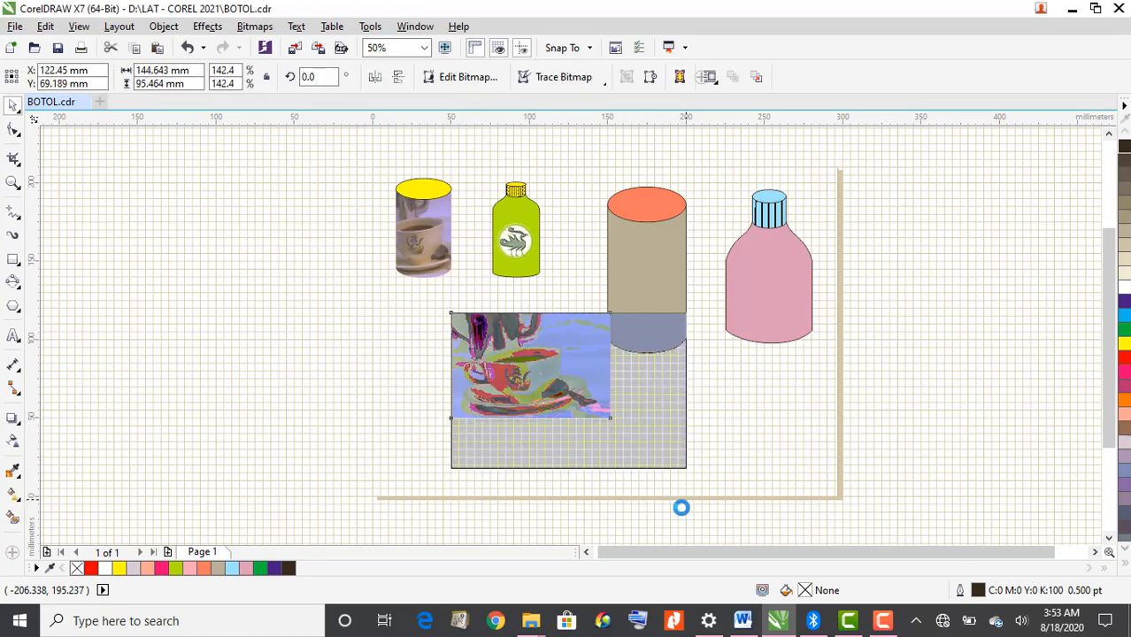
left_click_drag(553, 403, 478, 400)
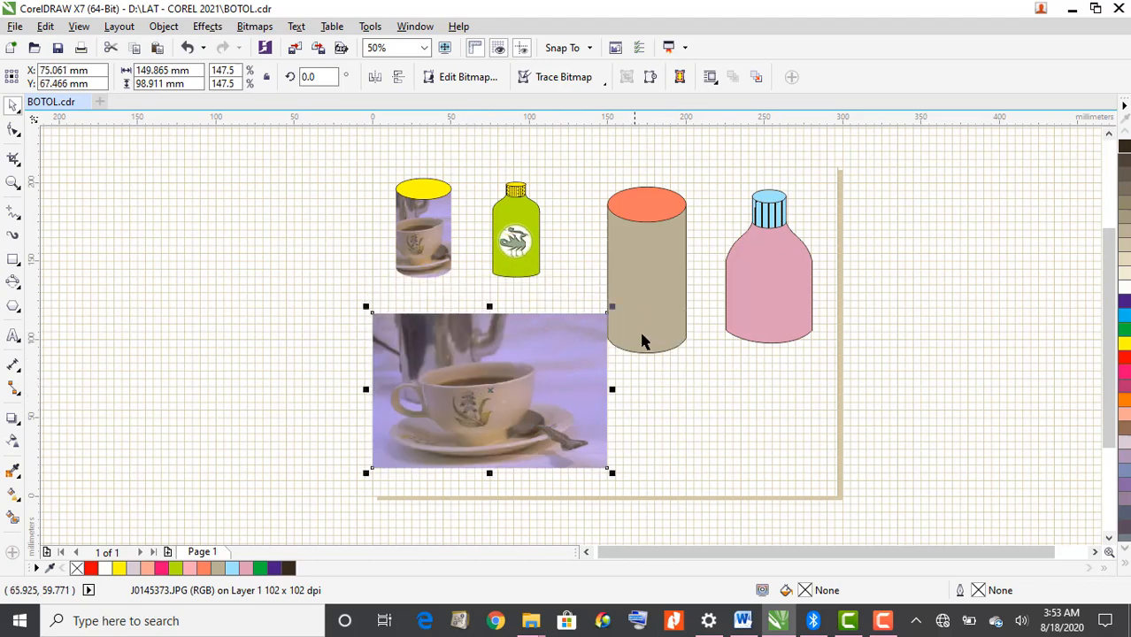
left_click(164, 28)
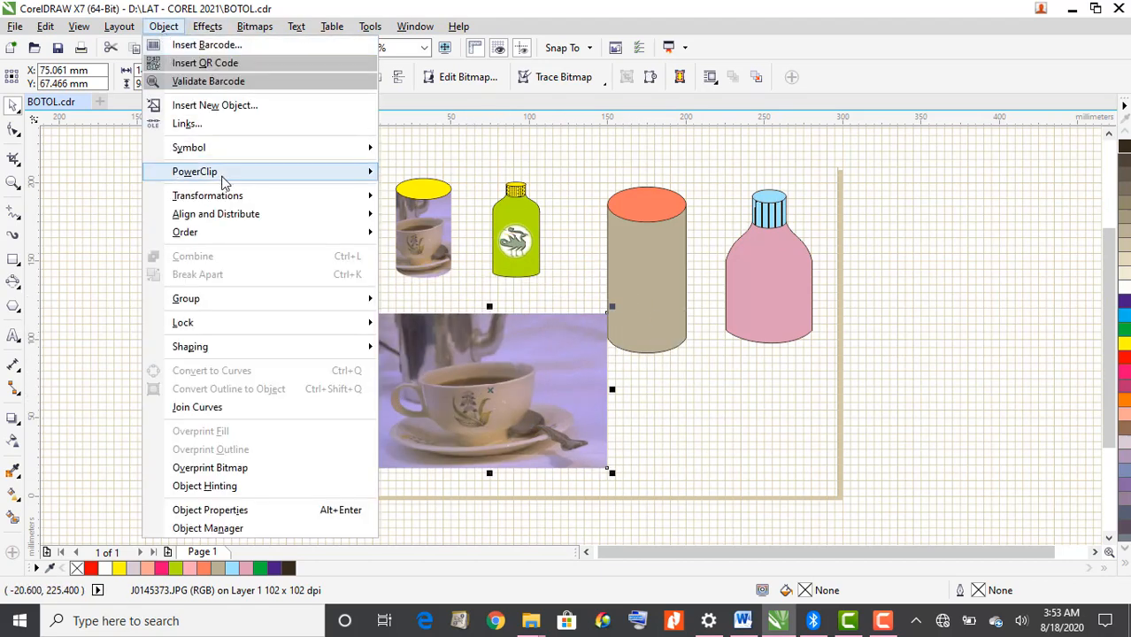
mouse_move(223, 181)
left_click(469, 174)
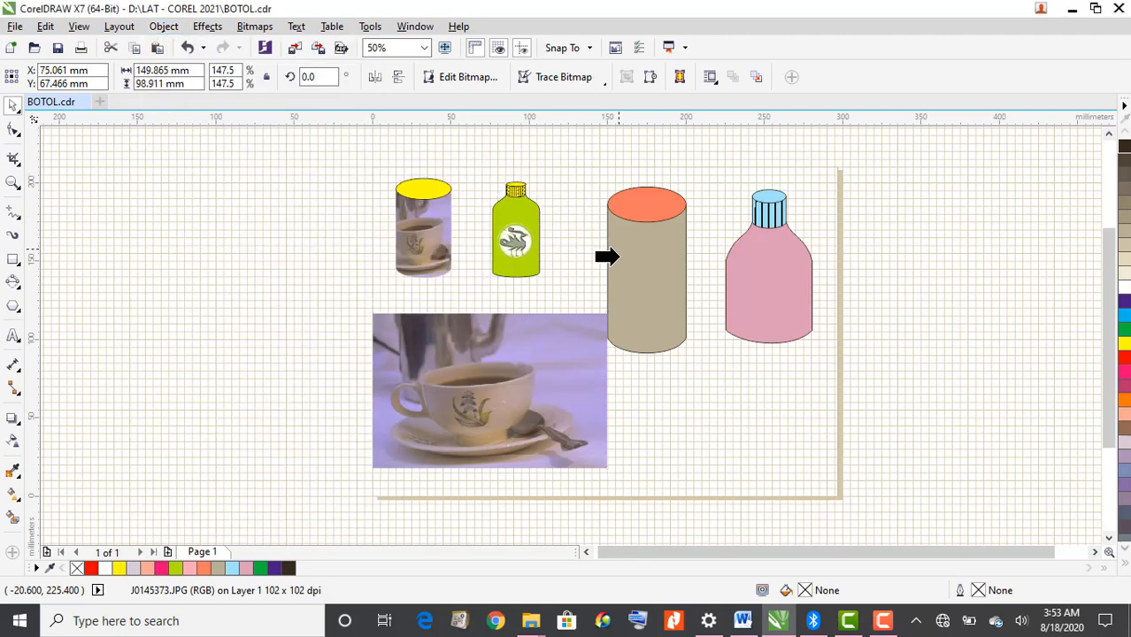
left_click(609, 259)
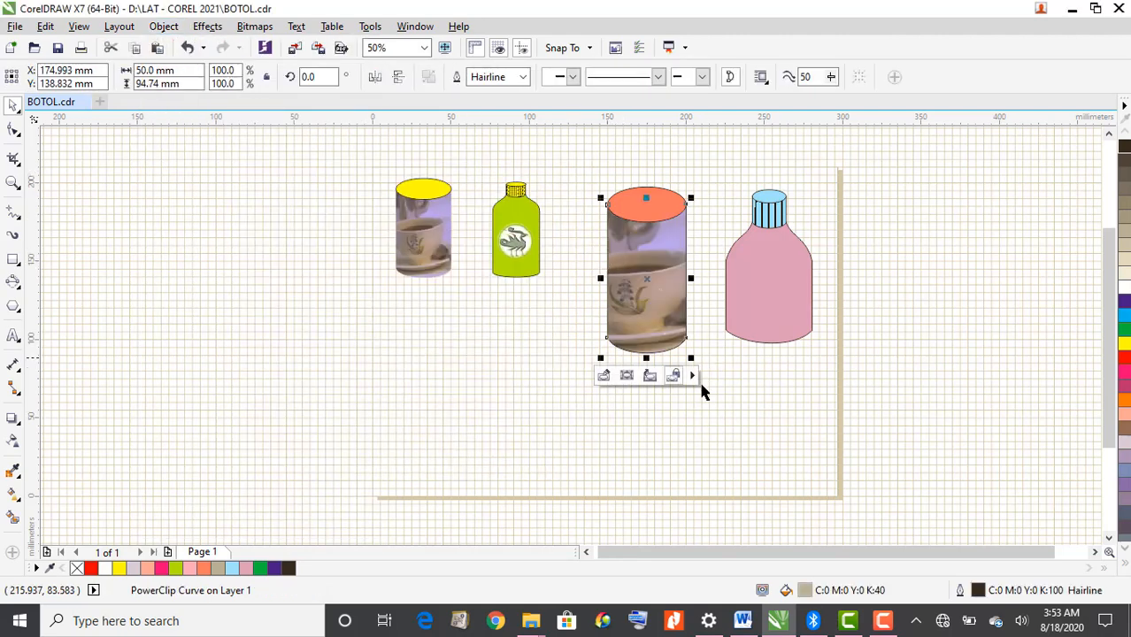
Set the outline width of the large cylinder's photo-filled body to None
left_click(776, 425)
left_click(666, 226)
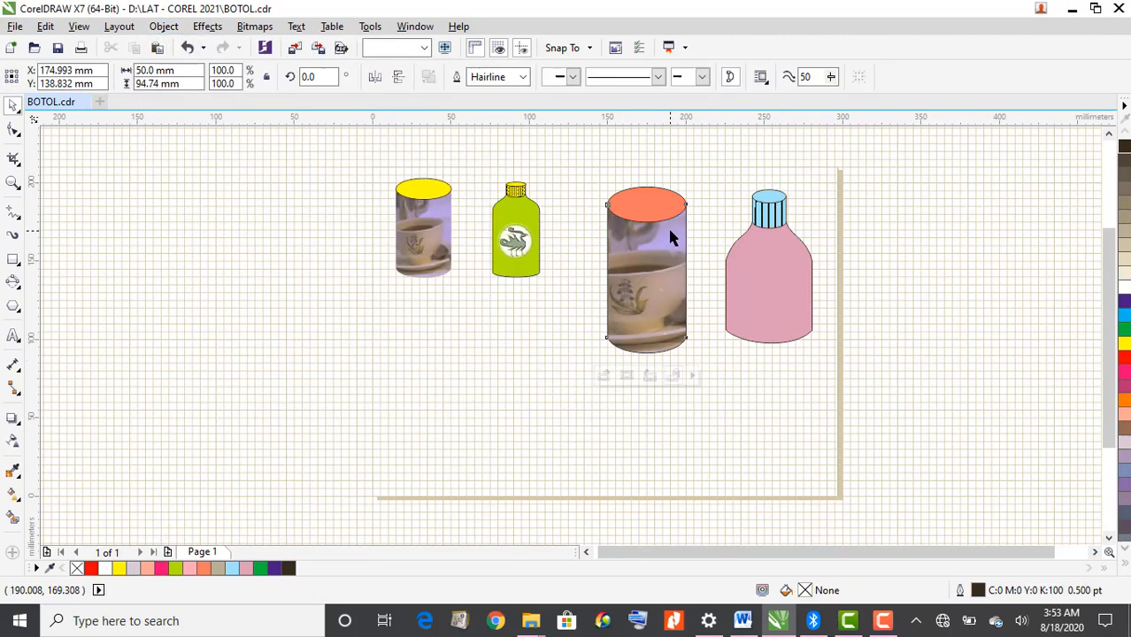
left_click(523, 77)
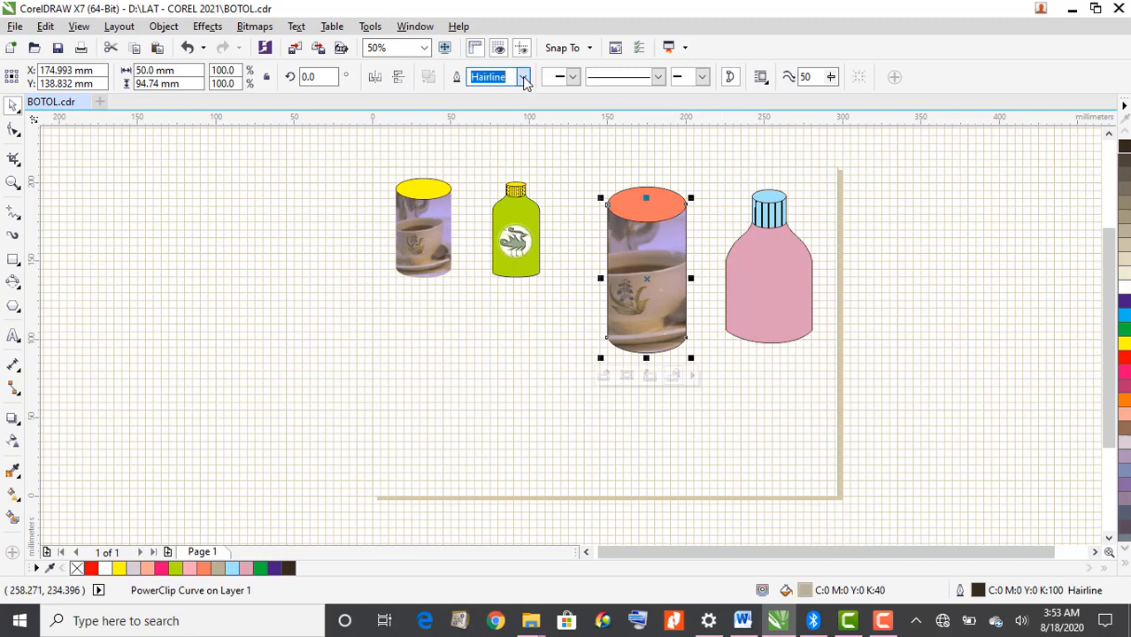
left_click(510, 94)
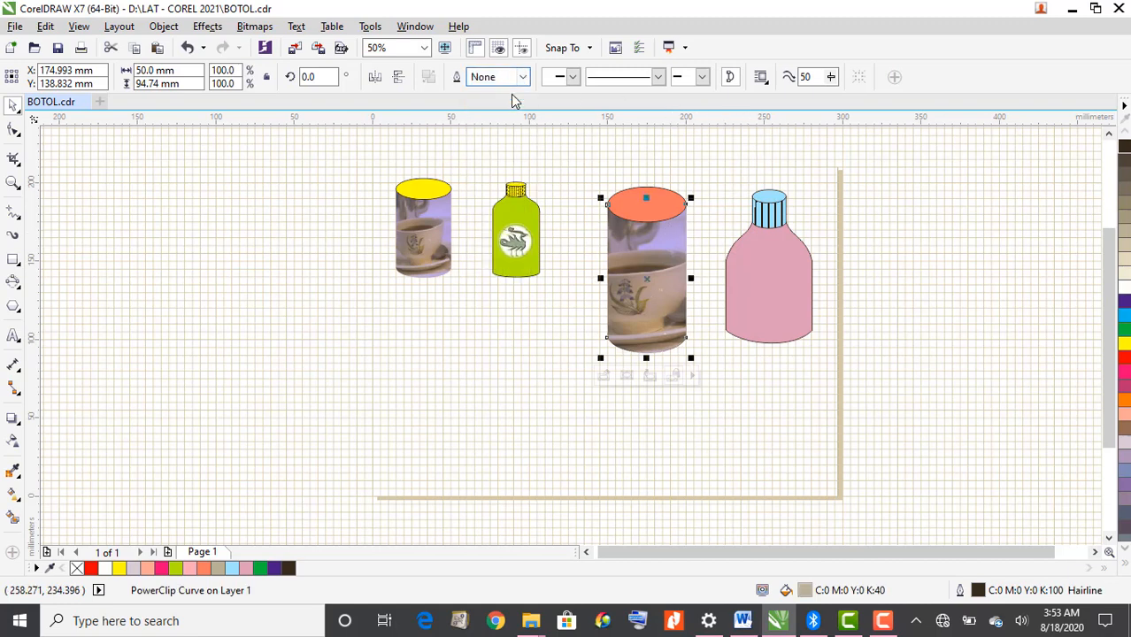
left_click(691, 418)
Group the large cylinder's lid and body and move the group directly below the small cylinder
left_click_drag(566, 166, 710, 413)
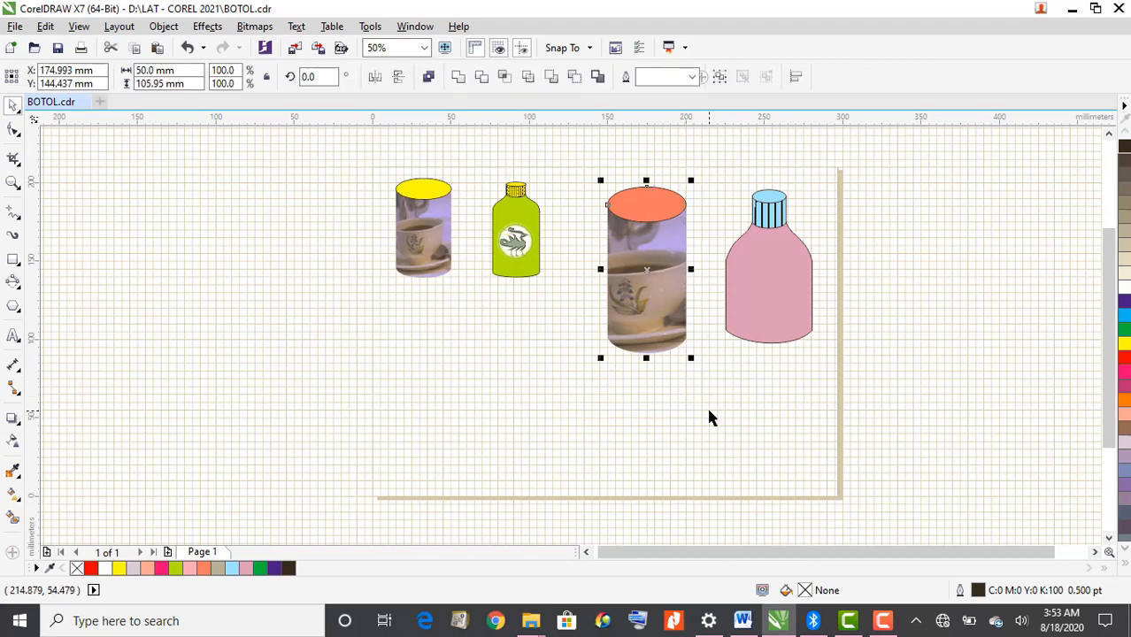
left_click(173, 32)
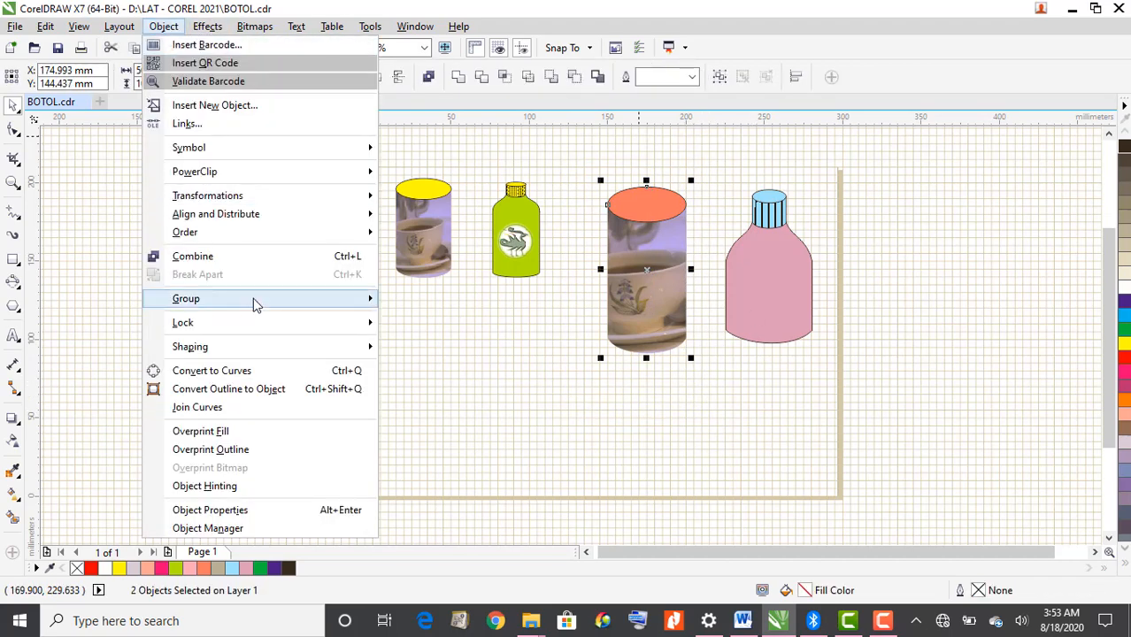
mouse_move(278, 300)
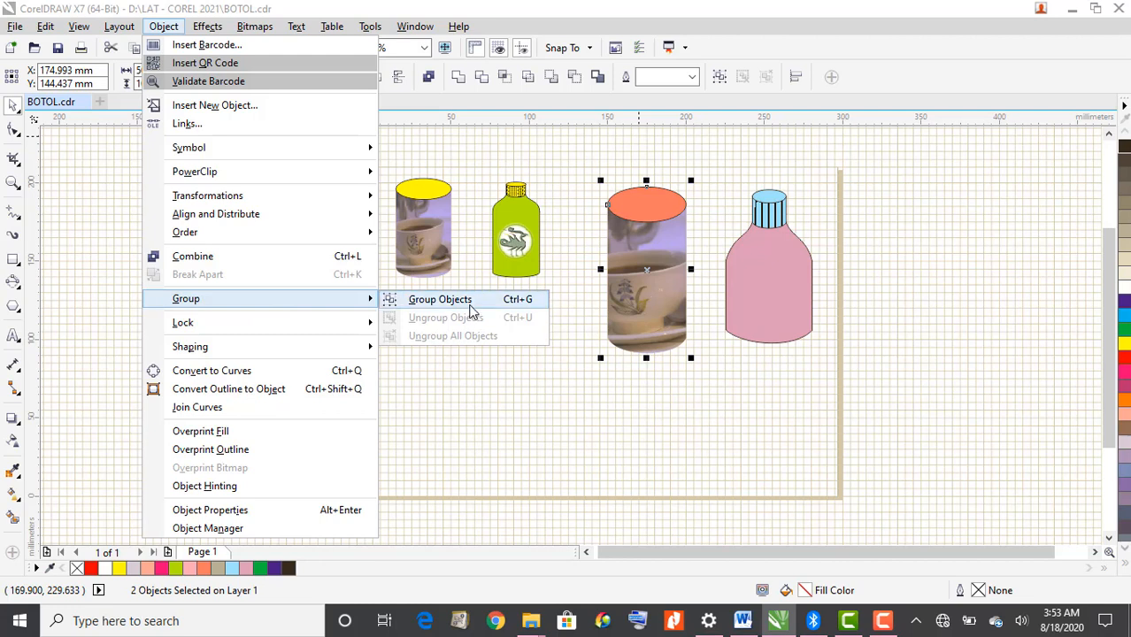
left_click(472, 305)
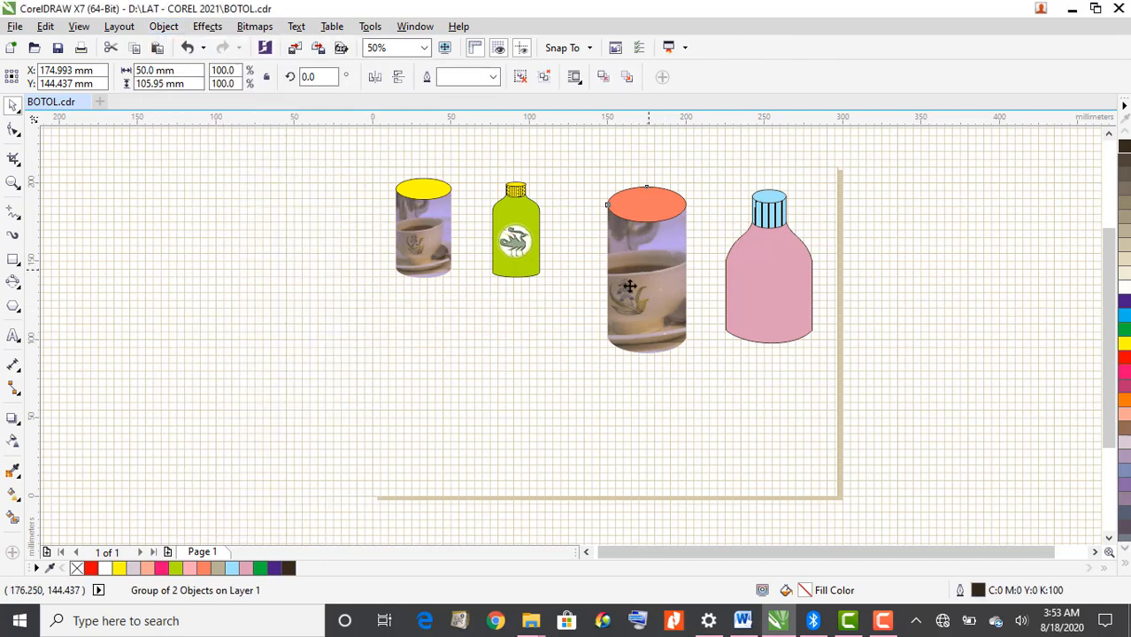
left_click_drag(629, 286, 432, 386)
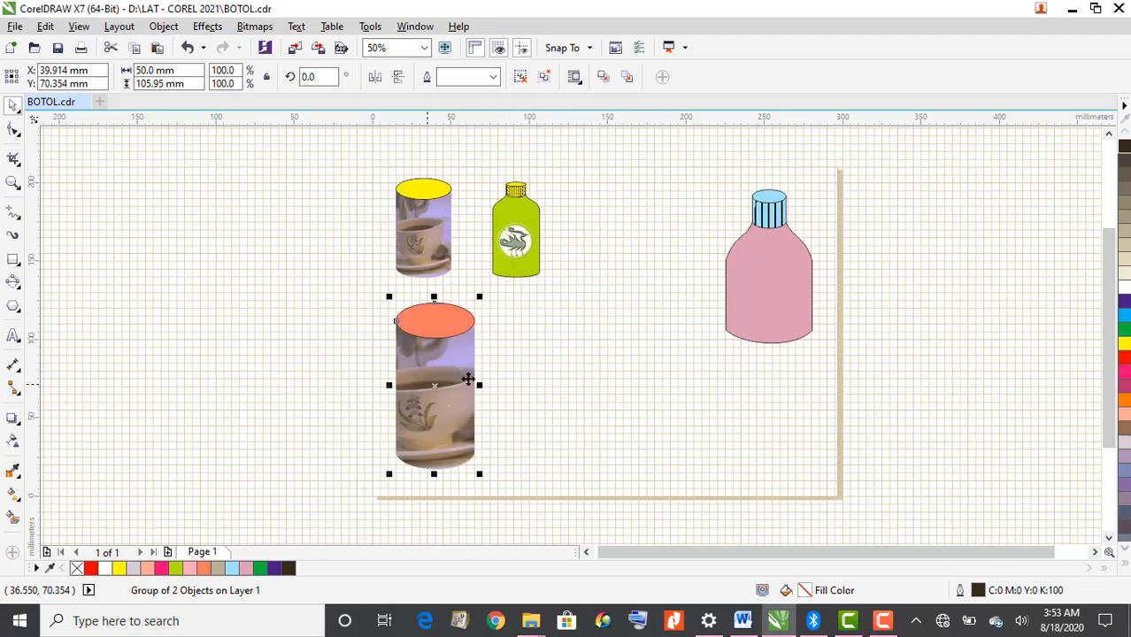
Import the blue bird emblem J0099145 from the PUB60COR clipart folder and place it between the large cylinder and the pink bottle
left_click(790, 276)
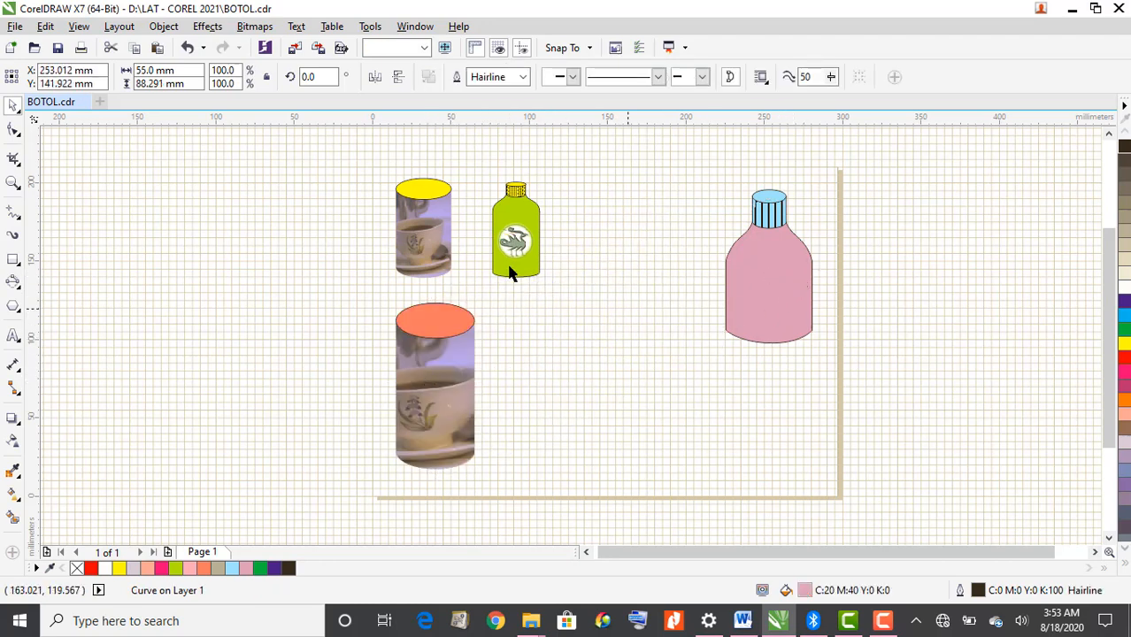
key("Escape")
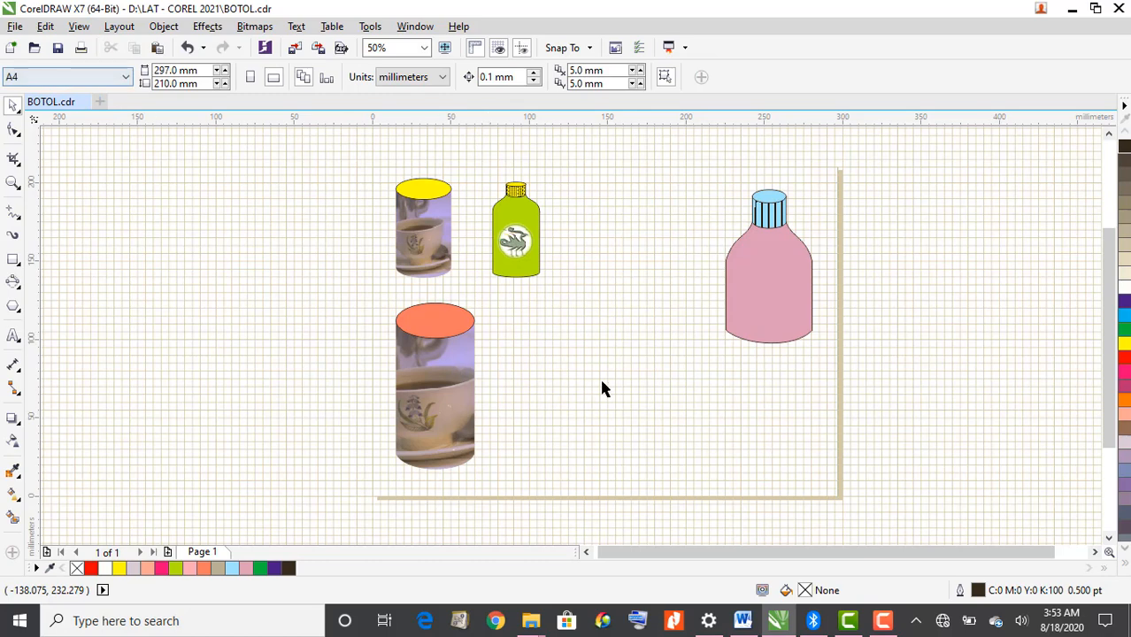
left_click(15, 26)
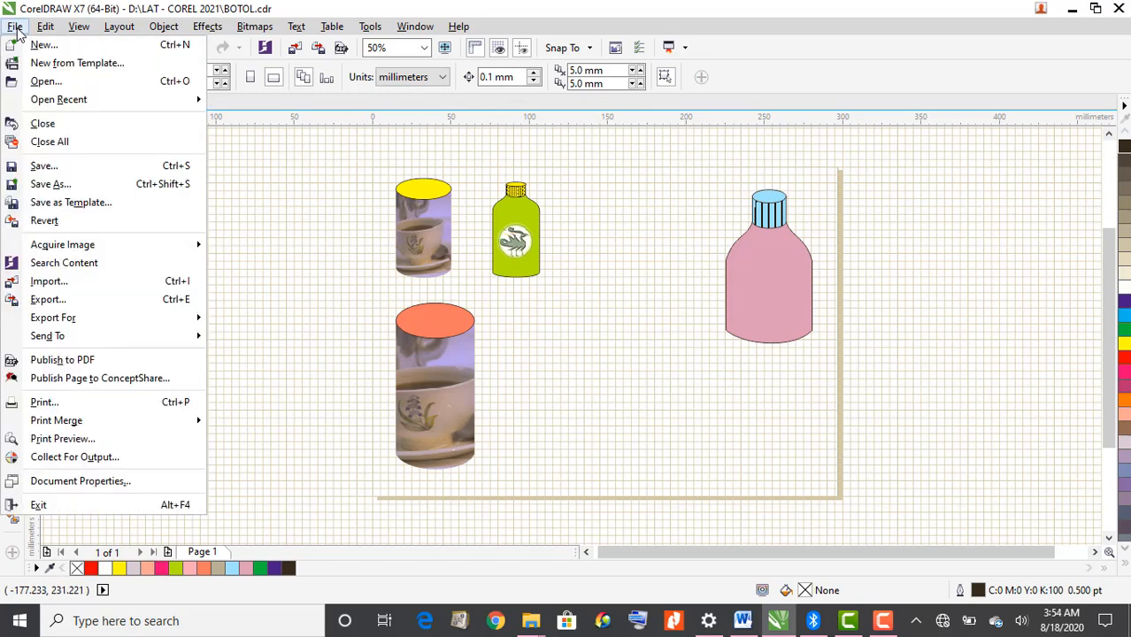
left_click(77, 285)
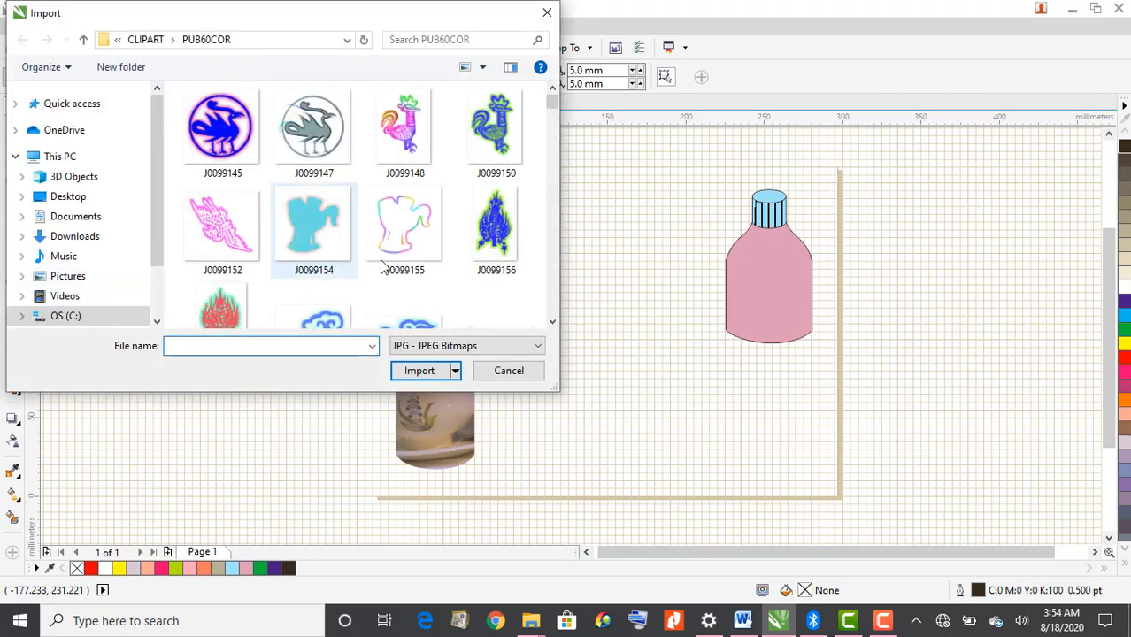
left_click(219, 144)
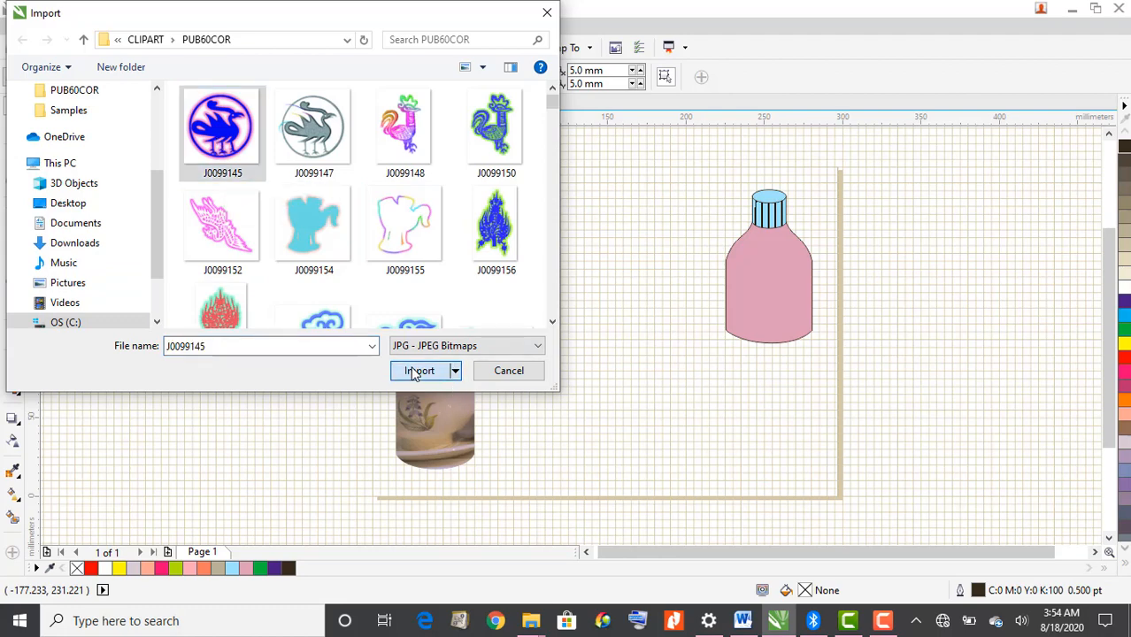
left_click(417, 370)
left_click(569, 346)
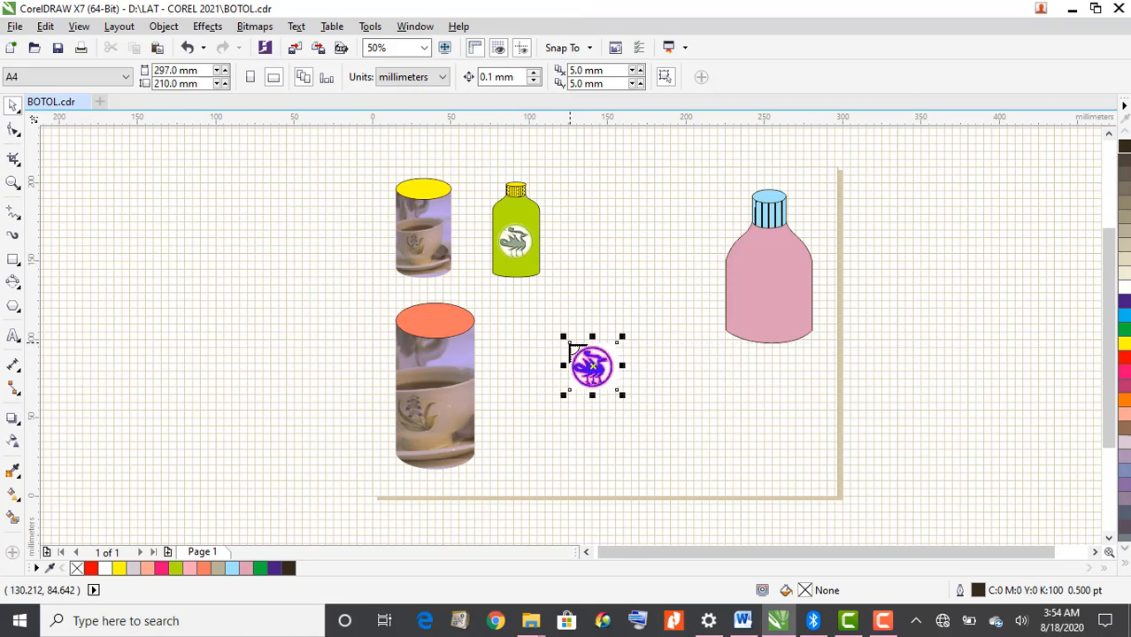
Move the bird emblem onto the pink bottle's body, enlarge it to about 44 x 44 mm and centre it there
left_click_drag(592, 366, 768, 289)
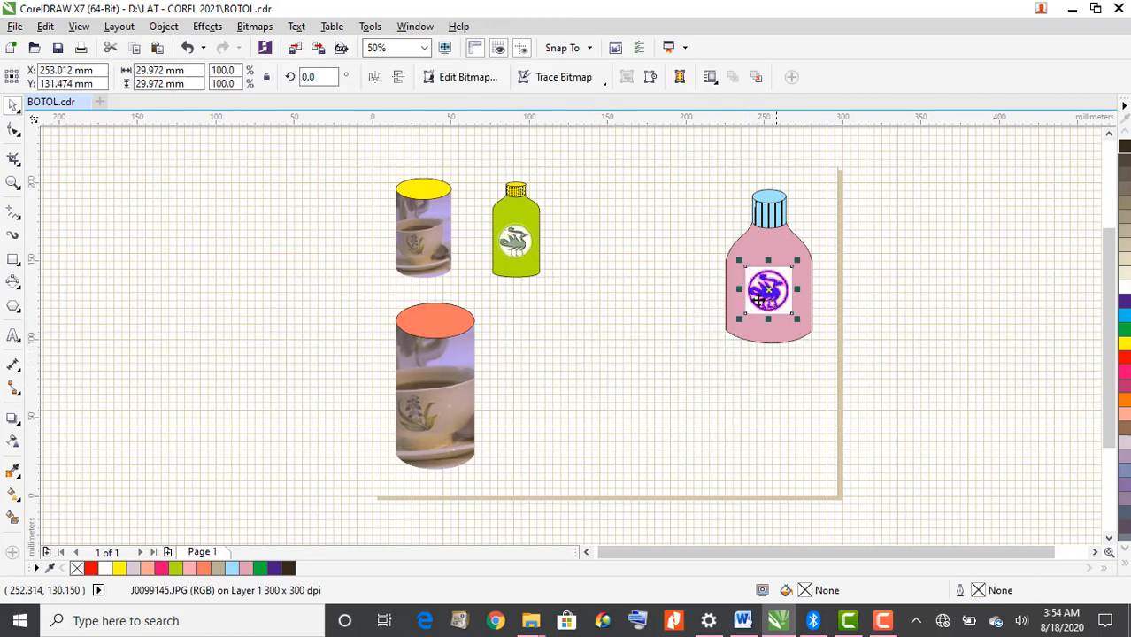
left_click_drag(738, 319, 717, 341)
left_click_drag(759, 302, 770, 289)
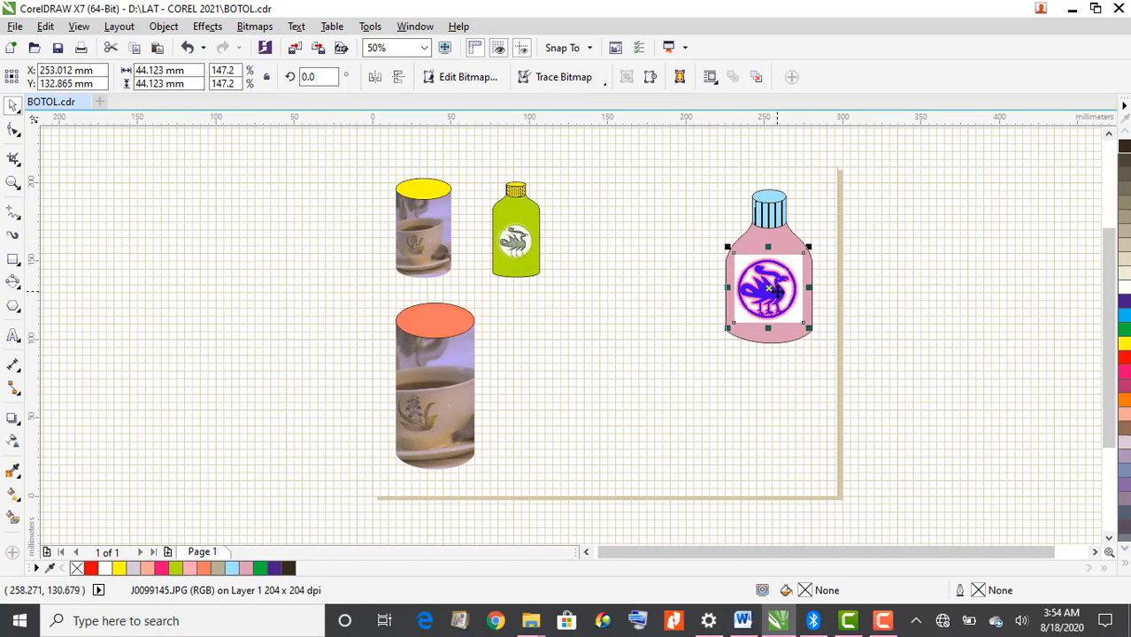
mouse_move(770, 288)
left_mouse_down()
mouse_move(695, 310)
mouse_move(768, 305)
mouse_move(662, 354)
mouse_move(766, 306)
left_mouse_up()
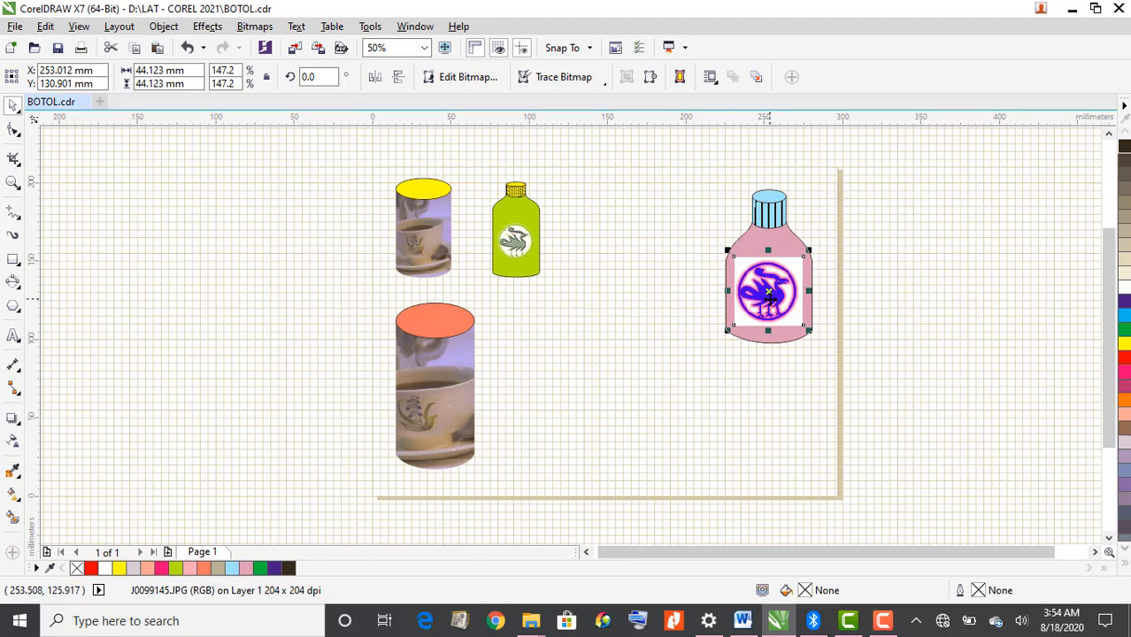
Convert the bird emblem on the pink bottle to a 300 dpi CMYK bitmap with anti-aliasing and transparent background, running the conversion twice
left_click(255, 27)
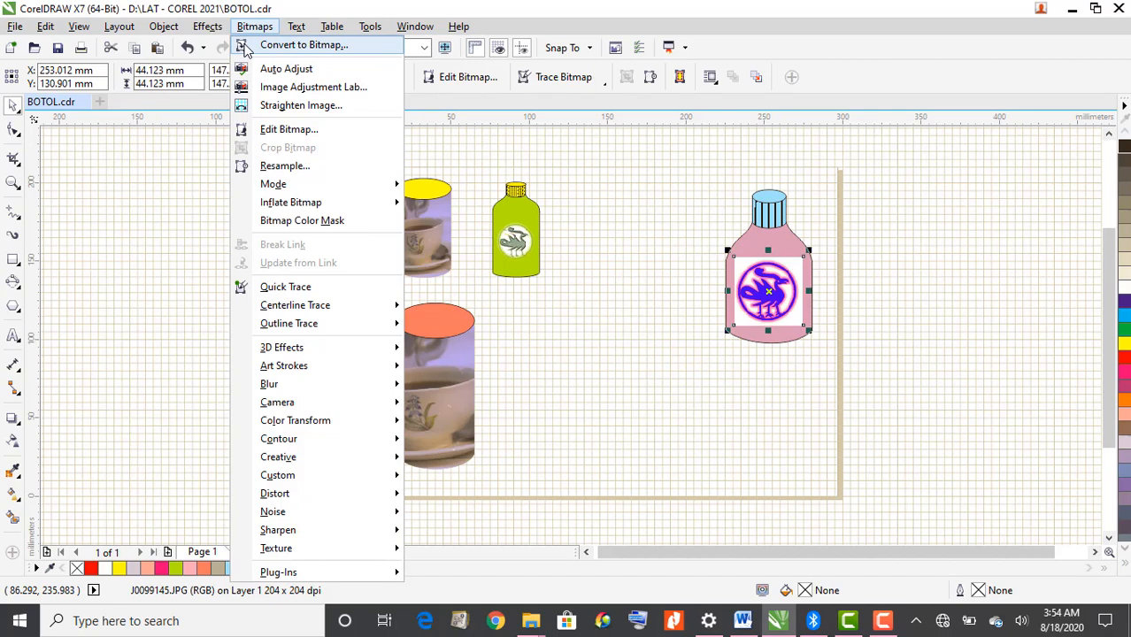
left_click(247, 50)
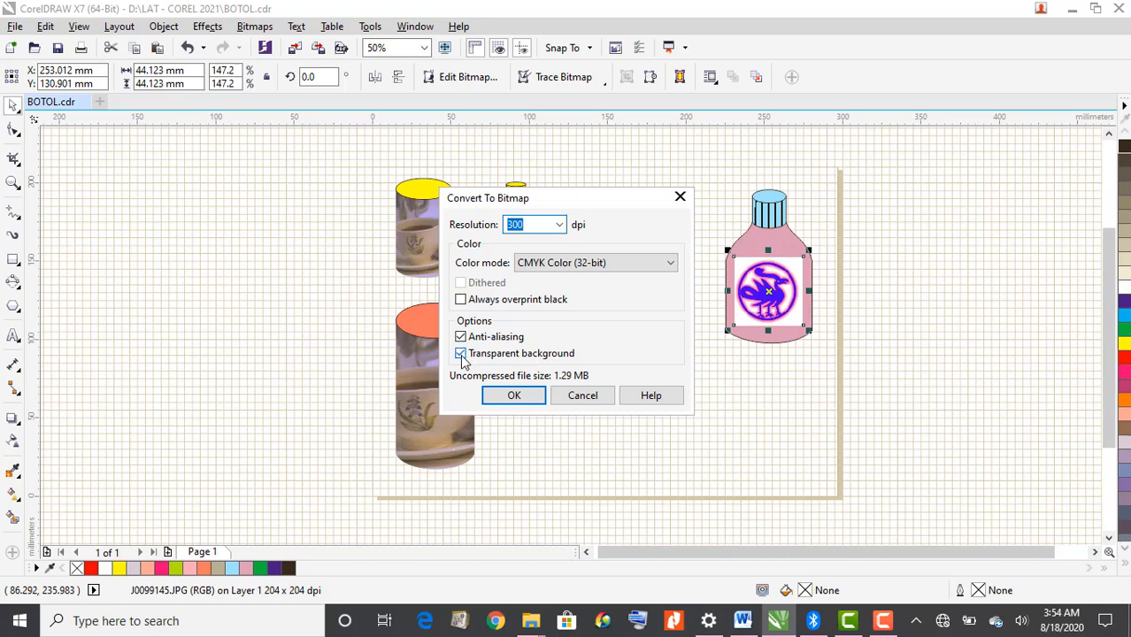
left_click_drag(607, 201, 601, 270)
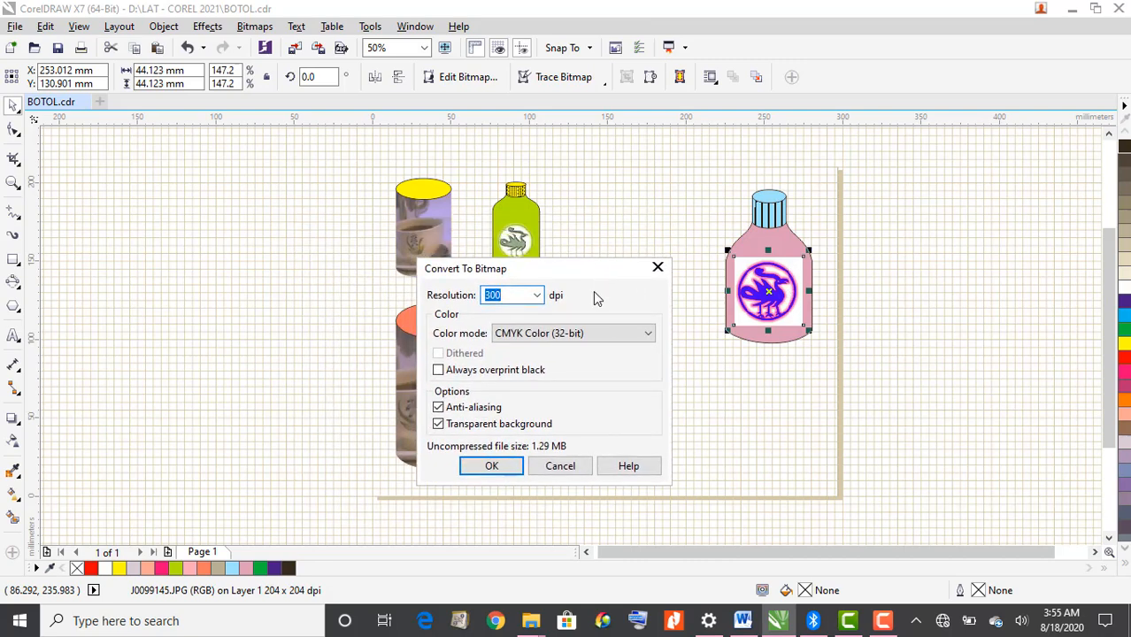
left_click(492, 467)
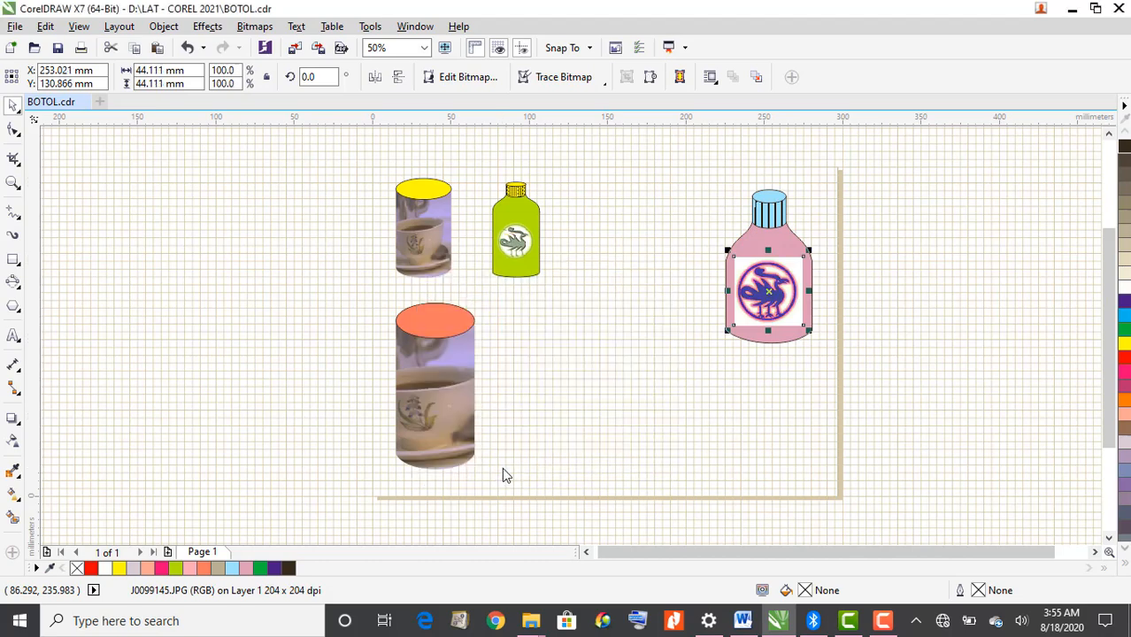
left_click(255, 26)
left_click(264, 46)
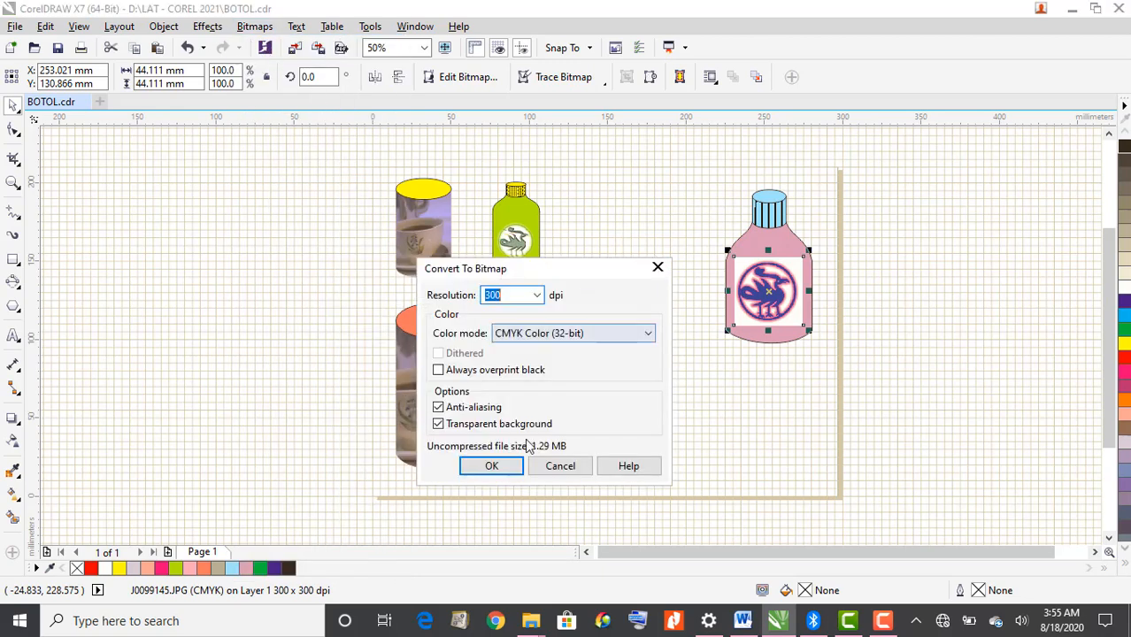
left_click(492, 466)
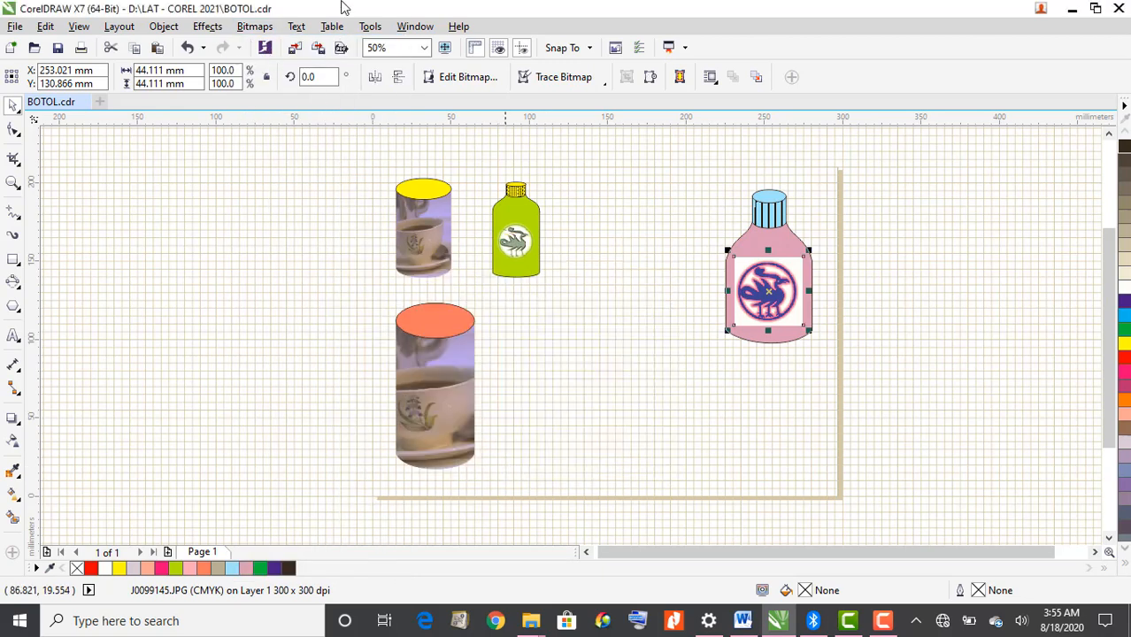
Apply a circular Vignette effect to the bird emblem with offset 80 and fade 35
left_click(255, 26)
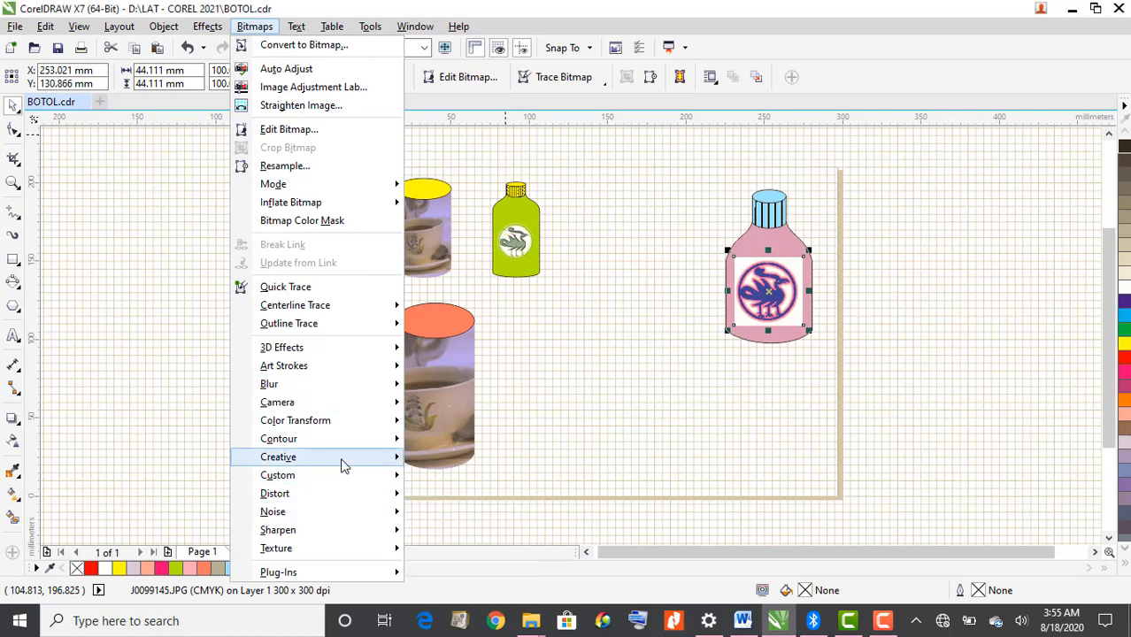
mouse_move(343, 466)
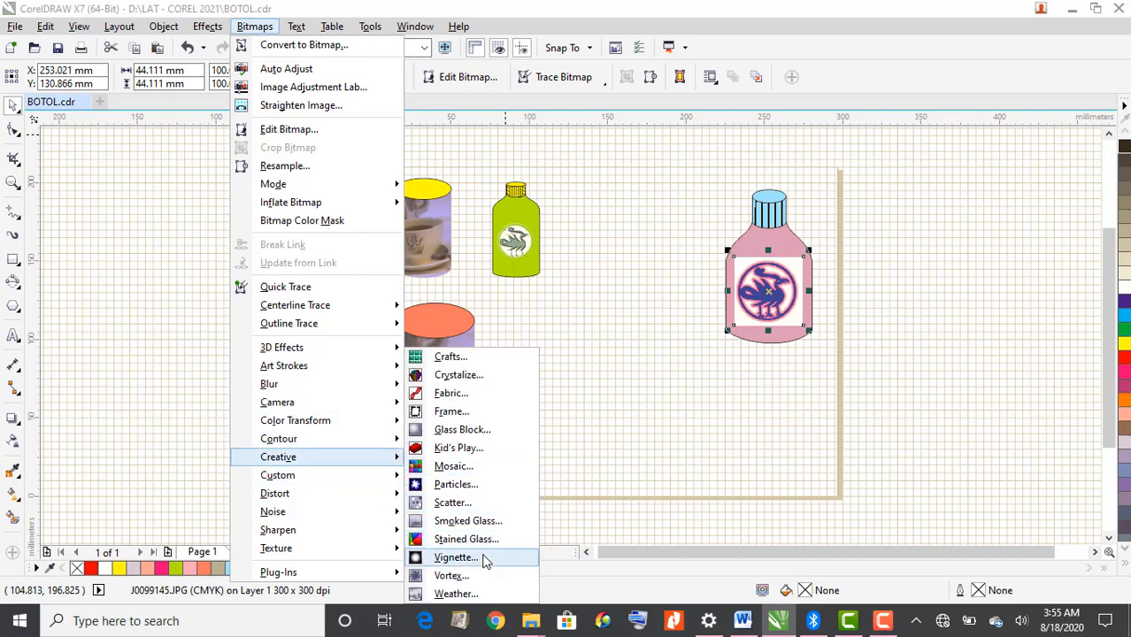
left_click(455, 558)
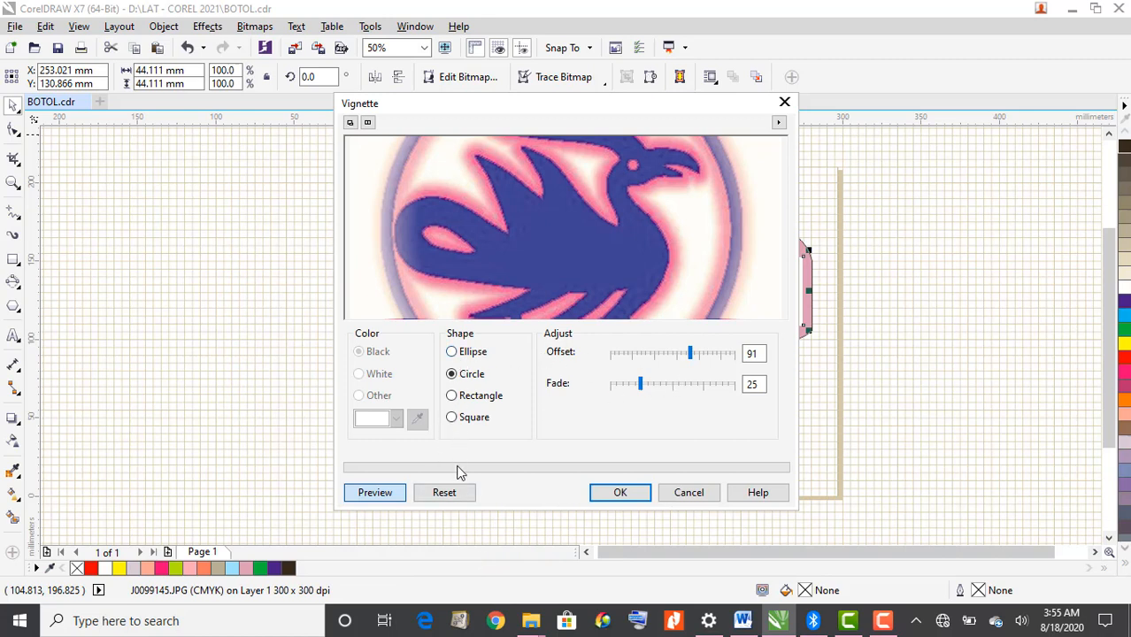
left_click(459, 492)
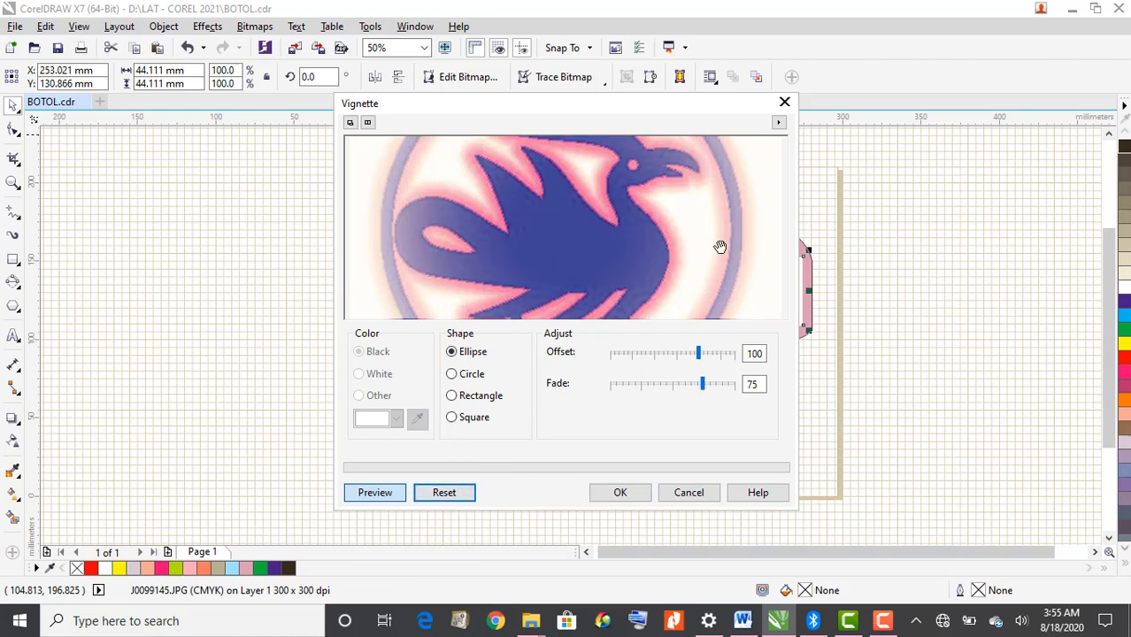
right_click(528, 214)
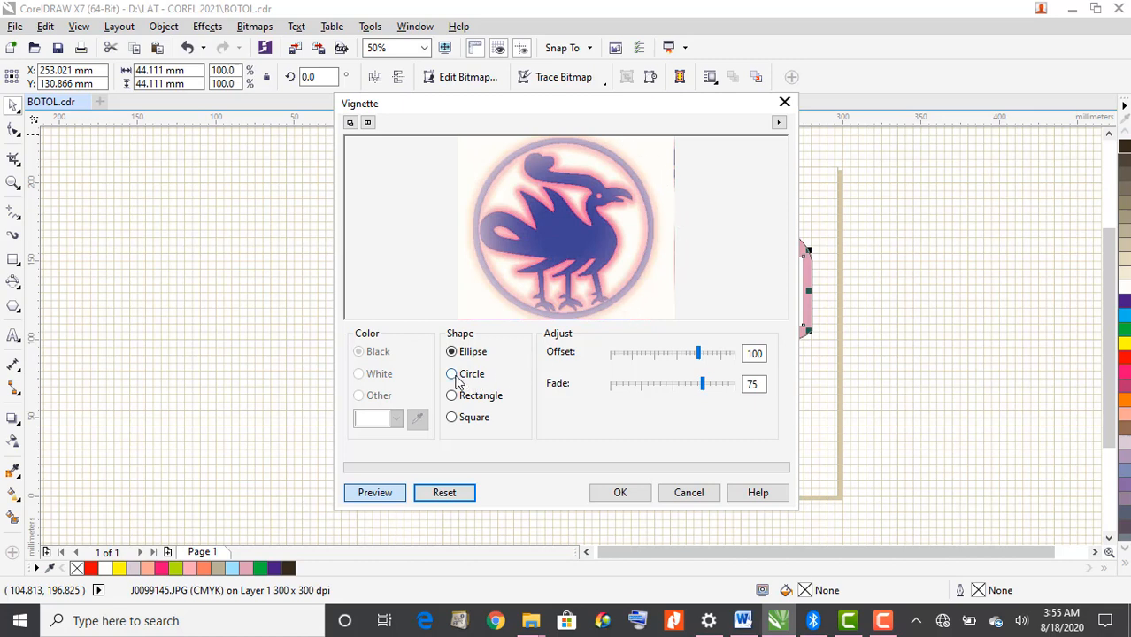
left_click_drag(702, 383, 652, 383)
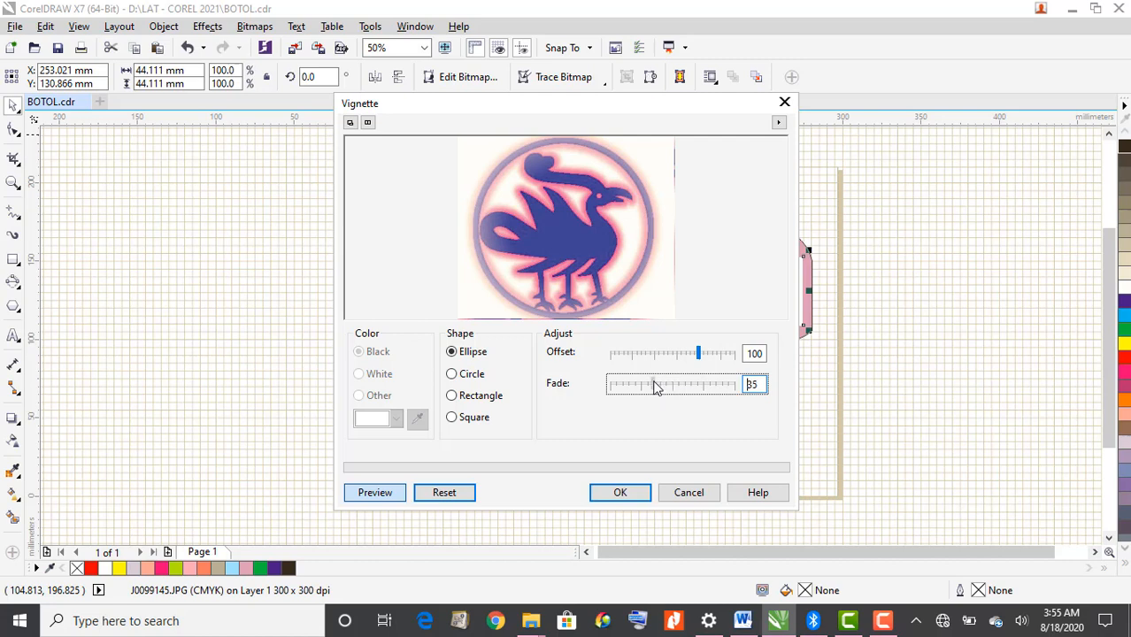
left_click(380, 493)
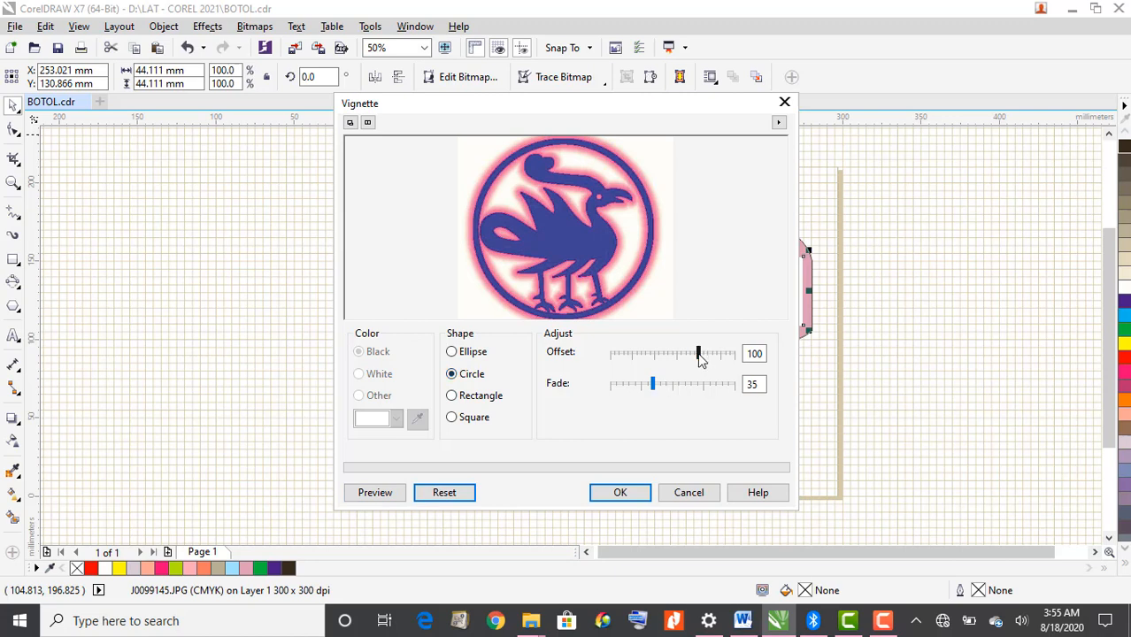
left_click_drag(699, 357, 682, 361)
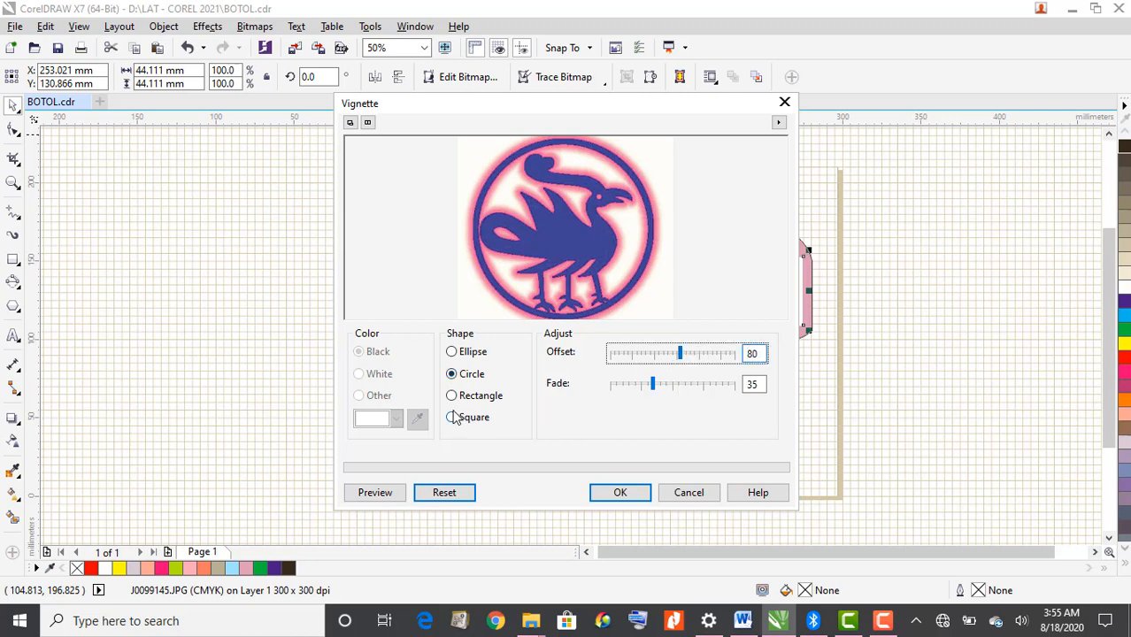
left_click(380, 500)
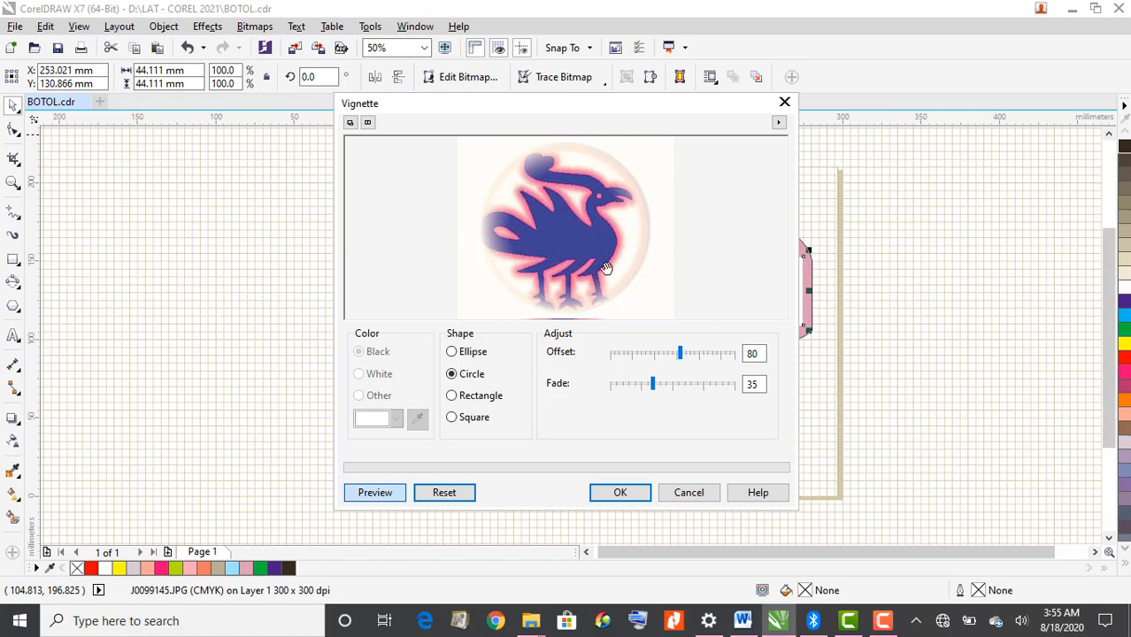
left_click(620, 490)
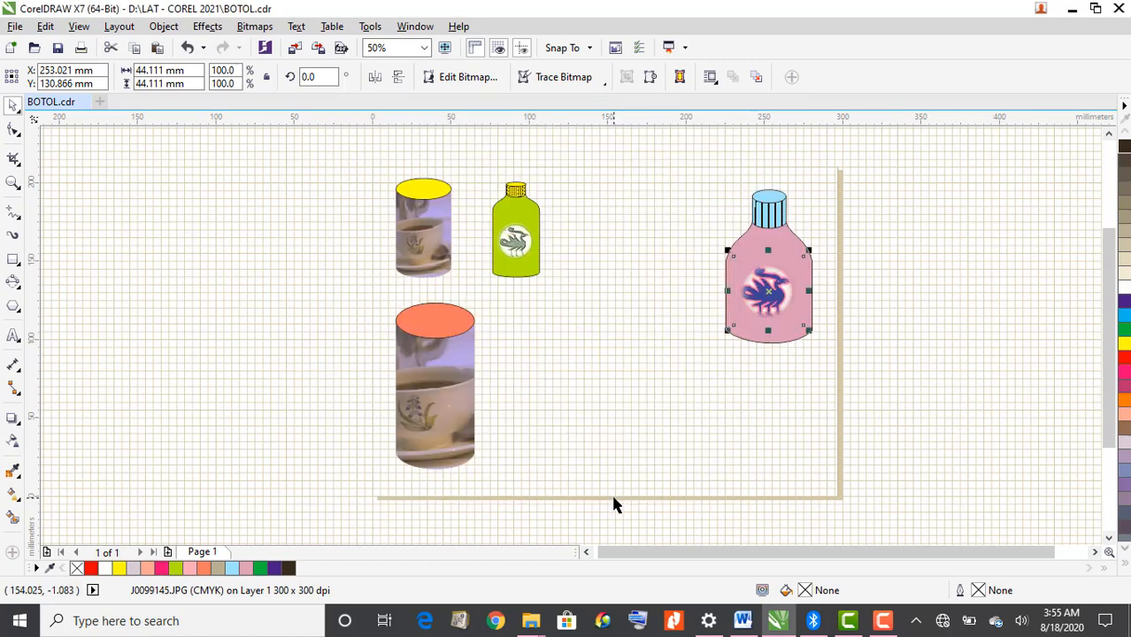
Enlarge the vignetted bird emblem to about 49.5 x 49.5 mm and centre it horizontally on the pink bottle's body
scroll(782, 278, "up", 2)
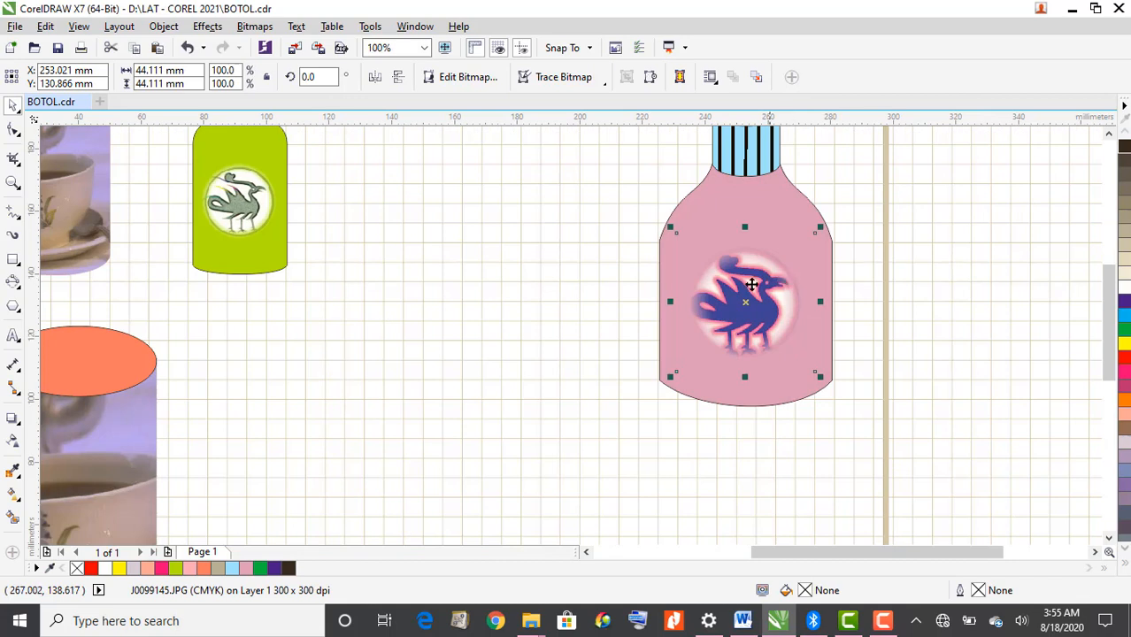
left_click_drag(820, 226, 836, 210)
left_click_drag(668, 212, 641, 205)
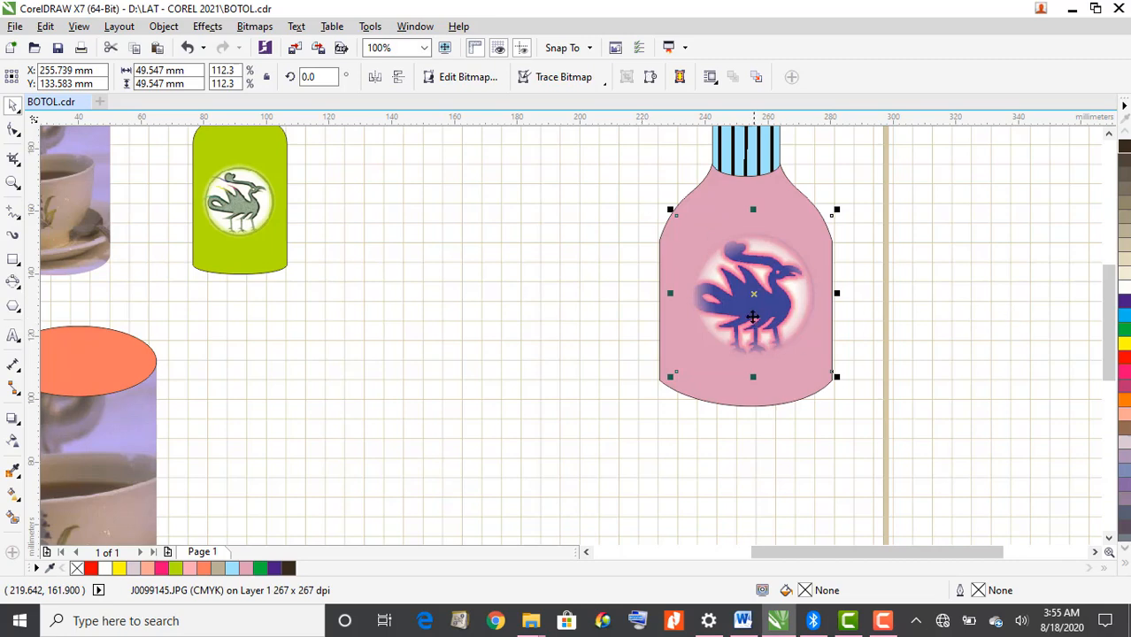
left_click_drag(752, 299, 744, 299)
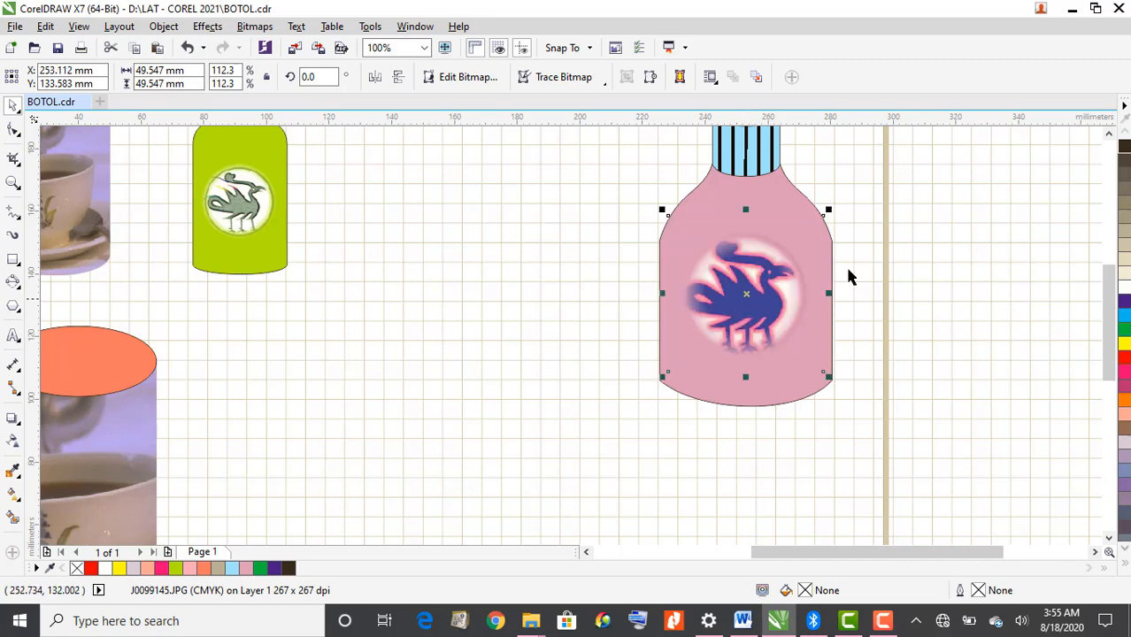
left_click(894, 248)
Set the outline width of the pink bottle's body to None
scroll(892, 244, "down", 2)
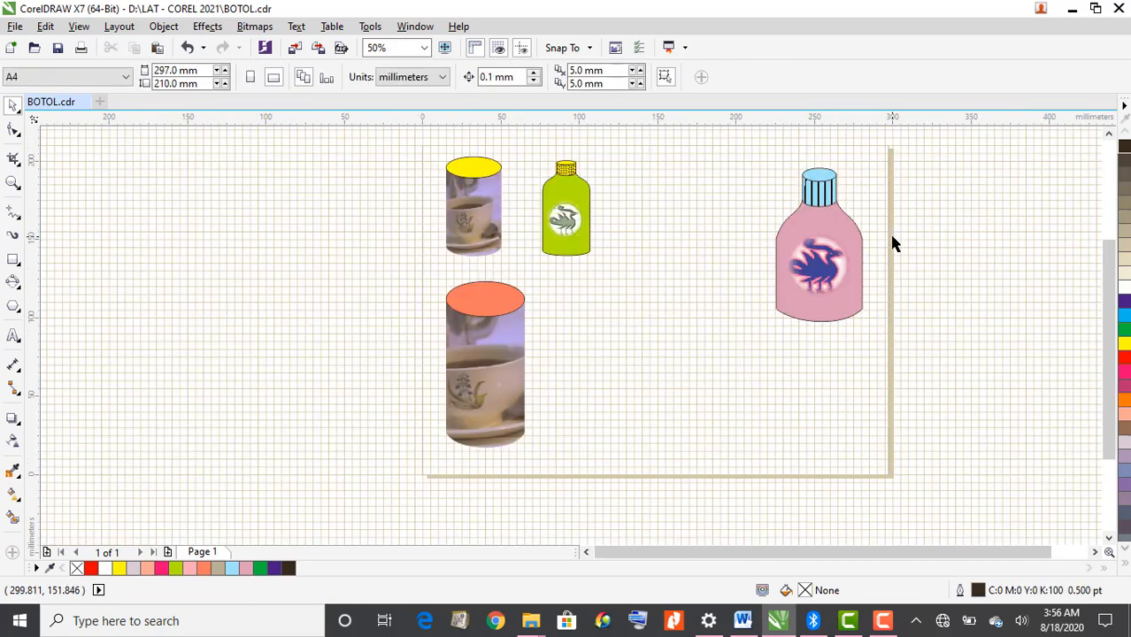
left_click(860, 243)
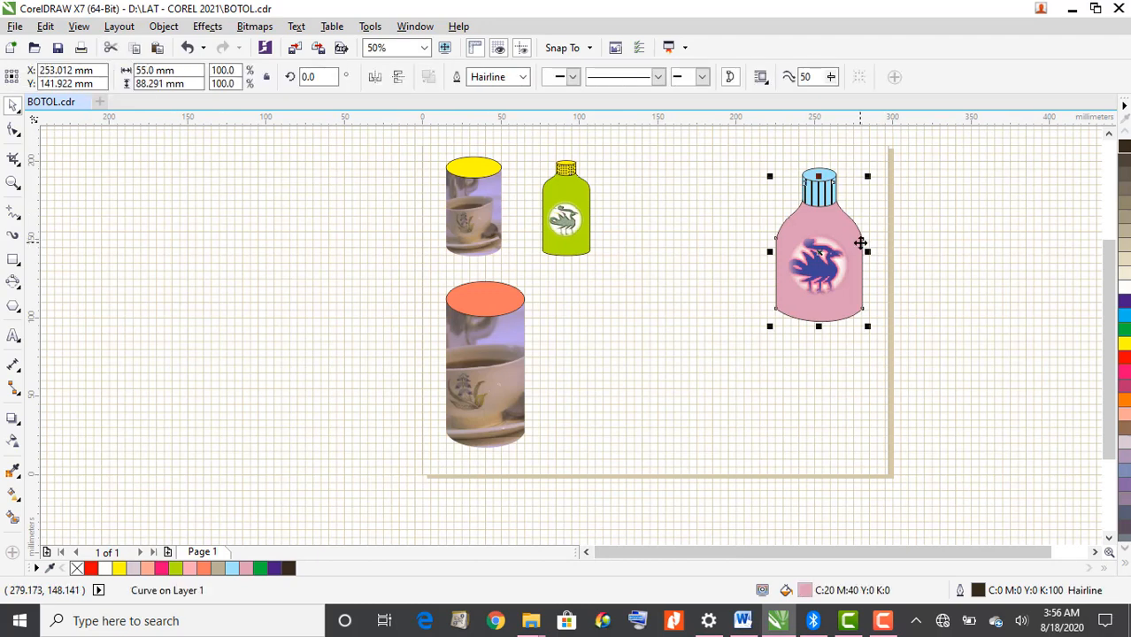
left_click(523, 77)
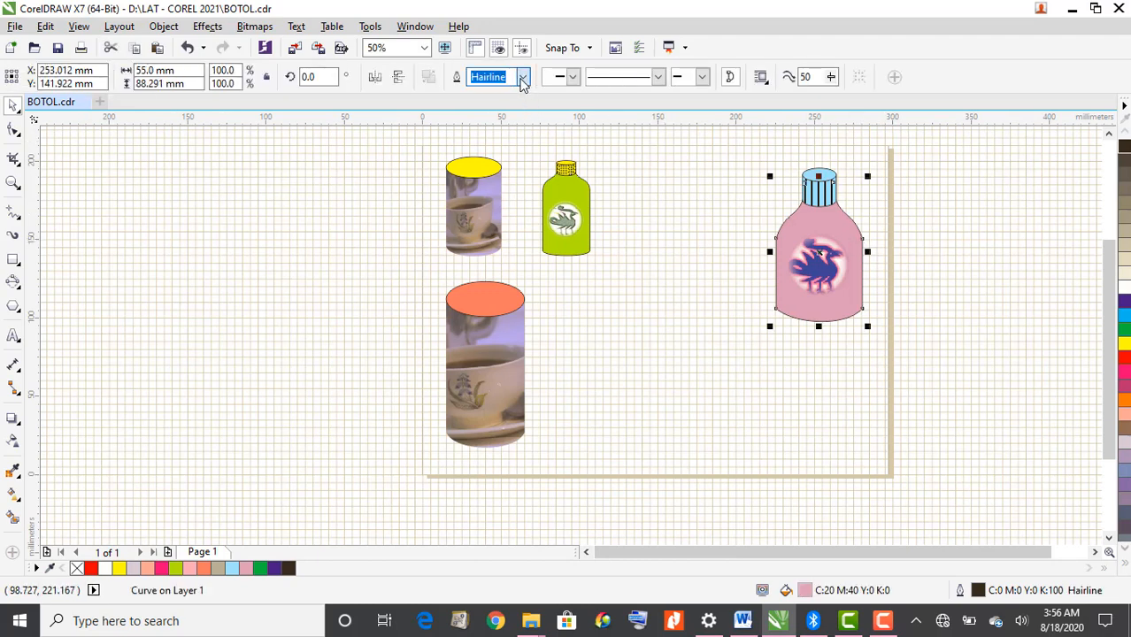
left_click(481, 93)
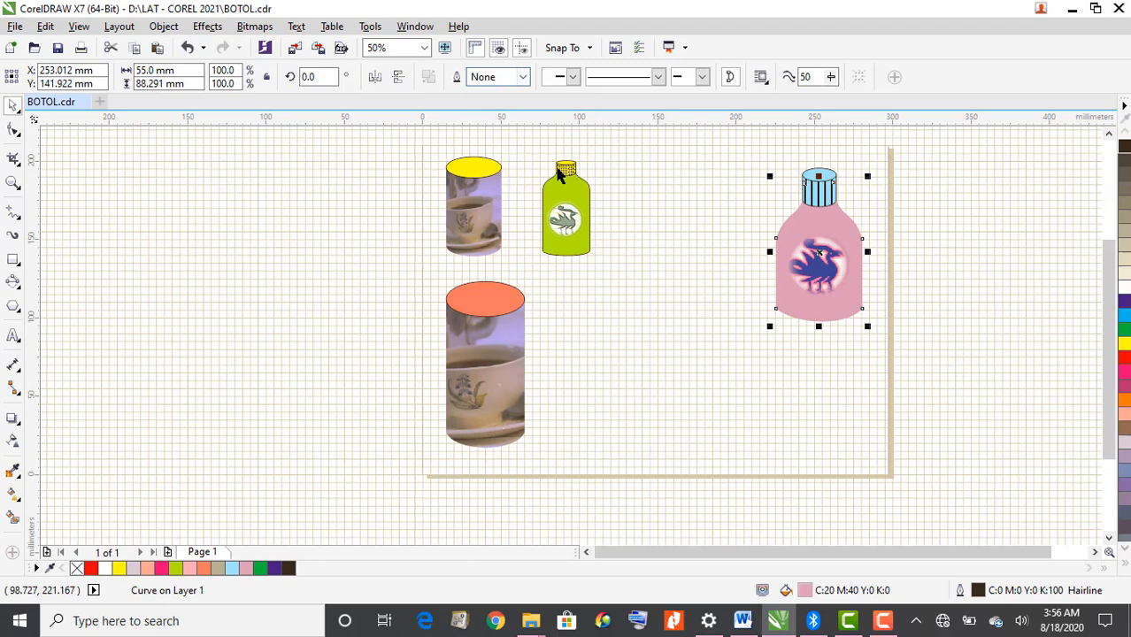
left_click(838, 414)
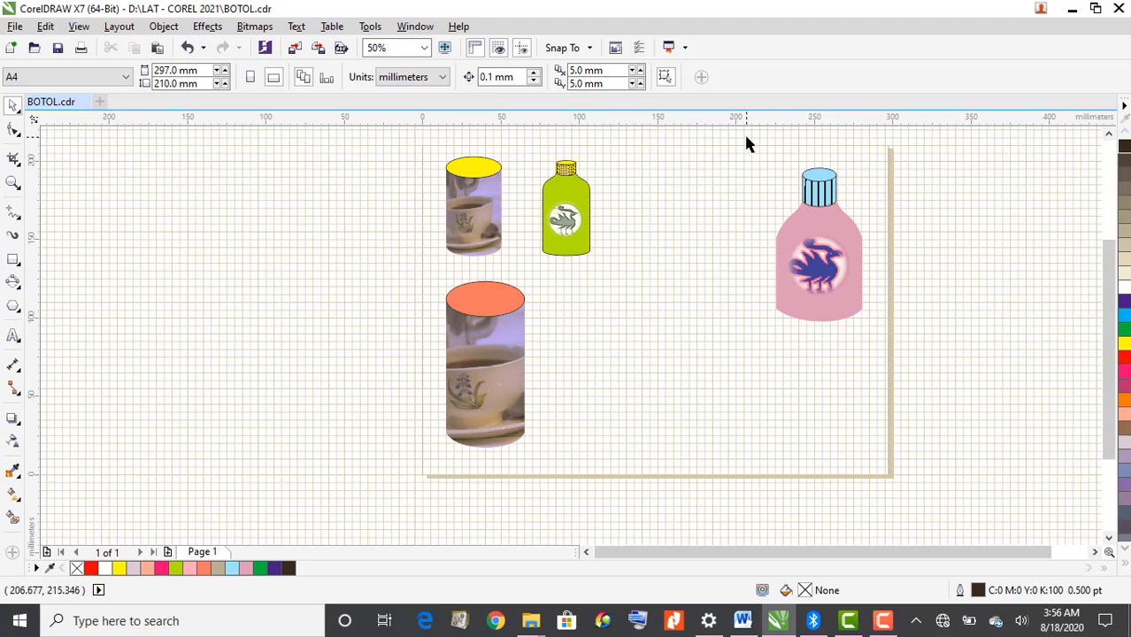
Group all the parts of the pink bottle, including its cap and bird emblem
left_click_drag(746, 145, 895, 358)
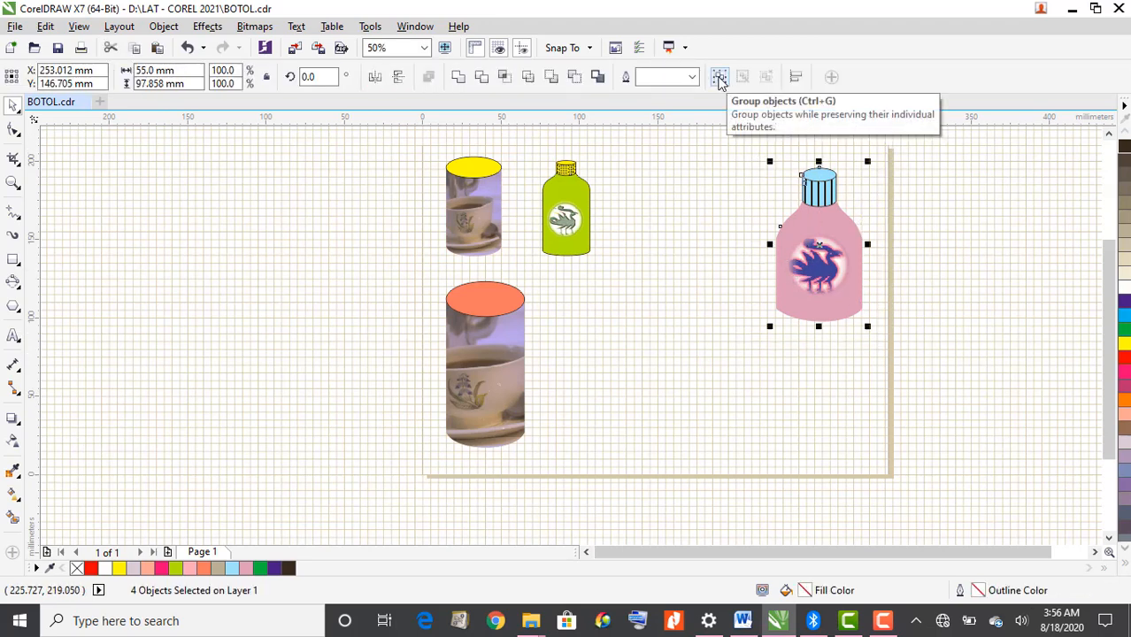
left_click_drag(728, 144, 885, 376)
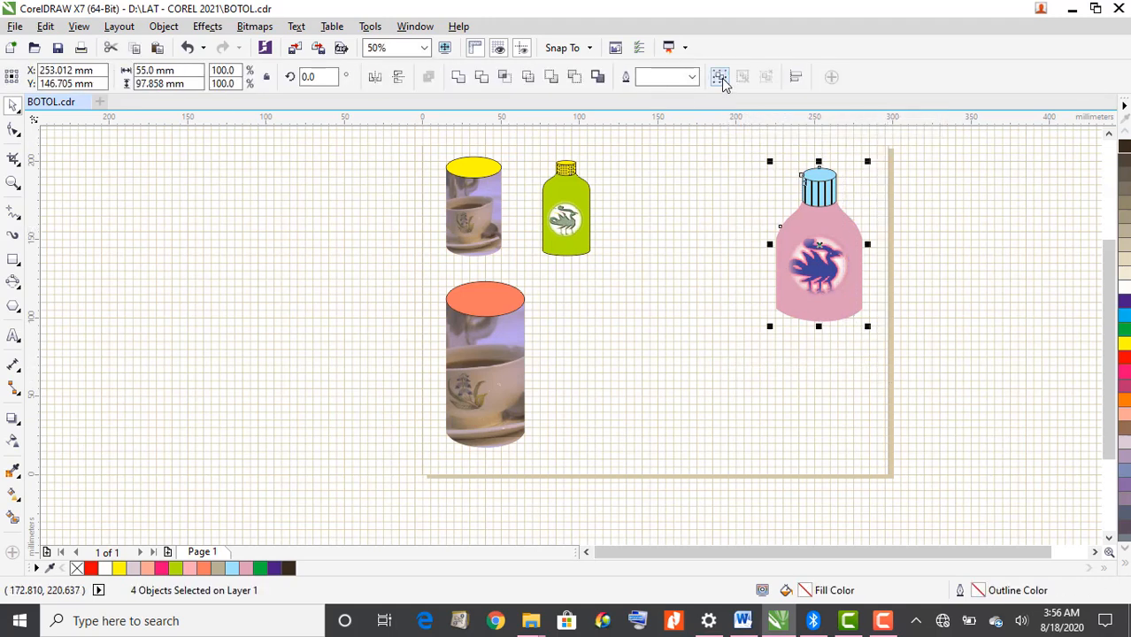
left_click(719, 78)
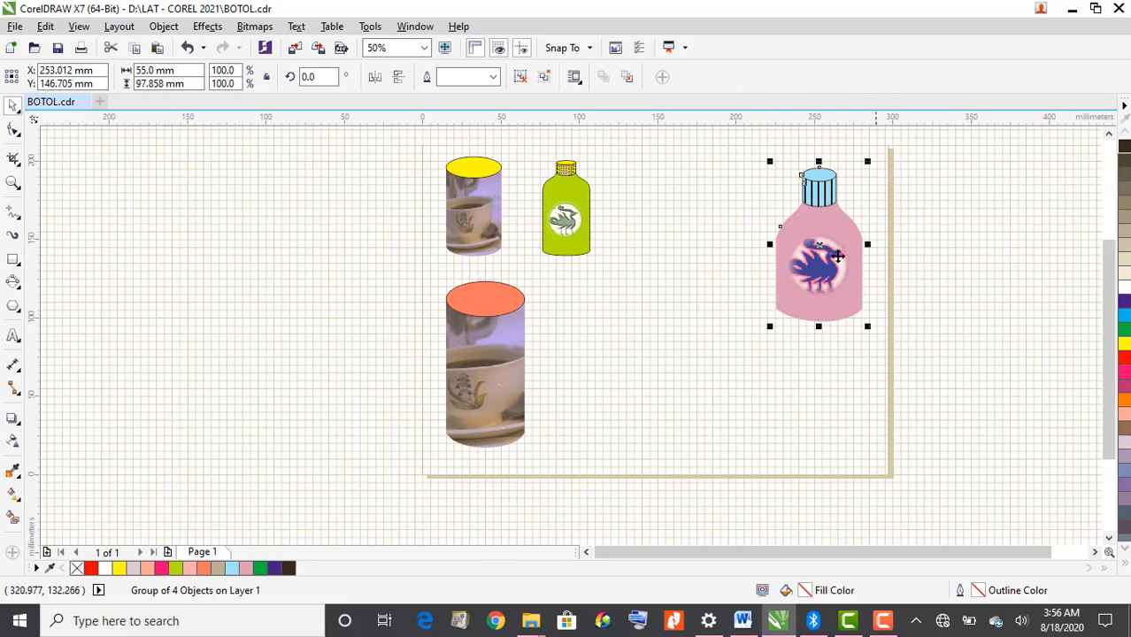
Move the pink bottle group beside the large cylinder below the green bottle and enlarge it to about 59.5 x 106 mm
left_click_drag(809, 252, 580, 381)
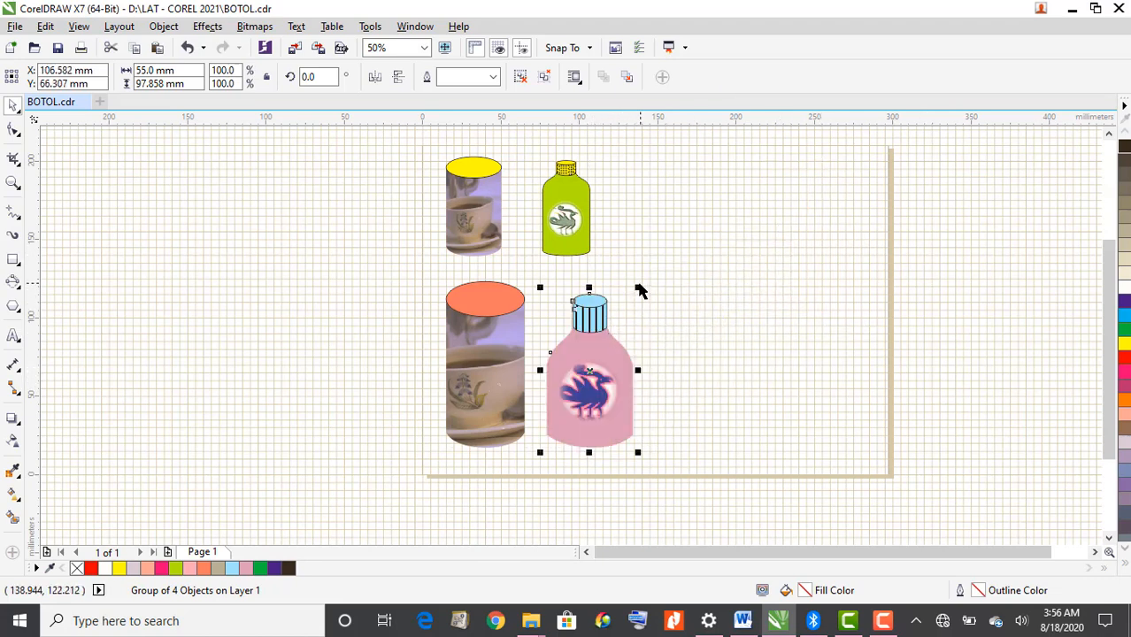
left_click_drag(639, 285, 649, 274)
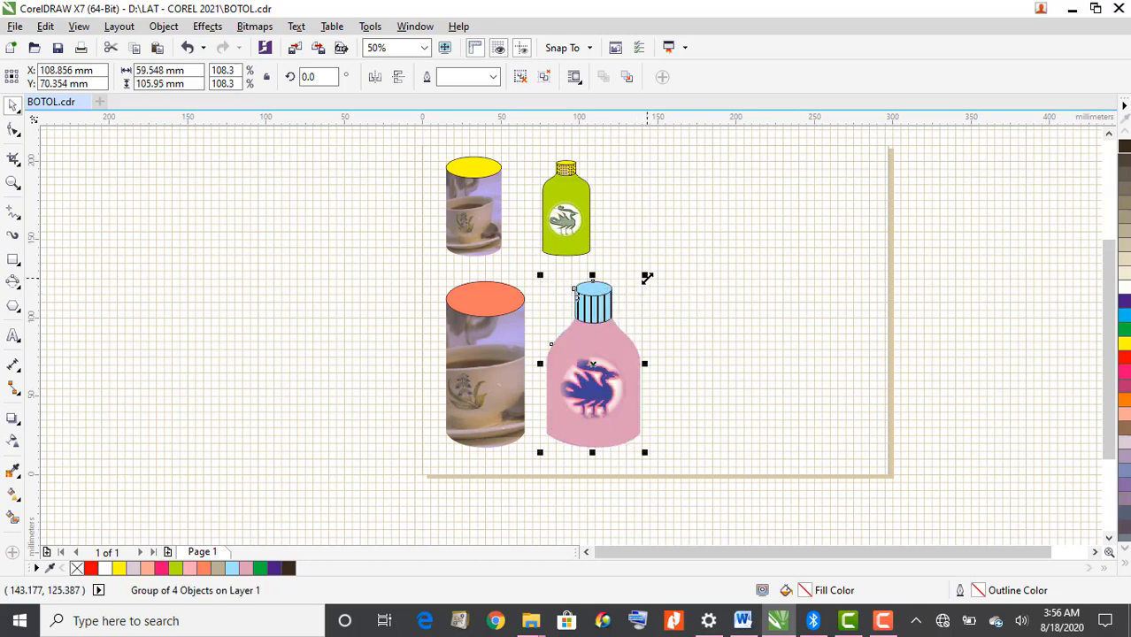
left_click(715, 339)
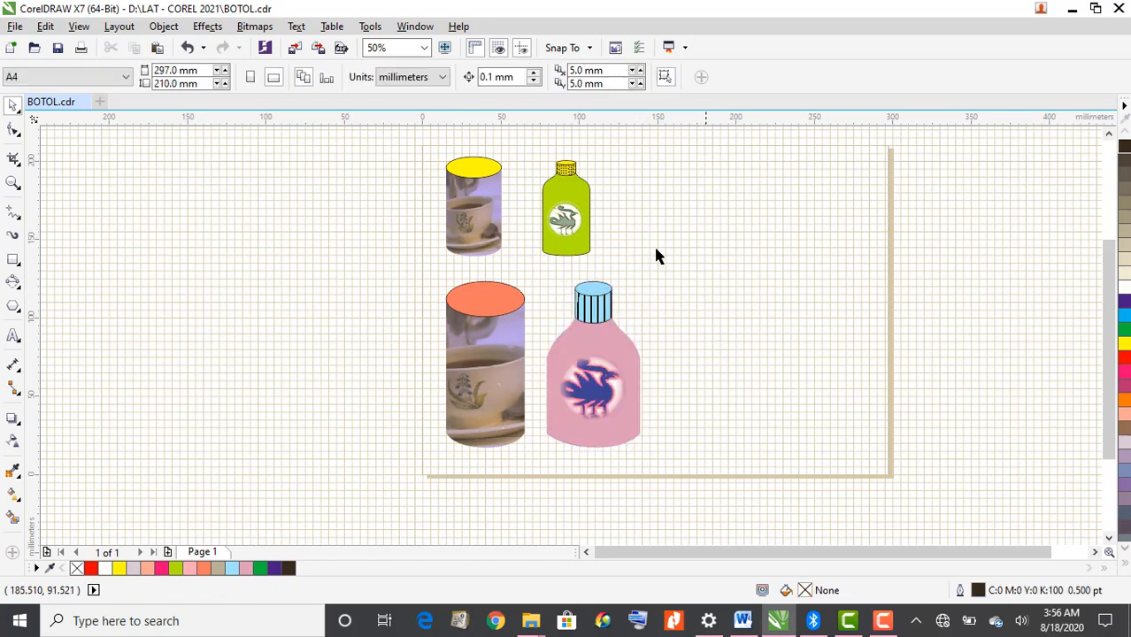
Check the competency table in the Word document, return to CorelDRAW and duplicate the small green bottle group
left_click(571, 218)
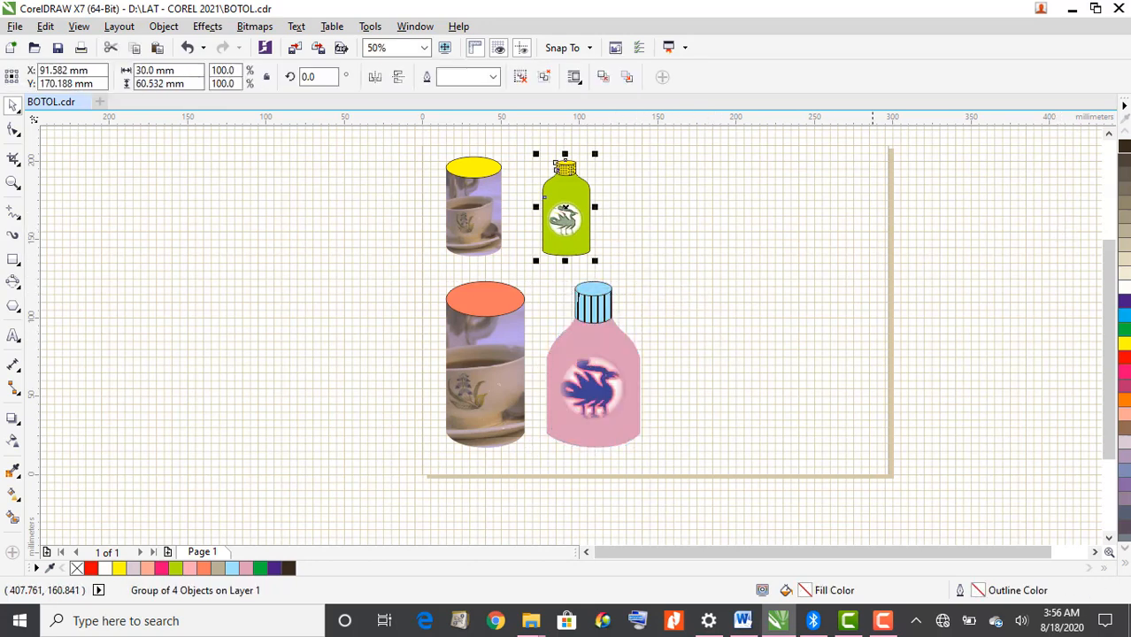
left_click(742, 622)
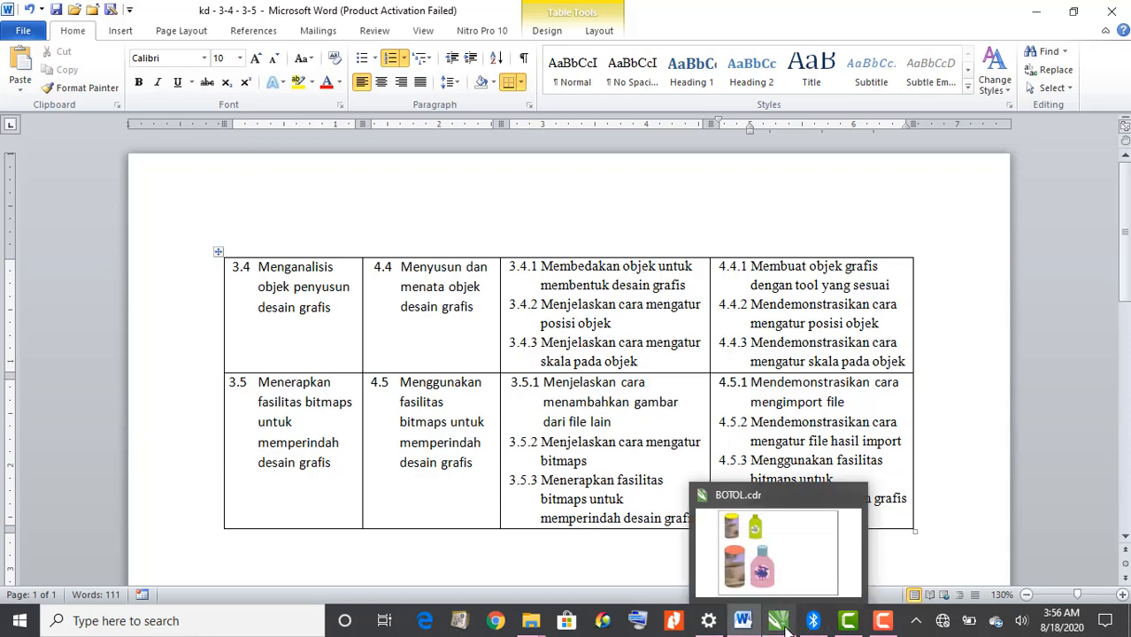
left_click(778, 544)
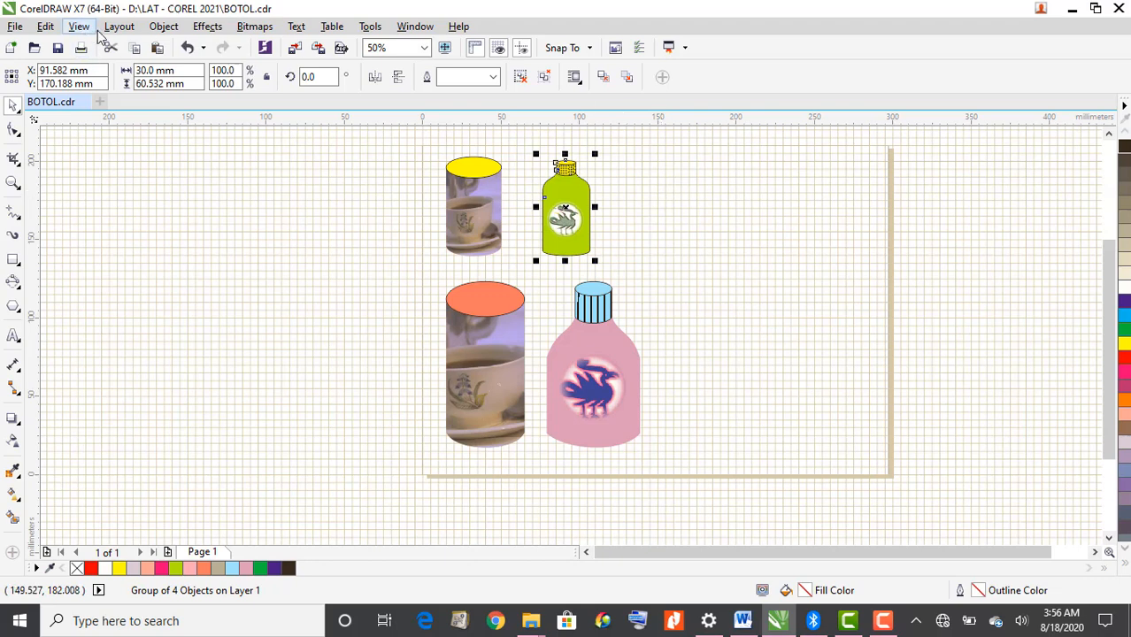
left_click(49, 29)
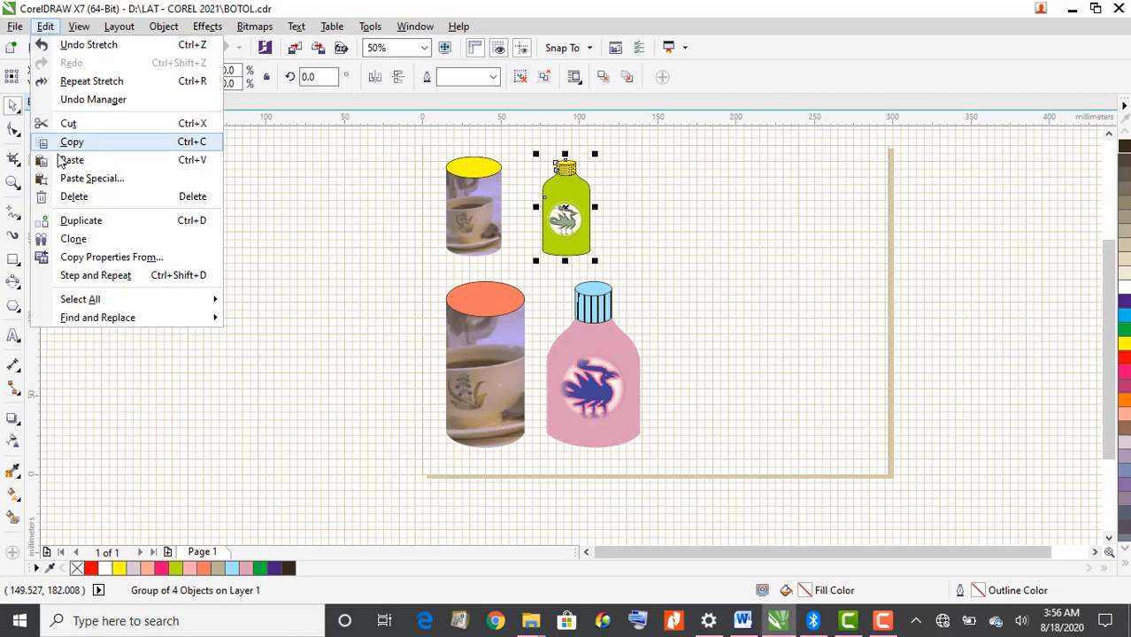
left_click(86, 225)
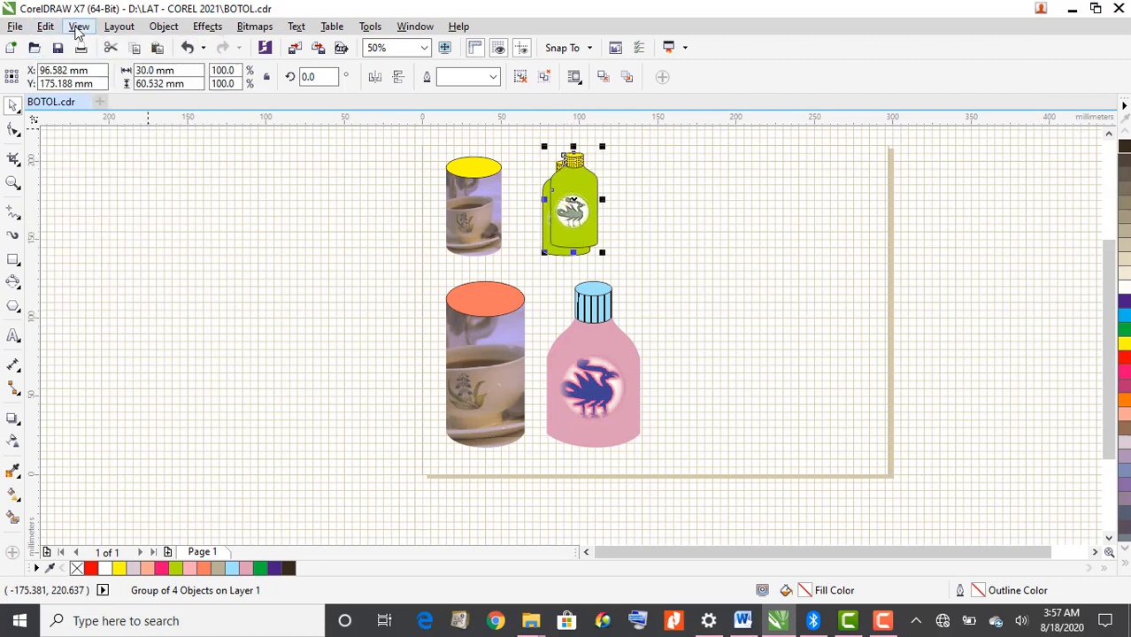
Duplicate the small green bottle group two more times and spread the four bottles in a row at the page's upper right
key("ctrl+d")
key("ctrl+d")
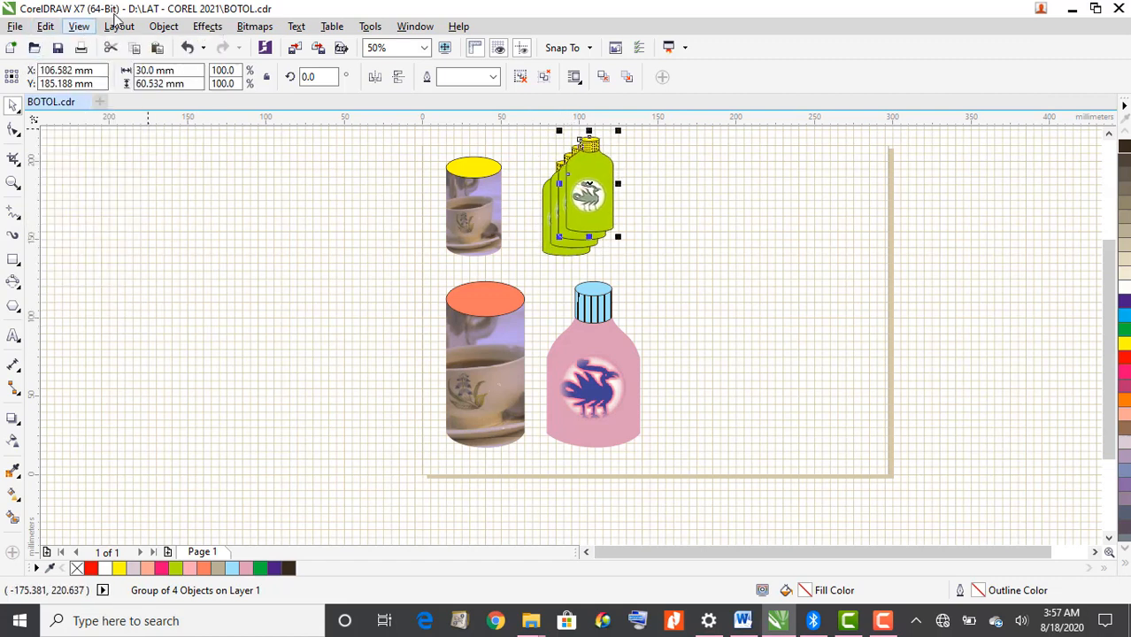
left_click_drag(593, 186, 853, 210)
left_click_drag(571, 189, 779, 198)
left_click_drag(584, 210, 742, 216)
left_click_drag(568, 220, 669, 222)
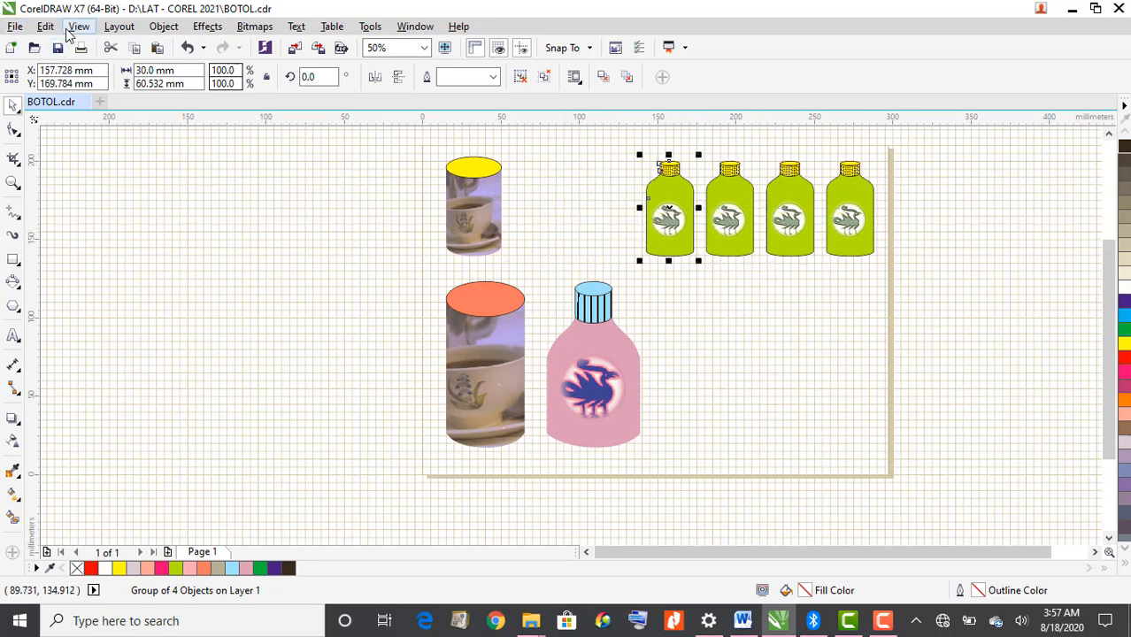
Copy and paste the small yellow-topped cylinder, placing the copy level with it about 50 mm to its right
left_click(469, 210)
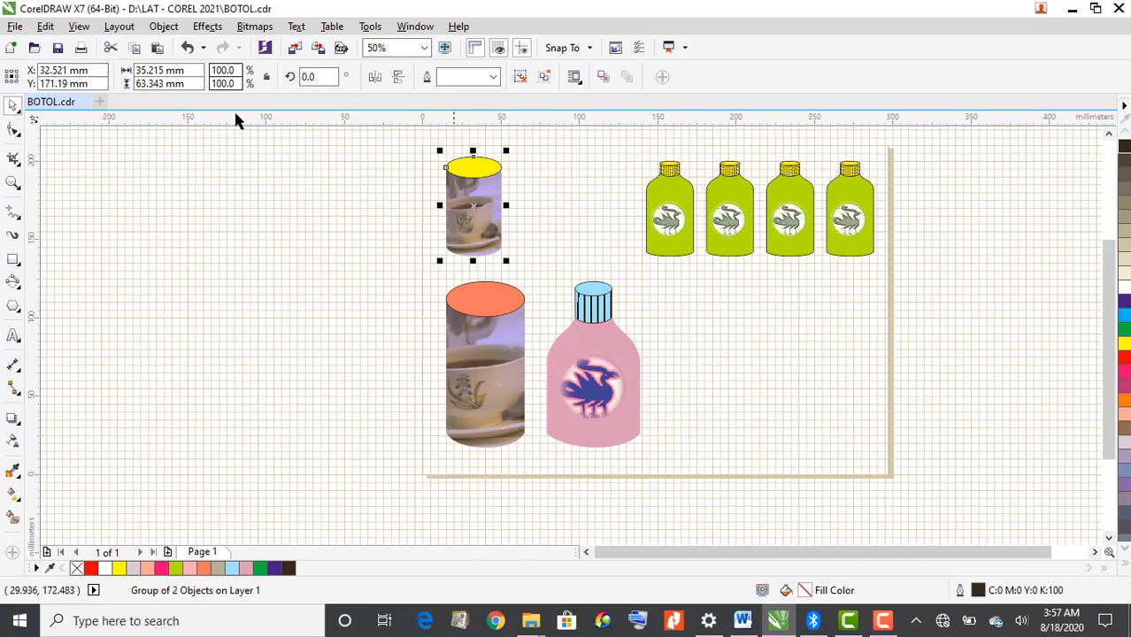
left_click(45, 26)
left_click(89, 146)
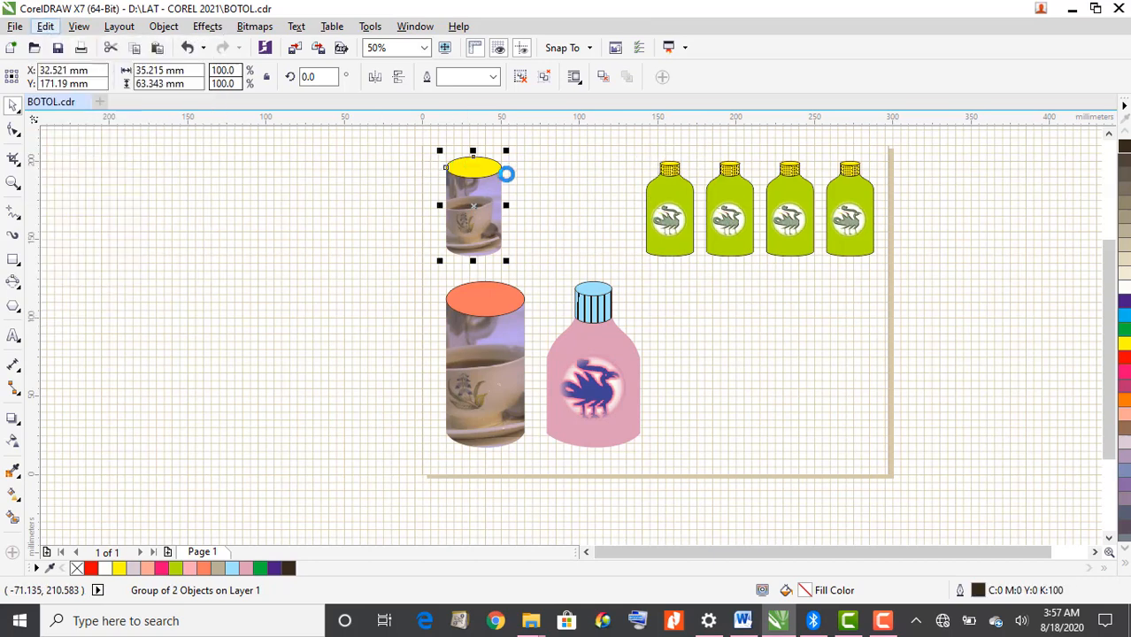
left_click(46, 27)
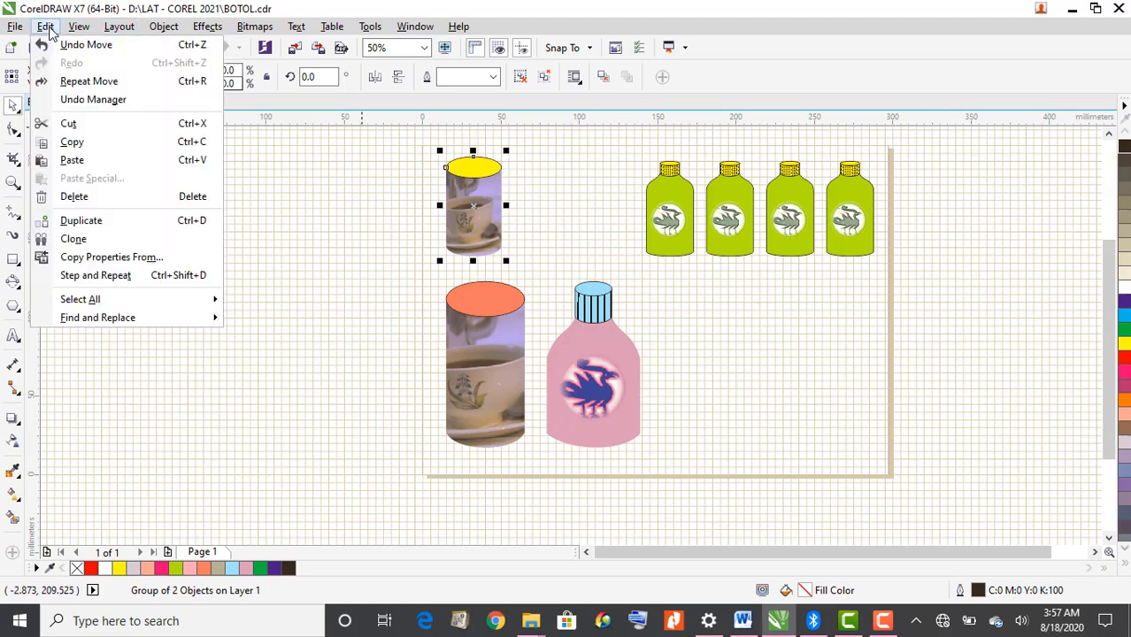
left_click(73, 160)
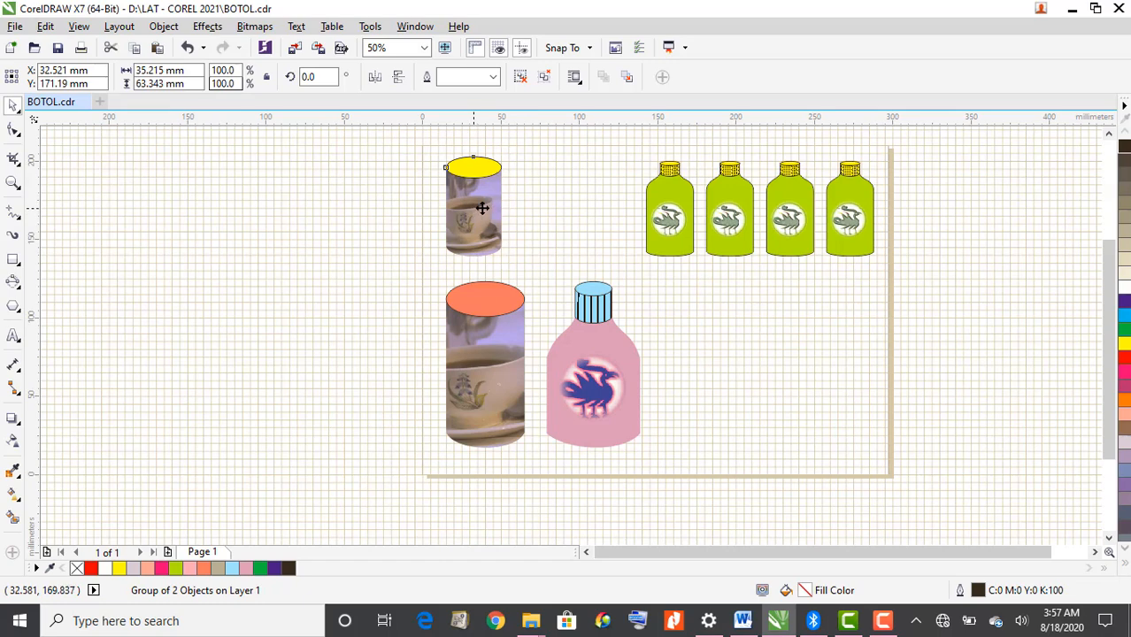
left_click_drag(475, 205, 553, 205)
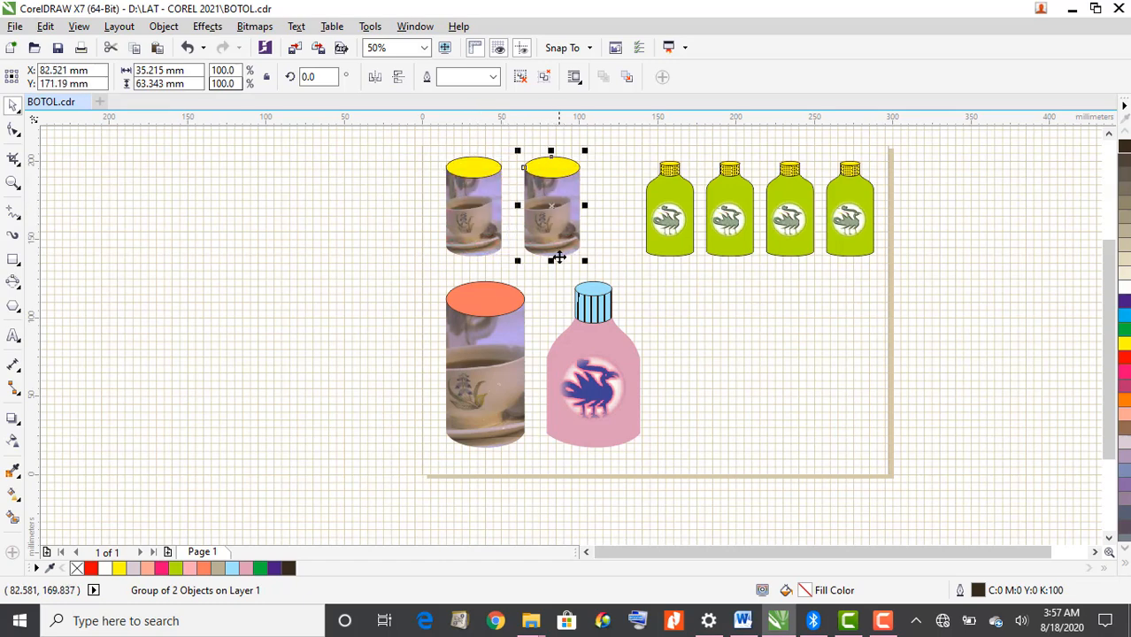
Paste another copy of the small cylinder and place it between the second cylinder and the first green bottle
left_click(46, 26)
left_click(91, 161)
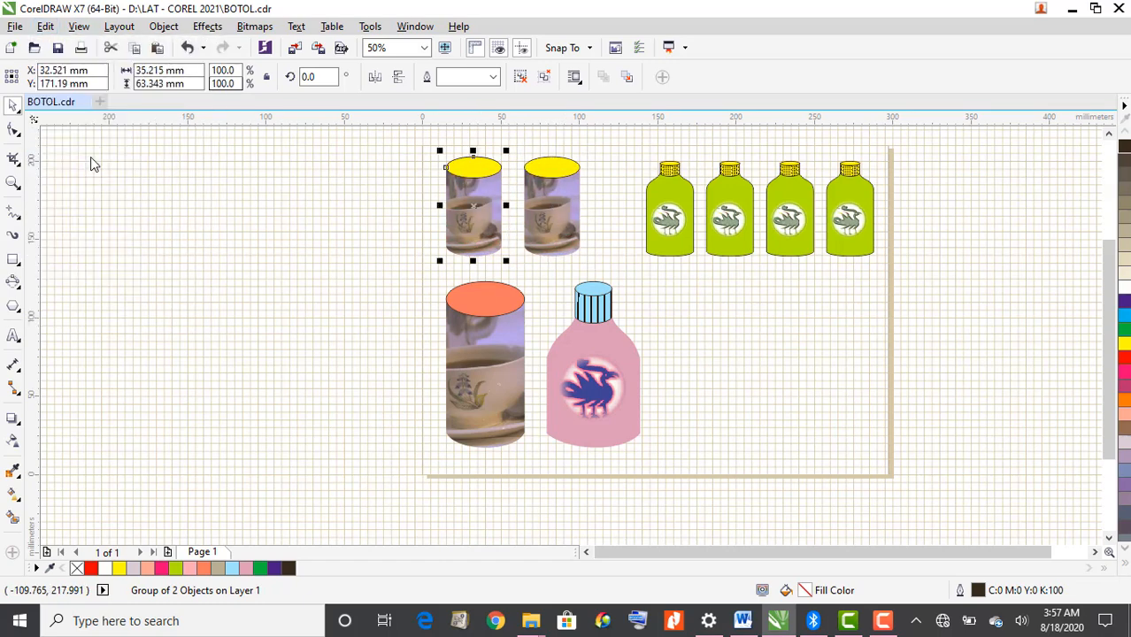
left_click_drag(474, 209, 614, 219)
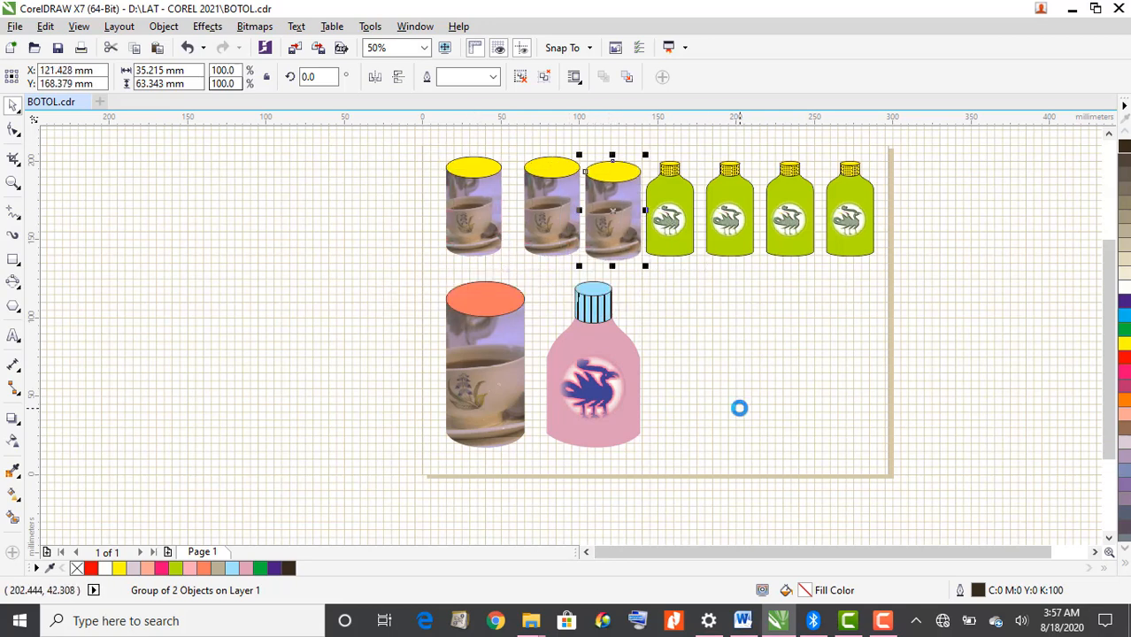
Duplicate the pink bottle group and place both bottles side by side below the green bottles
left_click(614, 403)
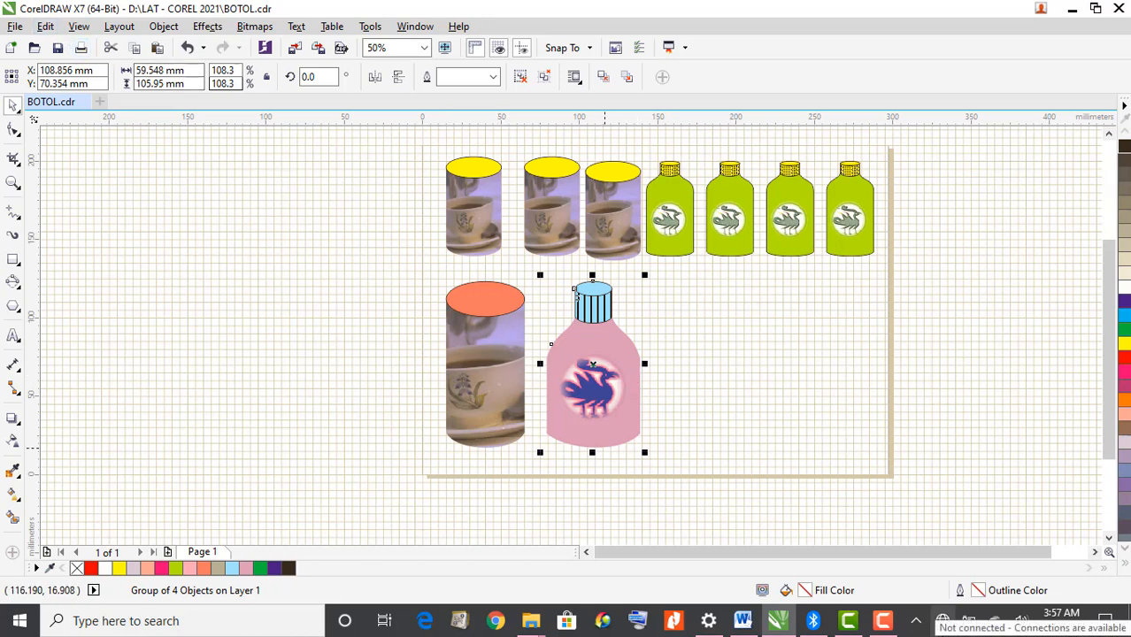
key("Right")
key("Up")
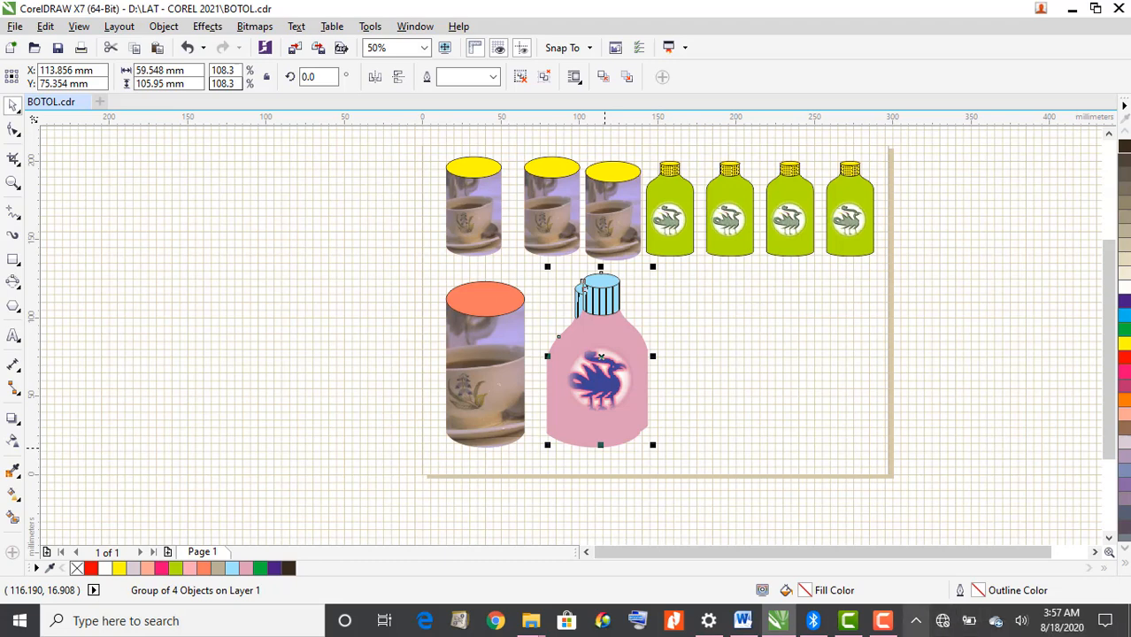
left_click_drag(595, 359, 822, 368)
right_click(822, 367)
left_click_drag(639, 359, 739, 357)
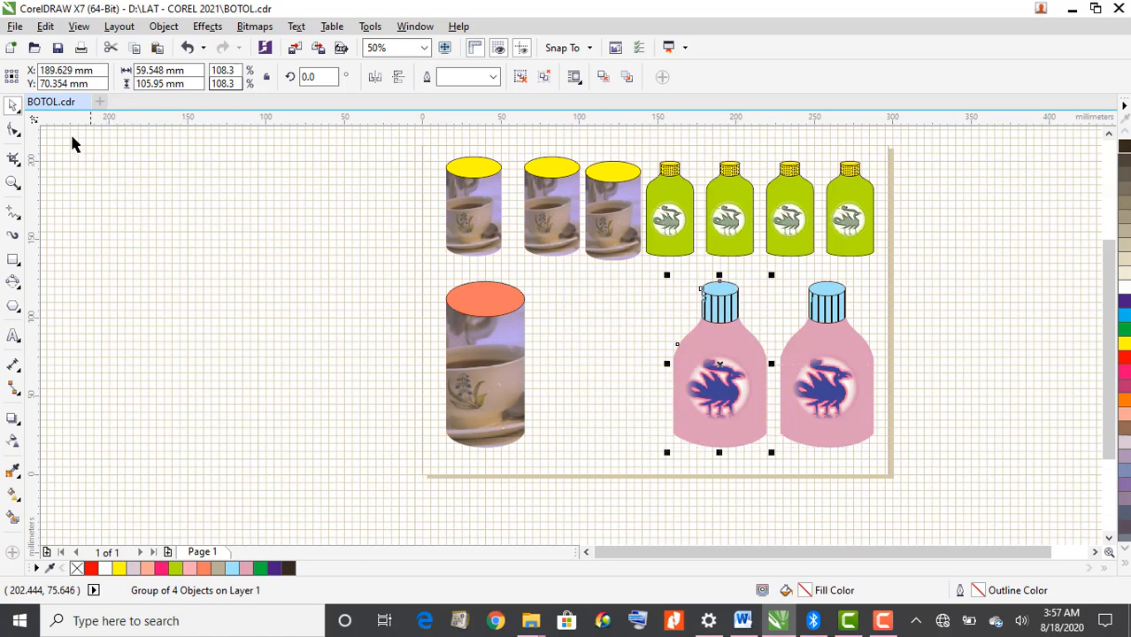
Duplicate the large orange-topped cylinder and place the copy level with it, between the original and the pink bottles
left_click(492, 375)
key("Right")
key("Up")
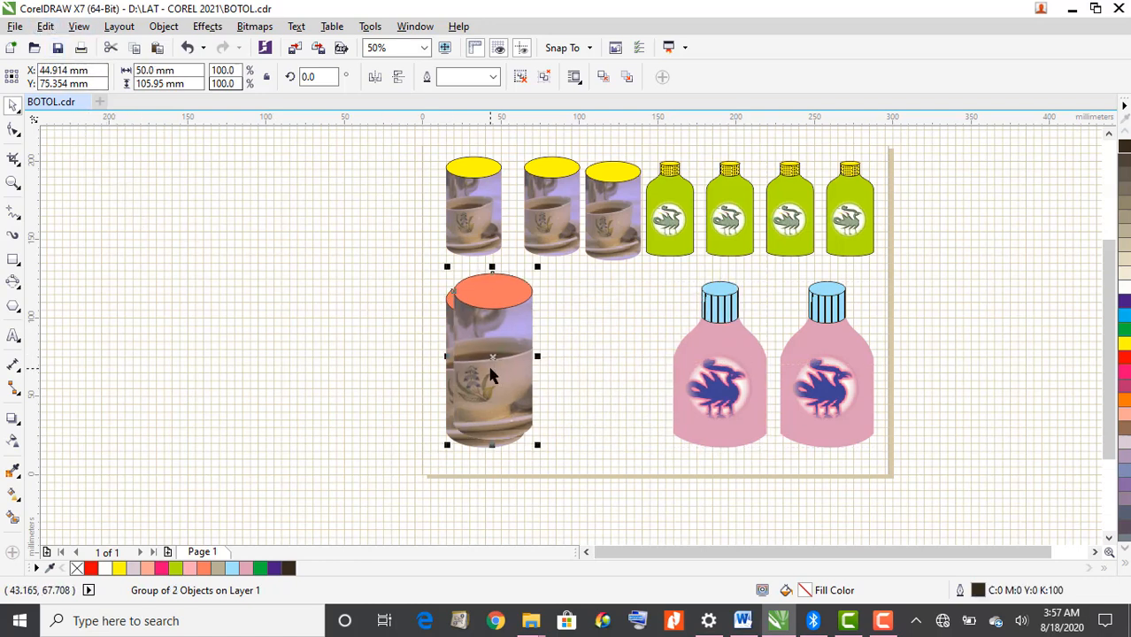
left_click_drag(500, 366, 598, 365)
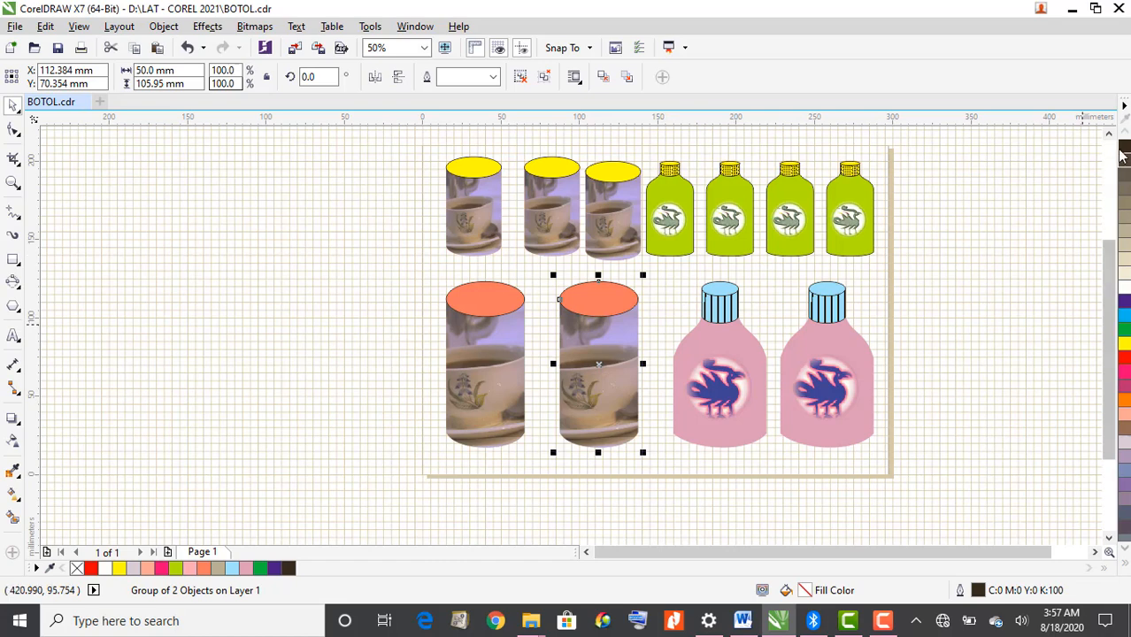
Select the three small cylinders and four green bottles in the upper row and align their tops
scroll(1029, 162, "up", 2)
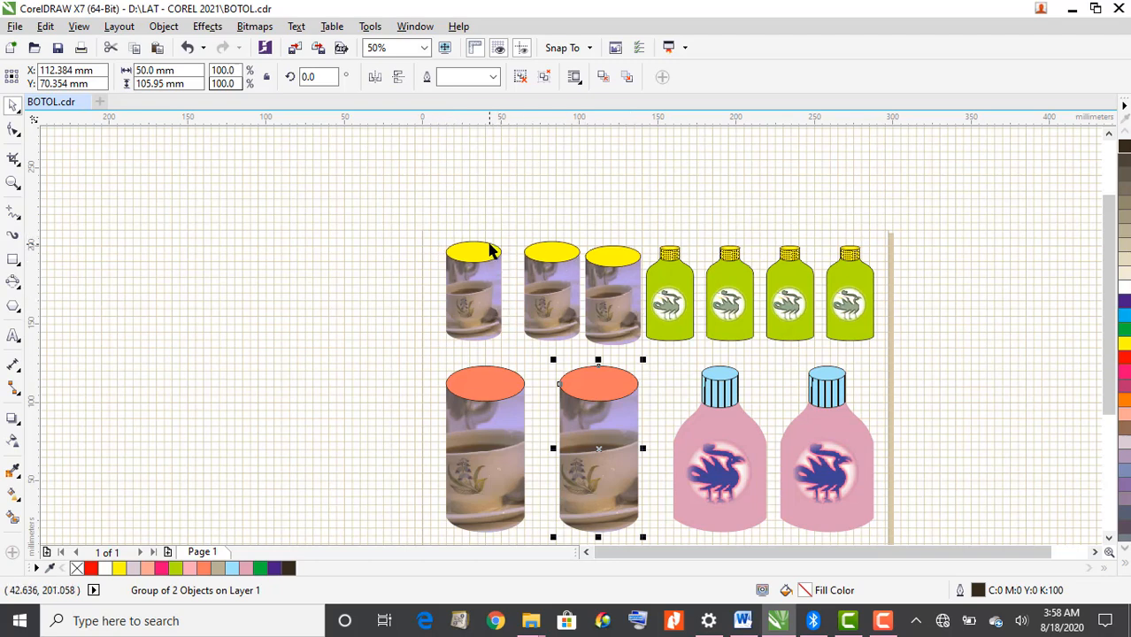
scroll(587, 264, "up", 1)
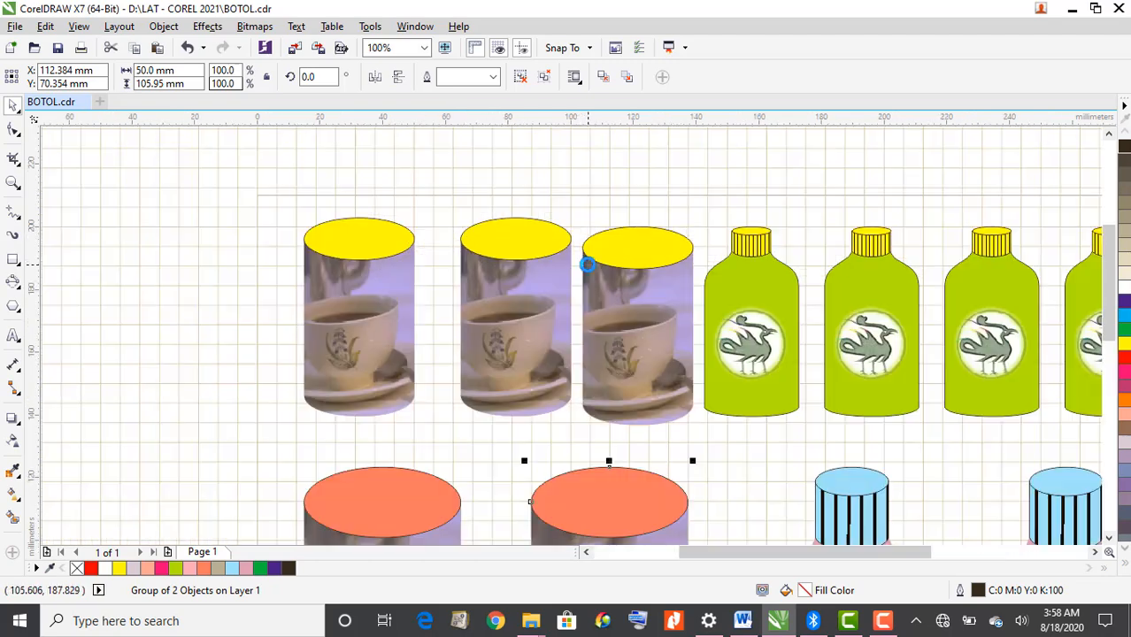
left_click_drag(805, 557, 855, 559)
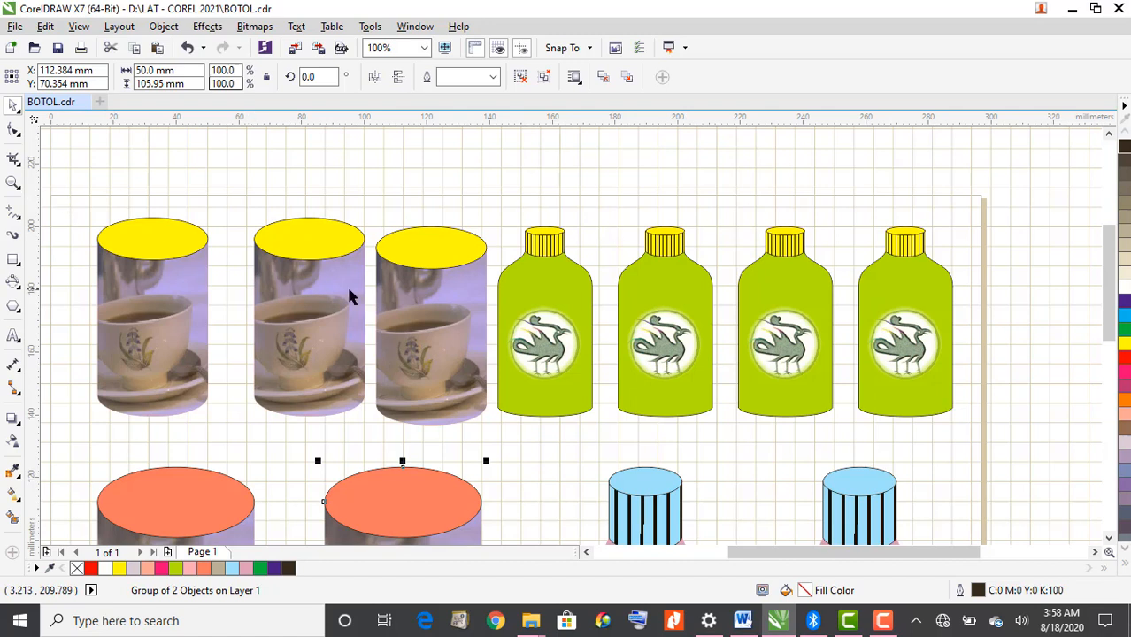
left_click(156, 268)
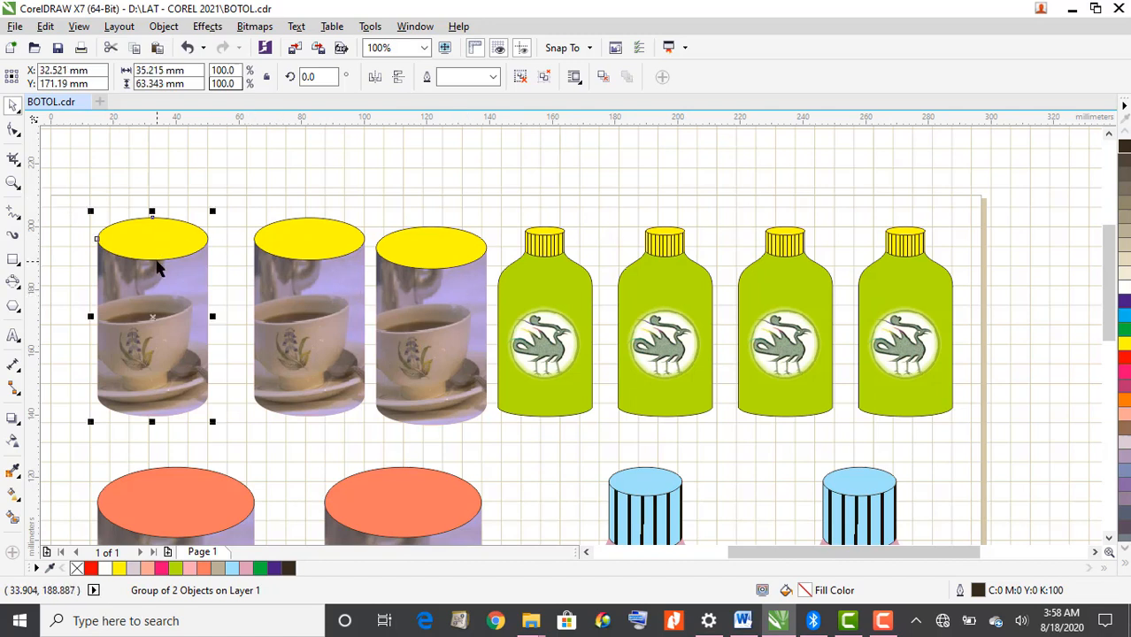
left_click(331, 297, "shift")
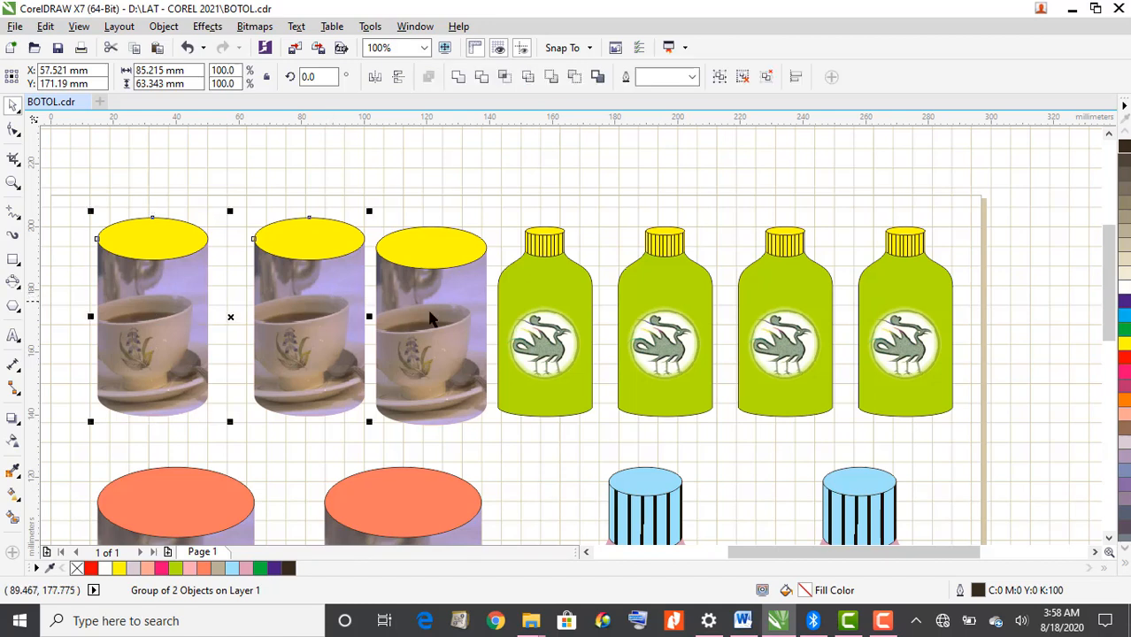
left_click(433, 316, "shift")
left_click(524, 317, "shift")
left_click(657, 334, "shift")
left_click(779, 335, "shift")
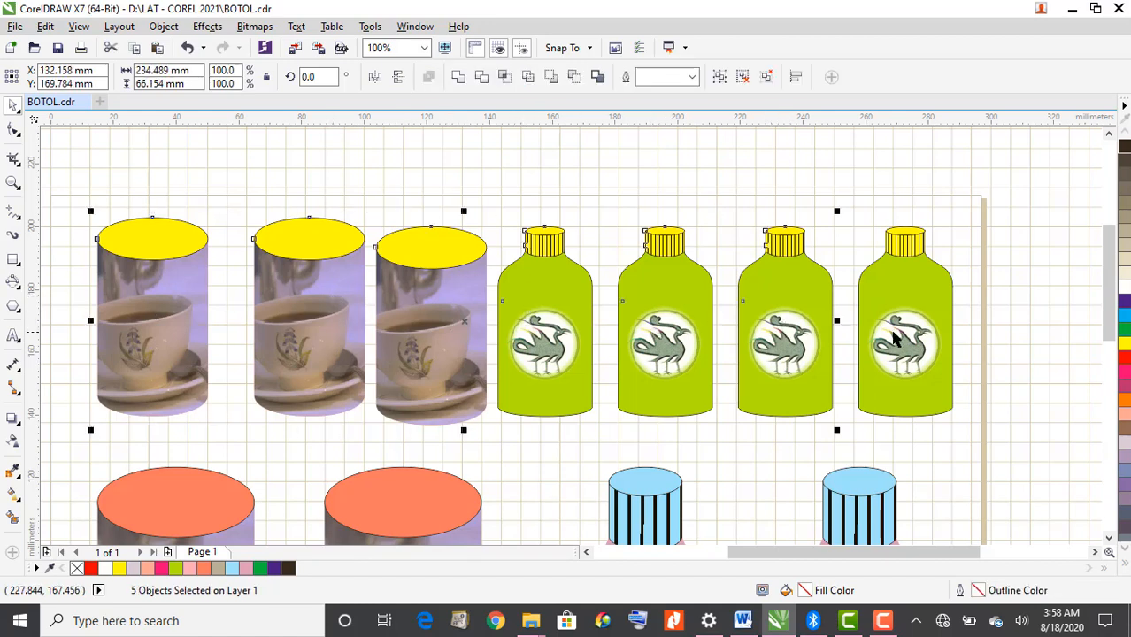
left_click(902, 329, "shift")
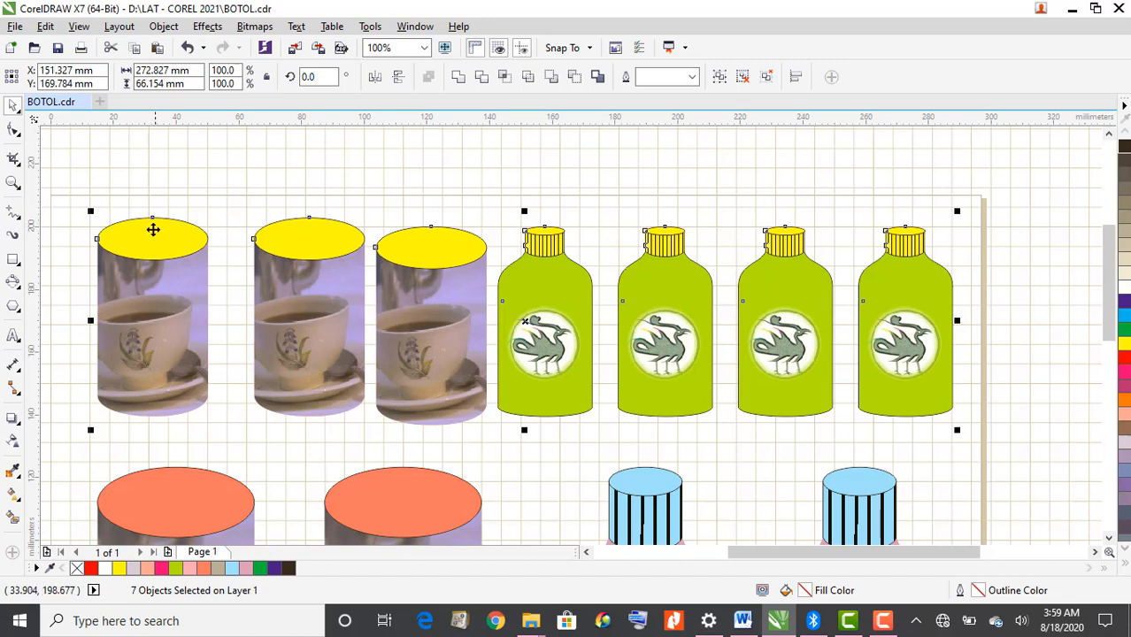
left_click(164, 27)
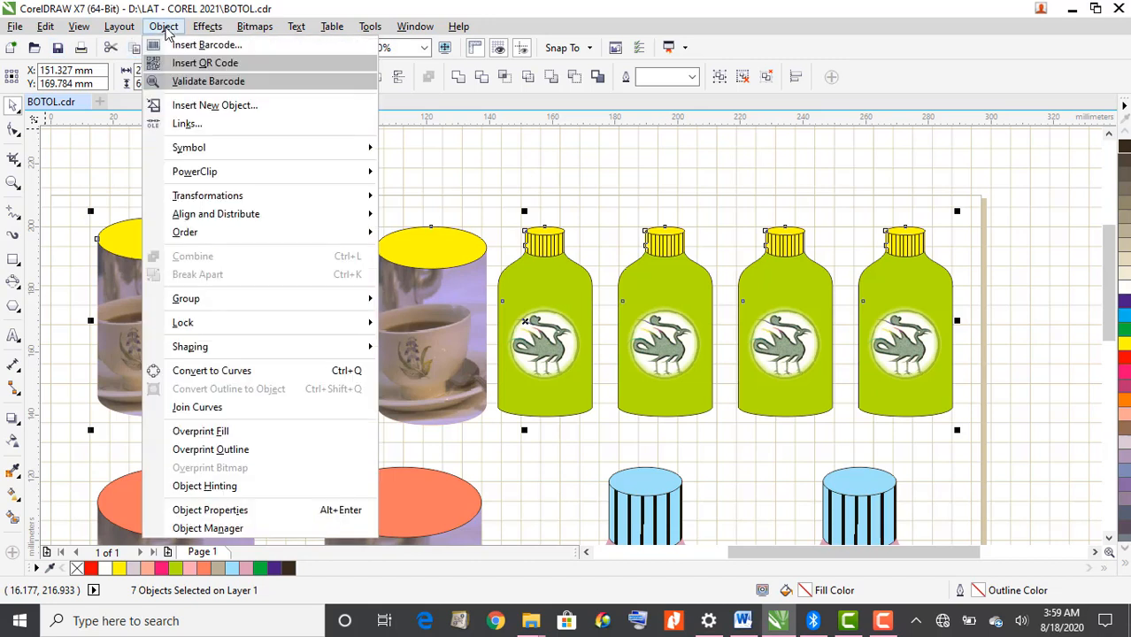
mouse_move(263, 221)
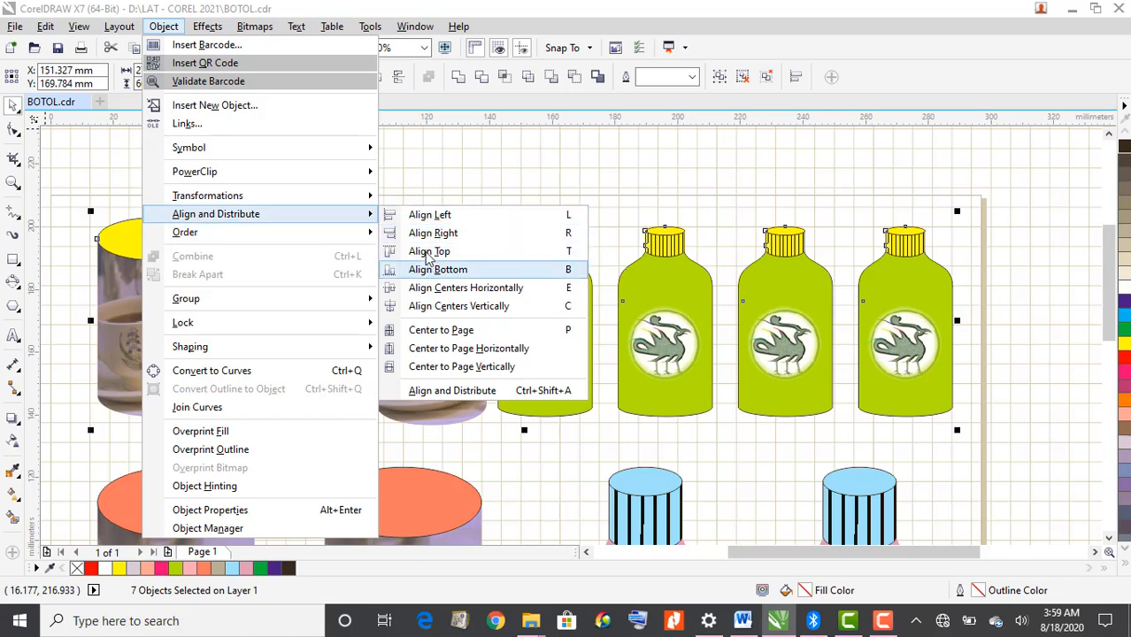
mouse_move(190, 235)
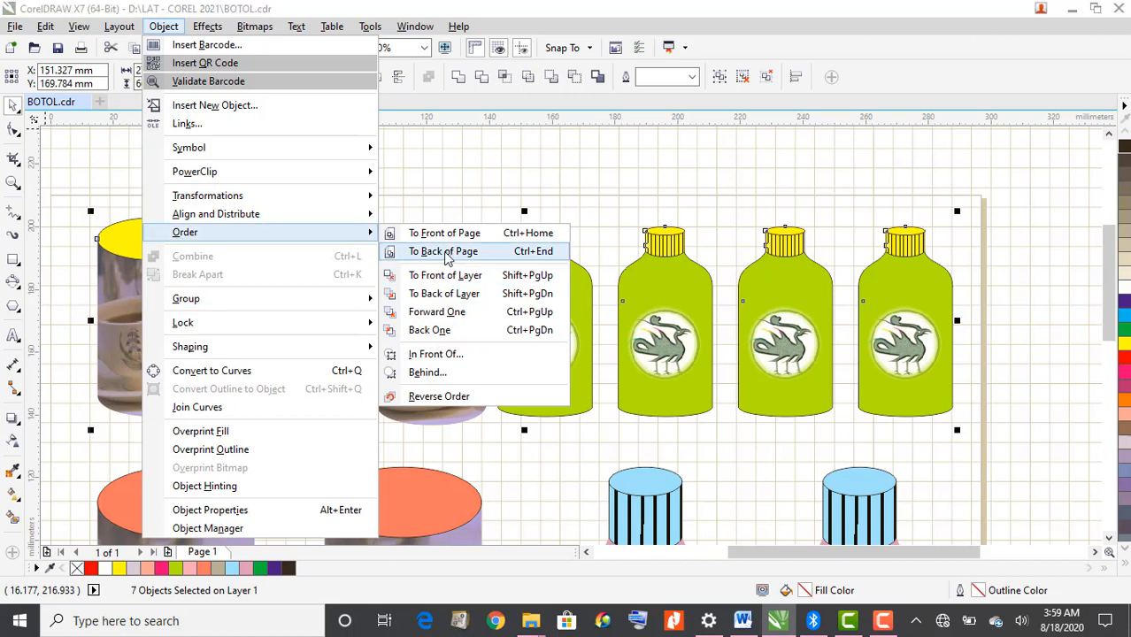
mouse_move(367, 214)
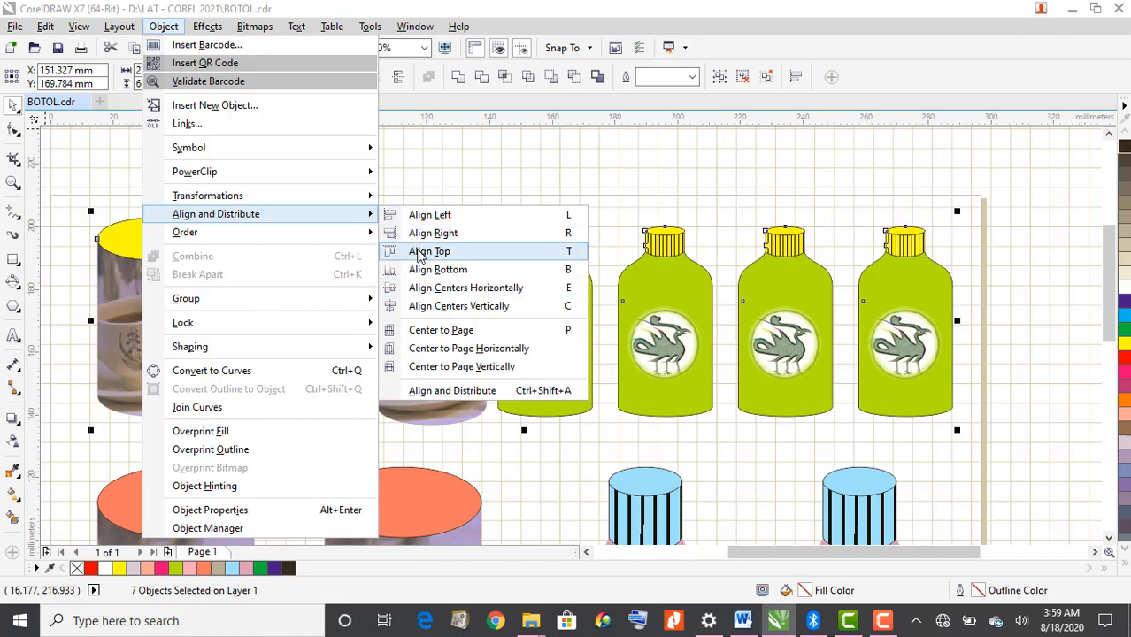
left_click(421, 253)
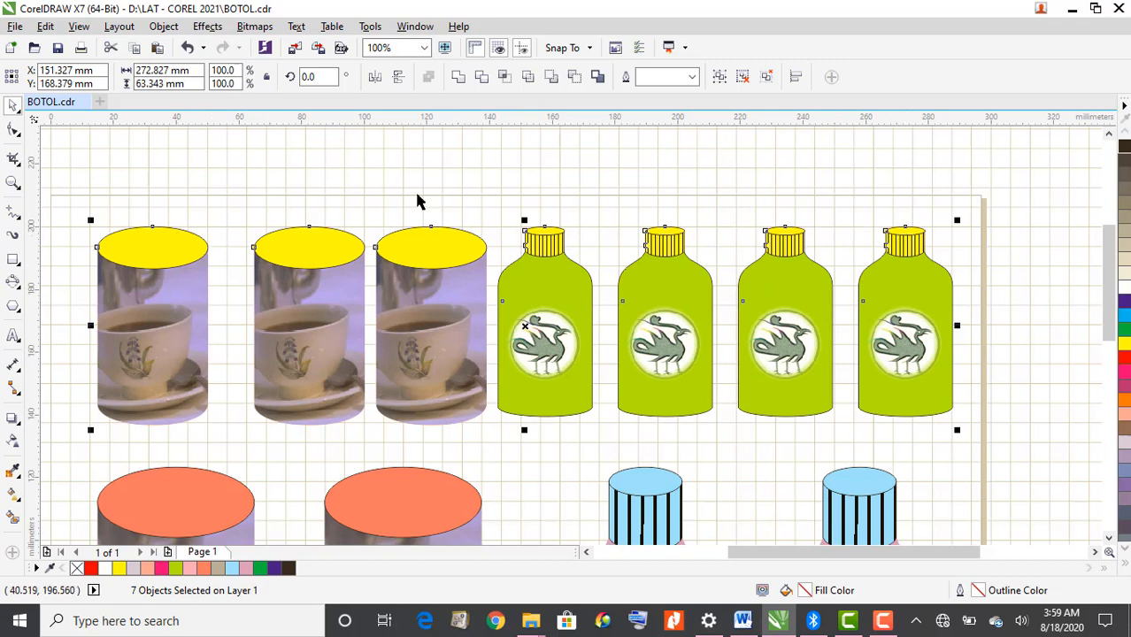
Distribute the seven upper-row objects evenly by their horizontal centers and align their bottom edges
left_click(799, 79)
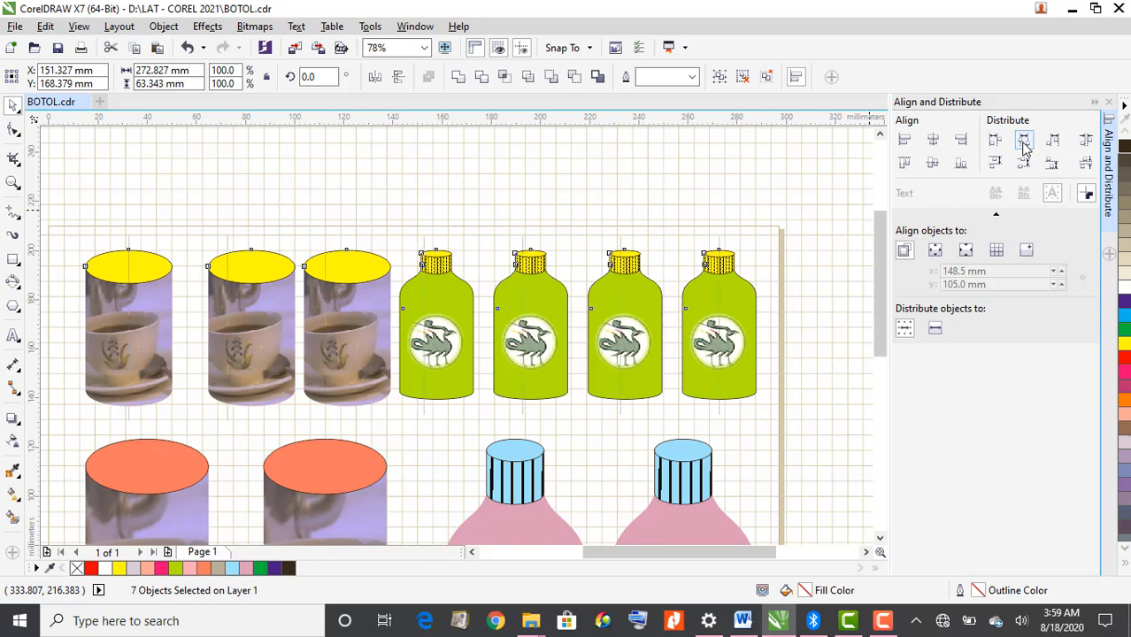
left_click(1022, 141)
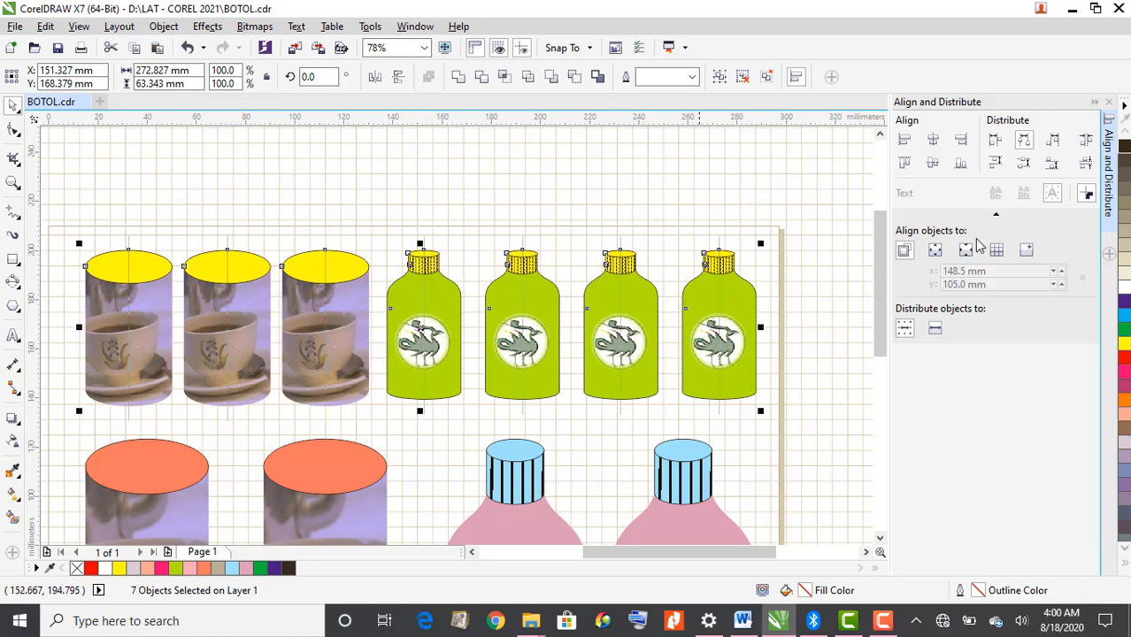
left_click(961, 164)
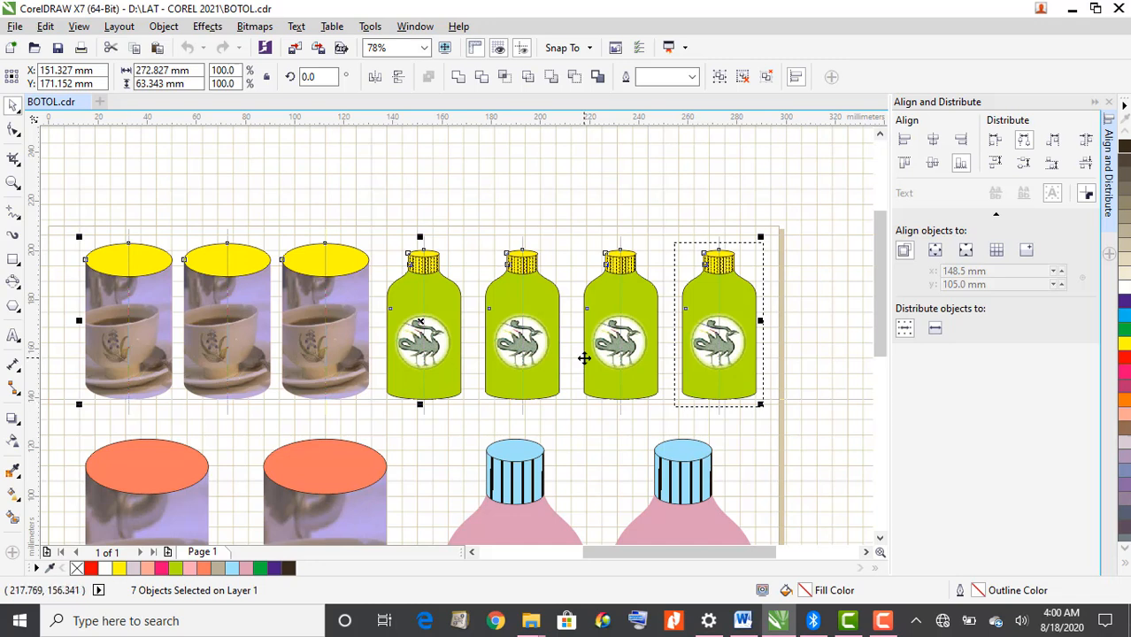
left_click(748, 442)
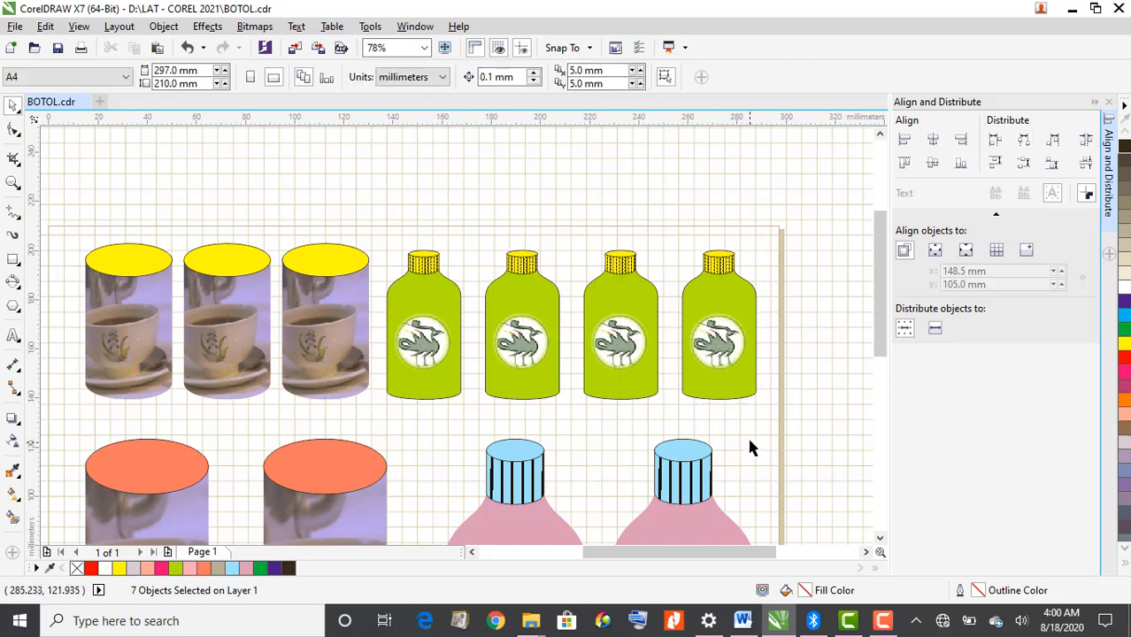
Select the two large cylinders and two pink bottles in the lower row and try to align their left edges to the rightmost bottle
left_click_drag(876, 311, 879, 382)
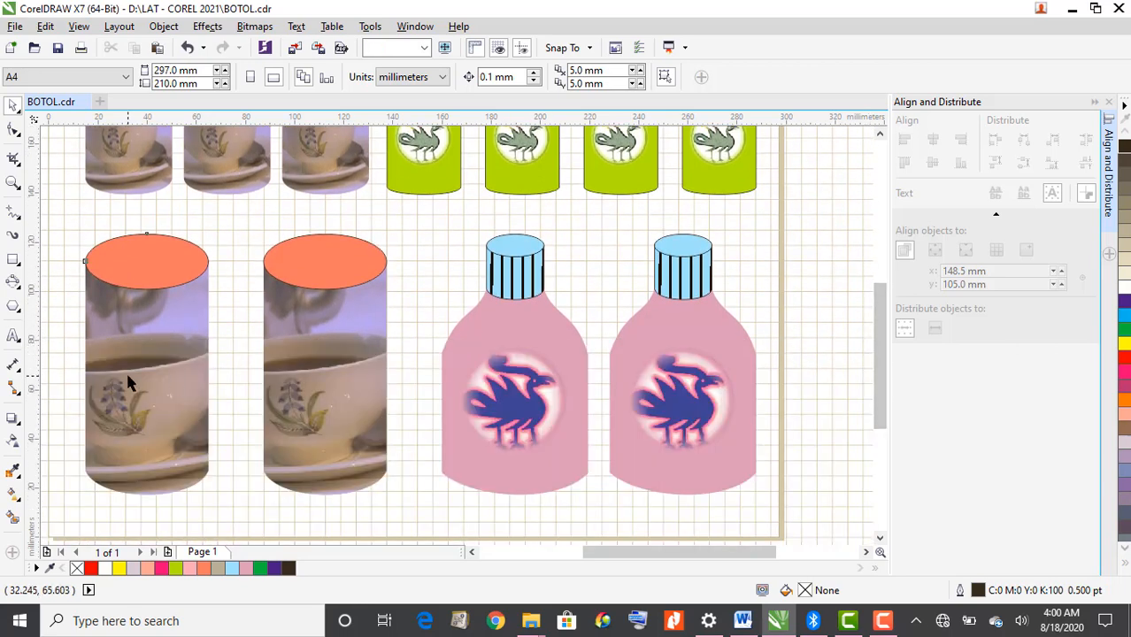
left_click(128, 379)
left_click(1110, 103)
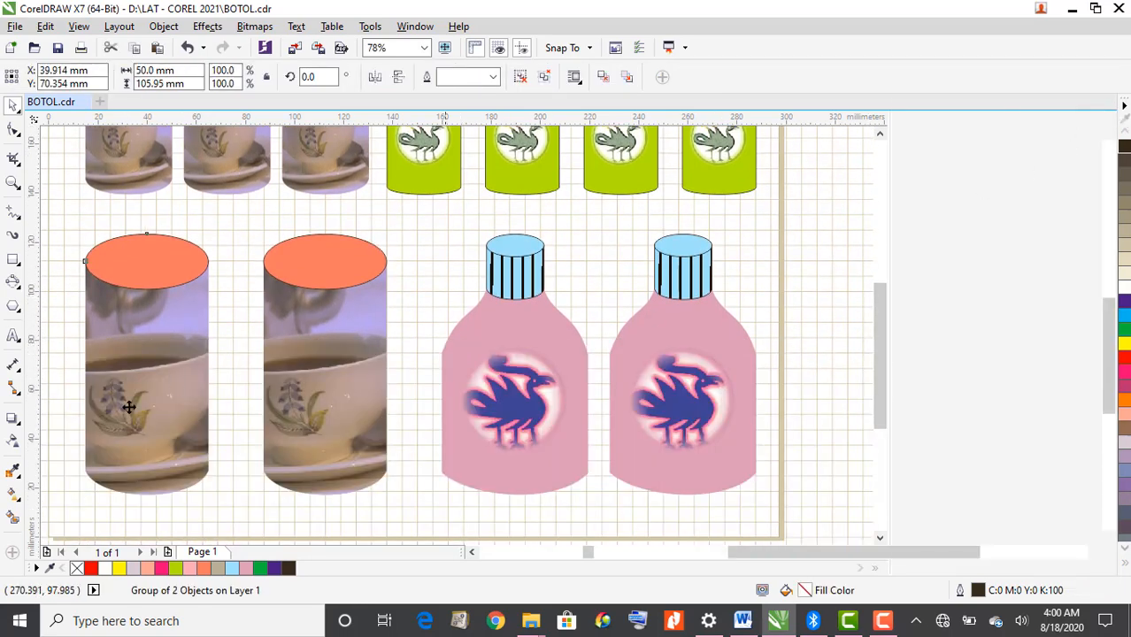
scroll(144, 332, "up", 1)
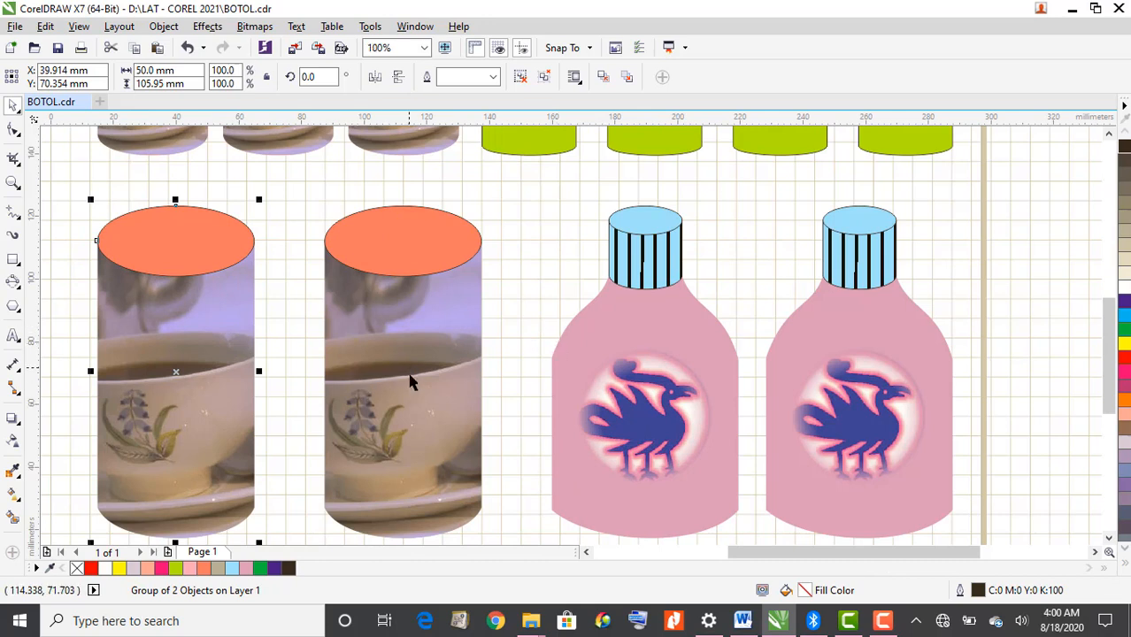
left_click(620, 378, "shift")
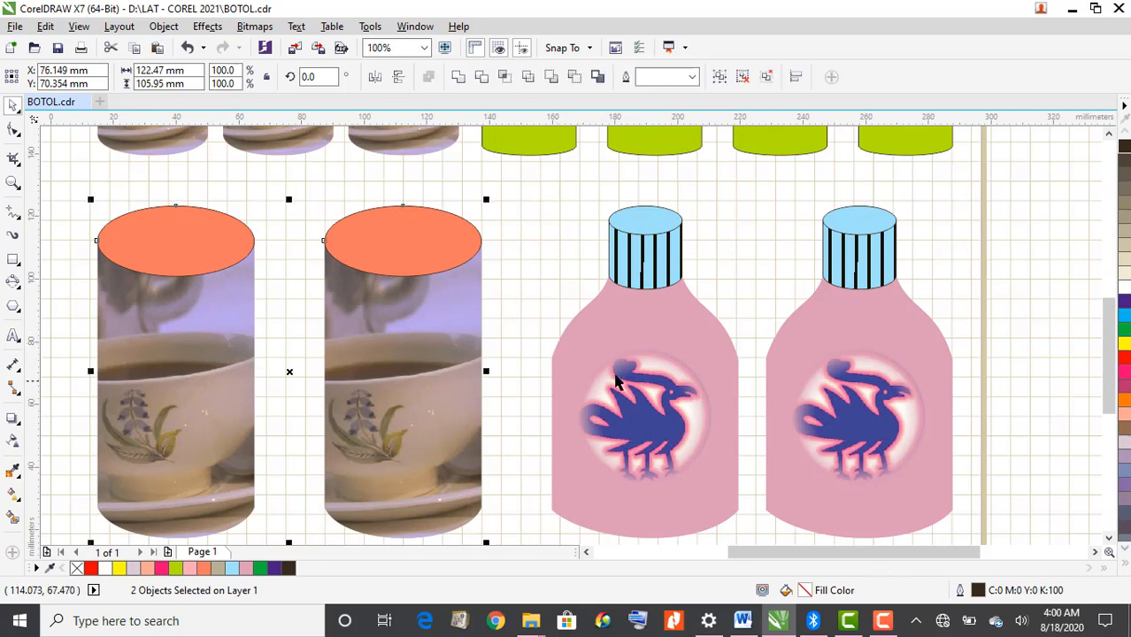
left_click(832, 398, "shift")
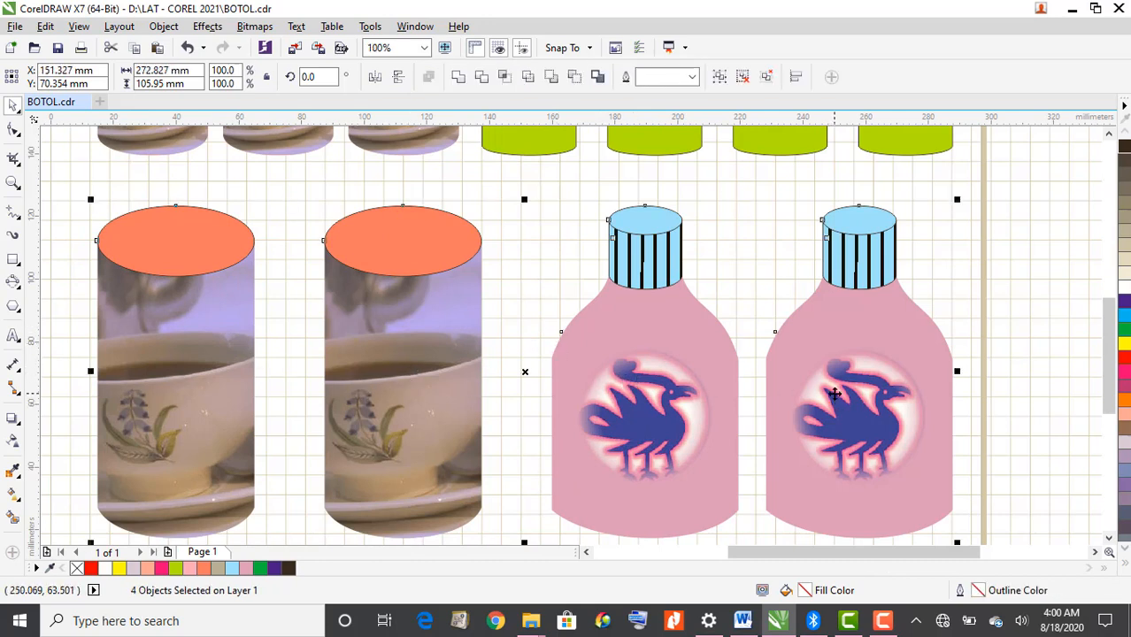
left_click(796, 78)
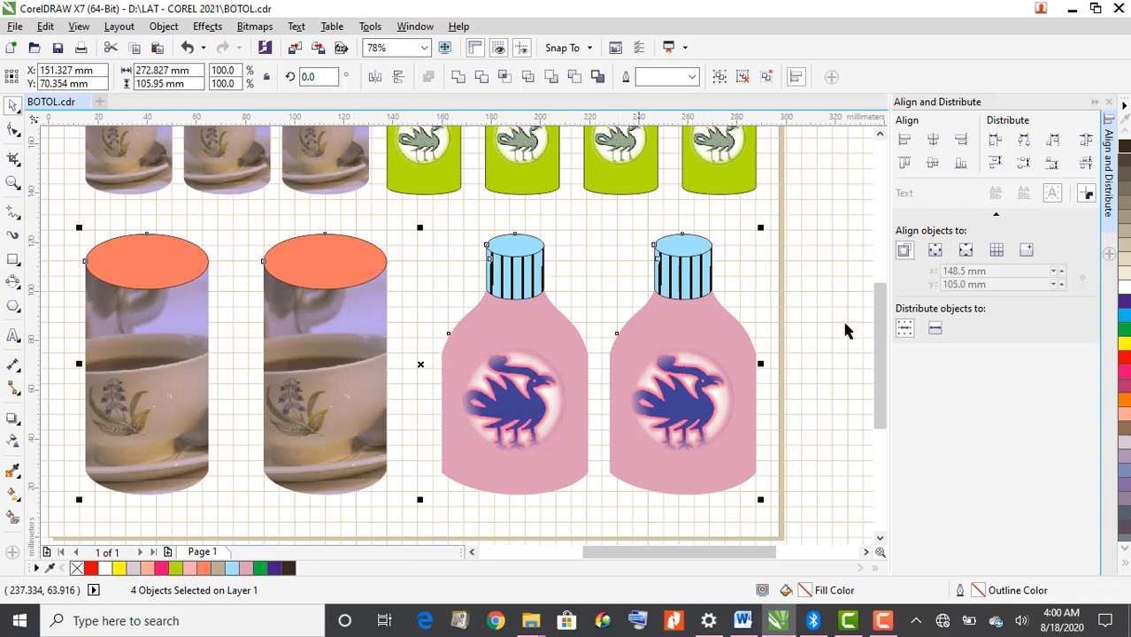
left_click(904, 139)
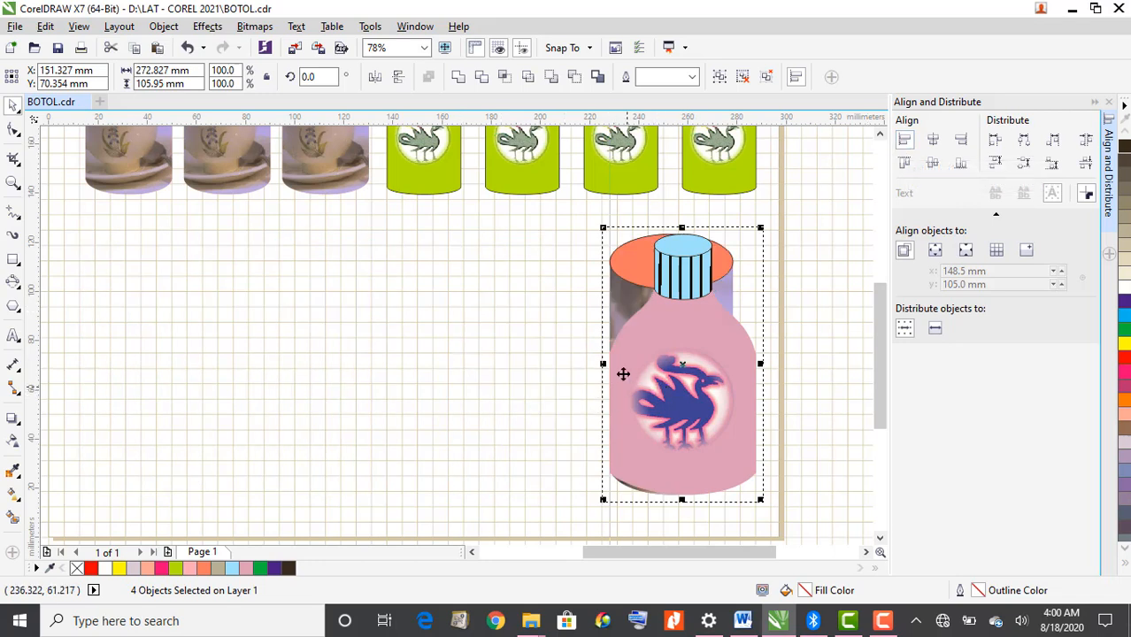
left_click(188, 49)
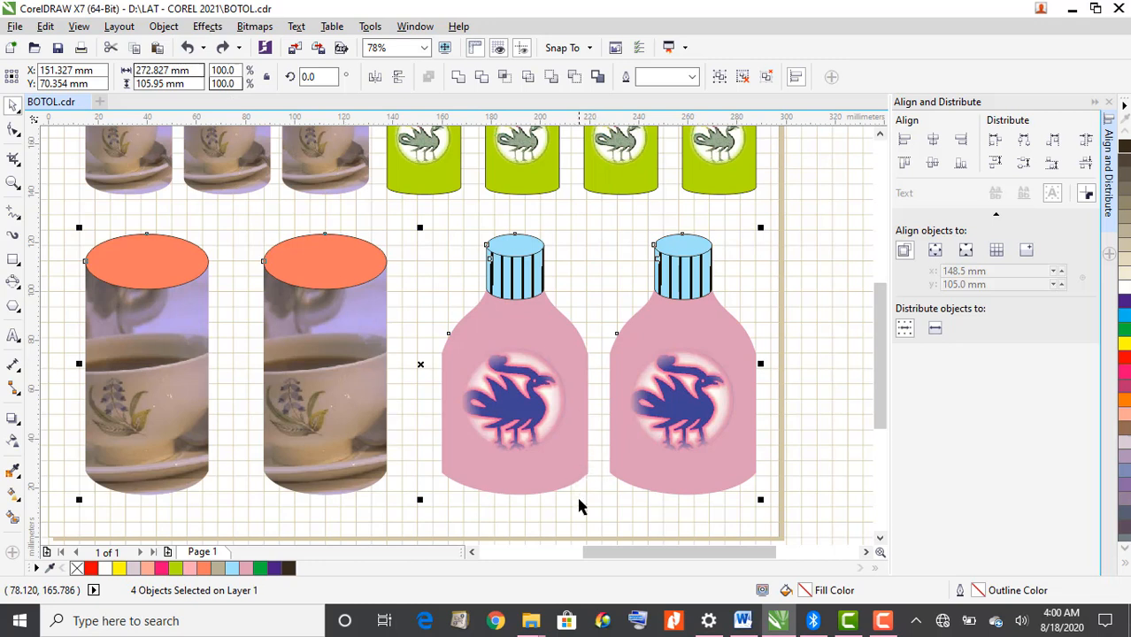
Reselect the four lower-row objects from the rightmost pink bottle back to the leftmost cylinder, making that cylinder the alignment reference
left_click(584, 490)
left_click(715, 406)
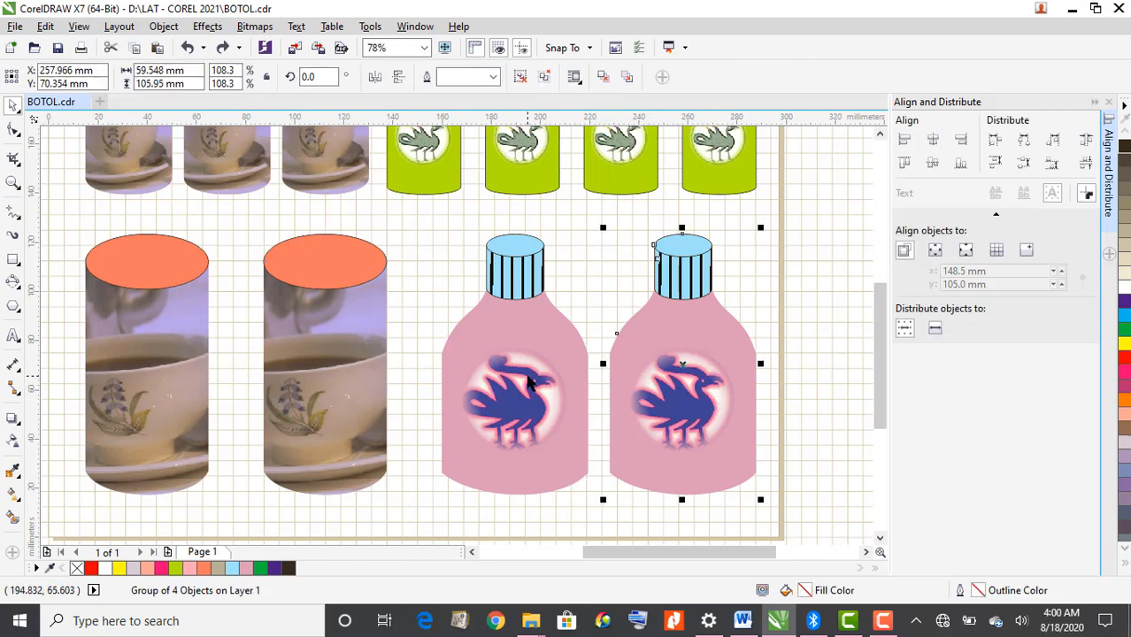
left_click(530, 380, "shift")
left_click(373, 375, "shift")
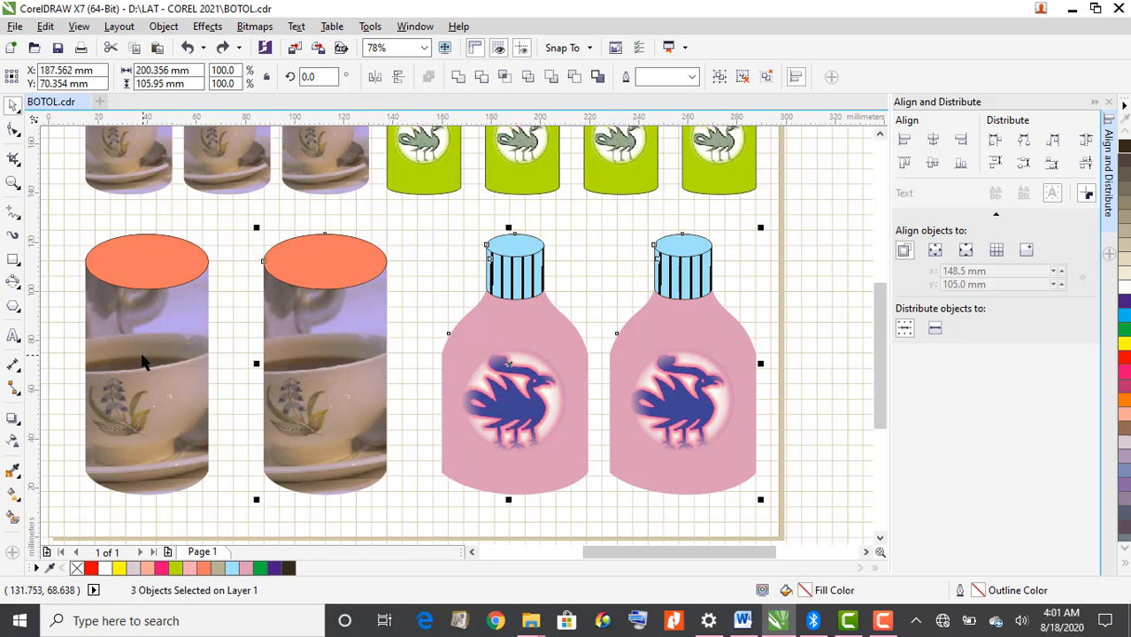
left_click(142, 361, "shift")
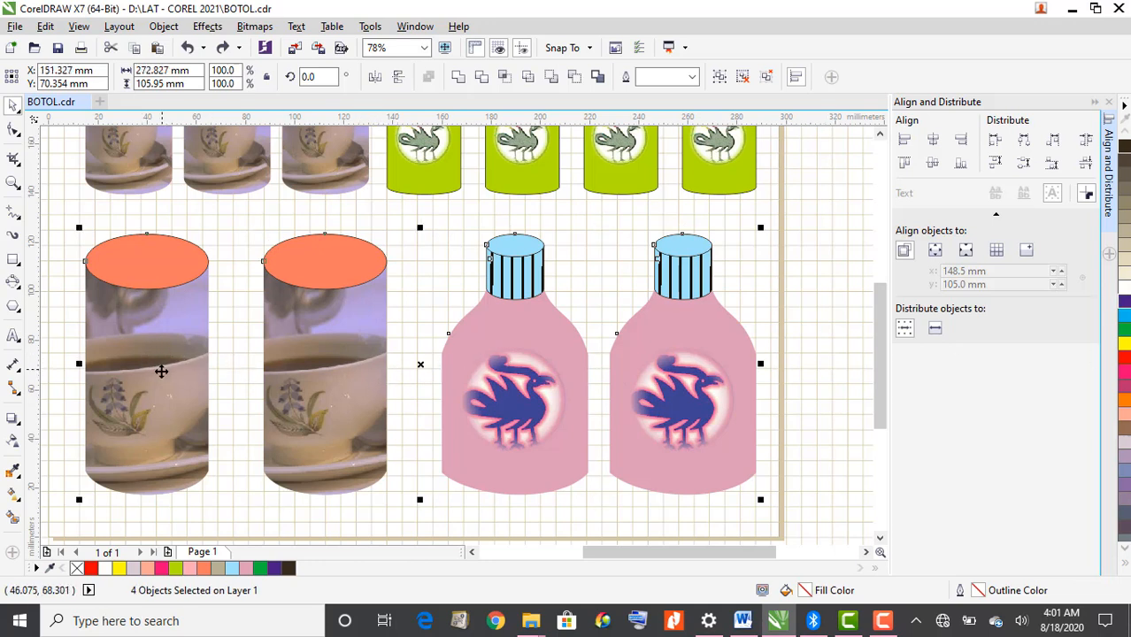
Try to align the left edges of the four lower-row objects to the leftmost cylinder, and undo it
left_click(903, 145)
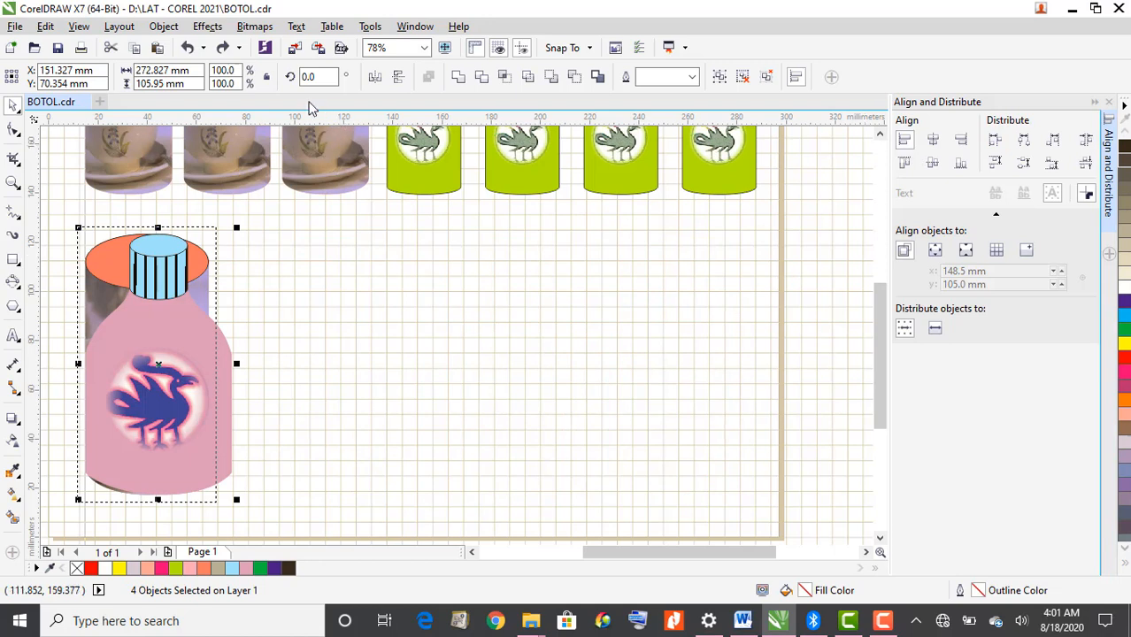
left_click(227, 49)
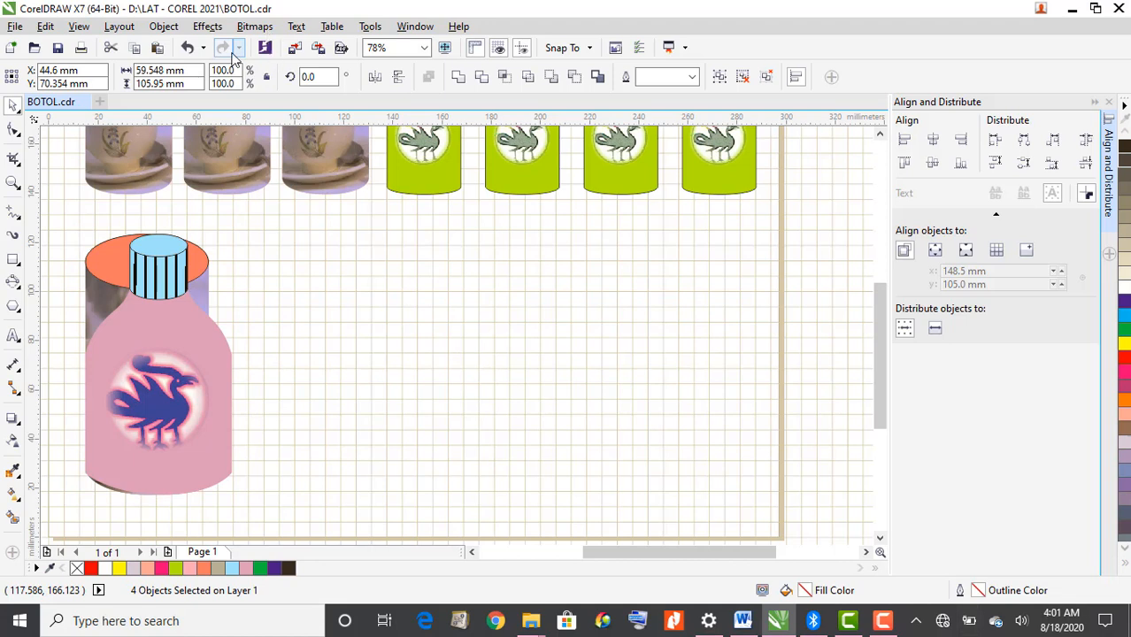
left_click(186, 49)
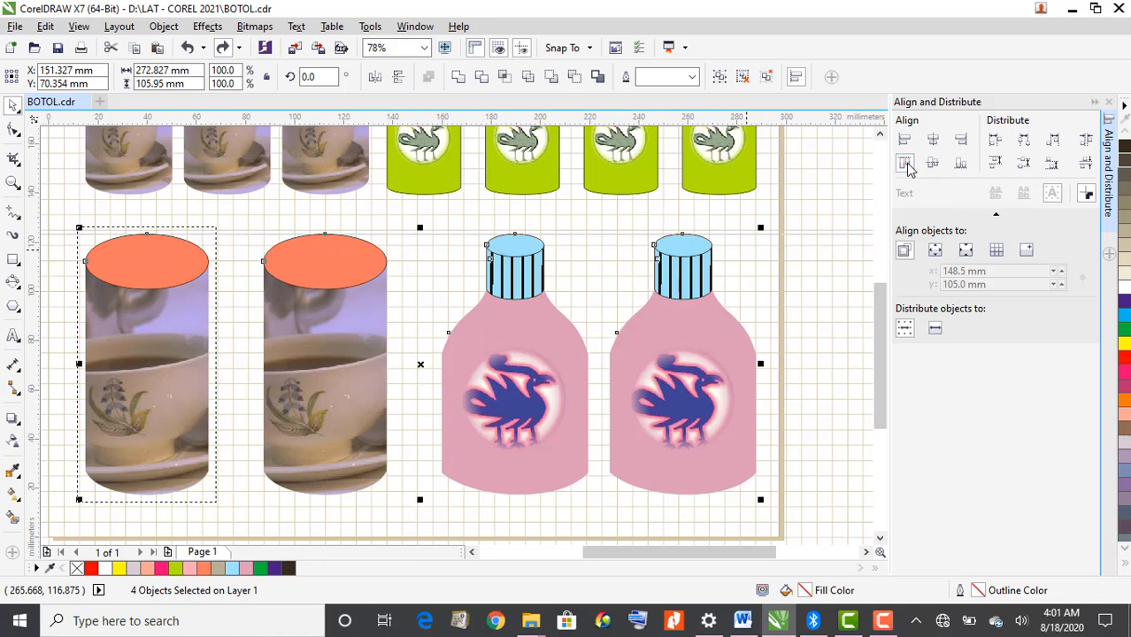
Align the two large cylinders and two pink bottles vertically by their centers, and then by their top edges
left_click(940, 166)
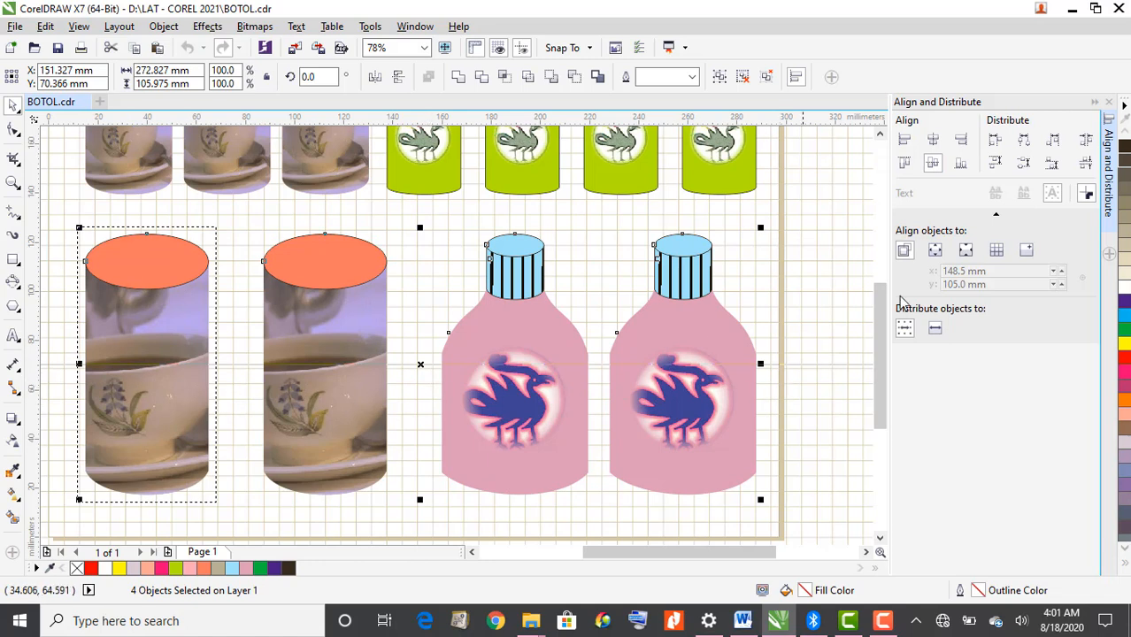
left_click(905, 163)
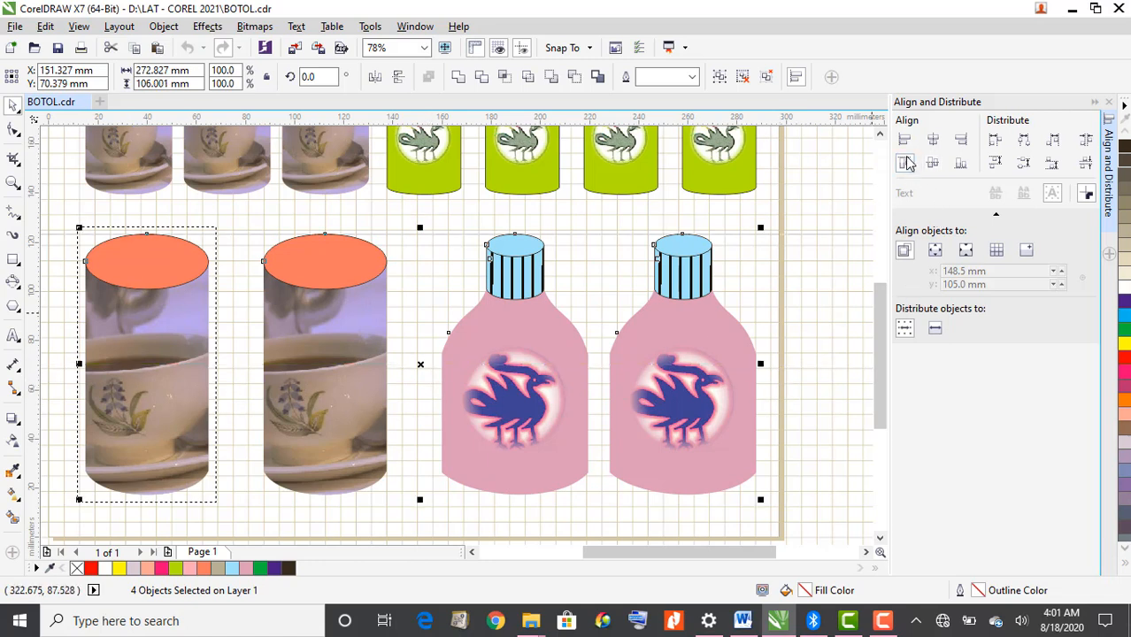
Try to align the four lower-row objects horizontally on the leftmost cylinder's center, and undo it
left_click(932, 139)
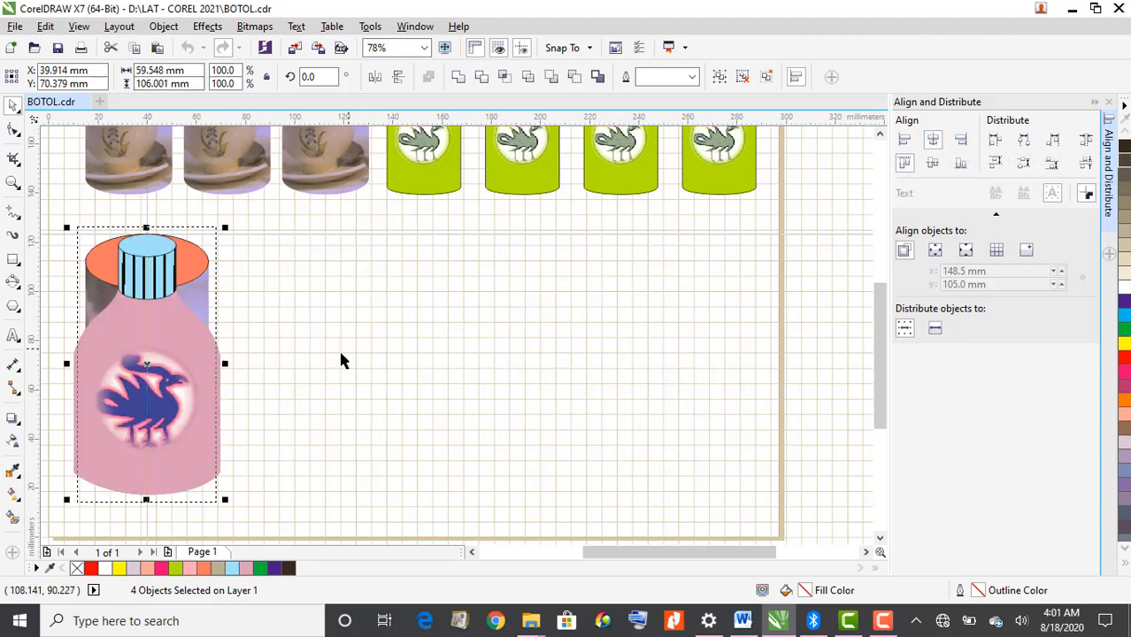
key("ctrl+g")
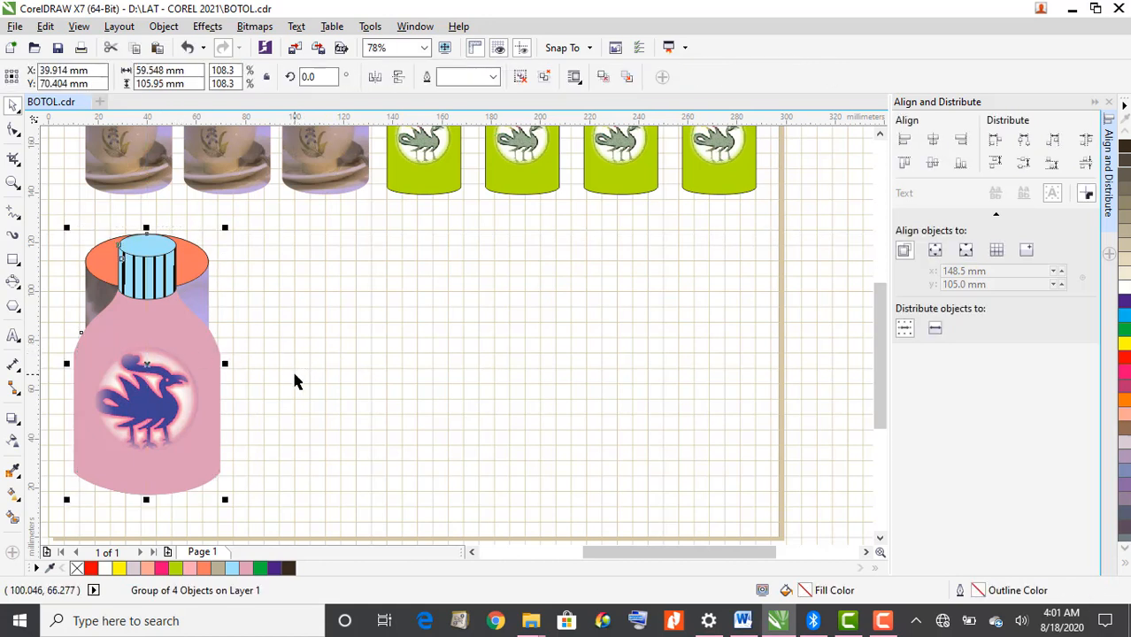
key("ctrl+z")
key("ctrl+z")
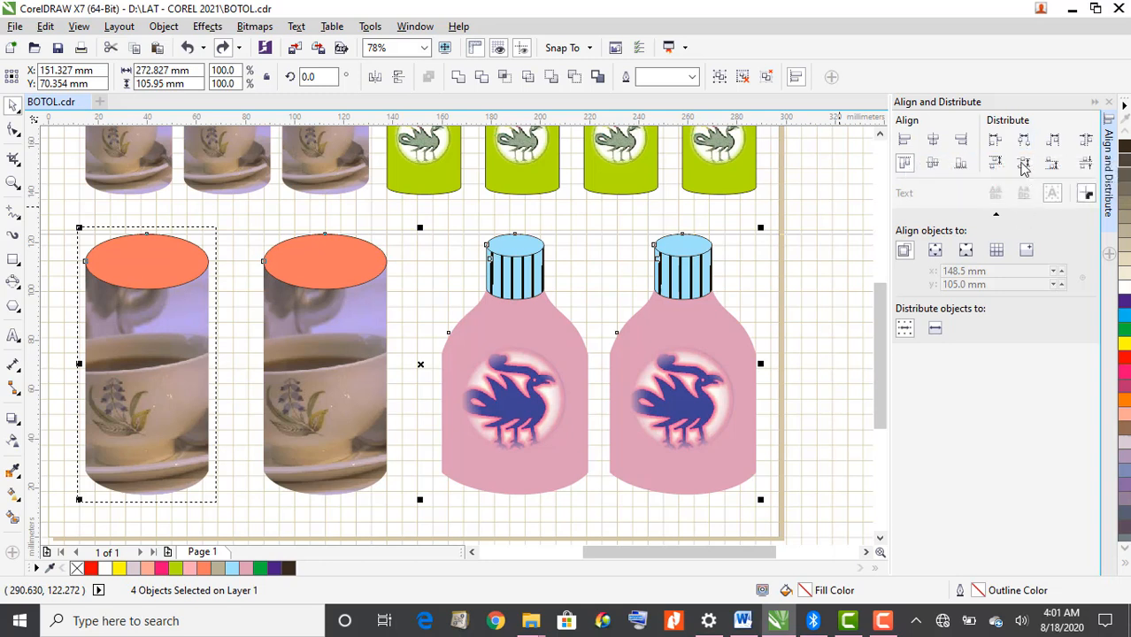
Distribute the four lower-row objects evenly by their horizontal centers, clear the selection and save the document
left_click(1023, 142)
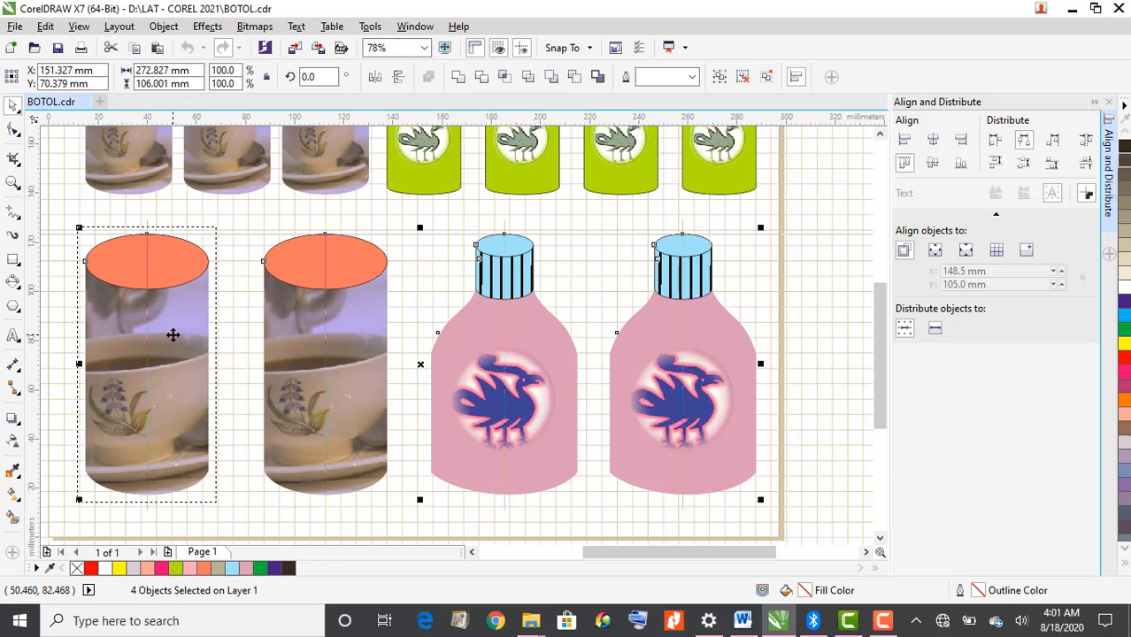
scroll(173, 334, "down", 4)
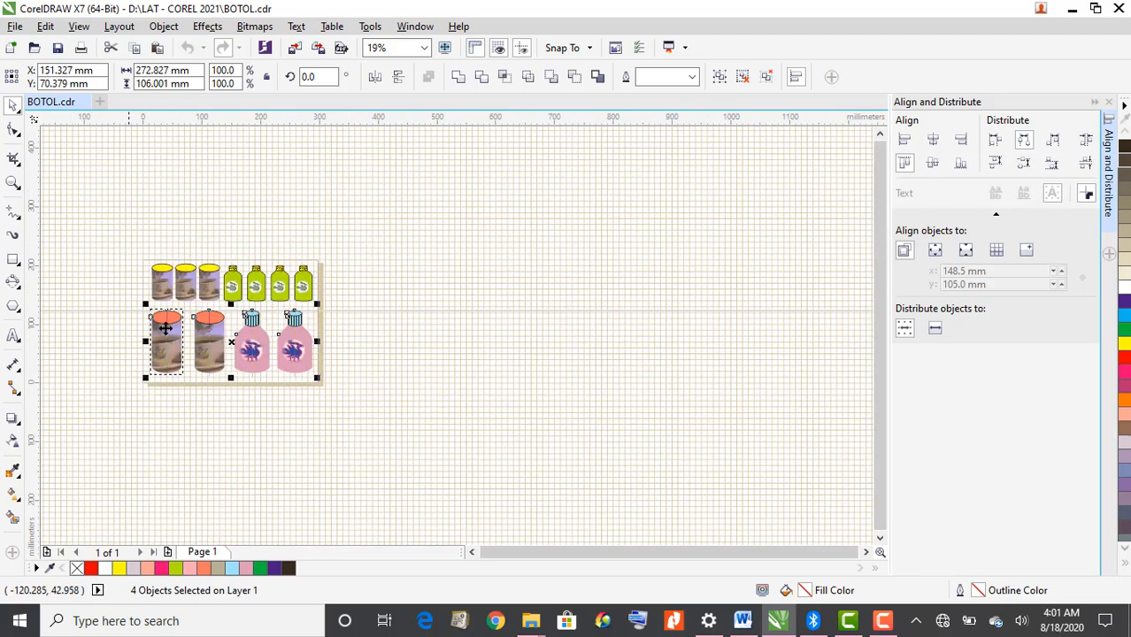
scroll(163, 322, "up", 2)
left_click(528, 291)
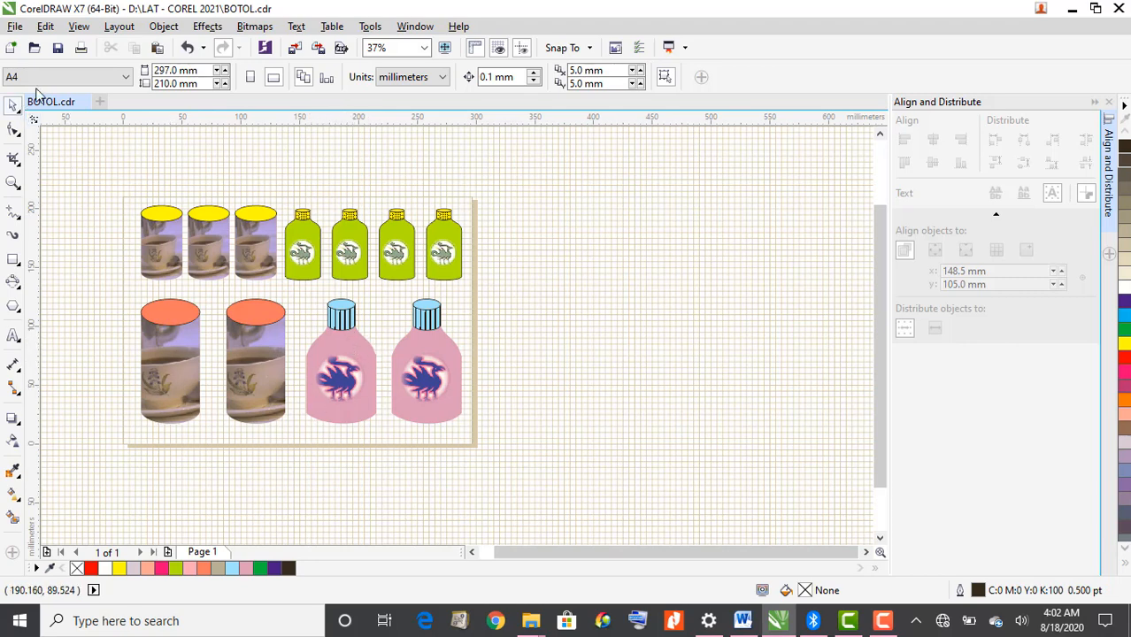
left_click(58, 49)
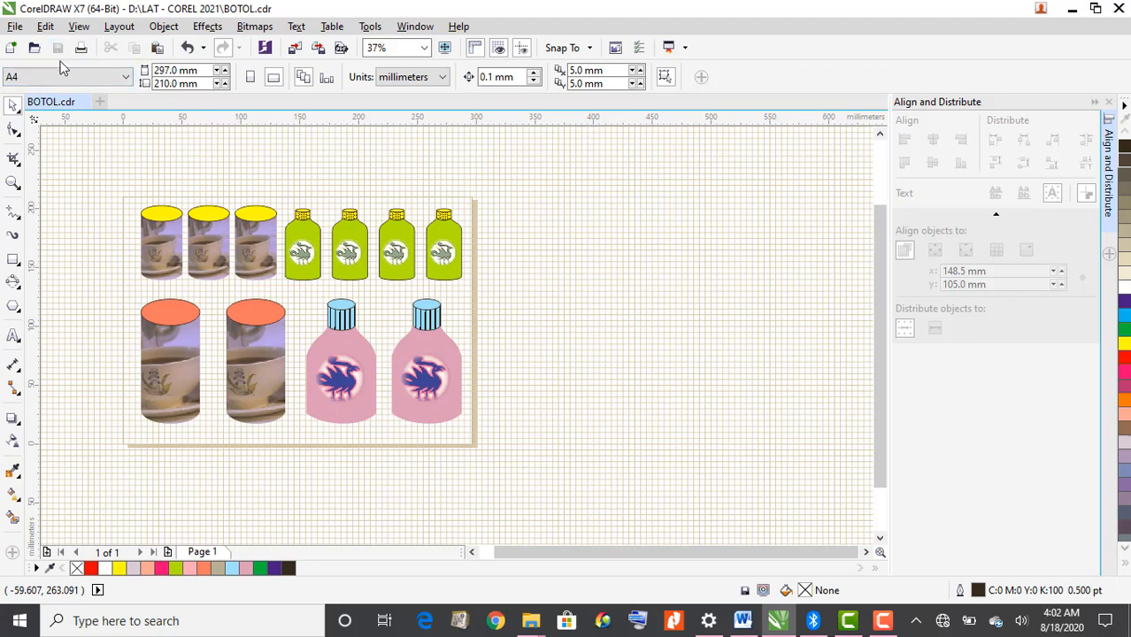